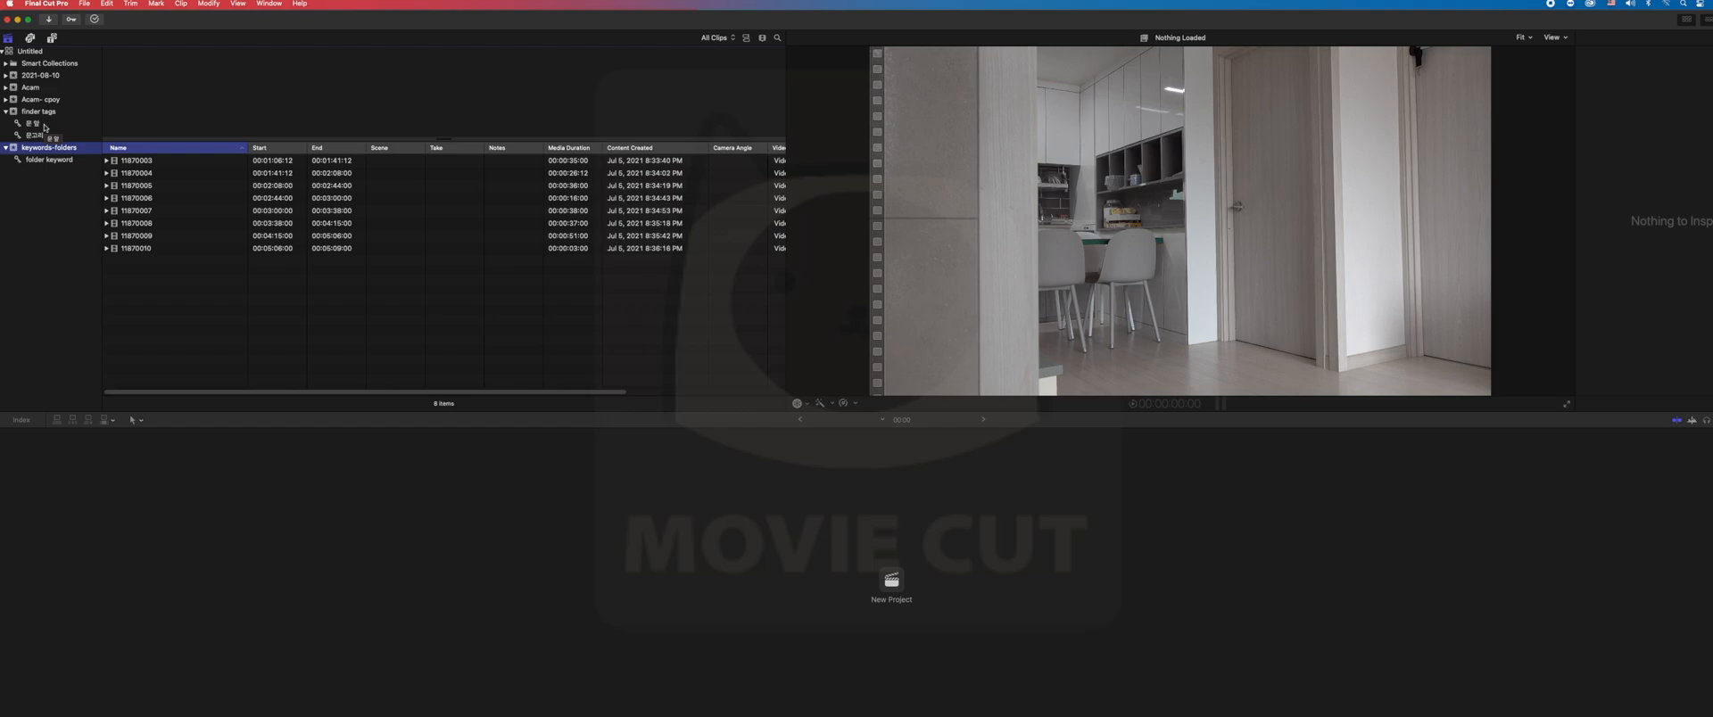
- Browse the clips in both keyword collections of the finder tags event and display the whole event
left_click(45, 126)
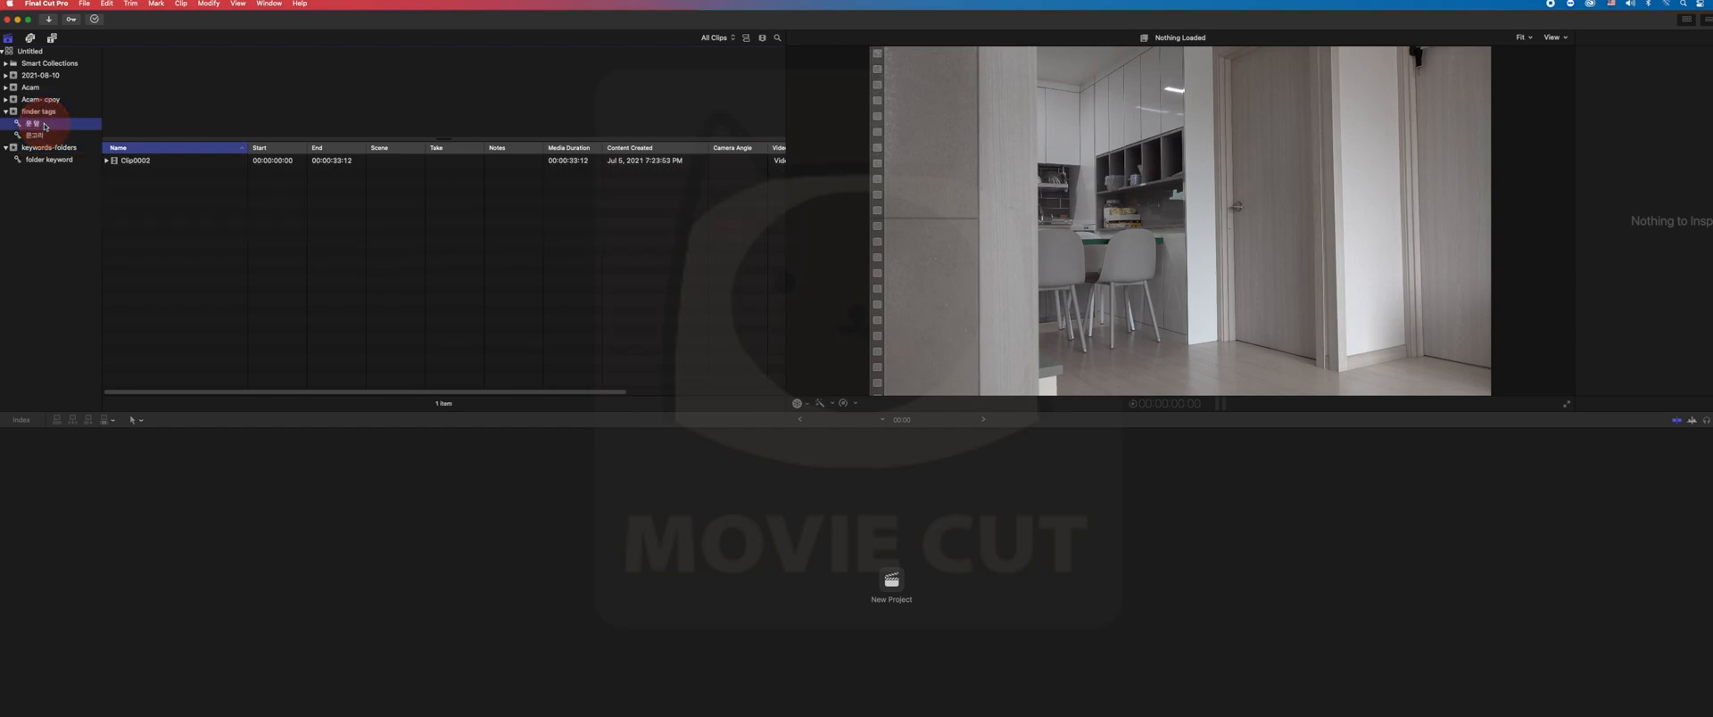
left_click(44, 136)
left_click(45, 129)
key("Down")
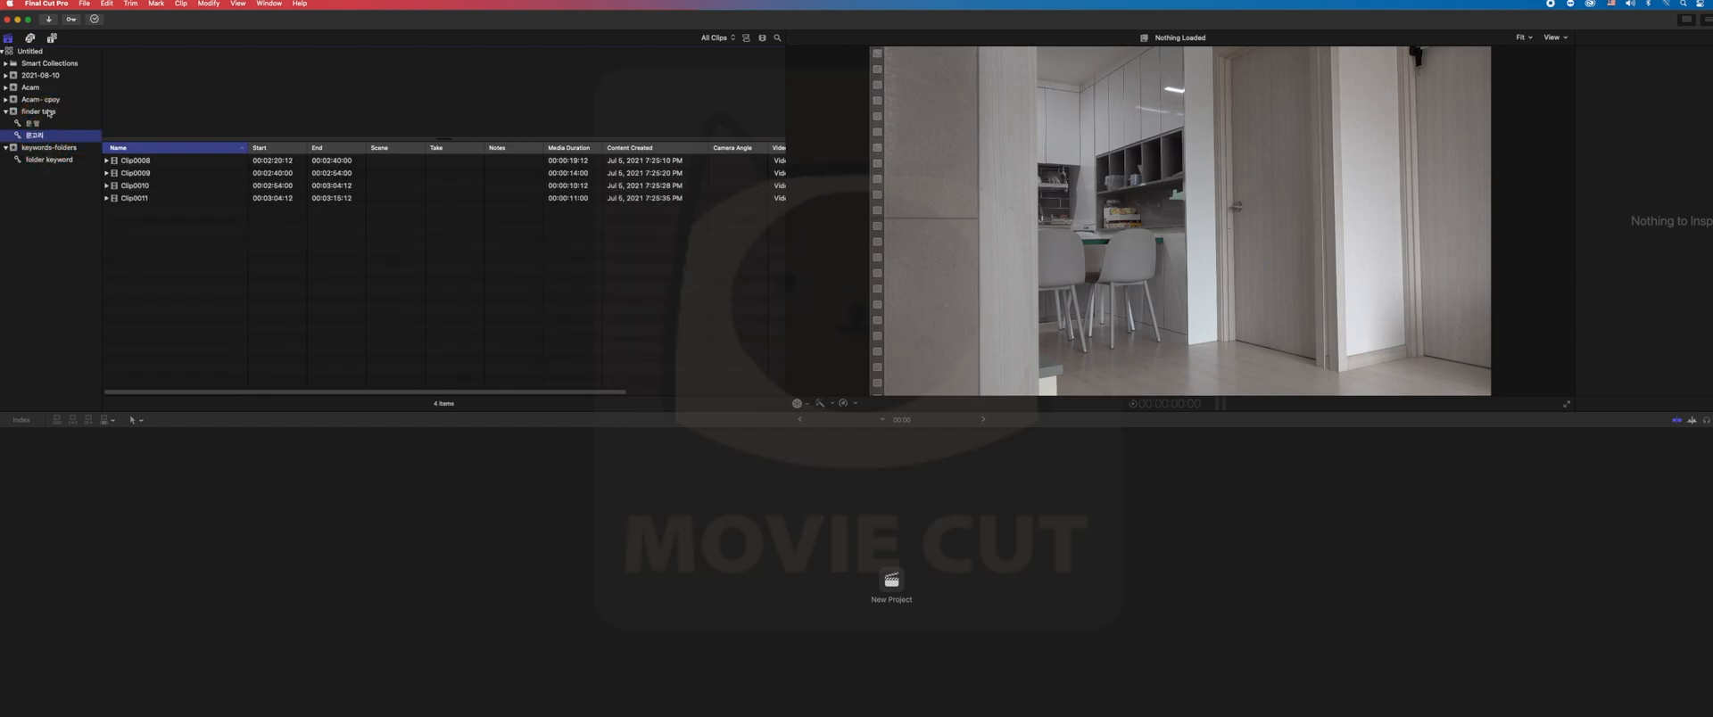
left_click(49, 112)
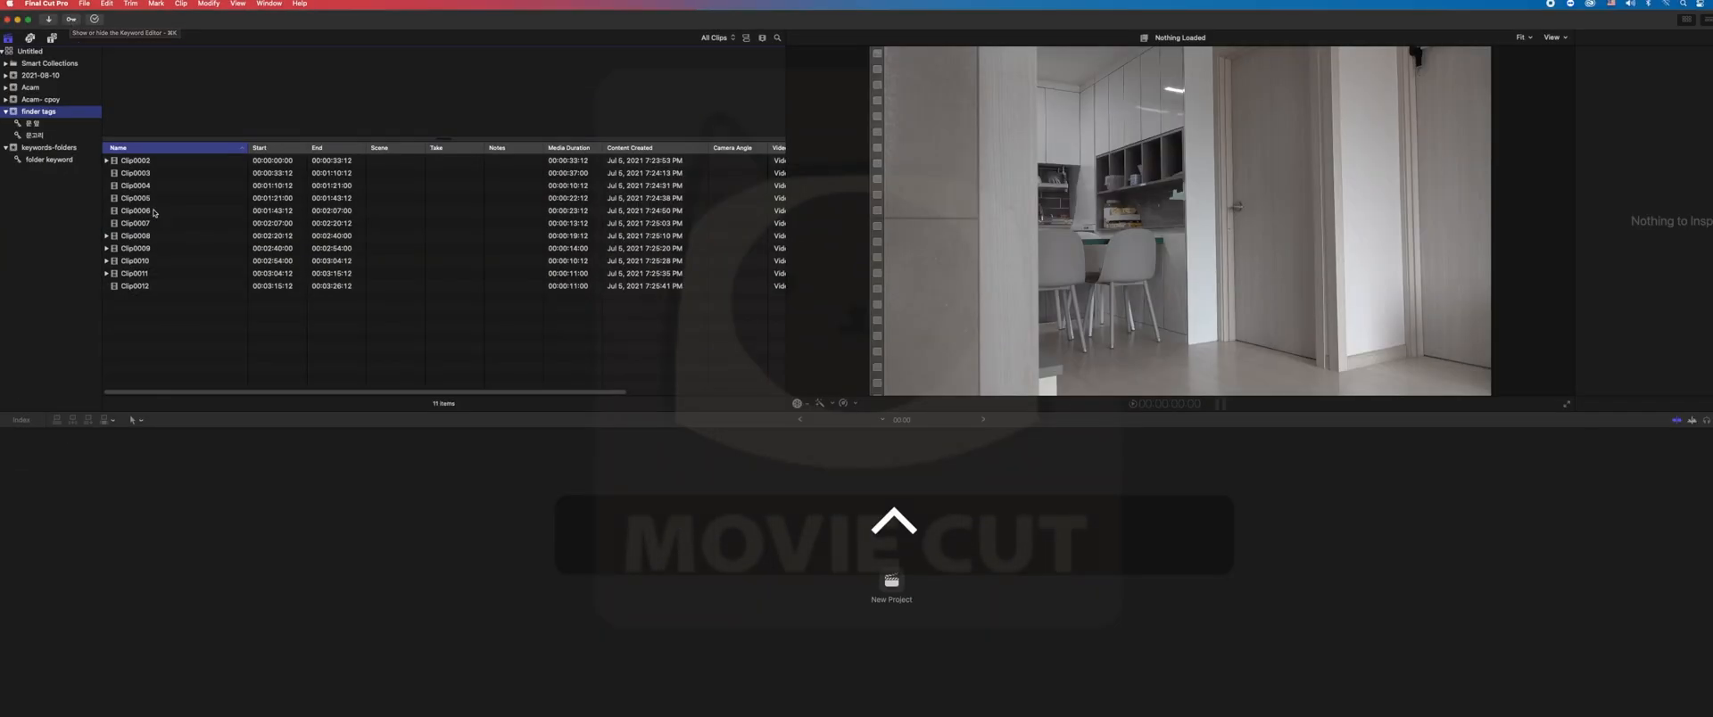
- Assign the keyword 자장면 to Clip0006 and close the keyword editor
left_click(153, 213)
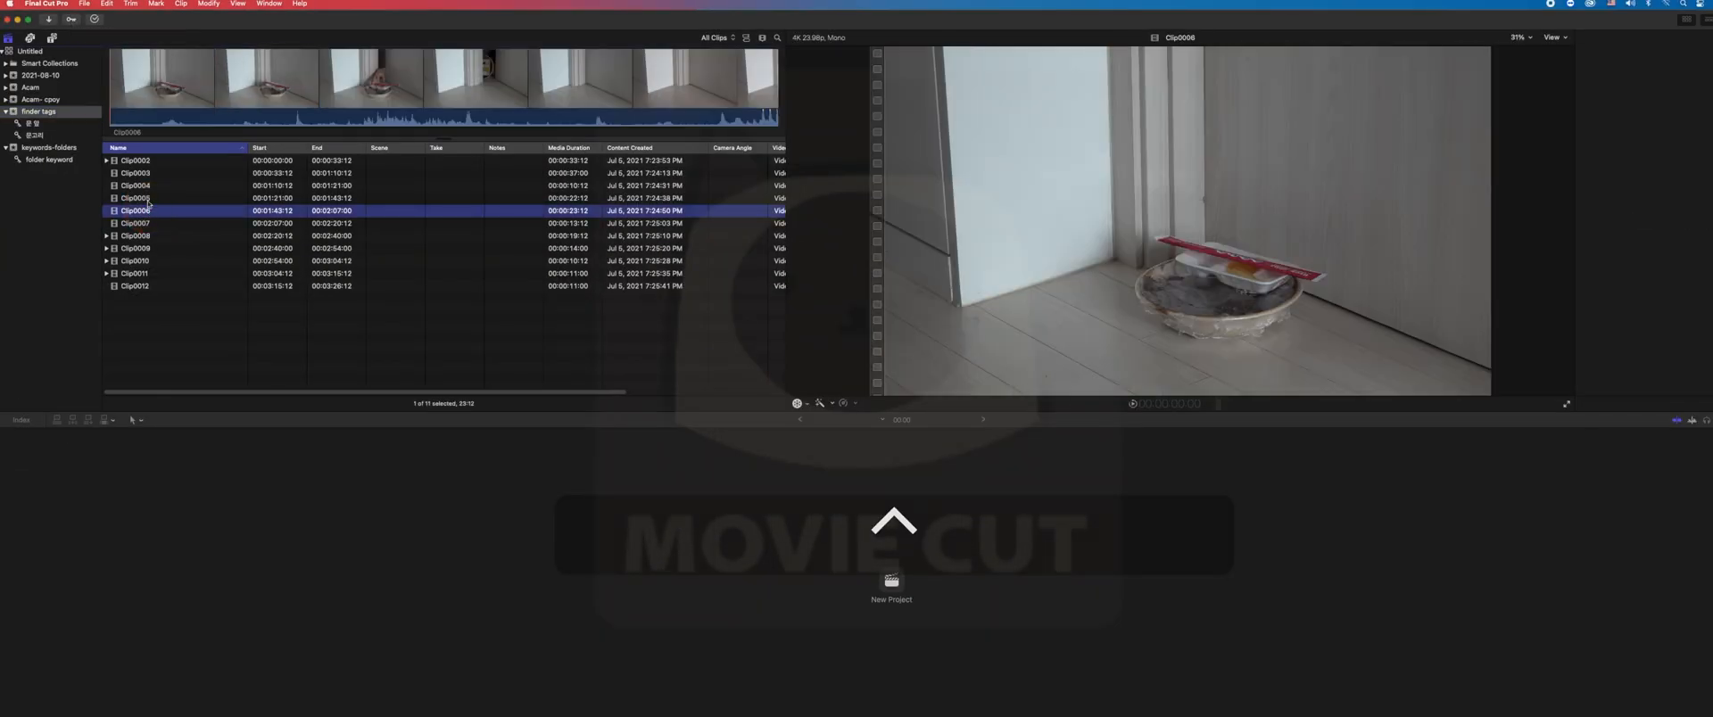
left_click(71, 20)
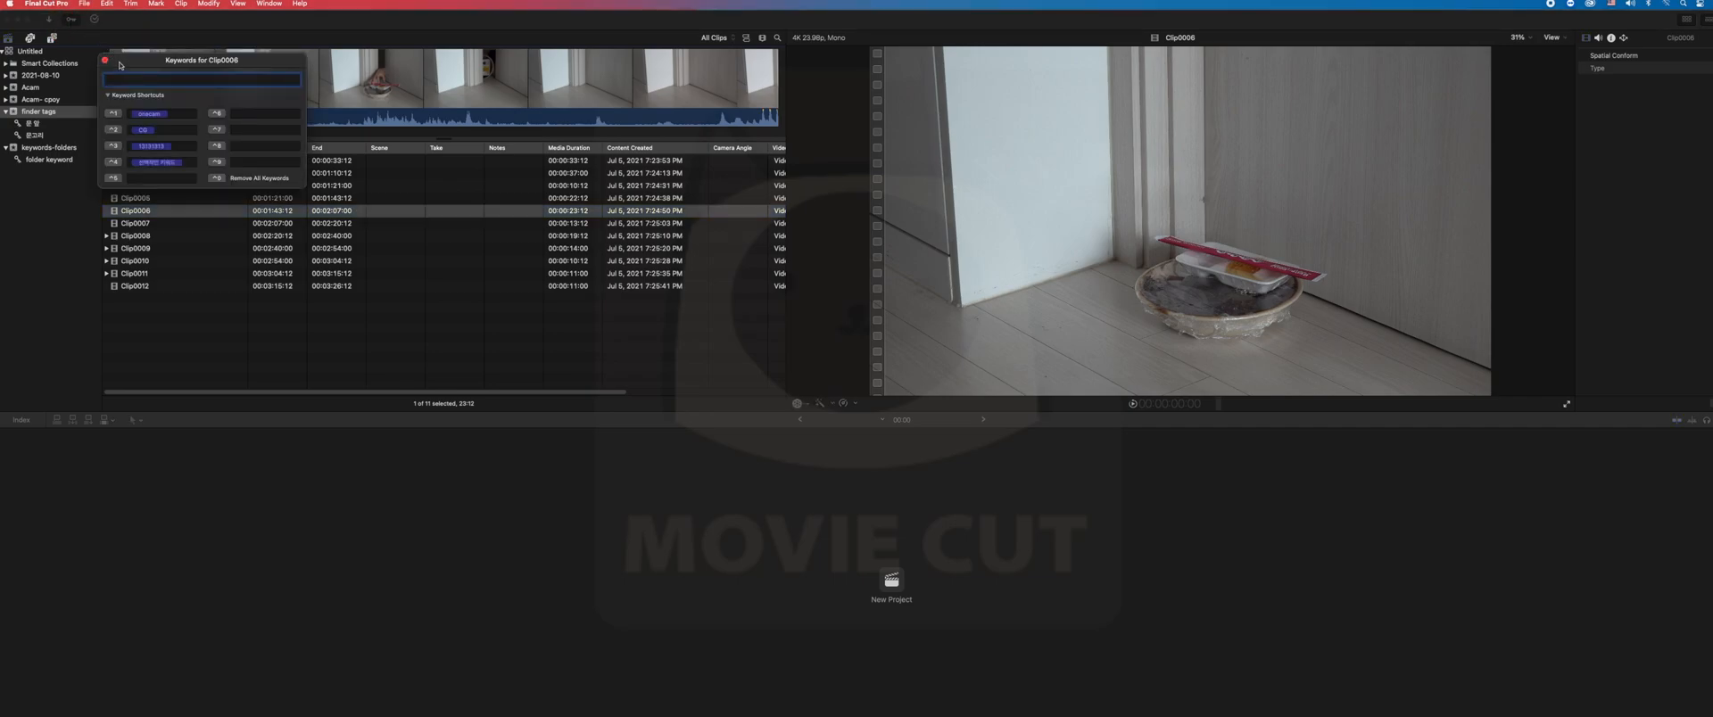
type("wkwk")
key("BackSpace")
key("Caps_Lock")
type("자장면")
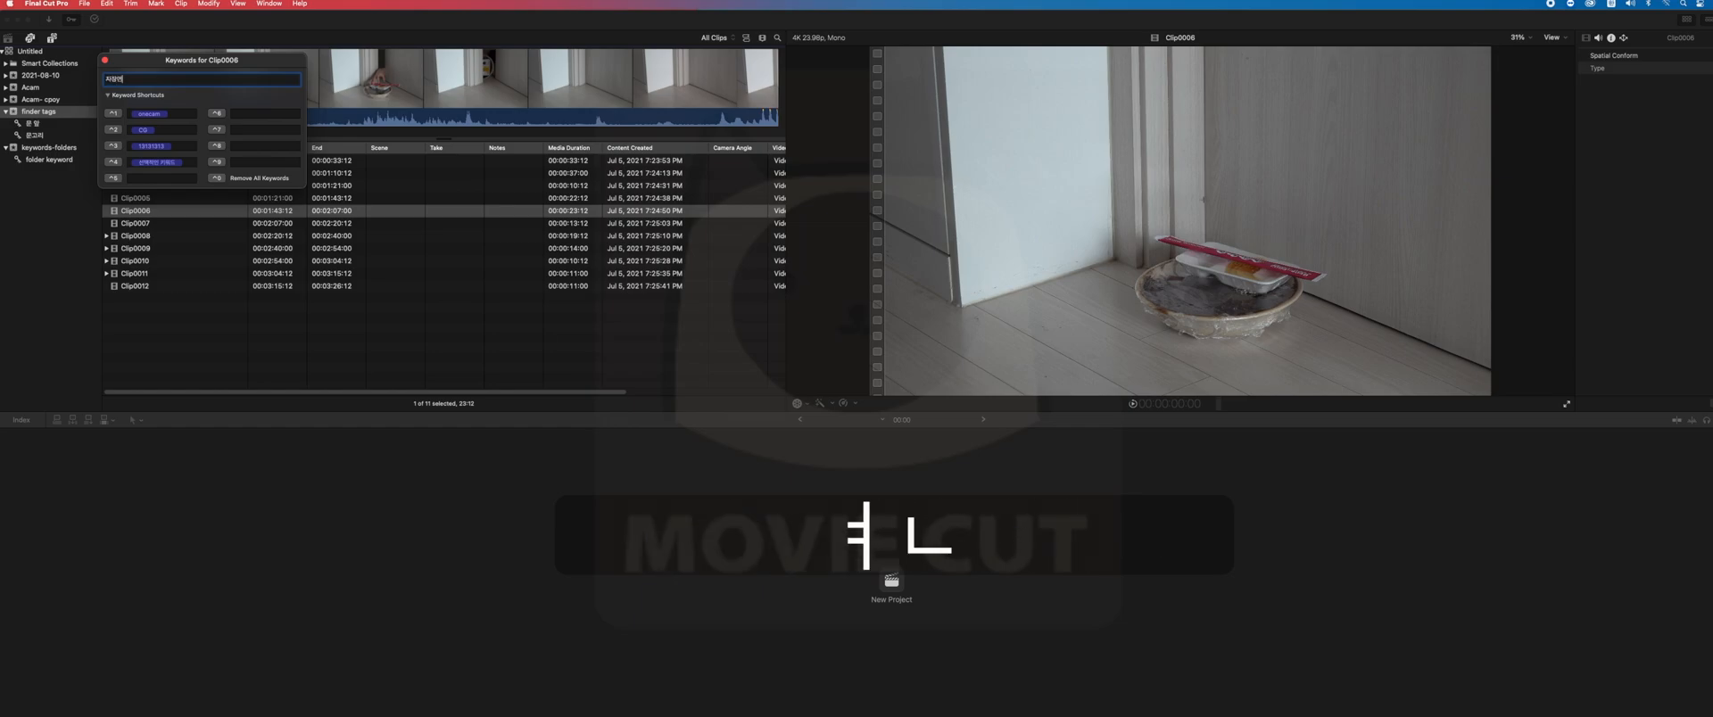
key("Return")
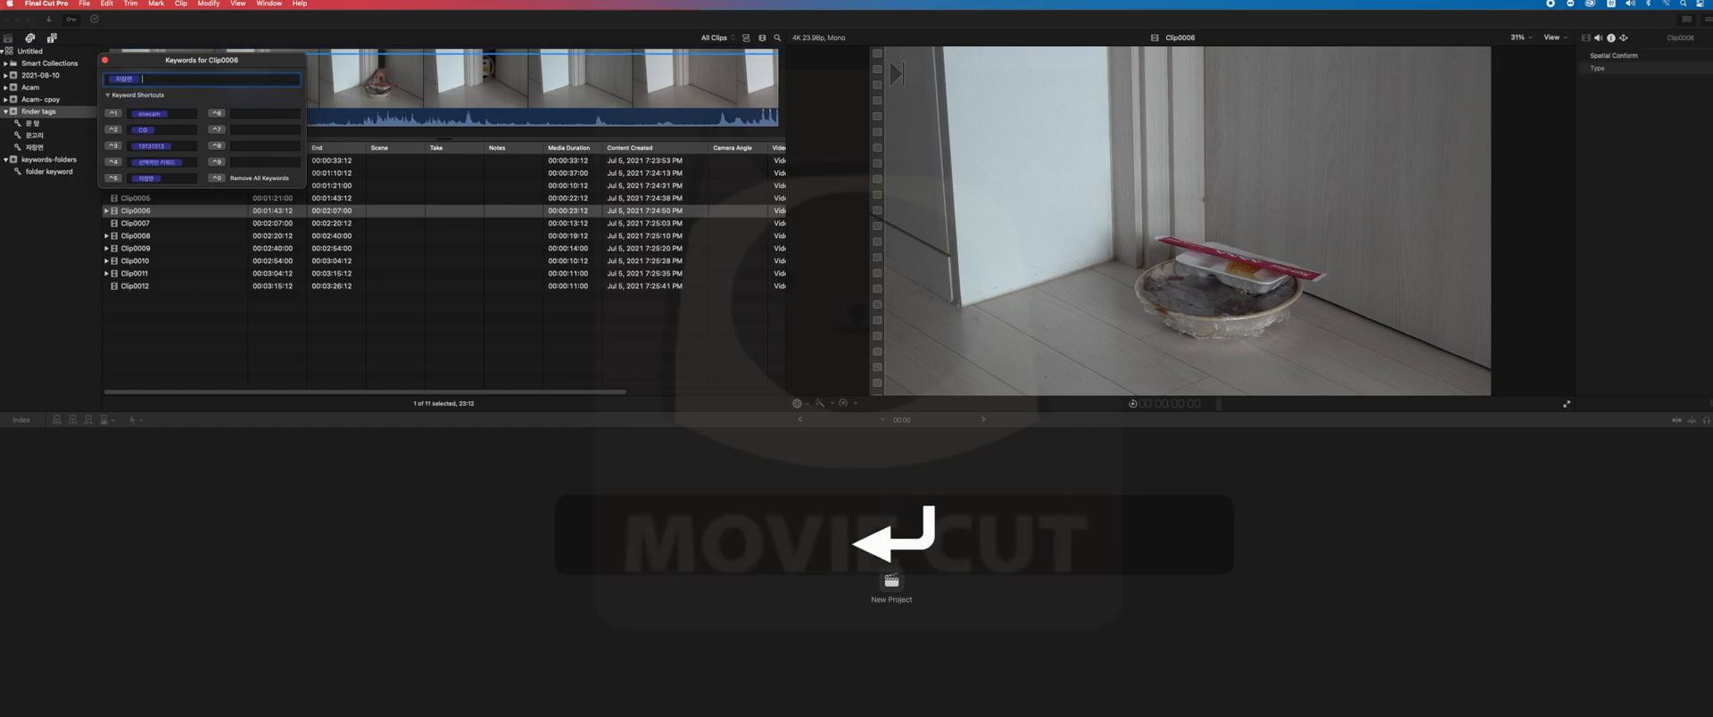
left_click(105, 60)
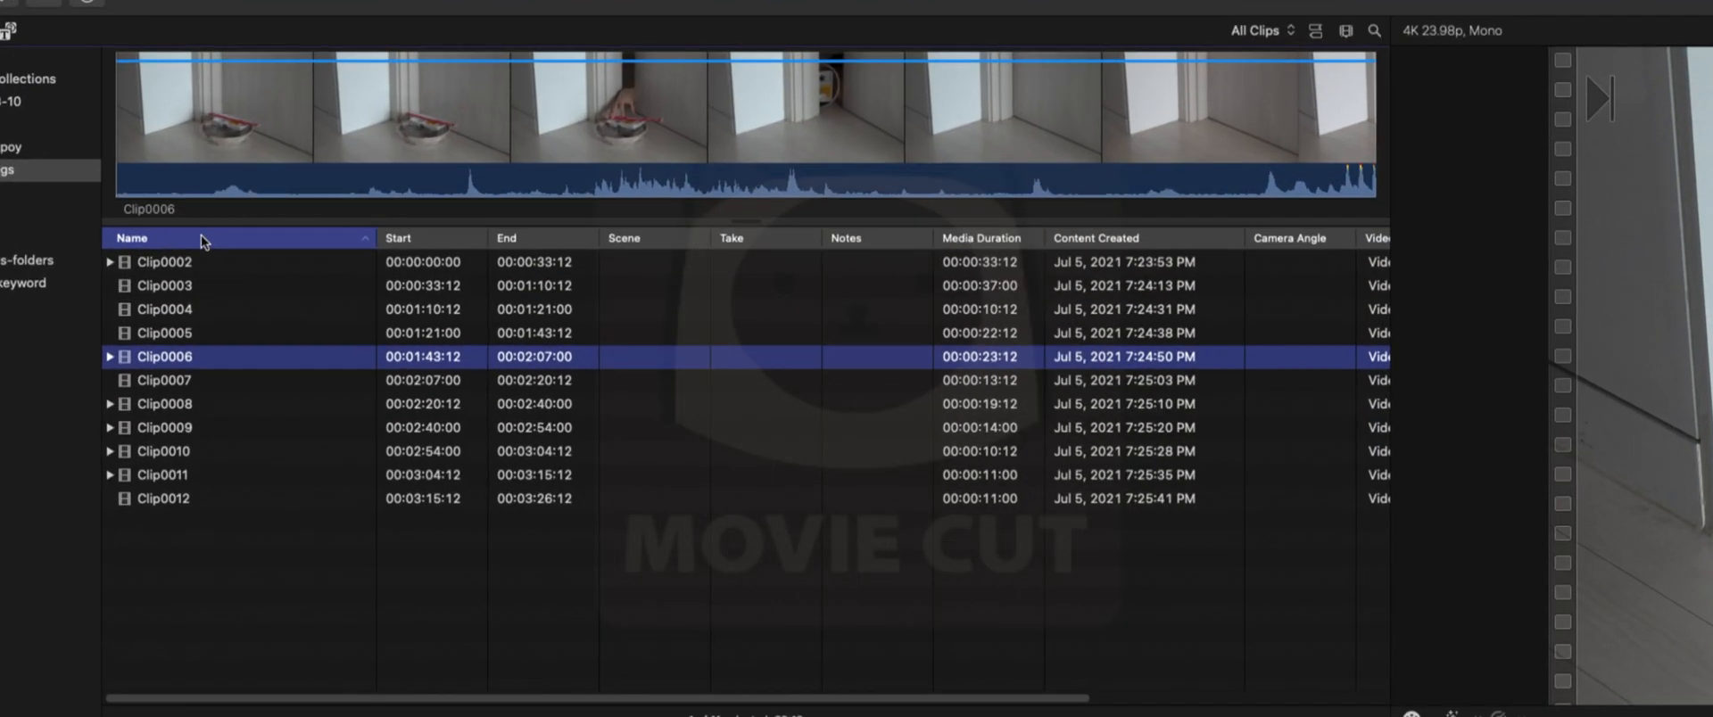
- Compare the filmstrips of Clip0005 and Clip0006 to examine how an assigned keyword is marked
left_click(298, 18)
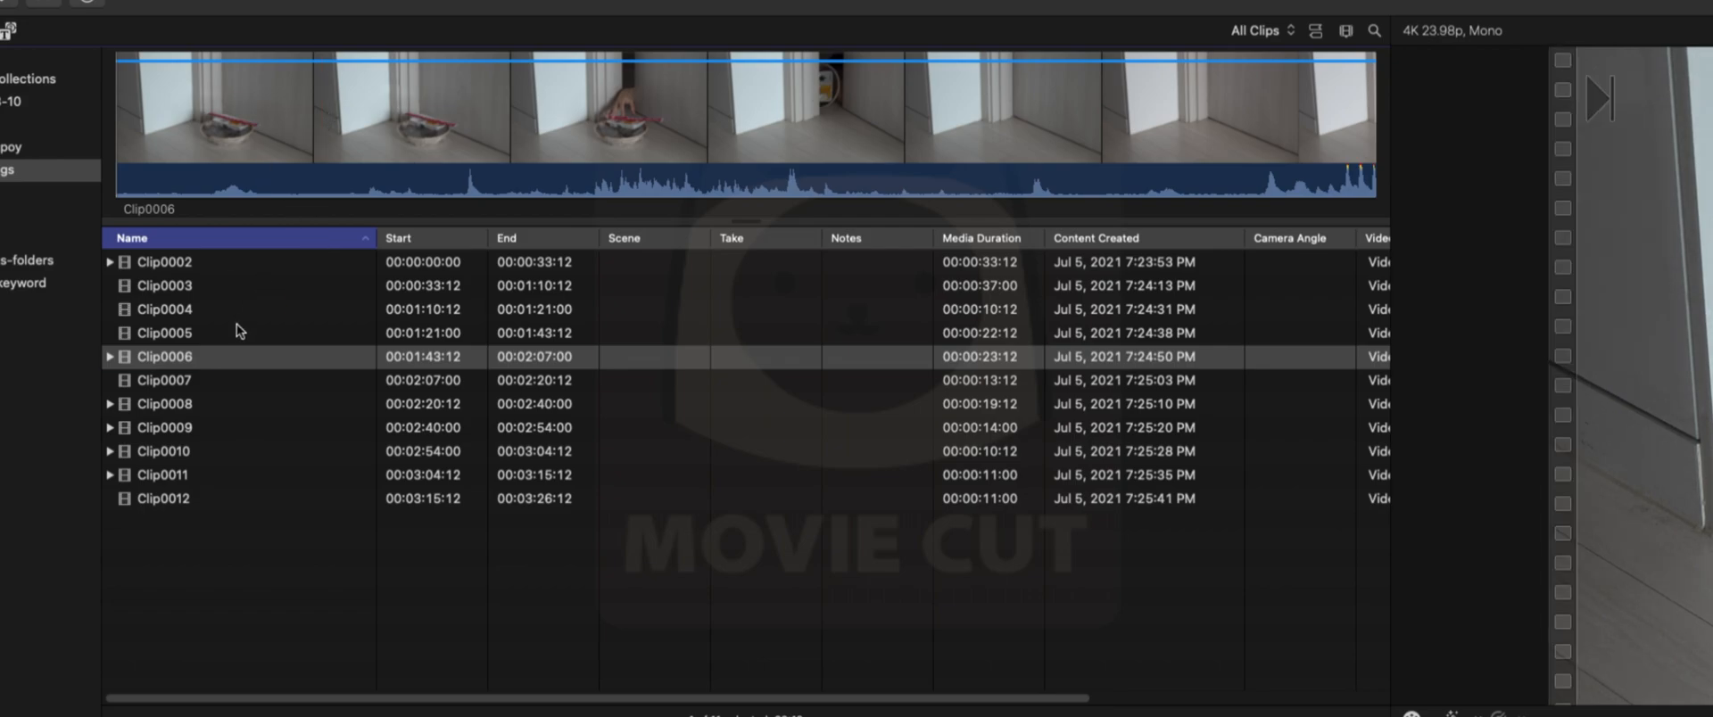
left_click(238, 332)
left_click(267, 9)
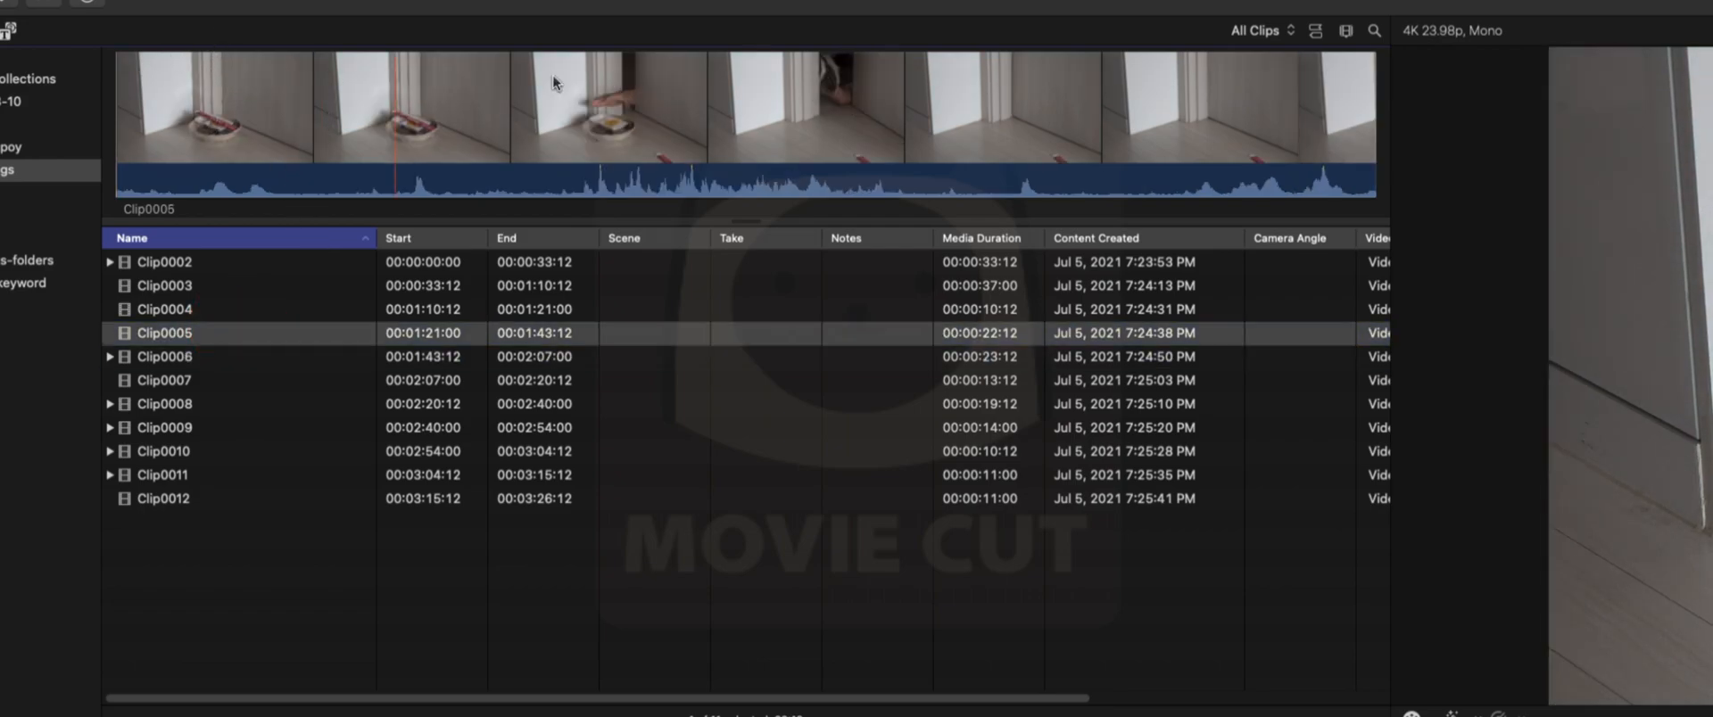
left_click(214, 358)
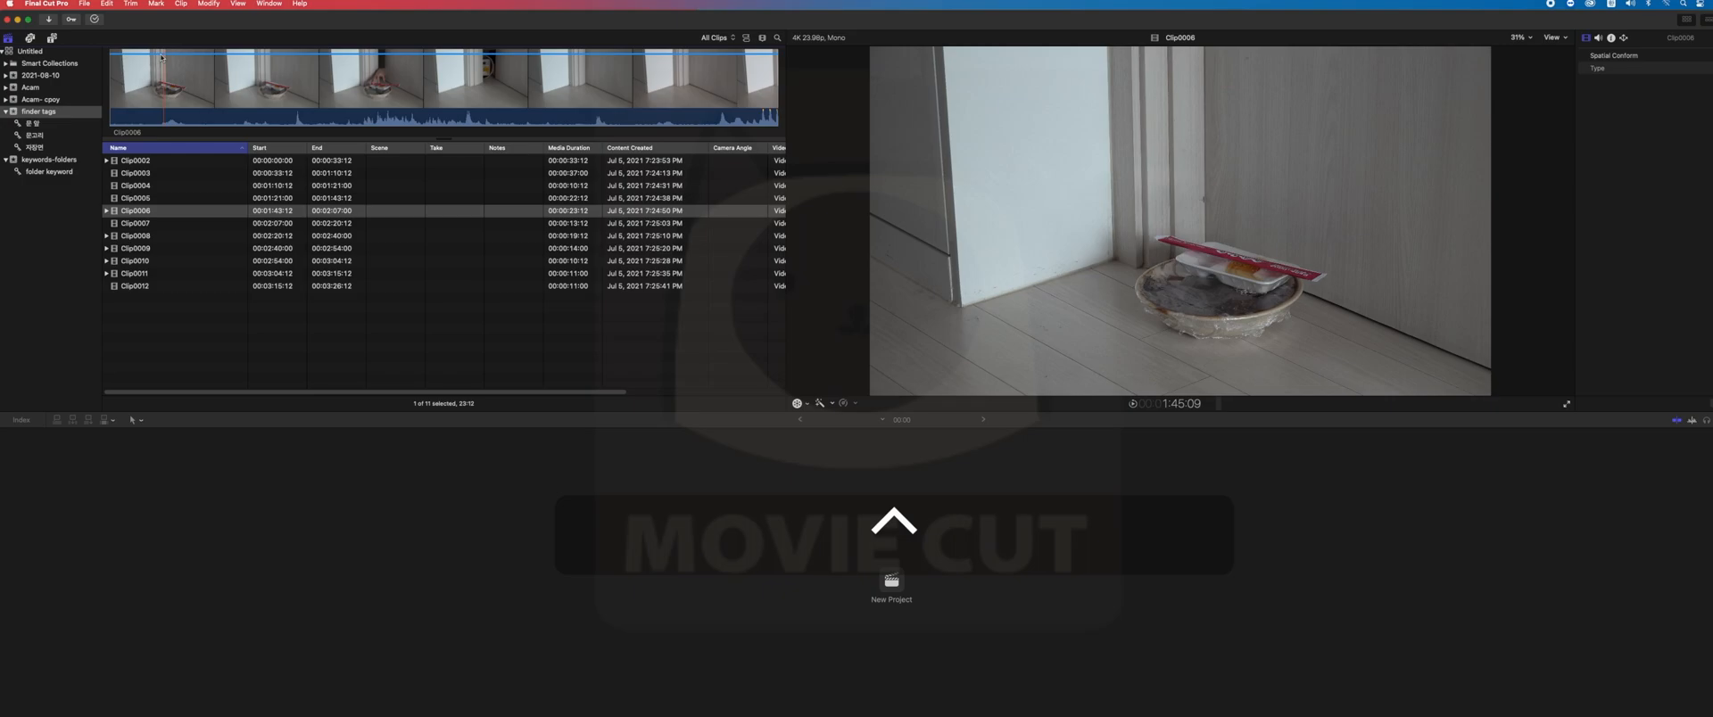
left_click(242, 75)
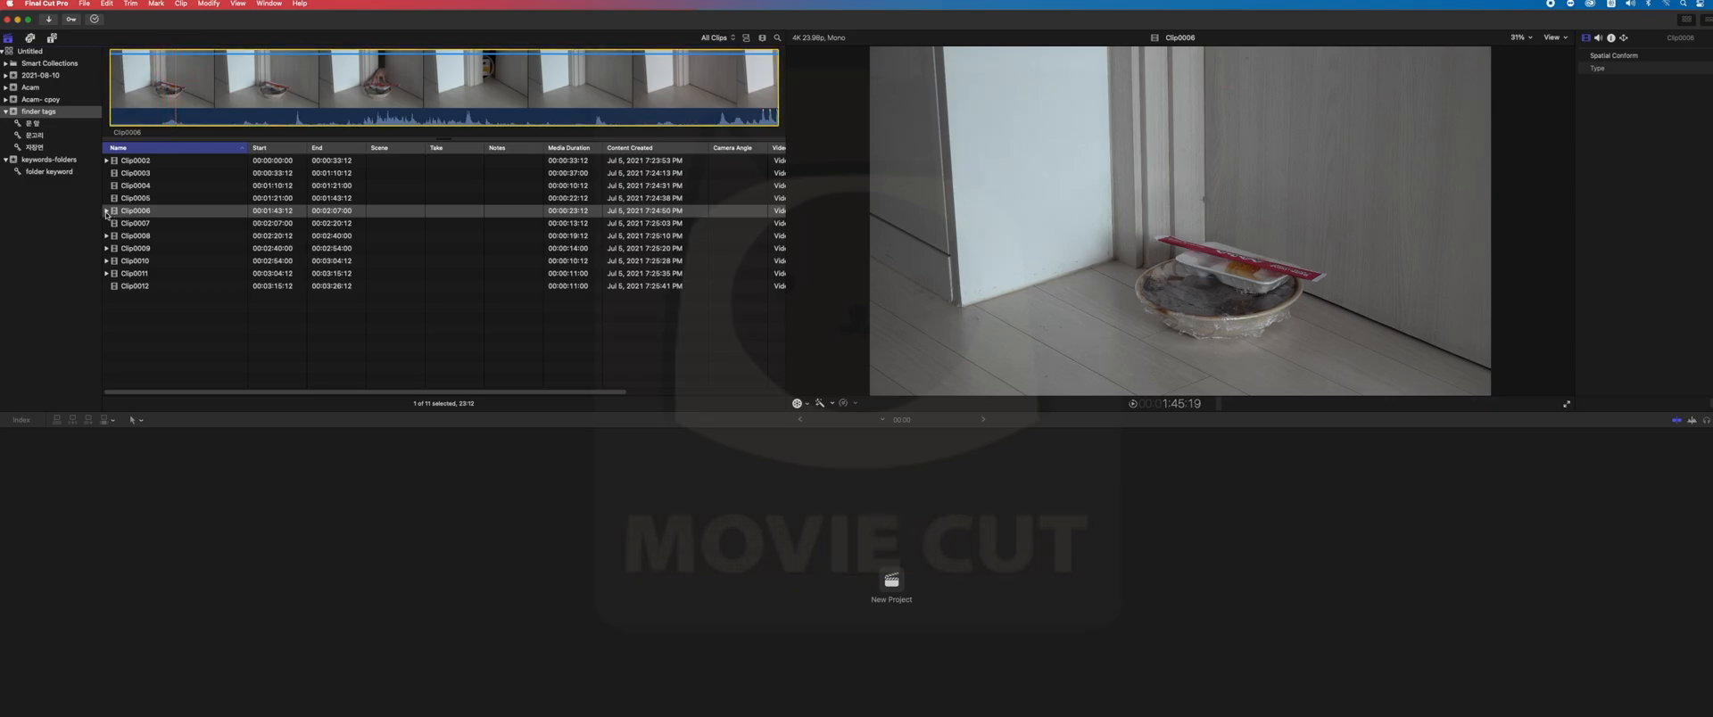
- Expand and collapse the keyword entry of Clip0006 and select Clip0004
left_click(114, 215)
left_click(106, 210)
left_click(106, 210)
left_click(132, 185)
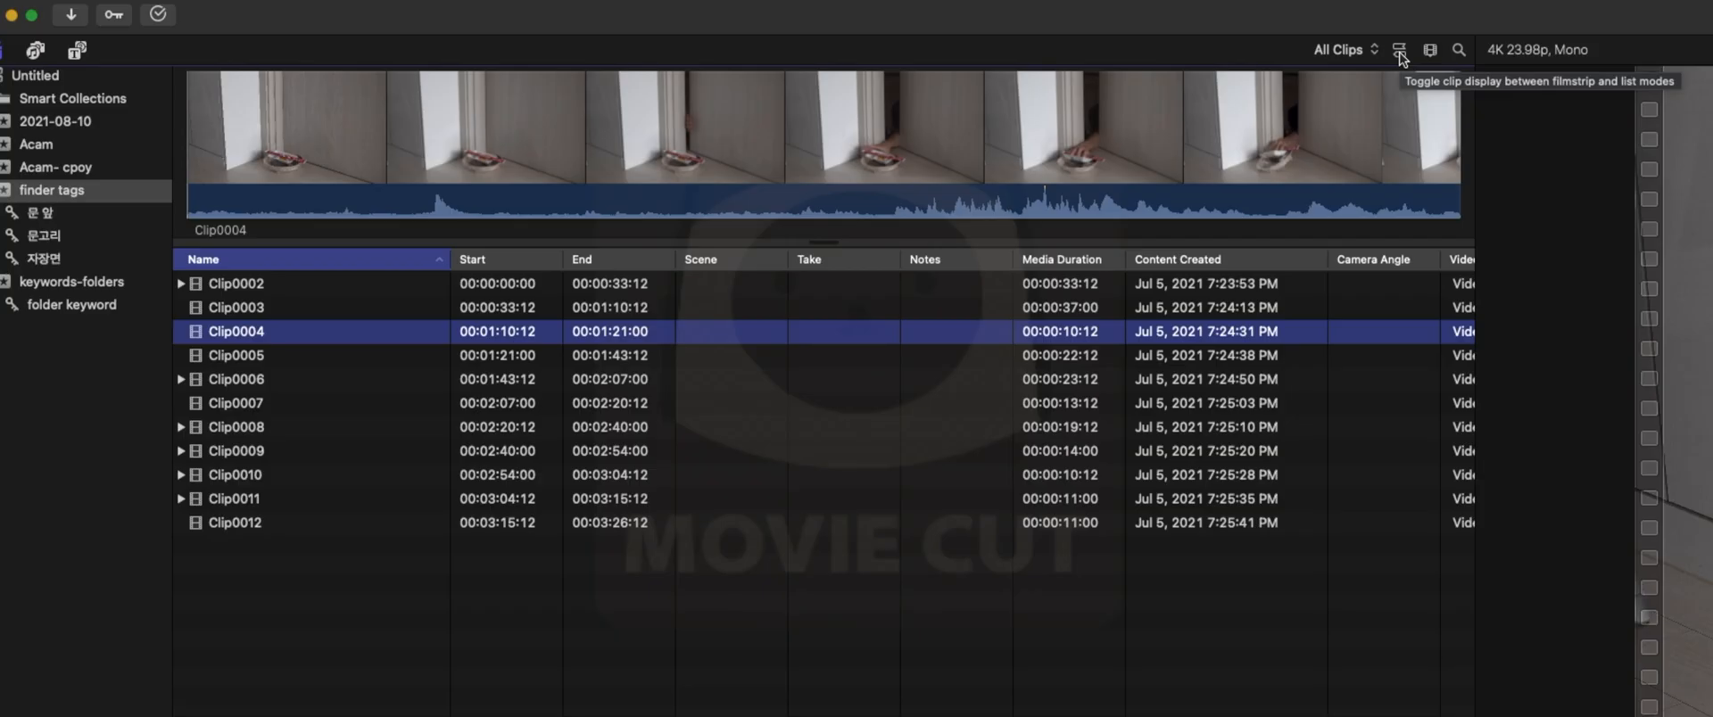
- Alternate the browser between filmstrip and list modes to compare them, ending in list mode
left_click(1402, 59)
left_click(1401, 58)
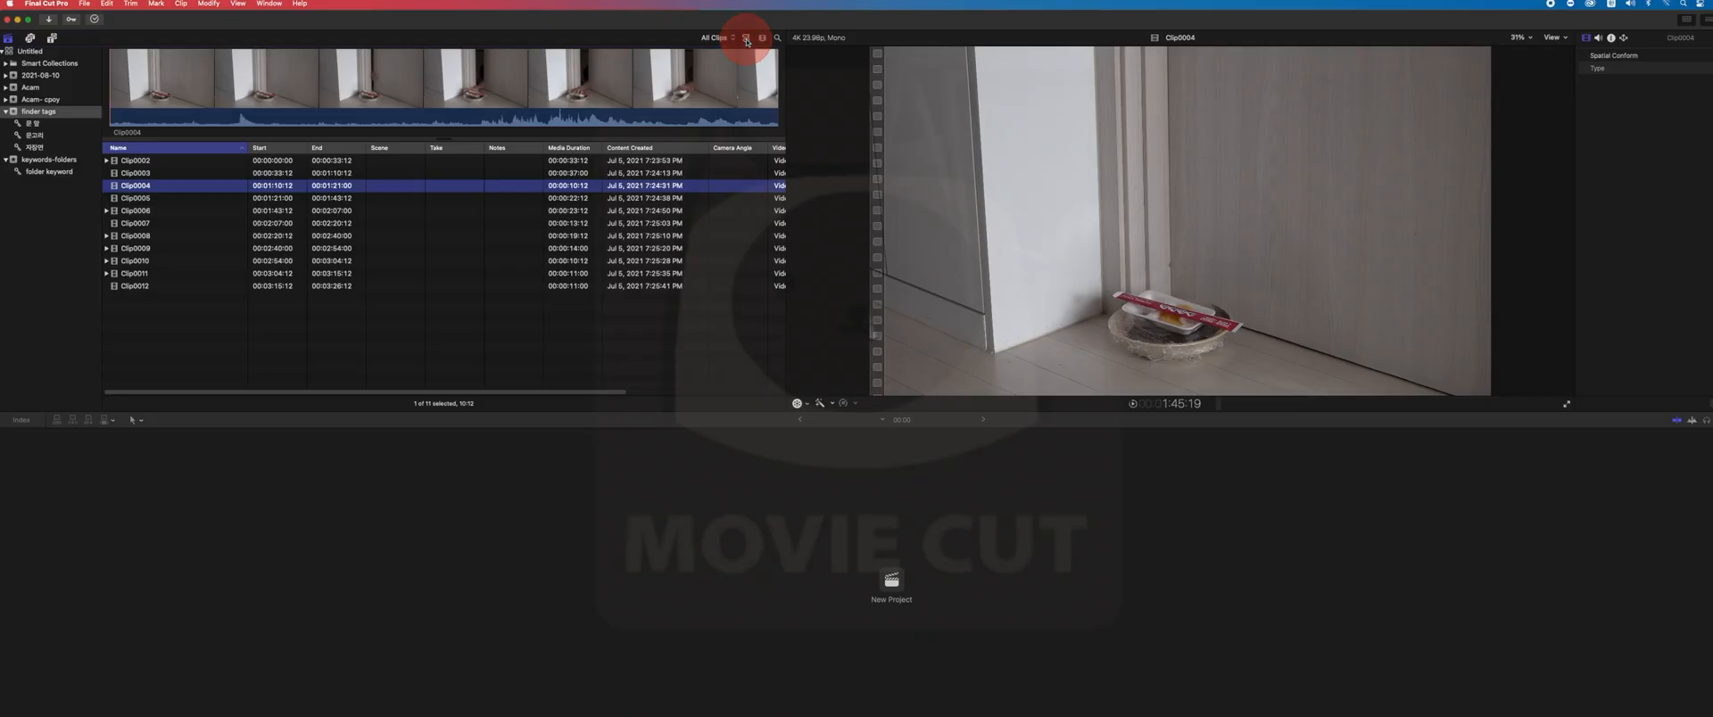
left_click(747, 38)
left_click(746, 38)
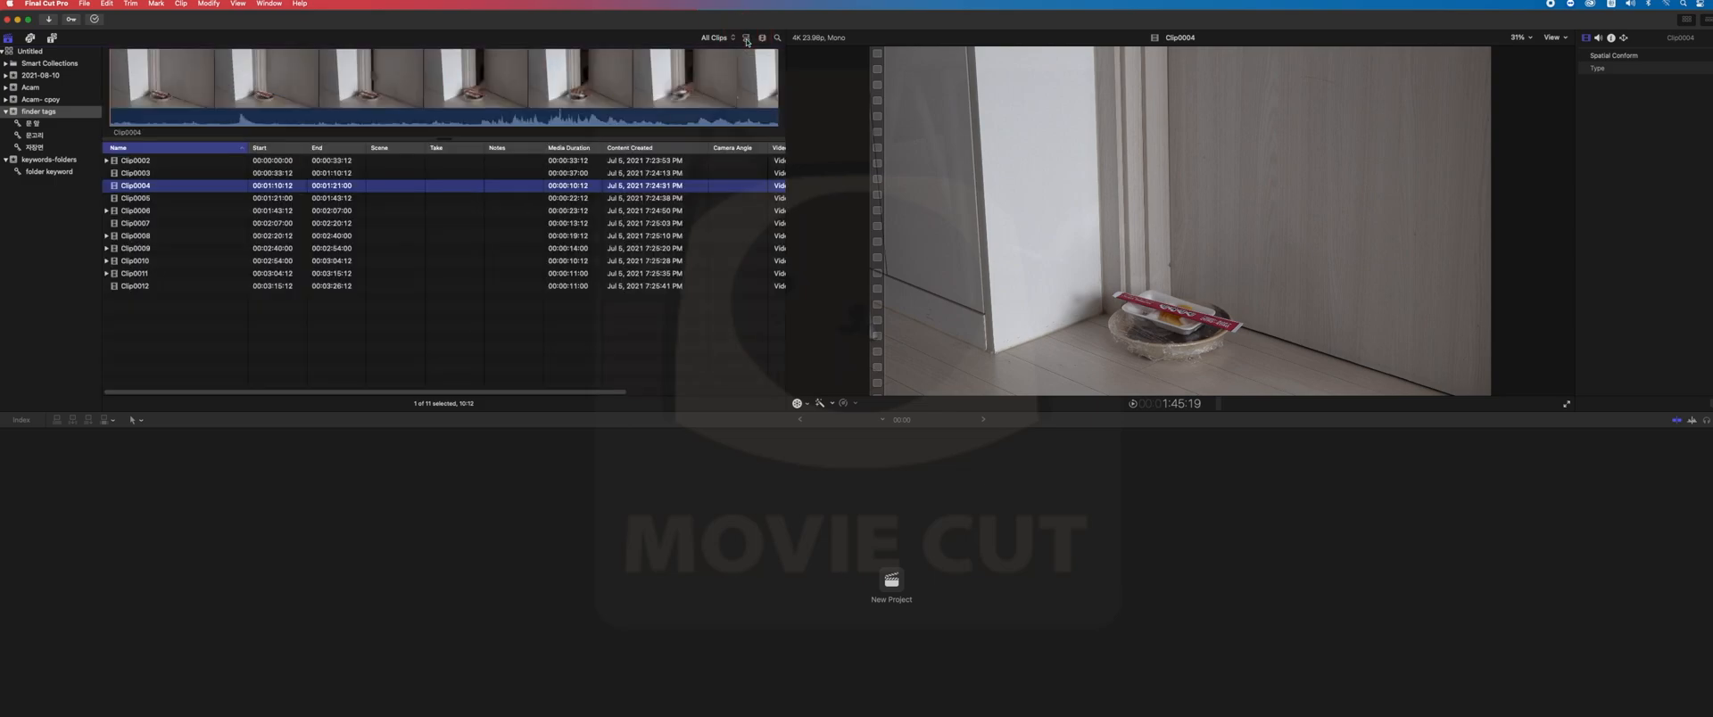
left_click(747, 39)
left_click(747, 38)
left_click(746, 39)
left_click(747, 39)
left_click(747, 38)
left_click(747, 38)
- Expand Clip0006 in the list to show its assigned keyword
left_click(141, 211)
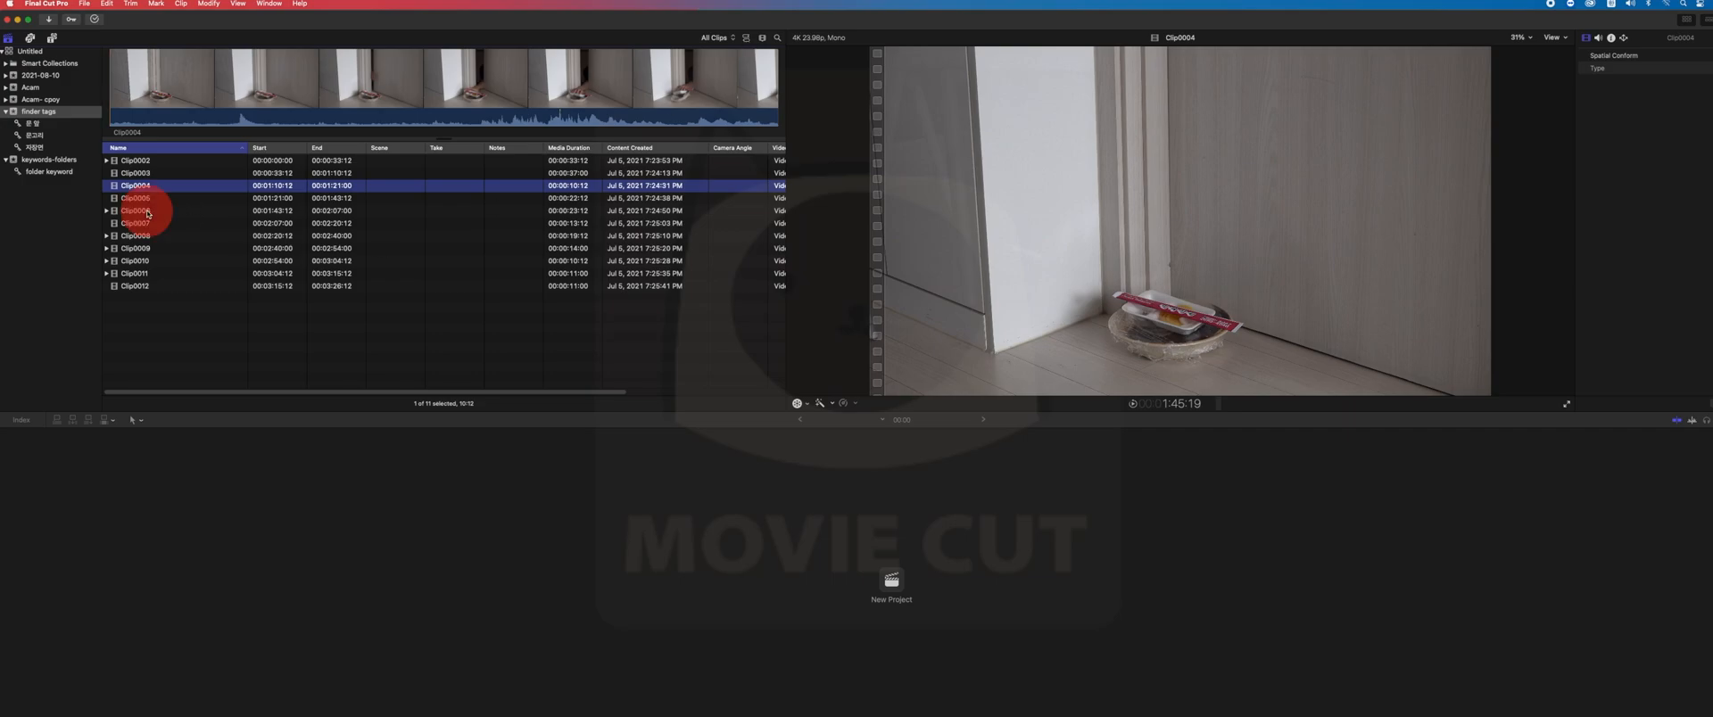
left_click(105, 212)
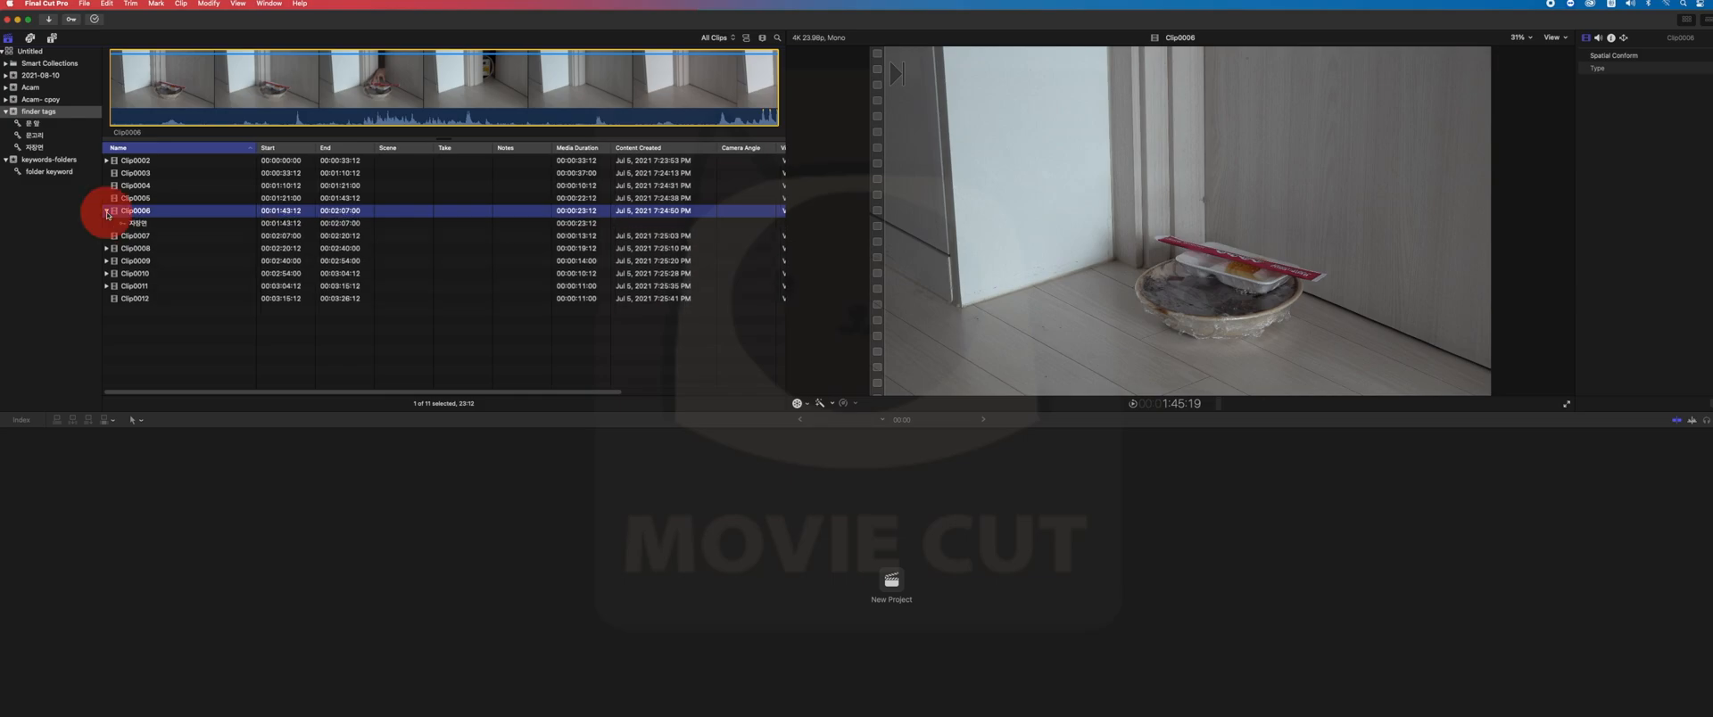
left_click(107, 212)
left_click(107, 213)
left_click(107, 213)
left_click(107, 213)
left_click(107, 212)
left_click(107, 212)
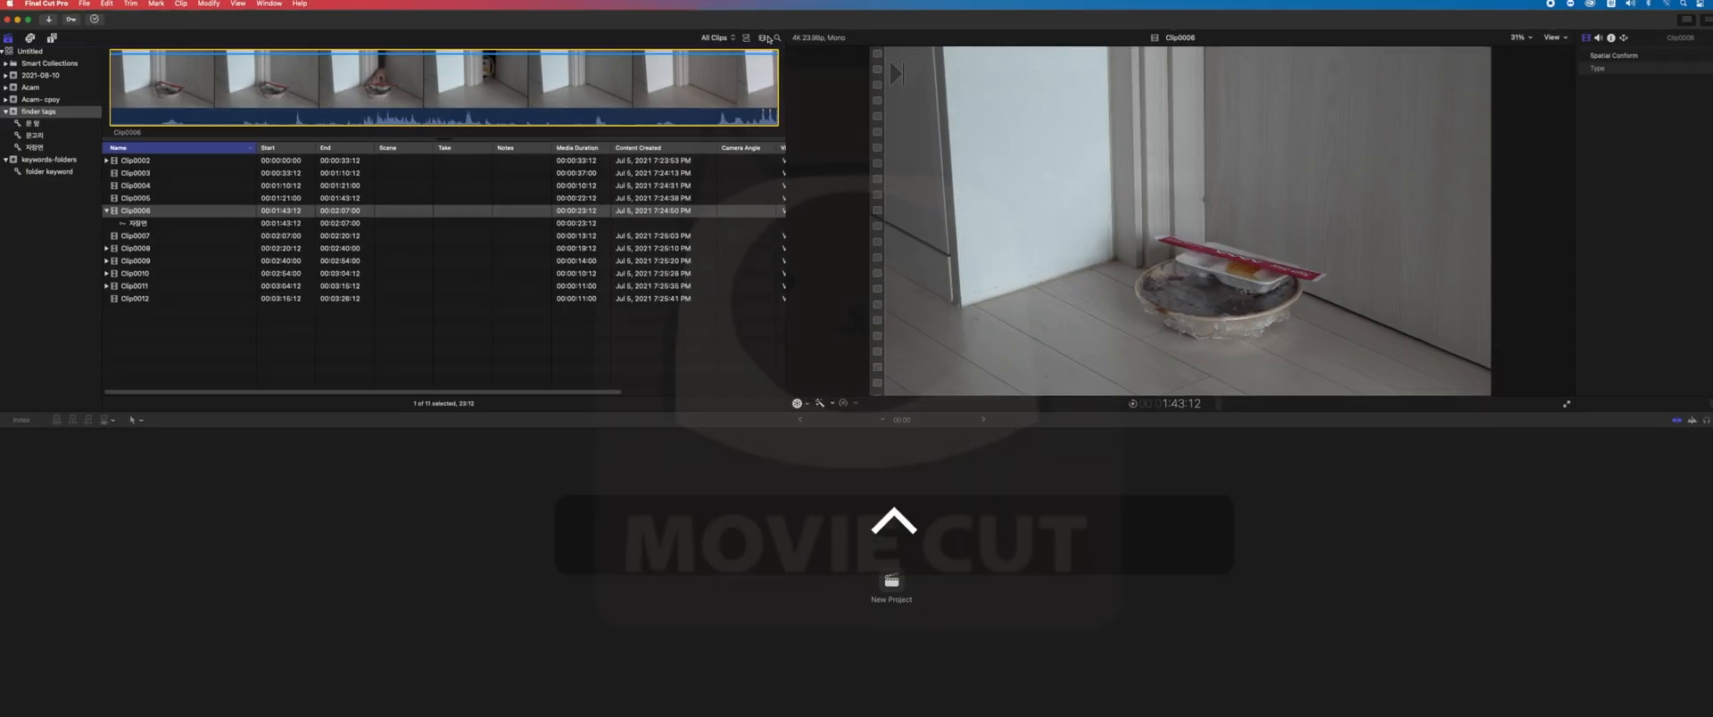
- Switch the browser to filmstrip mode and review the clip size, duration and grouping options, keeping Group By at None
left_click(765, 38)
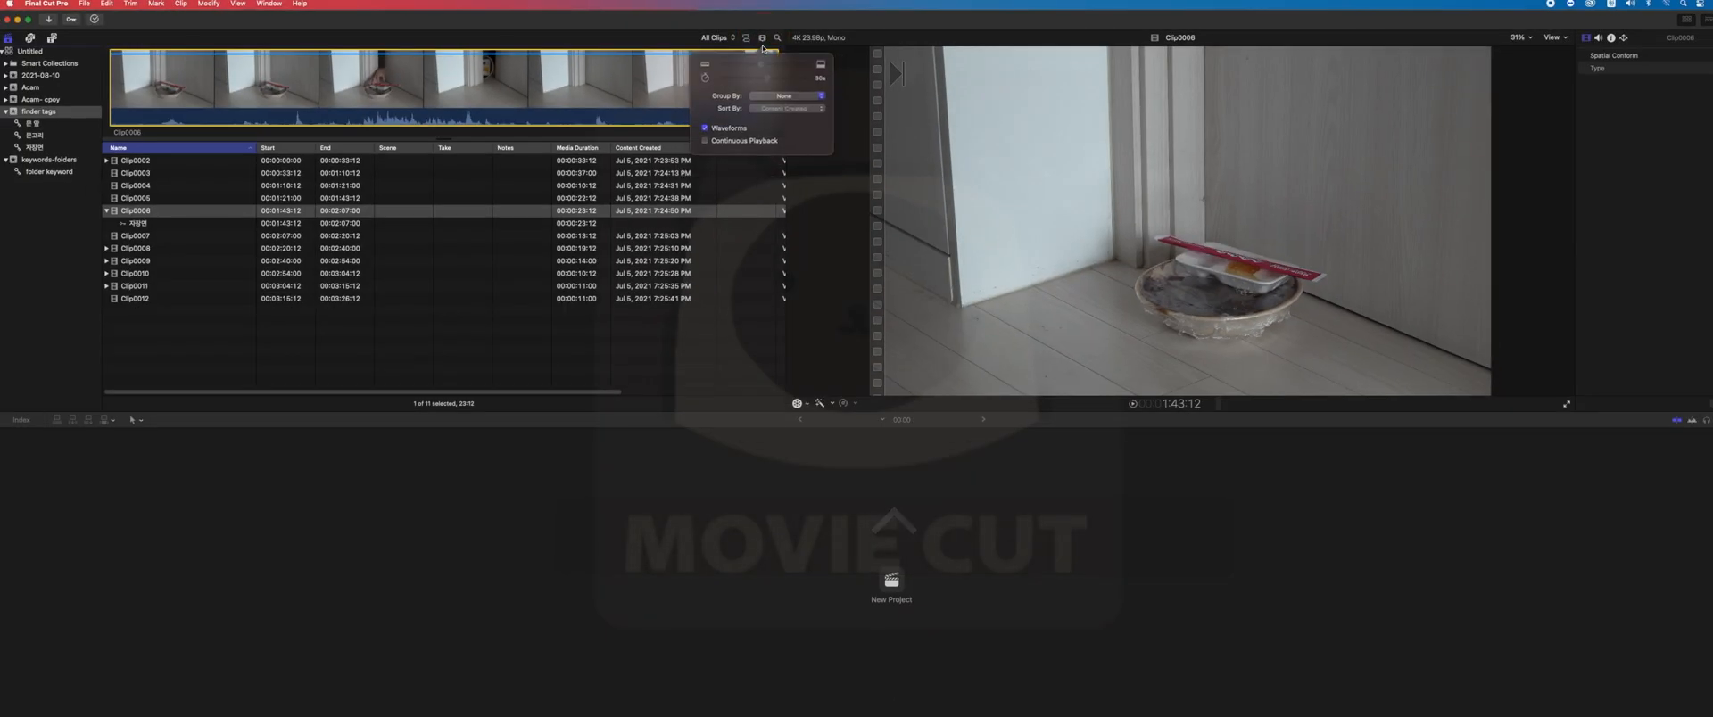
left_click(539, 93)
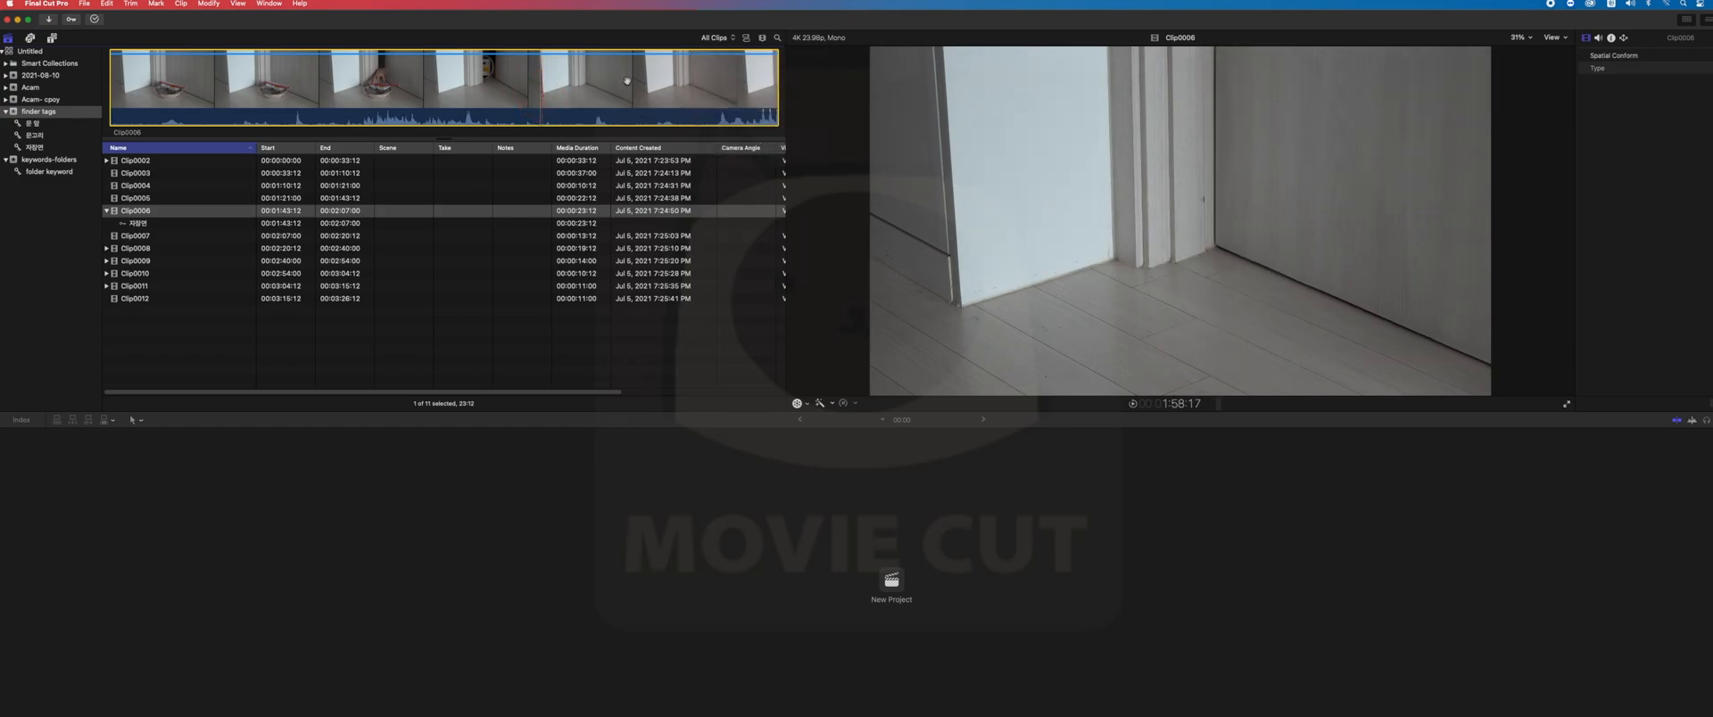
left_click(747, 38)
left_click(762, 37)
left_click_drag(1353, 102, 1246, 156)
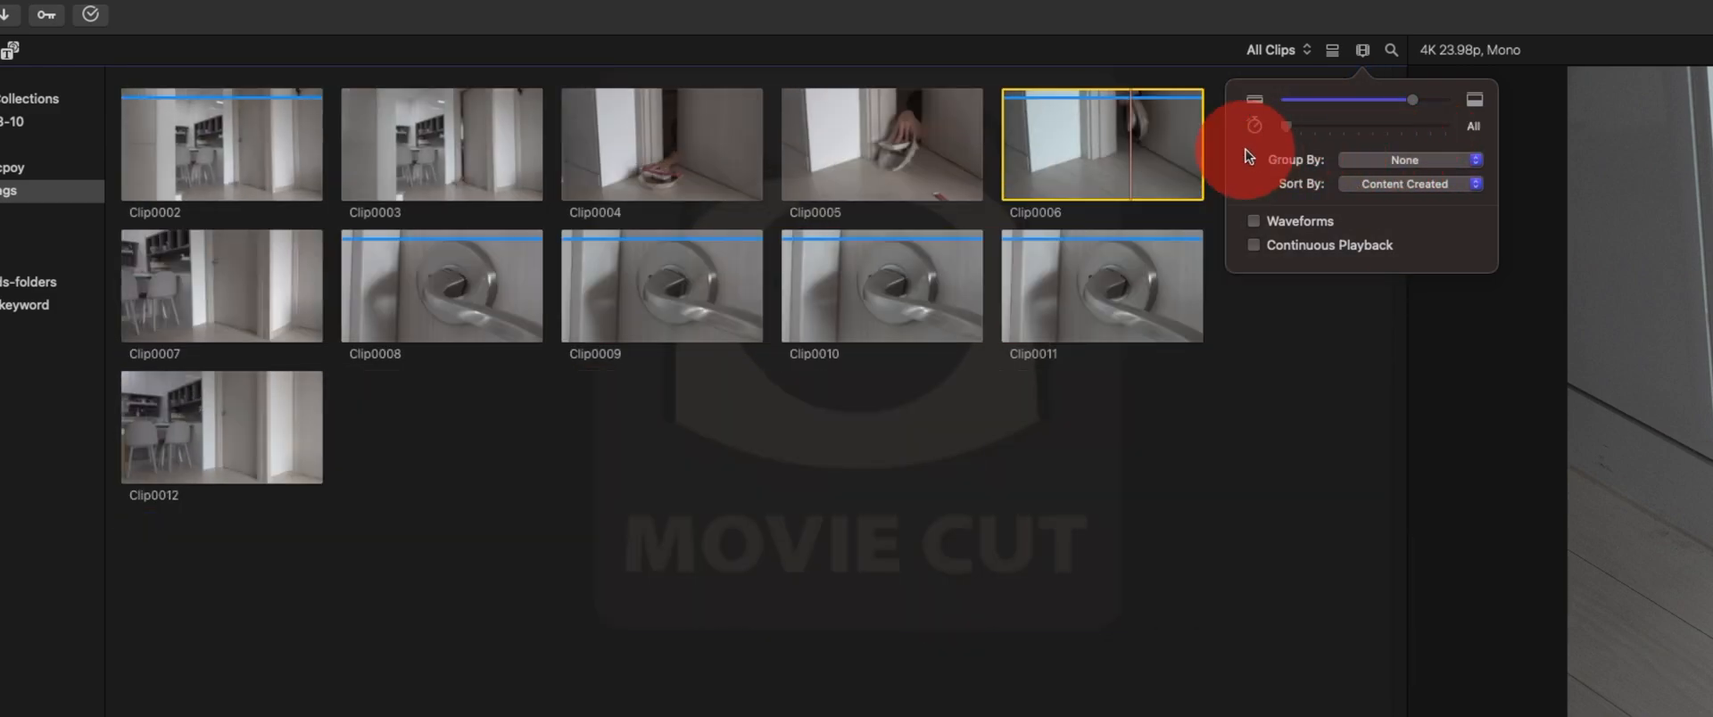
left_click(1356, 165)
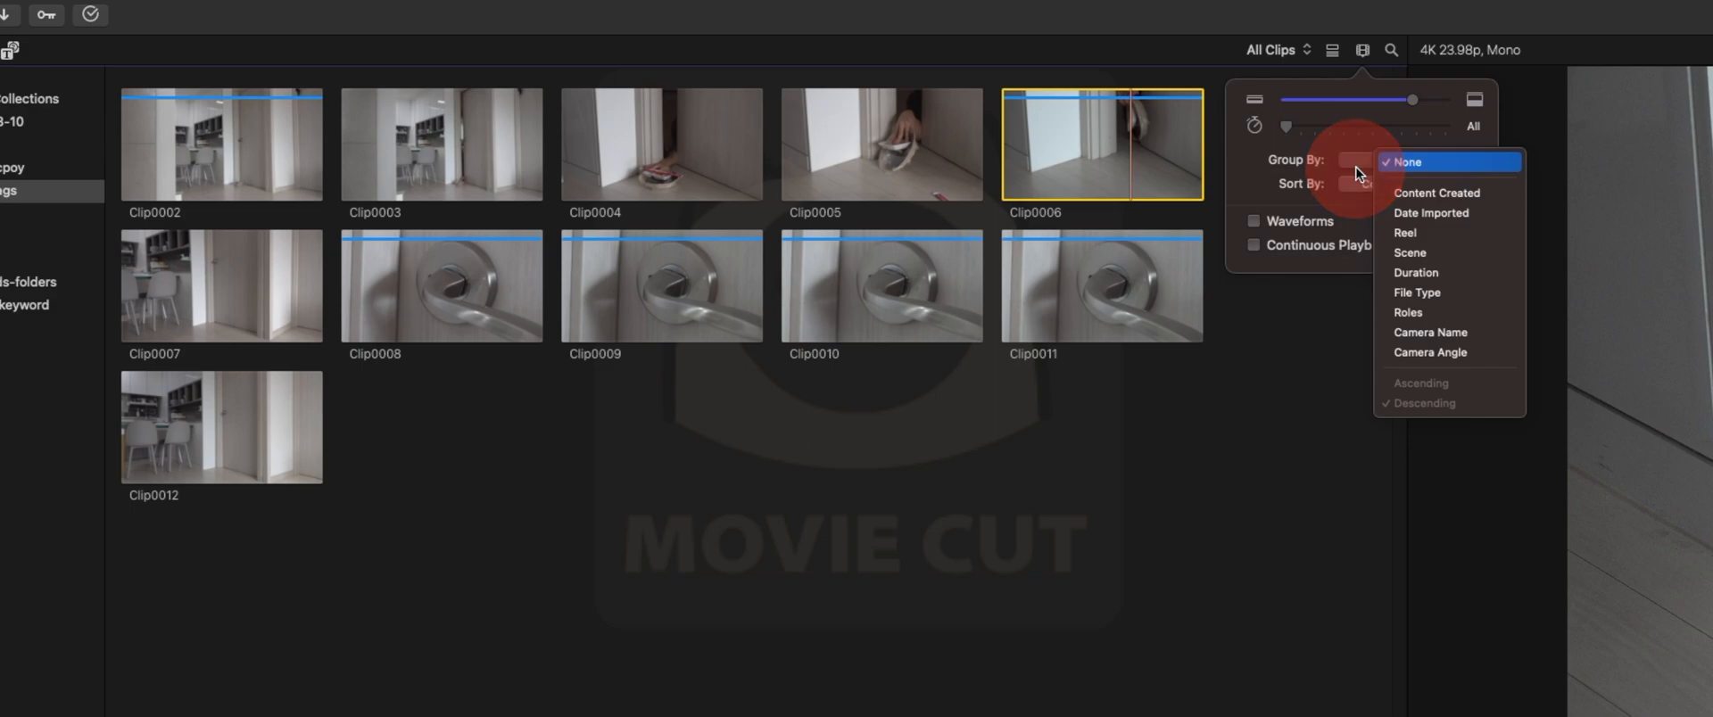
left_click(1313, 169)
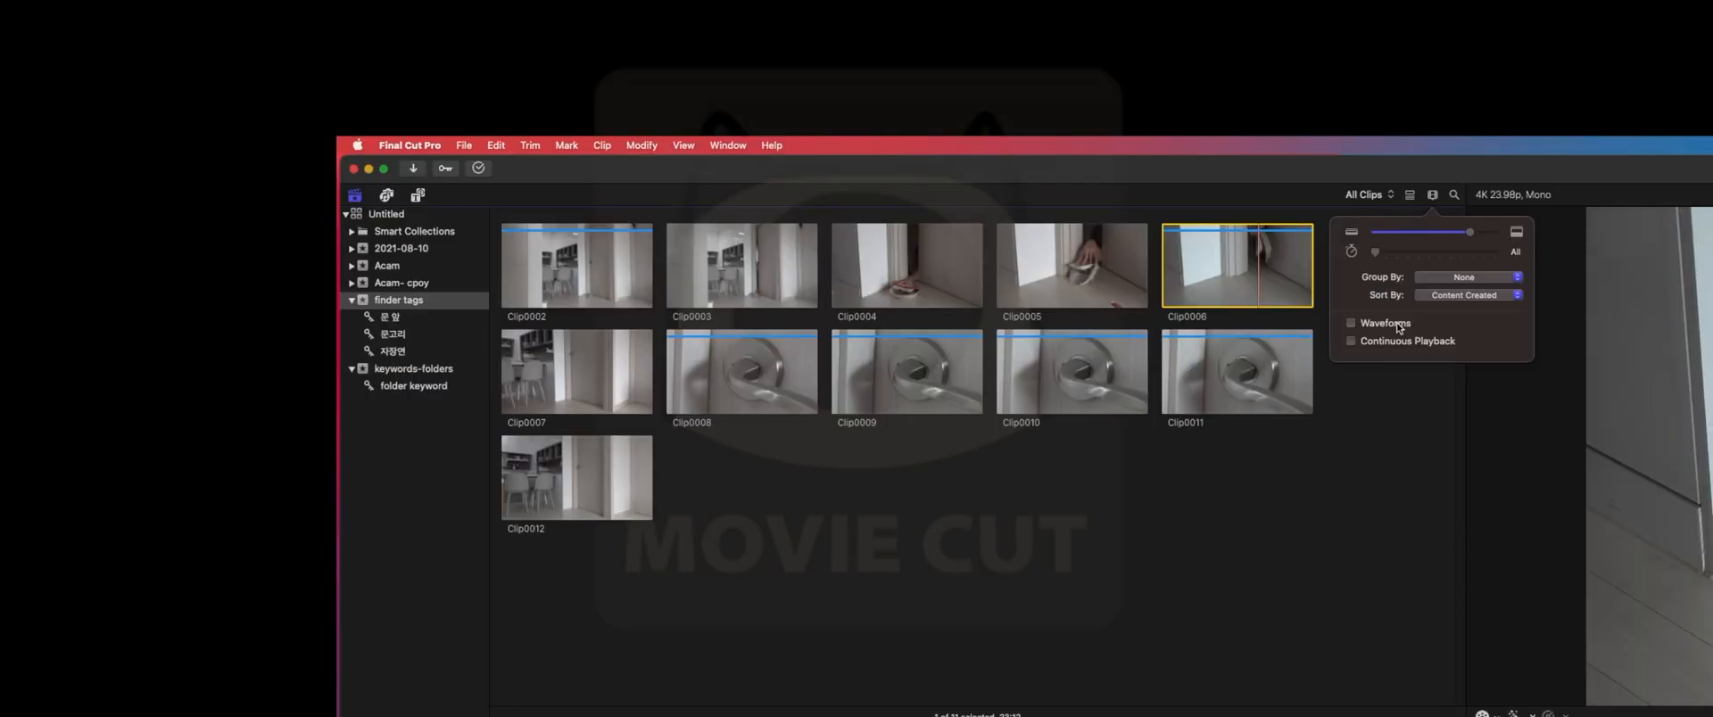
- Turn on audio waveforms for the filmstrip clips
left_click(1315, 221)
left_click(1398, 327)
left_click(1397, 328)
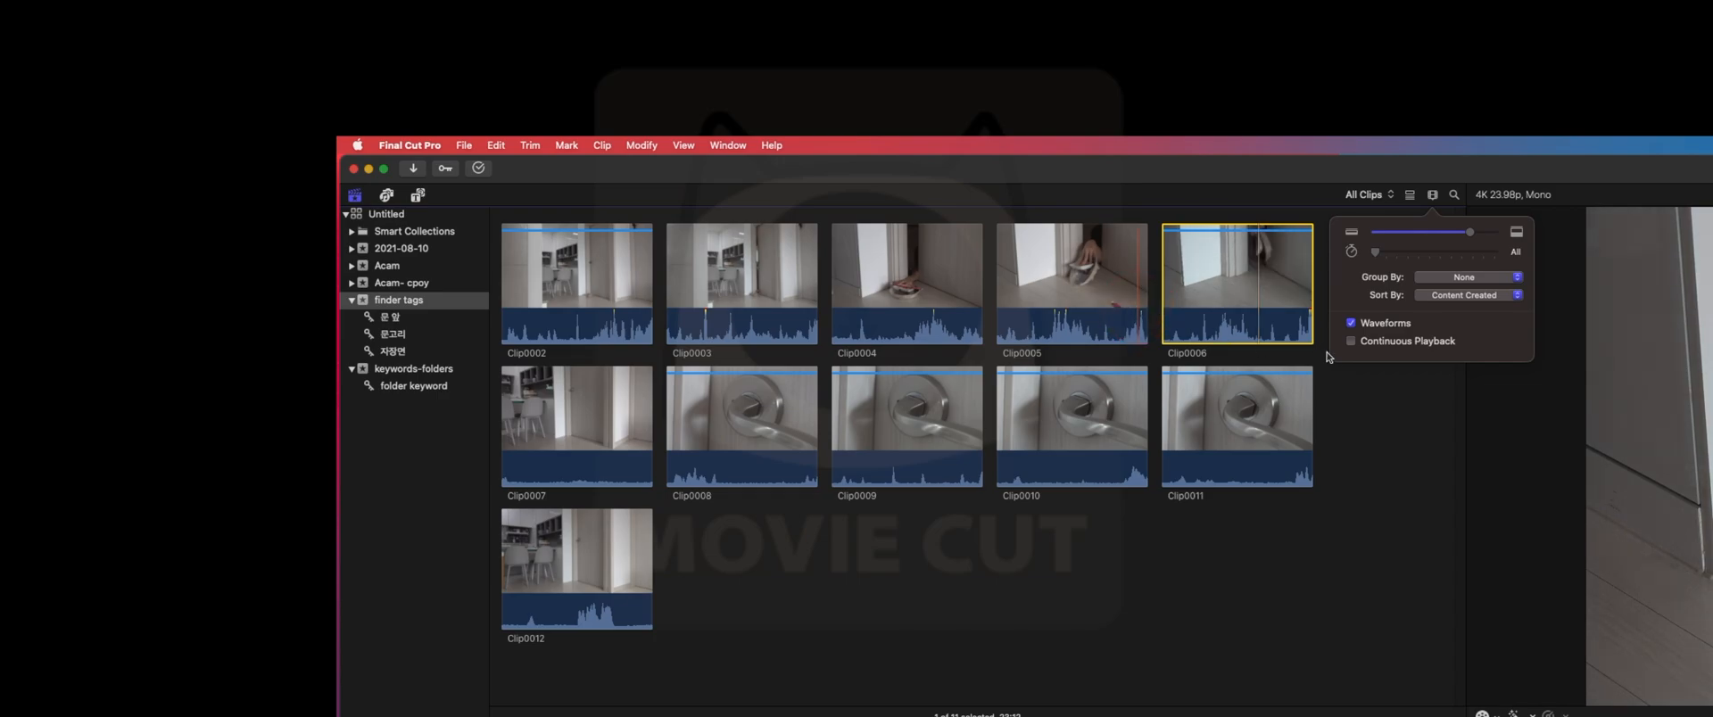
- Play the footage from near the end of Clip0005 into Clip0006 and stop playback
left_click(1137, 311)
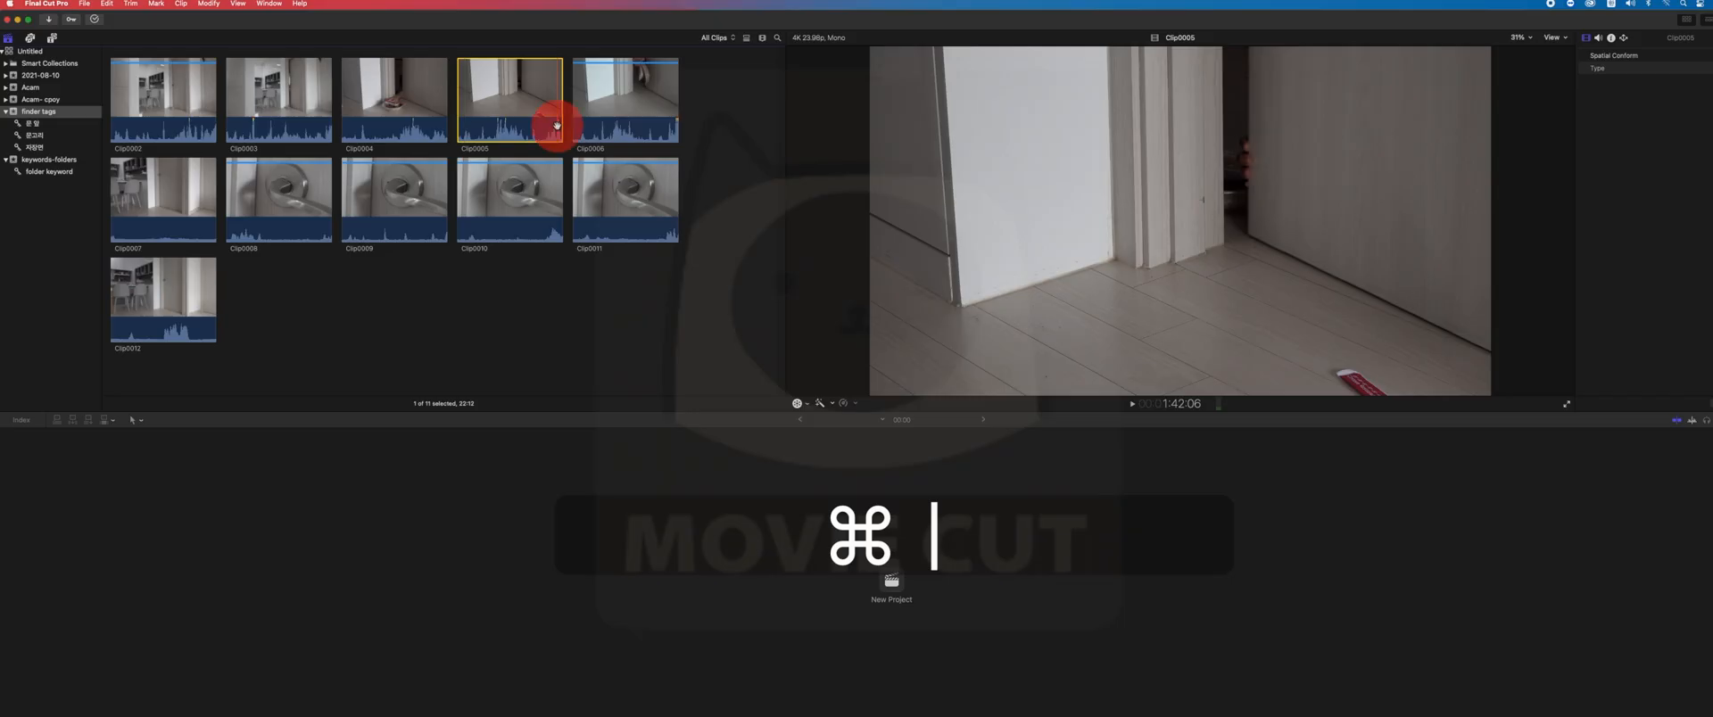
key("space")
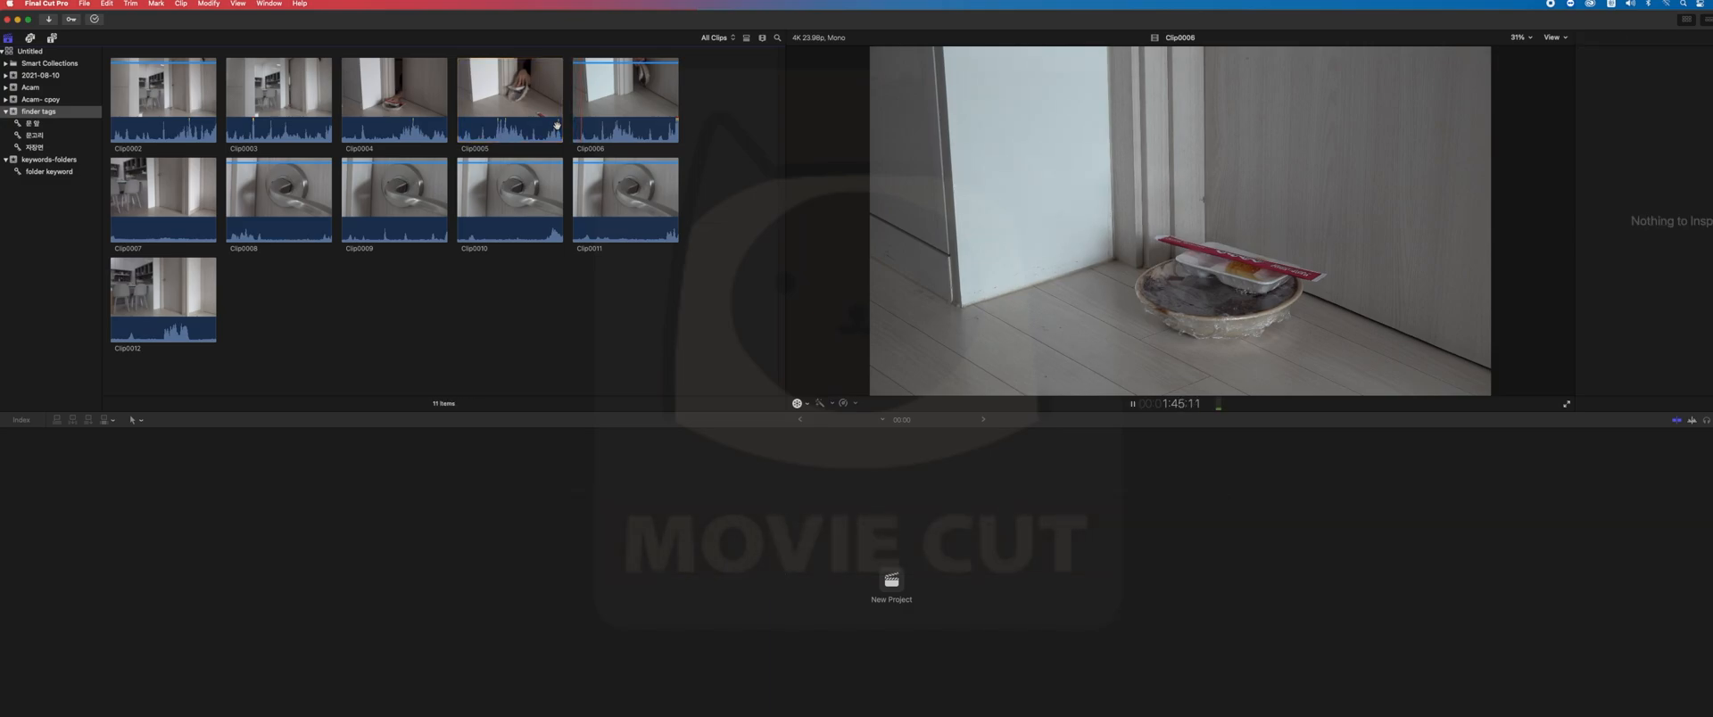
key("space")
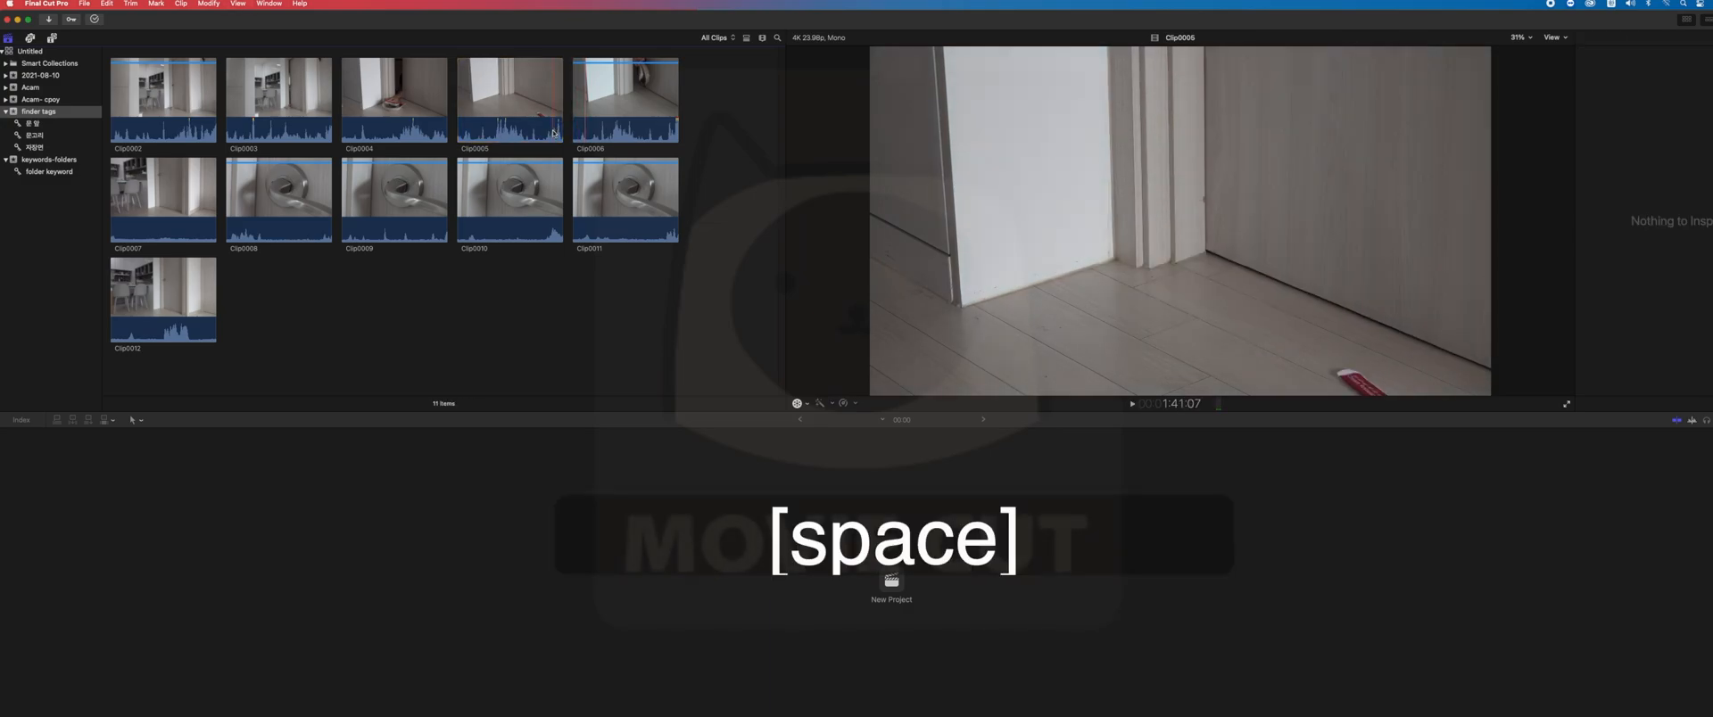
- Switch the browser back to list mode
left_click(746, 38)
left_click(746, 39)
left_click(746, 38)
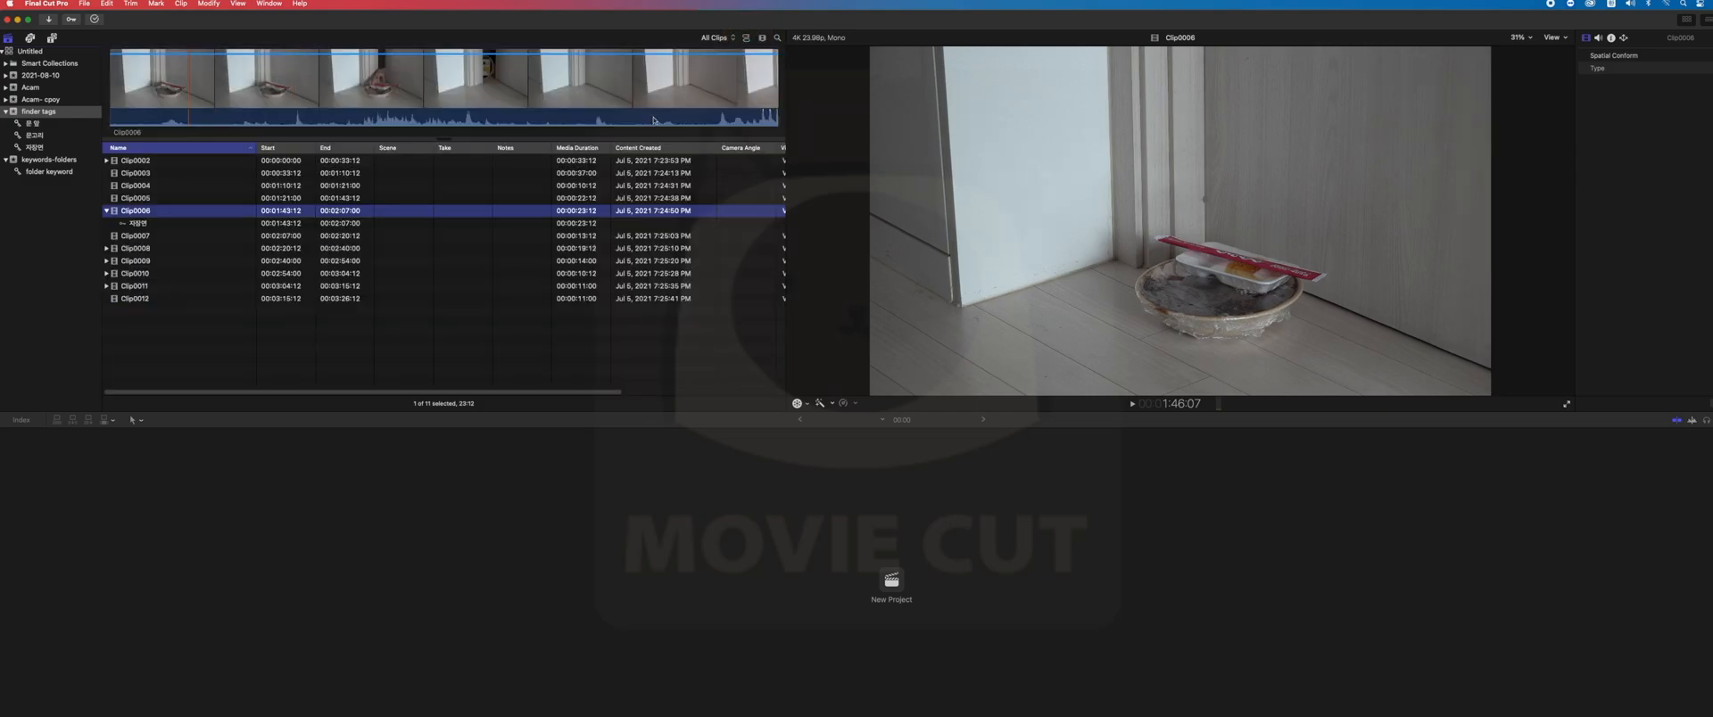
- Add the note 손가락 to Clip0004 in the clip list
left_click(355, 187)
left_click(355, 199)
left_click(391, 183)
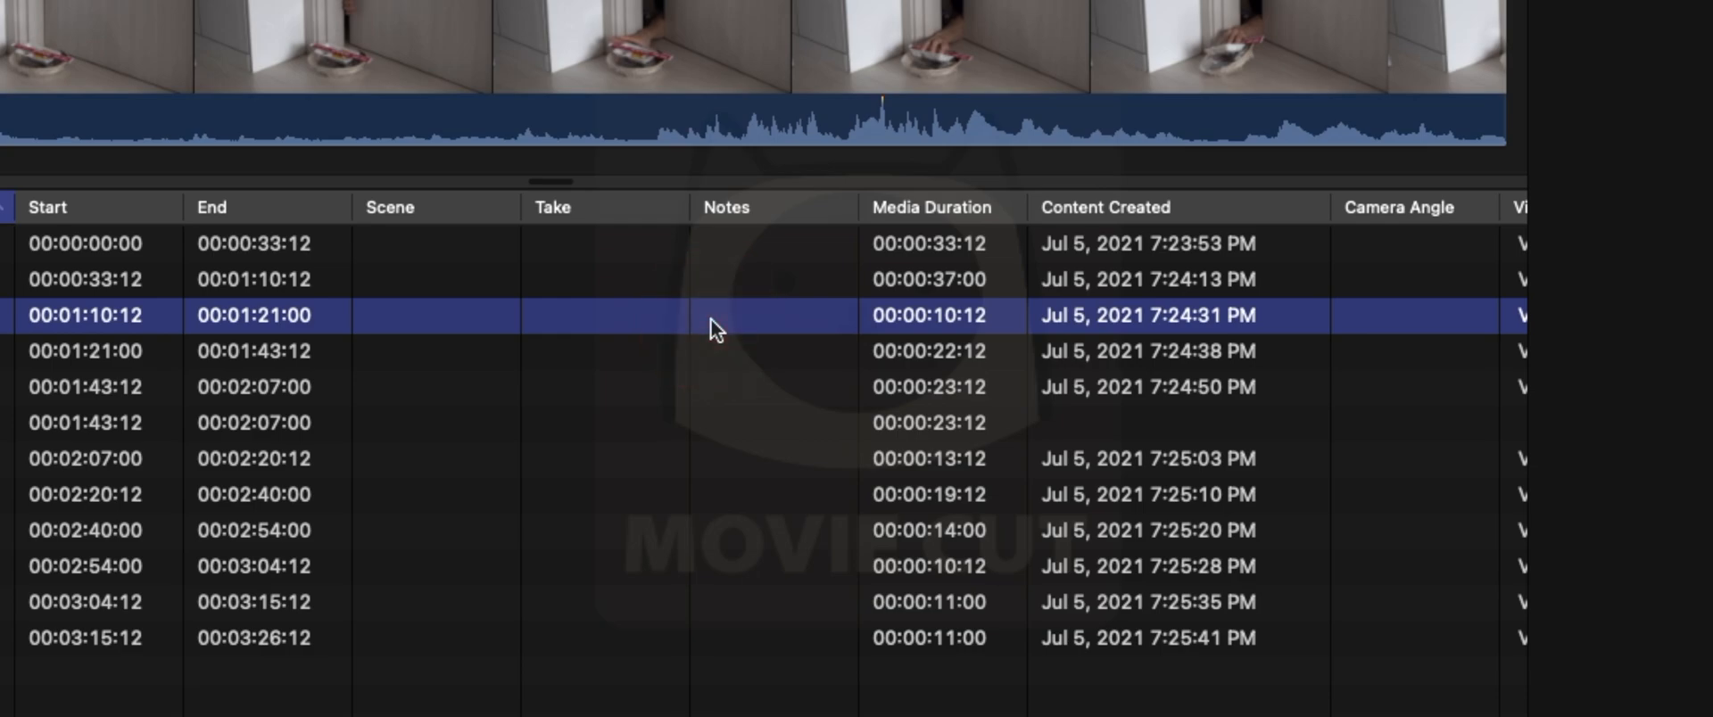
left_click(711, 317)
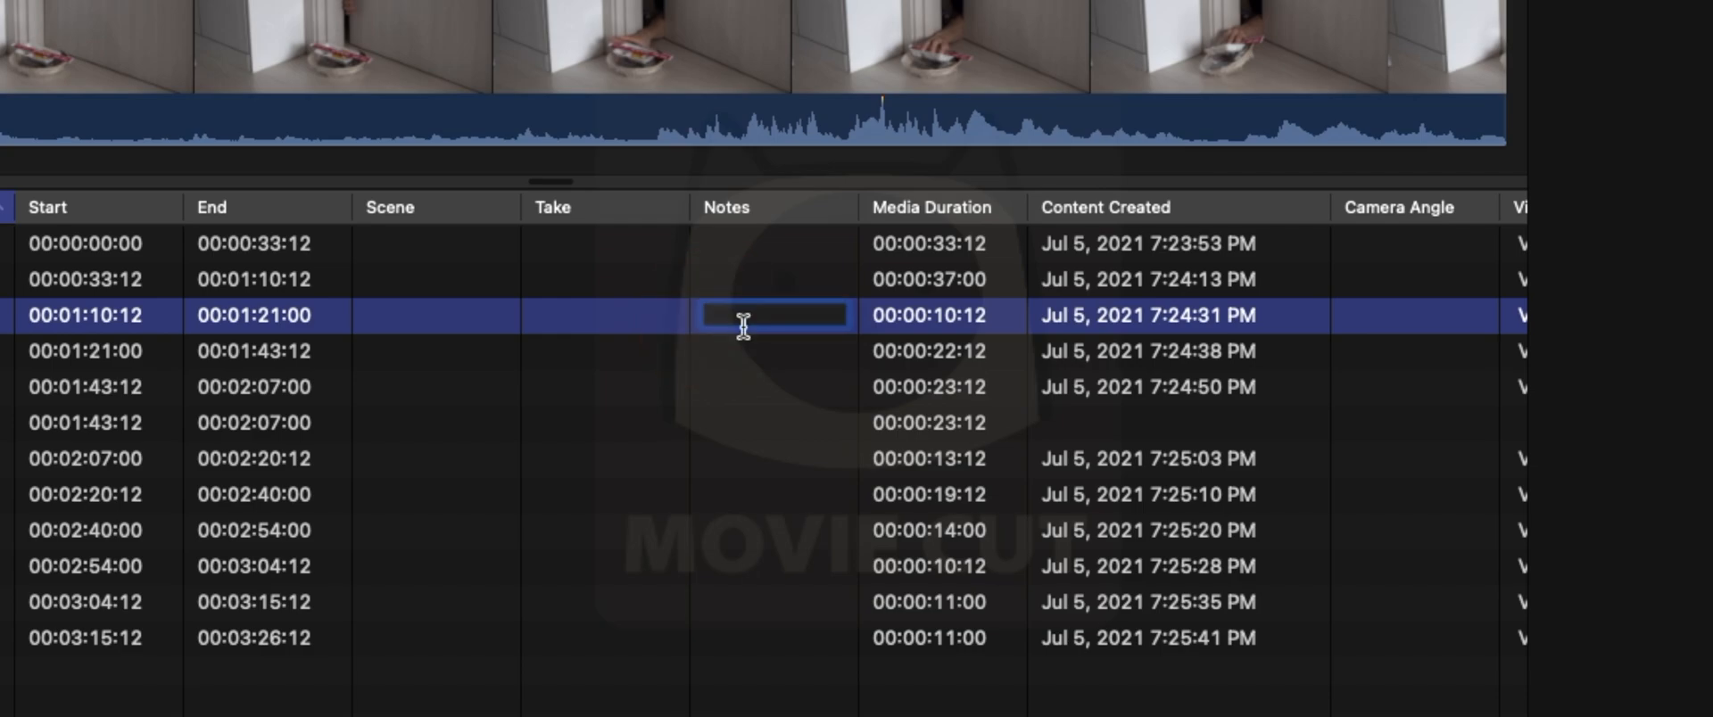
type("손가락")
key("Return")
- Step through the clip list from Clip0004 to the 자장면 keyword entry under Clip0006
key("Up")
key("Down")
key("Up")
key("Down")
key("Down")
key("Down")
key("Down")
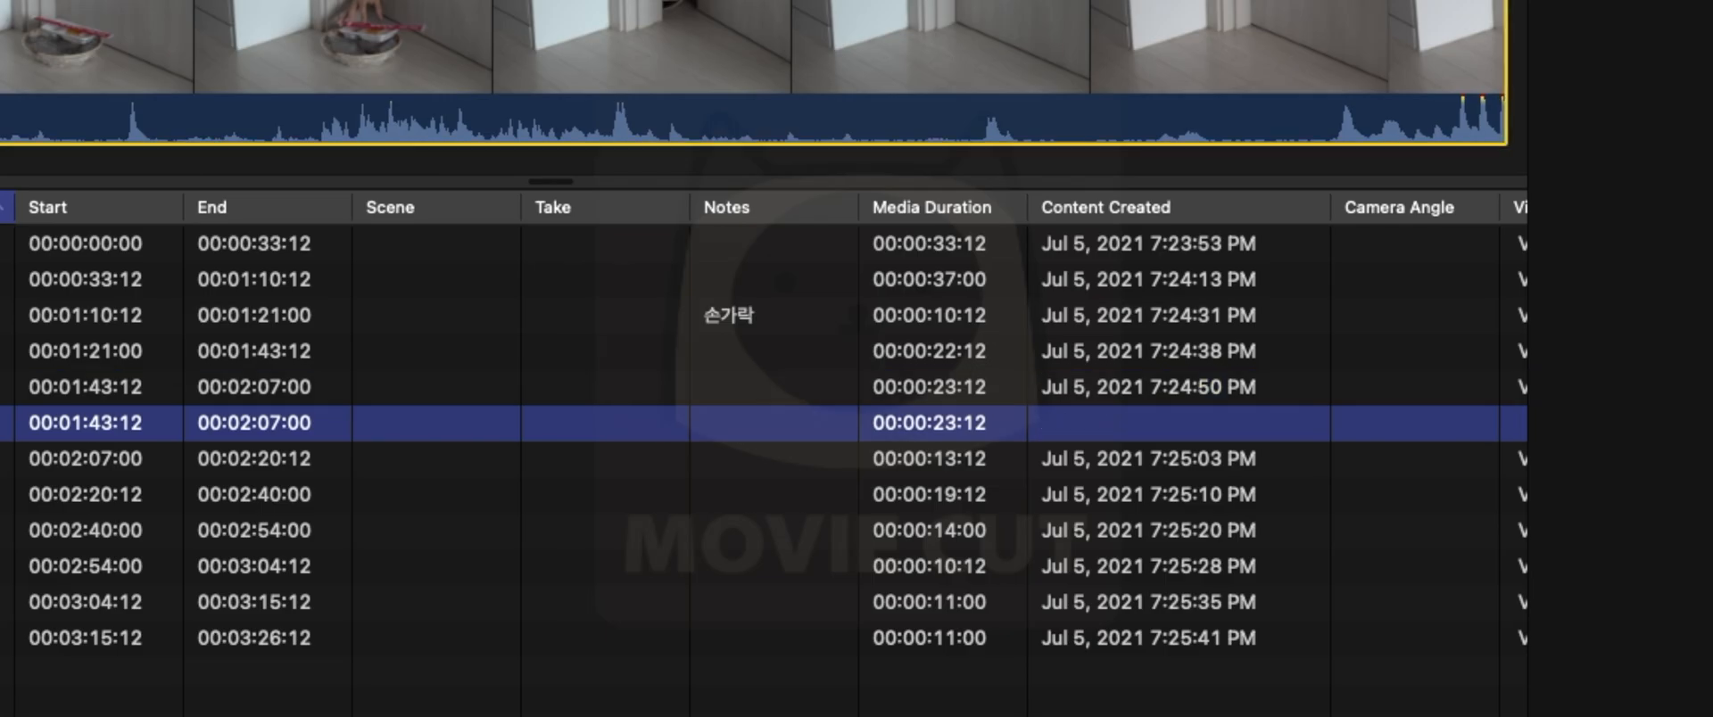
key("Down")
key("Up")
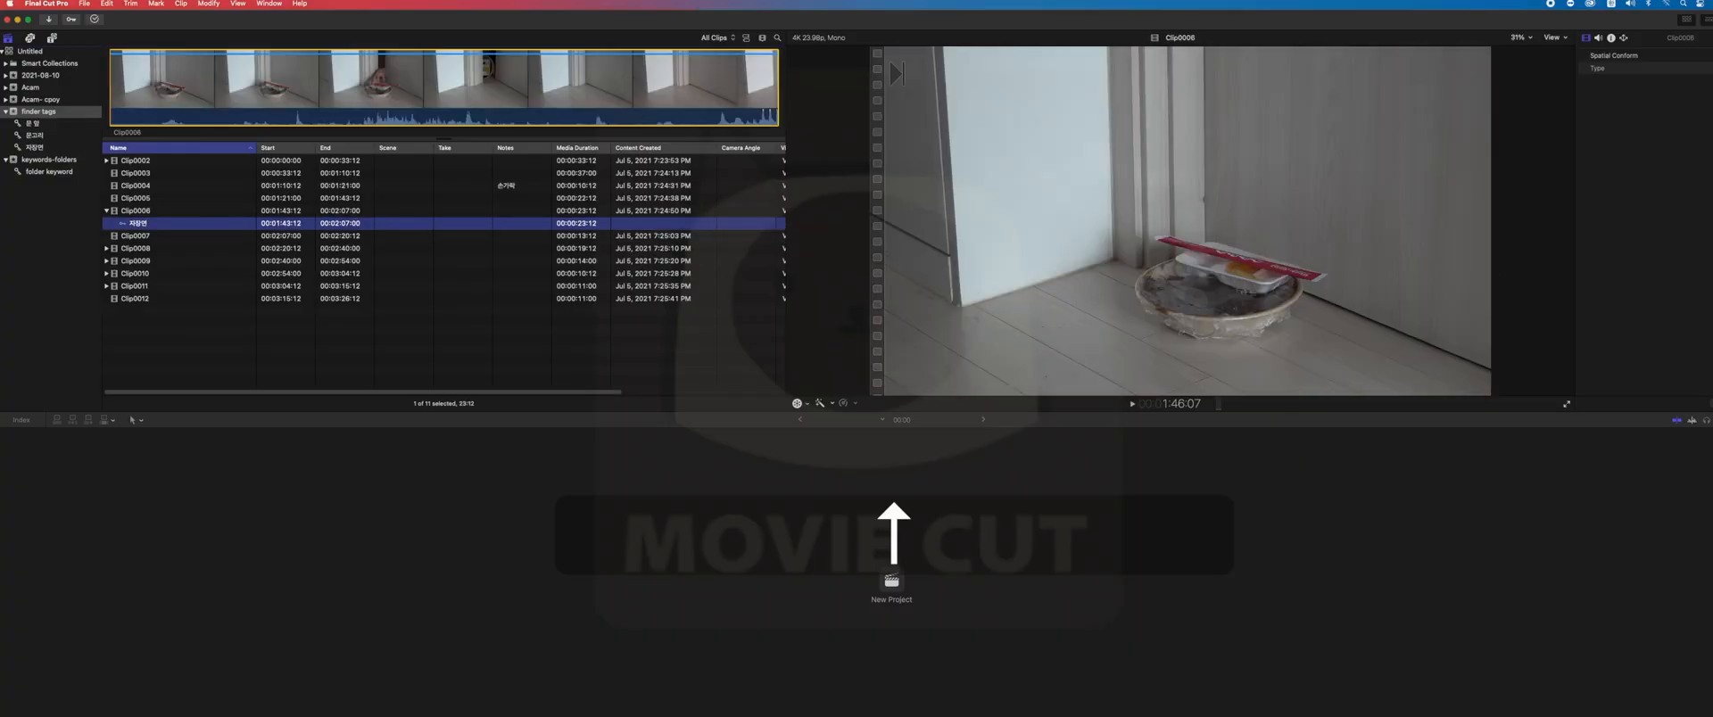
- Select Clip0005 and Clip0006 together with the keyword entry, leaving Clip0009 out of the selection
key("shift+Up")
key("shift+Up")
key("shift+Up")
key("shift+Down")
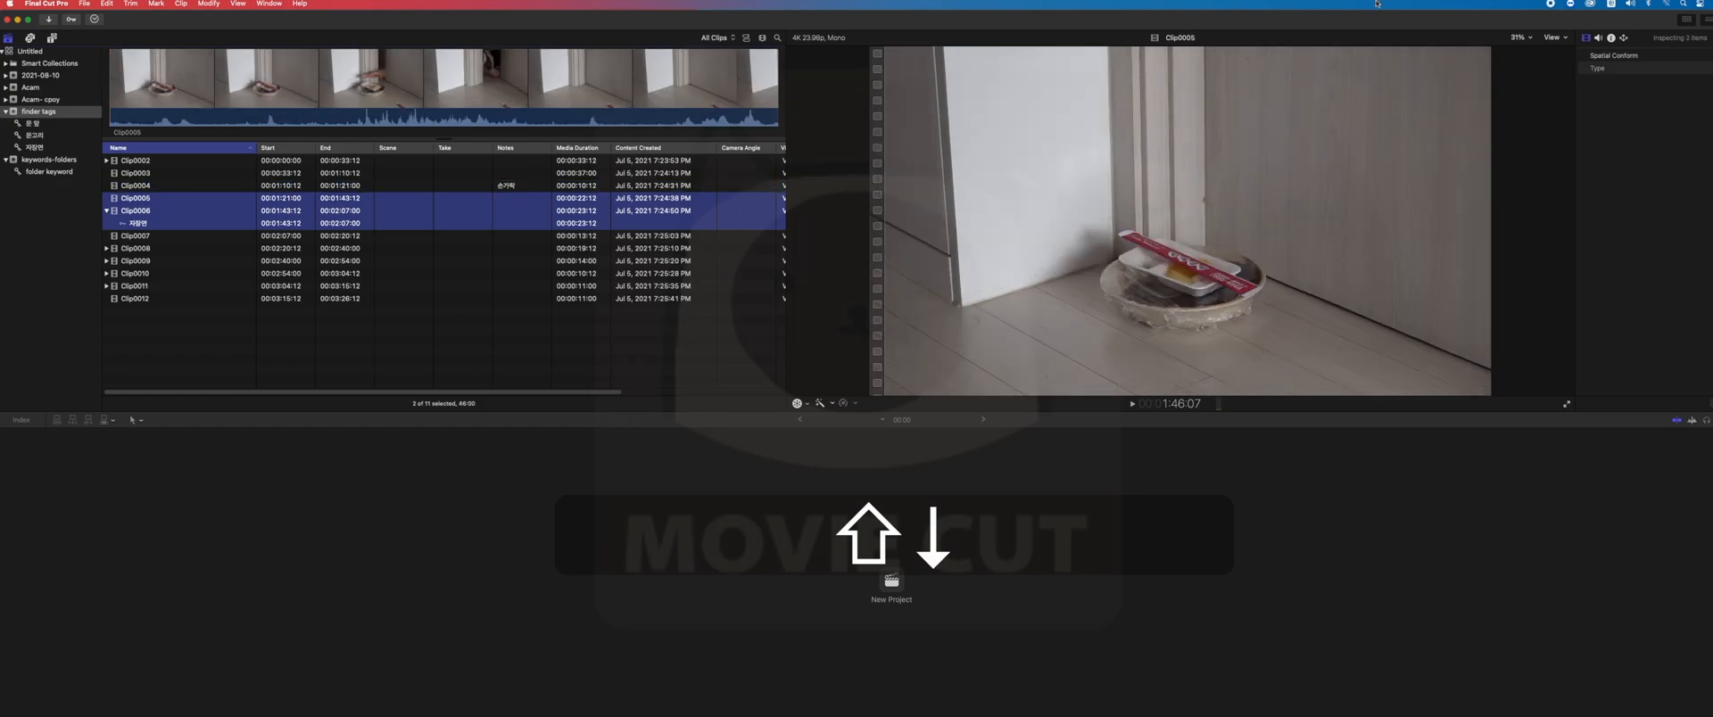
left_click(442, 262, "super")
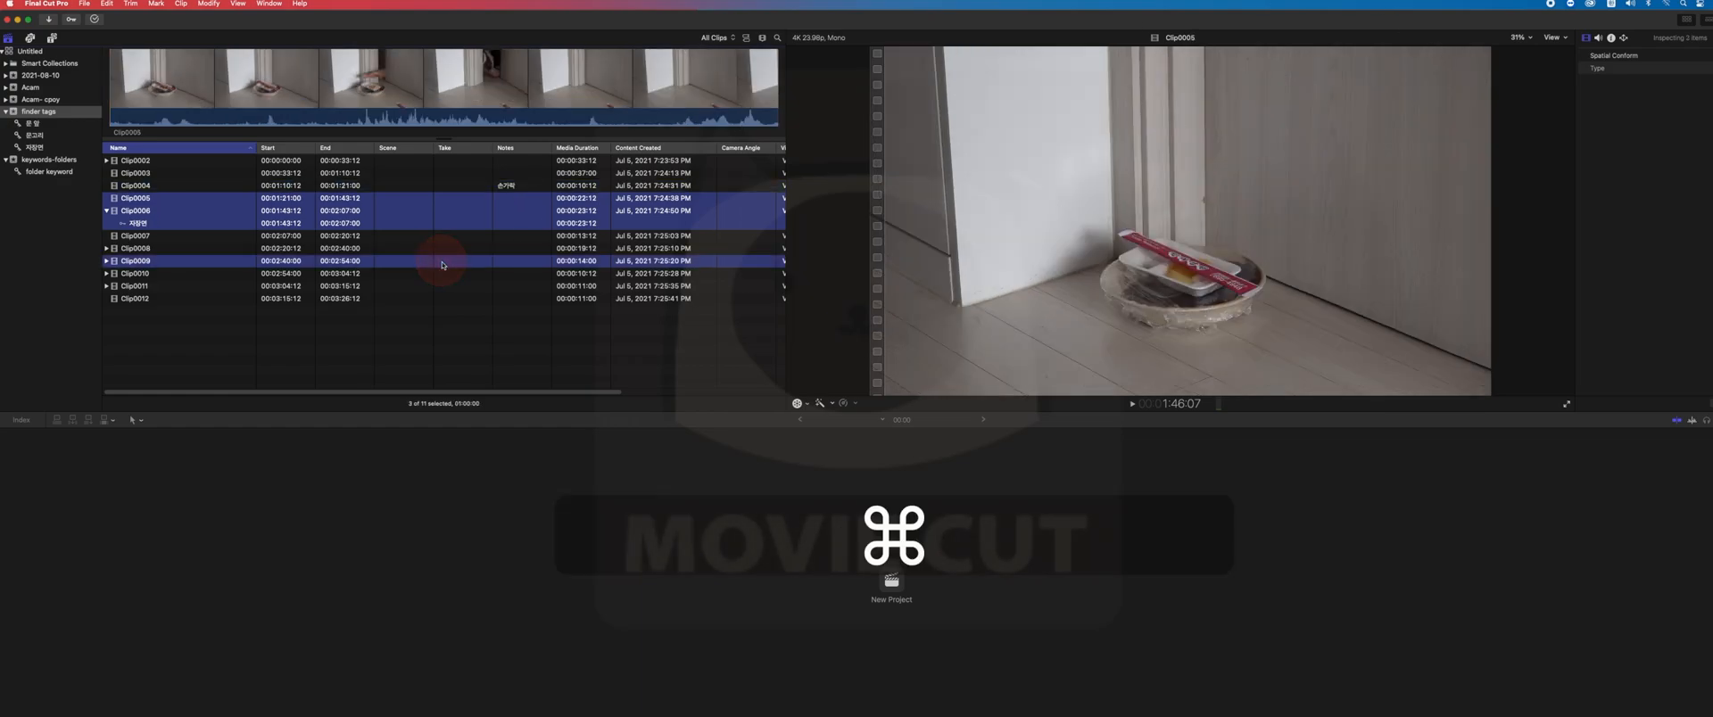
left_click(430, 268, "super")
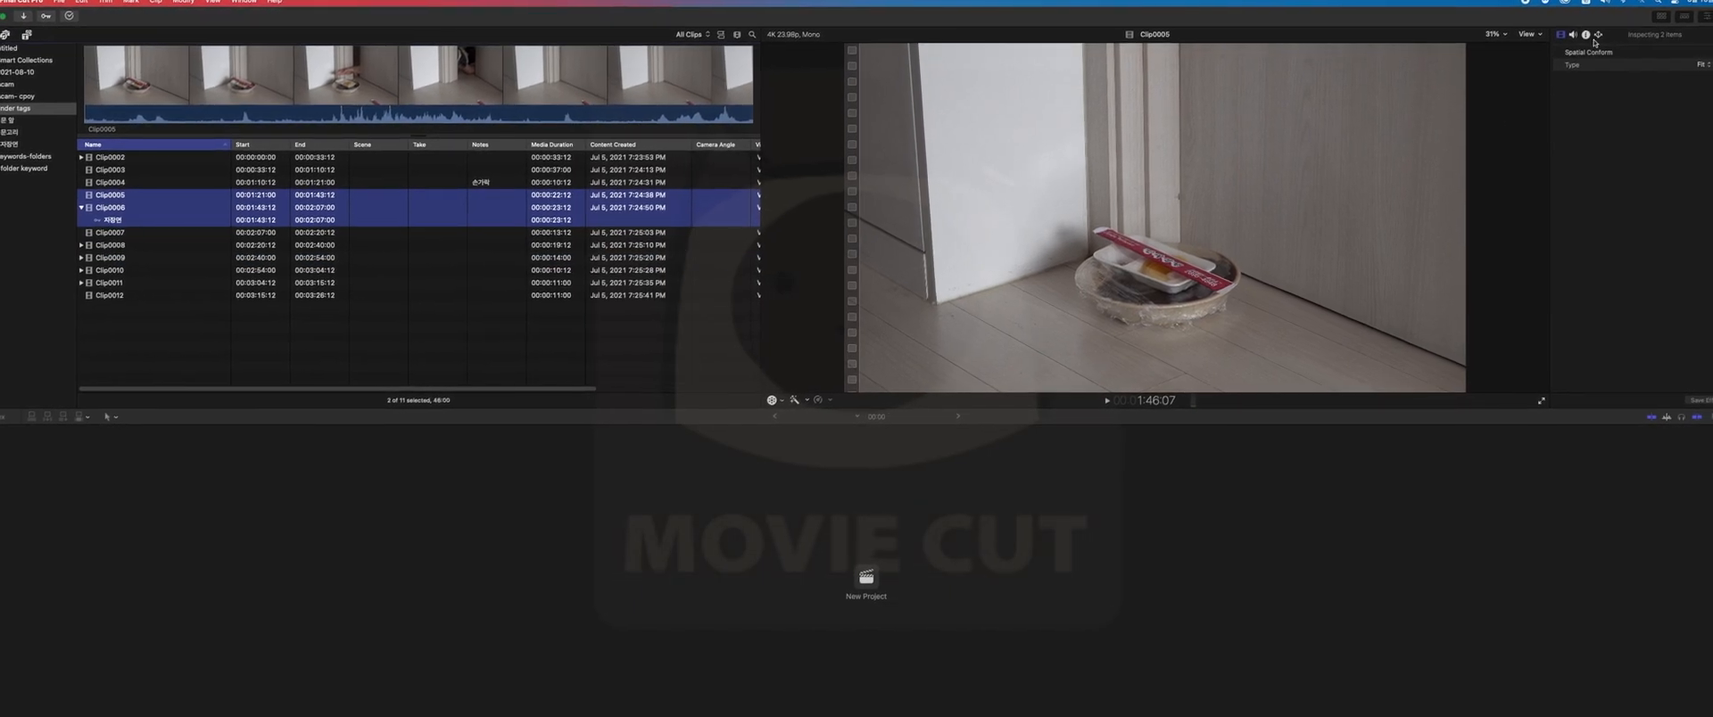
- Add the note 손가락 to the selected Clip0005 and Clip0006 in their info metadata
left_click(1539, 29)
left_click(1619, 110)
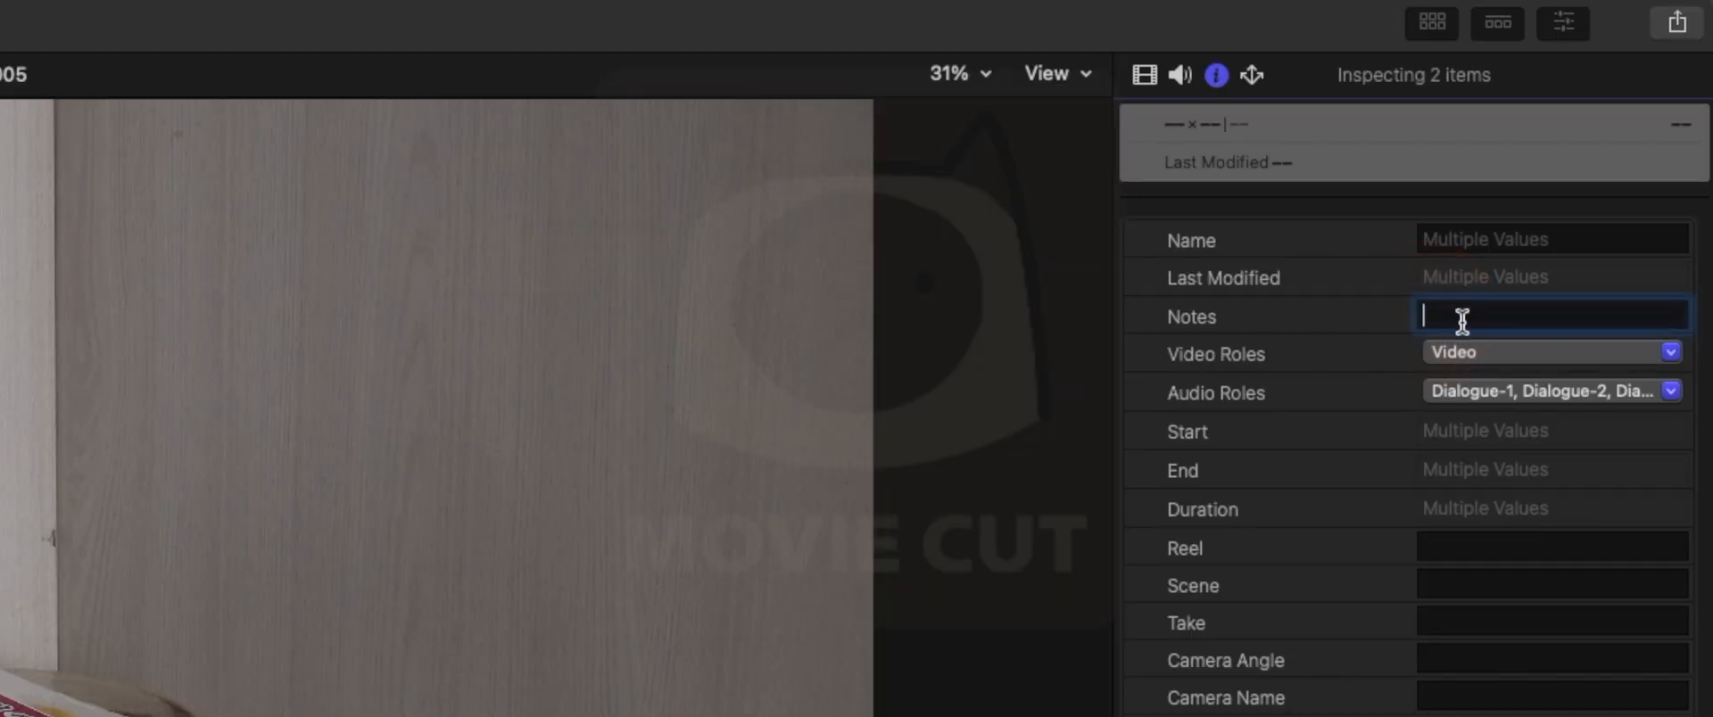
type("소가락")
key("BackSpace")
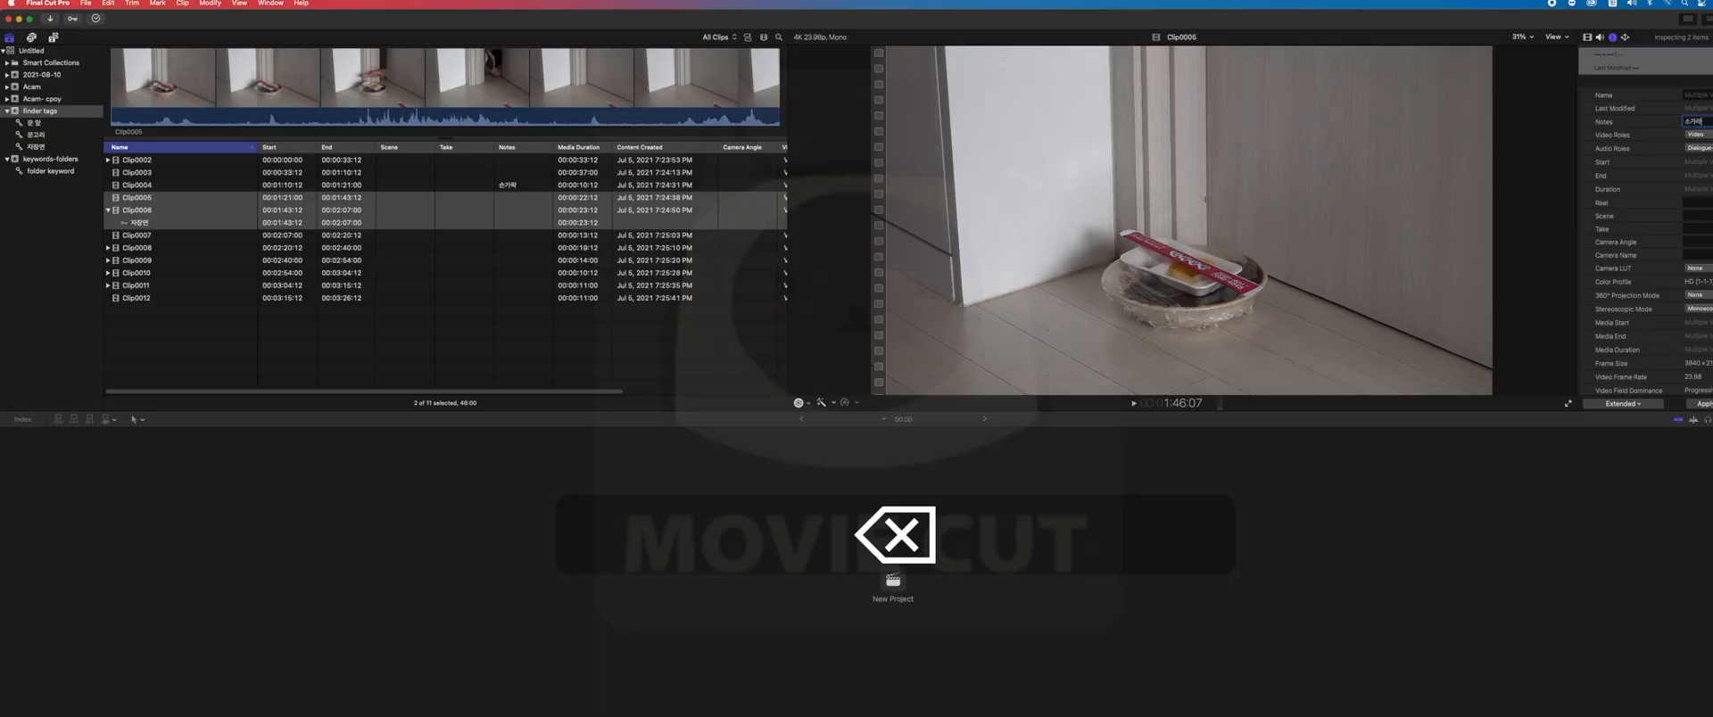
key("BackSpace")
key("BackSpace")
key("BackSpace")
type("손가락")
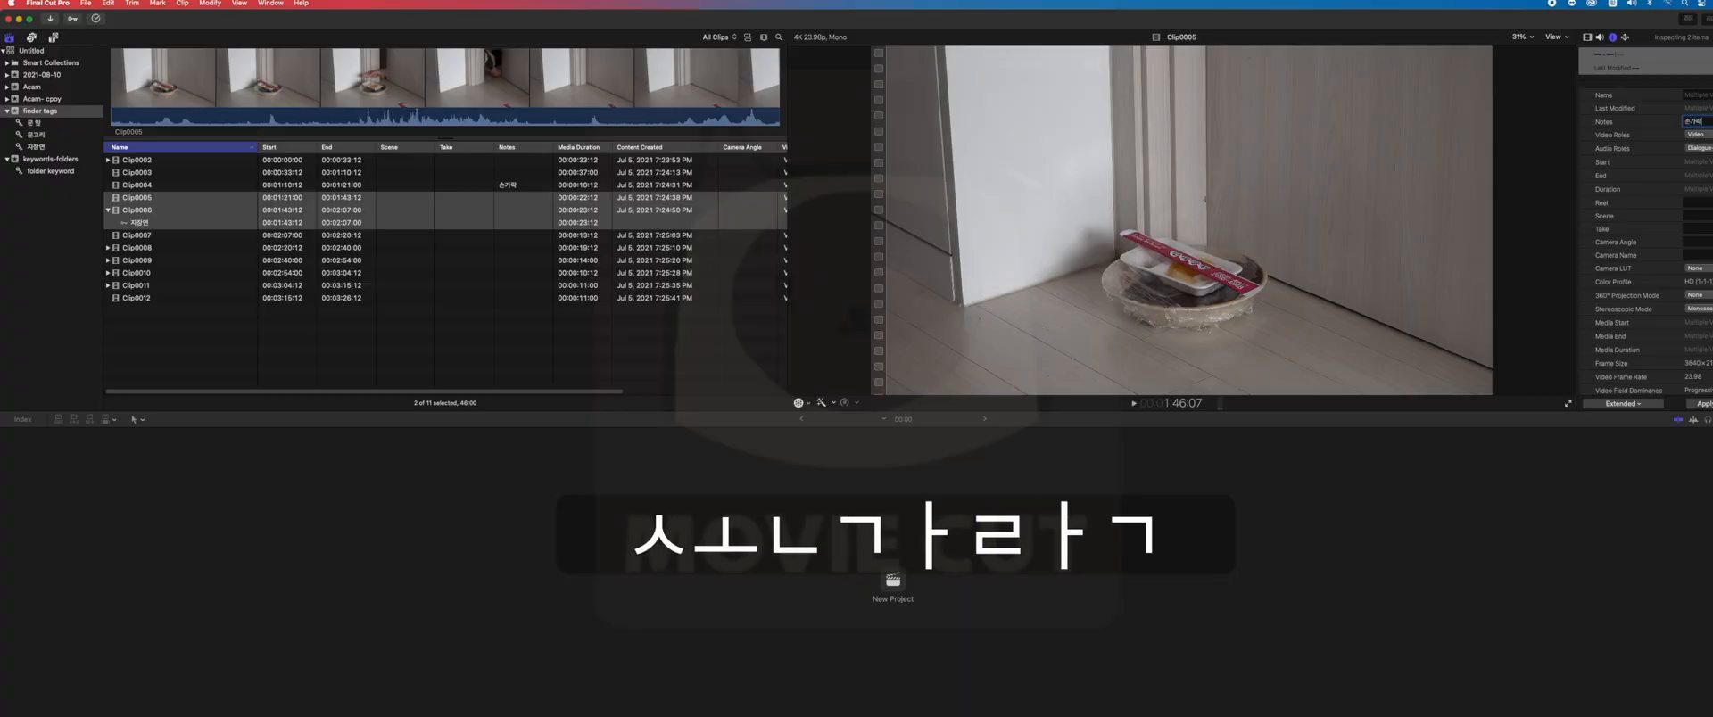
key("Return")
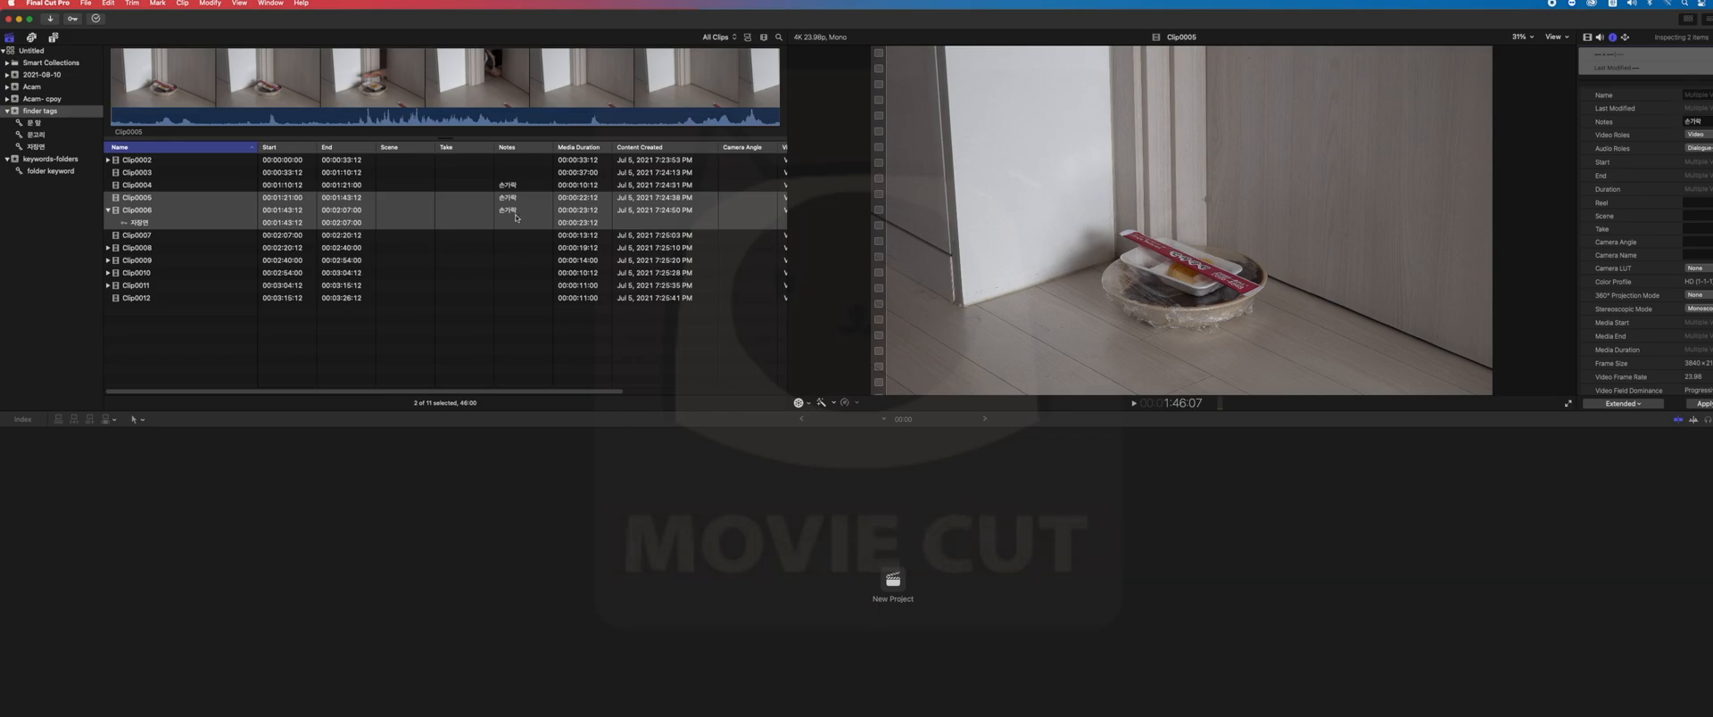
- Step through the clips around Clip0005 and Clip0006 in the list to check their notes
left_click(504, 235)
left_click(497, 184)
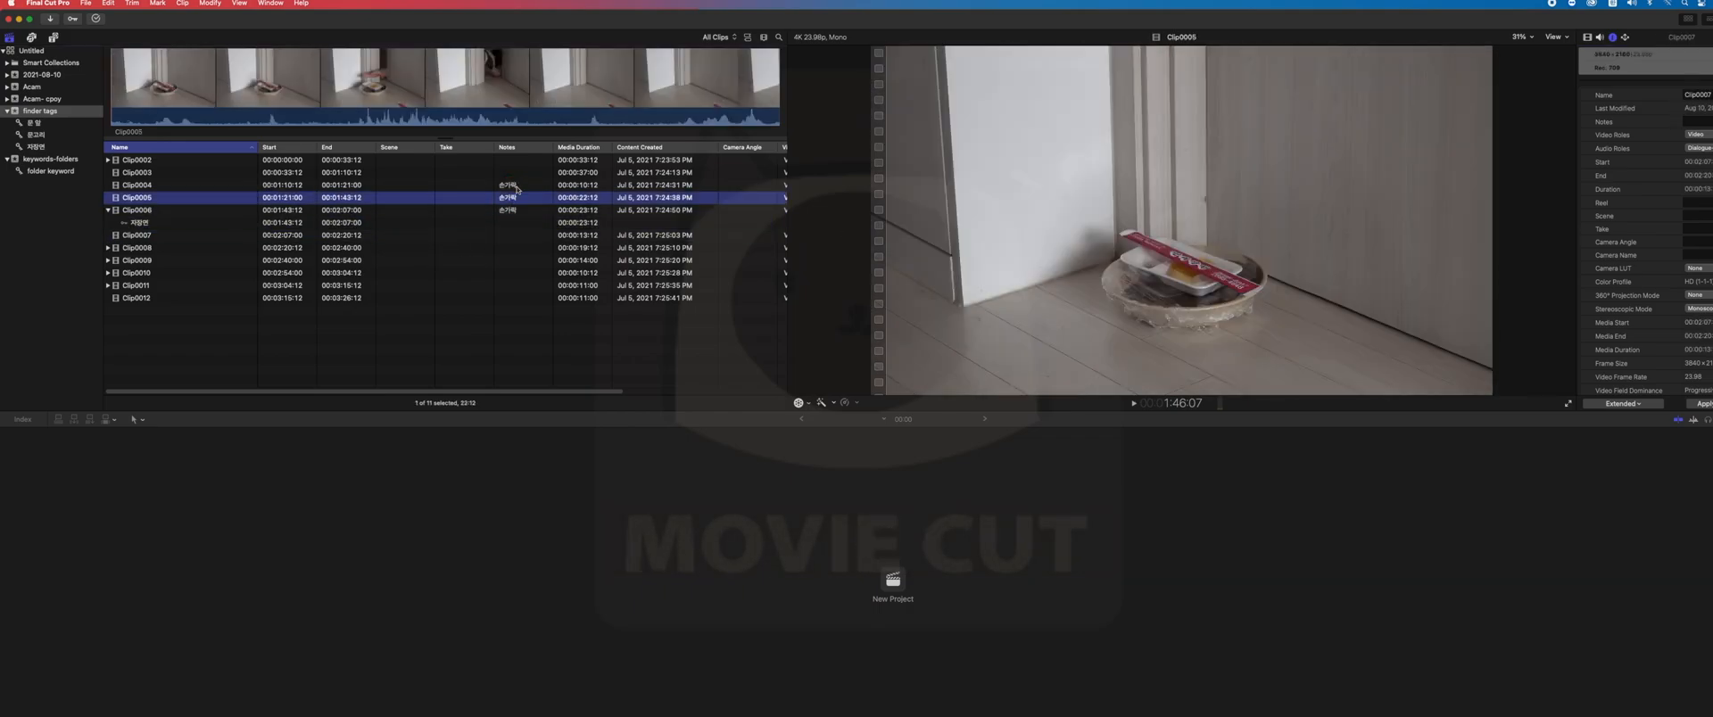
left_click(527, 210)
left_click(532, 222)
left_click(532, 185)
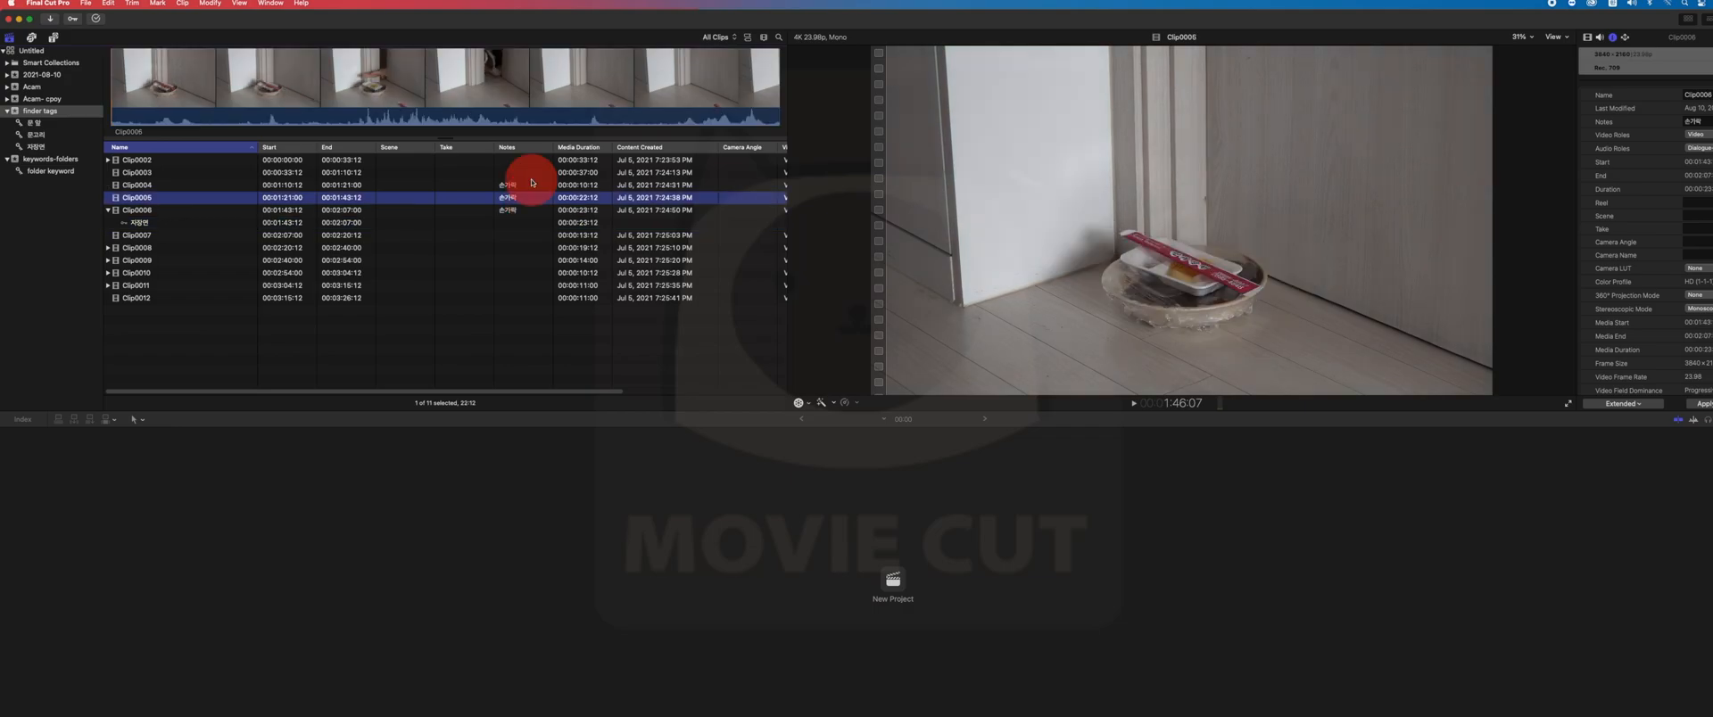
left_click(532, 210)
left_click(525, 235)
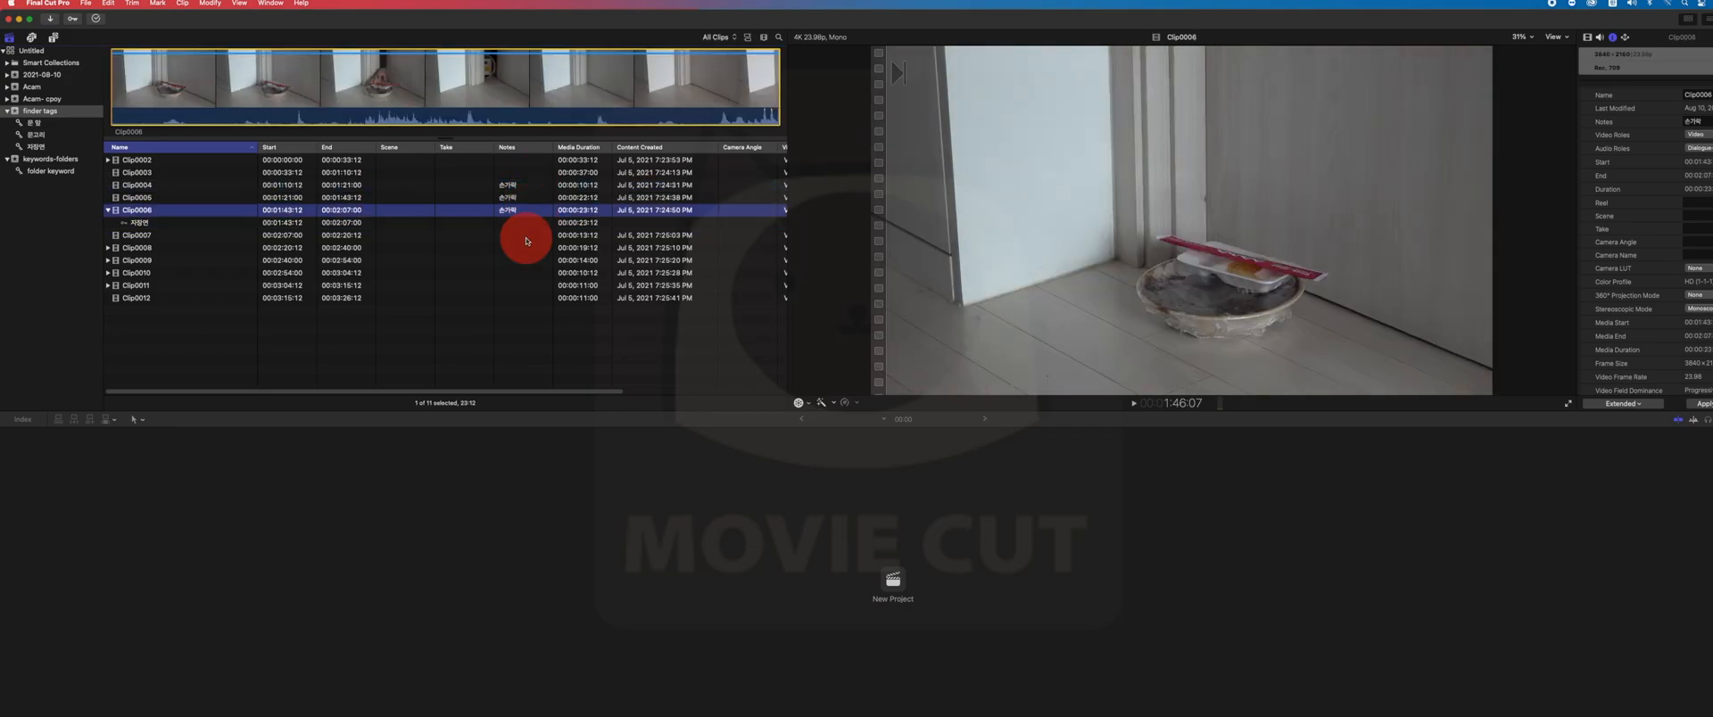
- Select Clip0008 through Clip0012 and give them all the note 문고리
left_click(524, 256)
key("shift+Down")
key("shift+Down")
key("shift+Down")
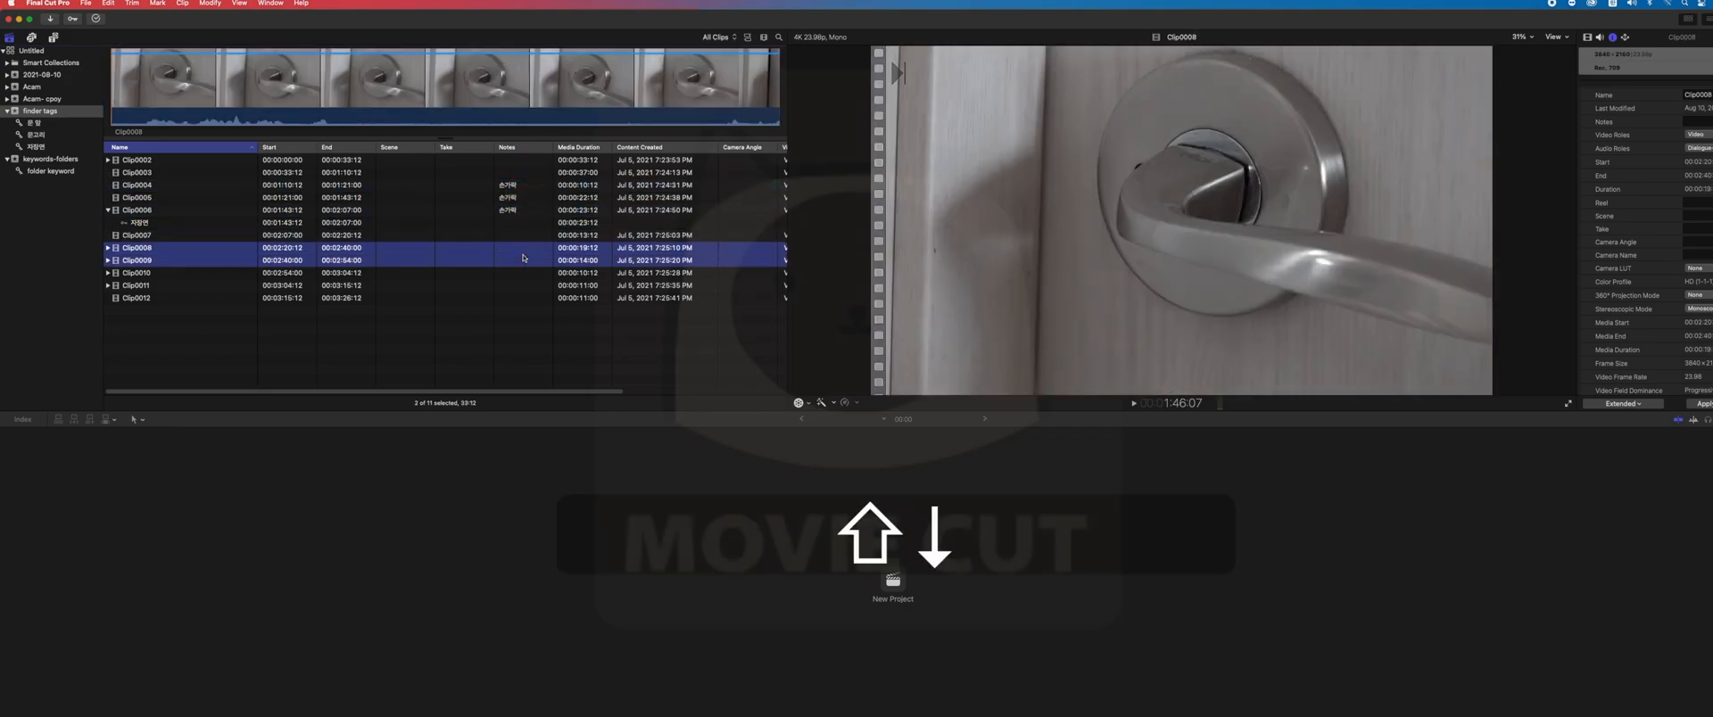
key("shift+Down")
key("shift+Up")
key("shift+Down")
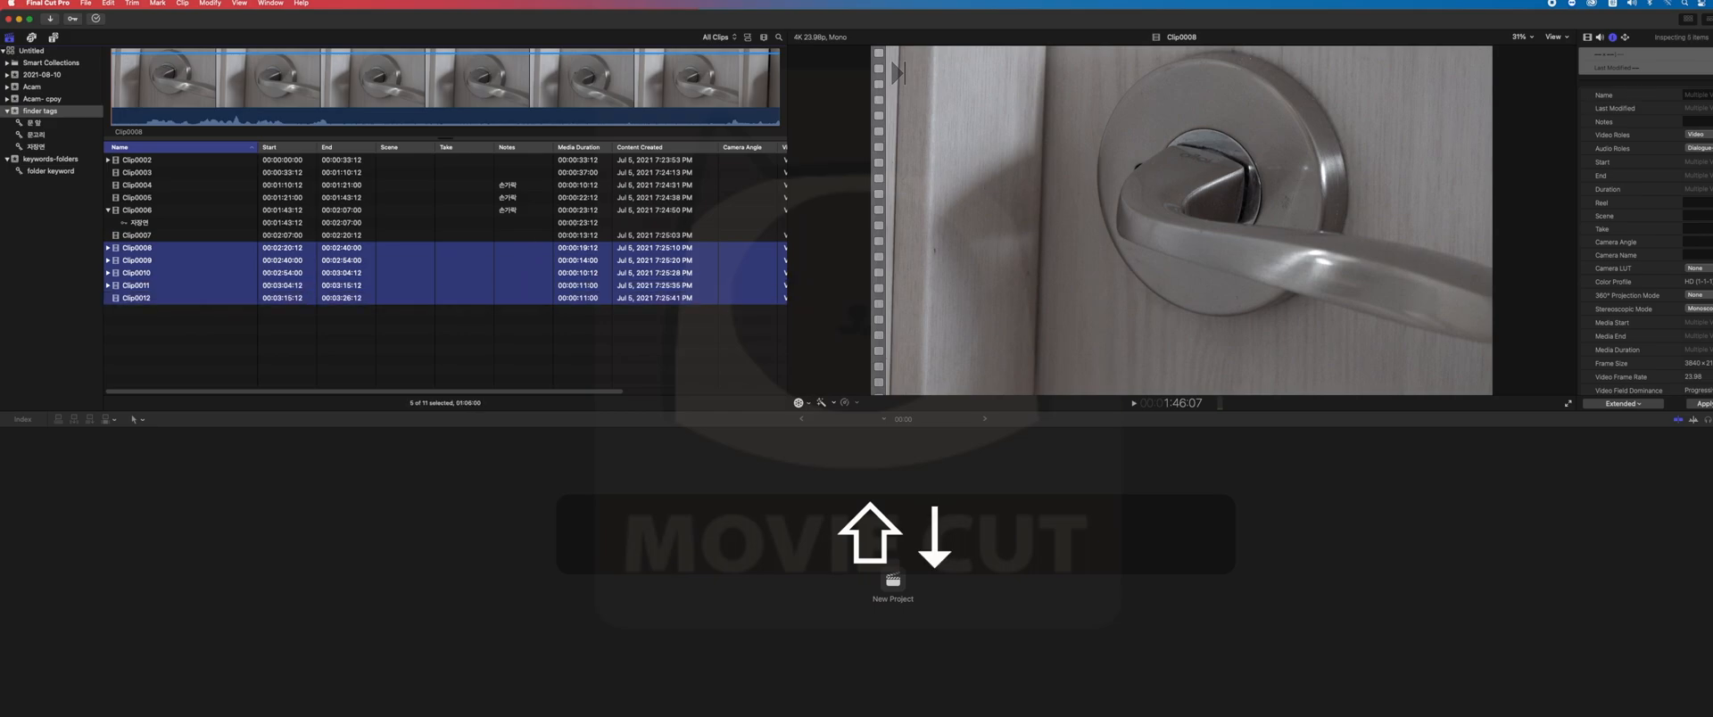
left_click(1697, 121)
type("문골")
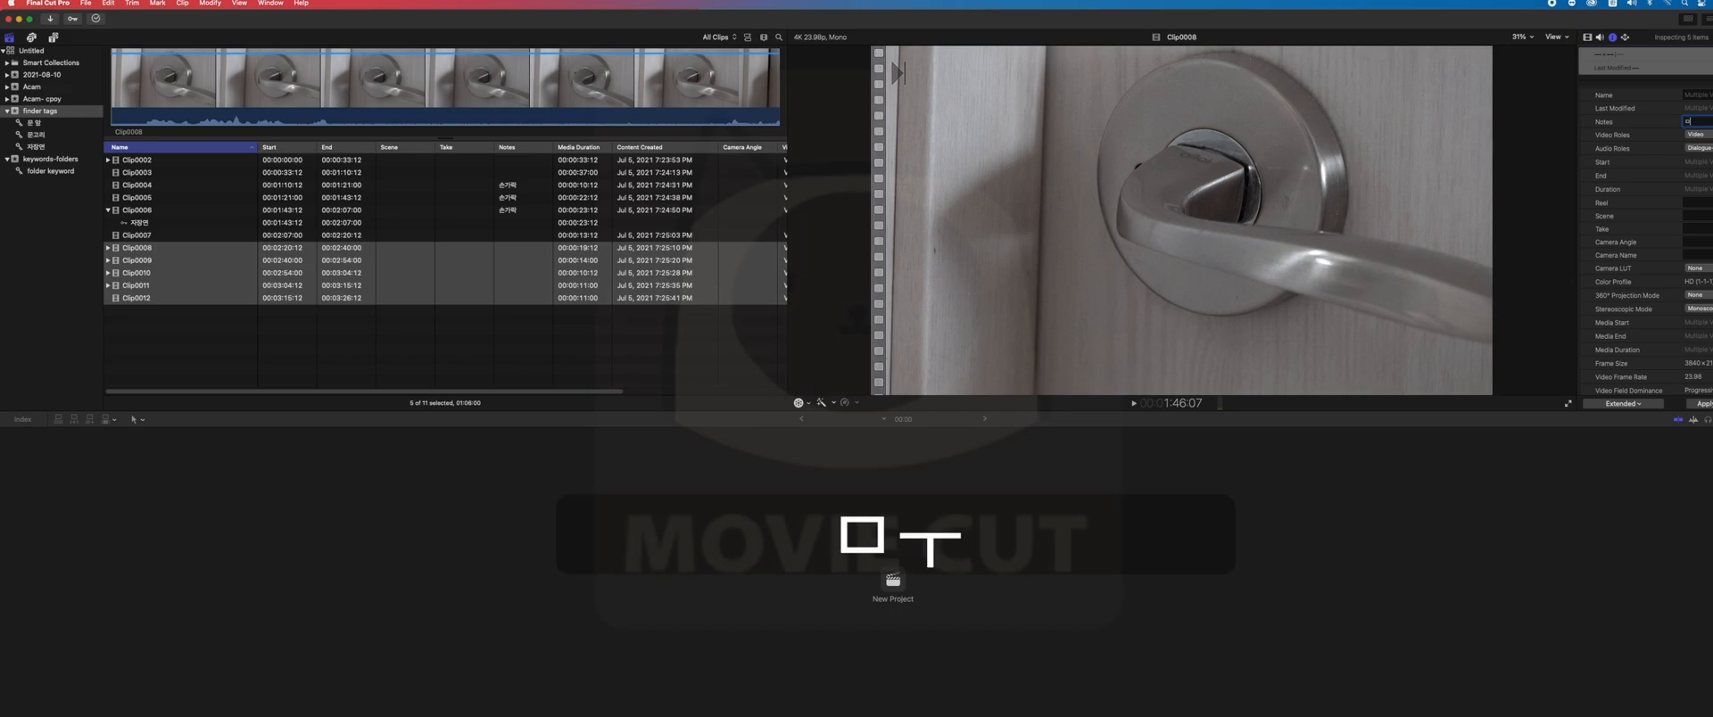
type("ㅣ")
key("Return")
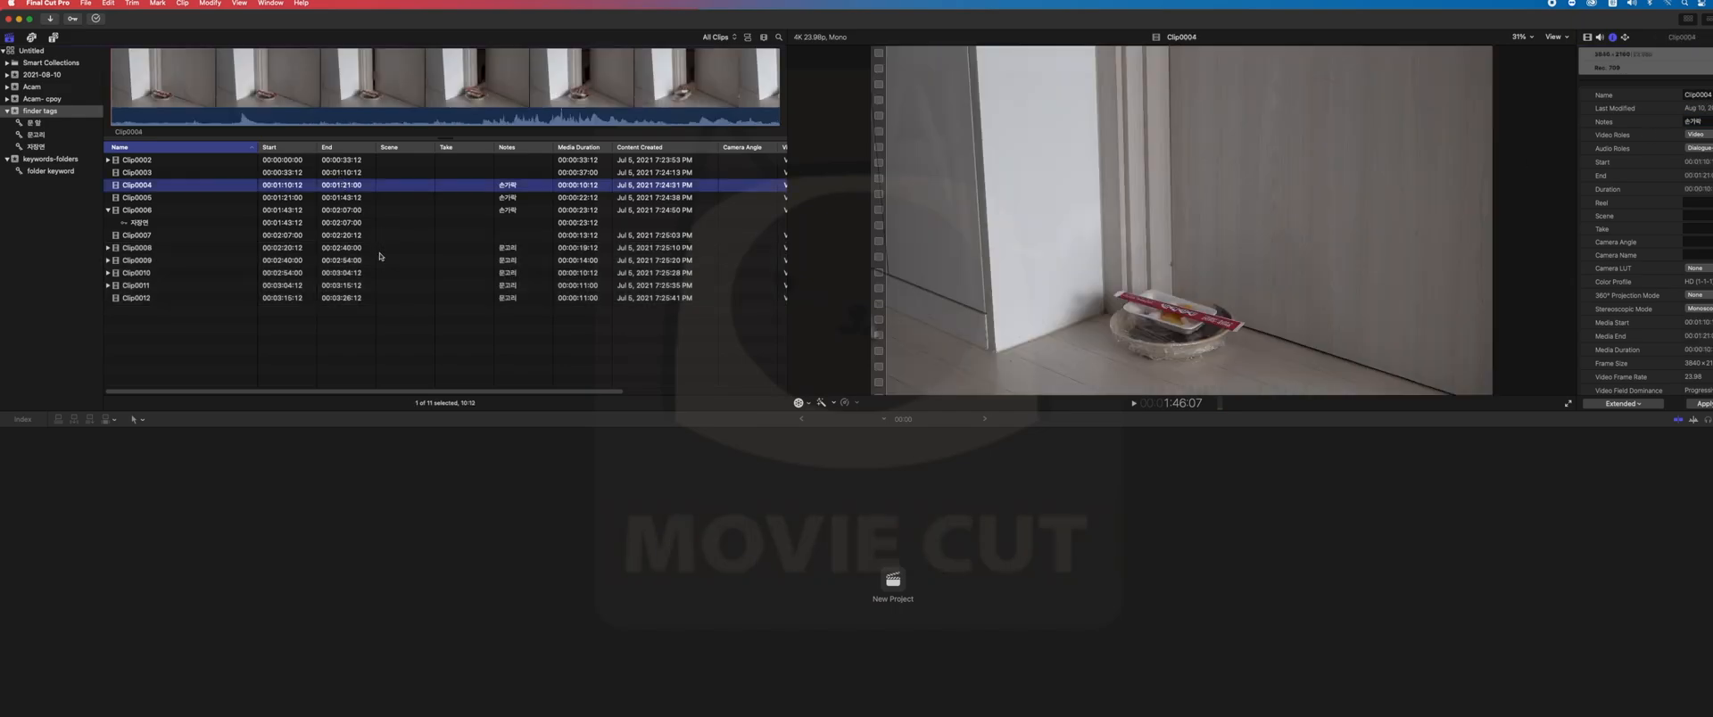
- Review the footage and notes of the clips between Clip0005 and Clip0008
left_click(377, 248)
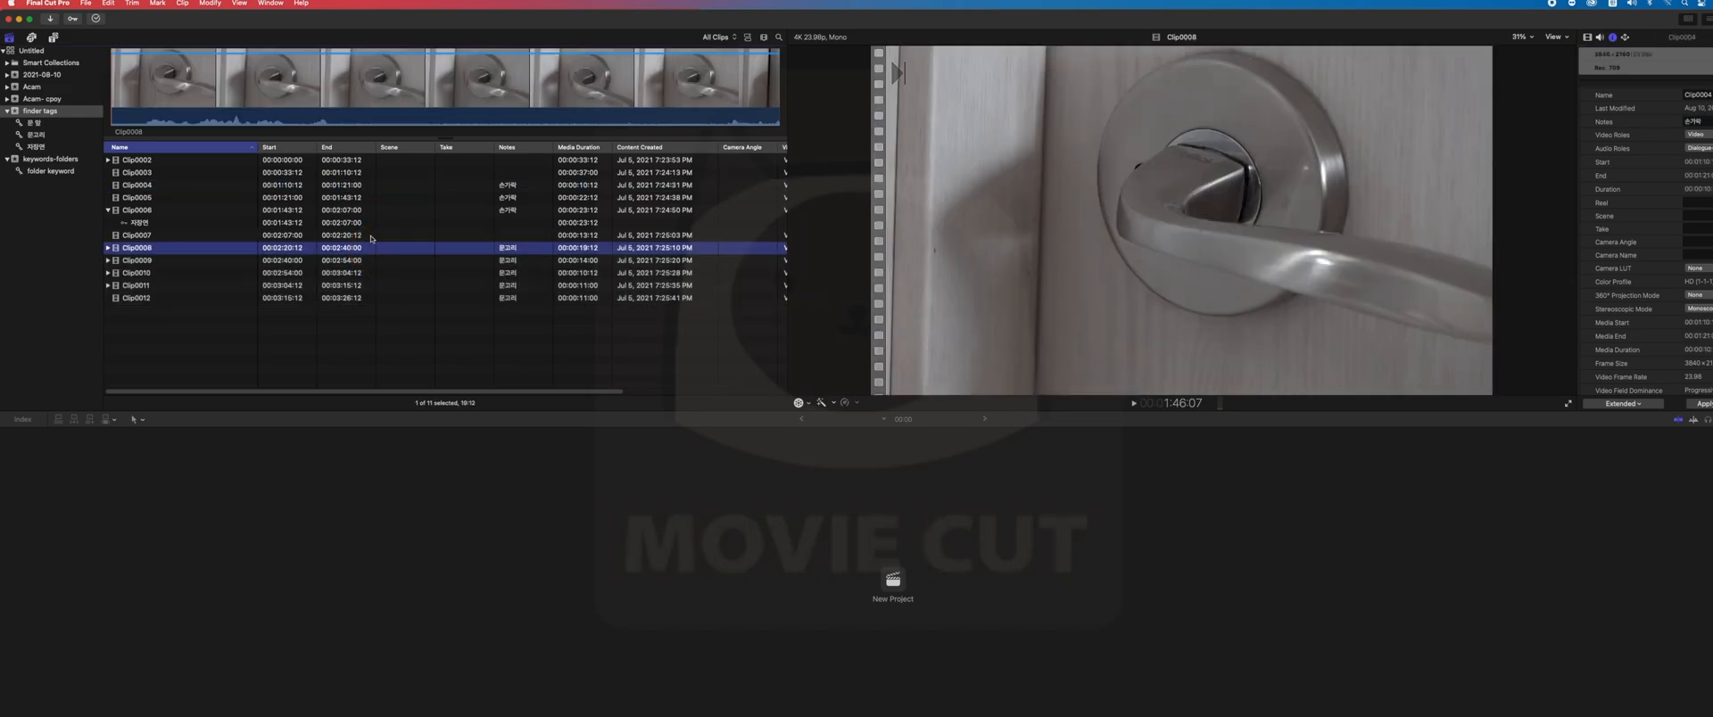
left_click(374, 234)
left_click(371, 220)
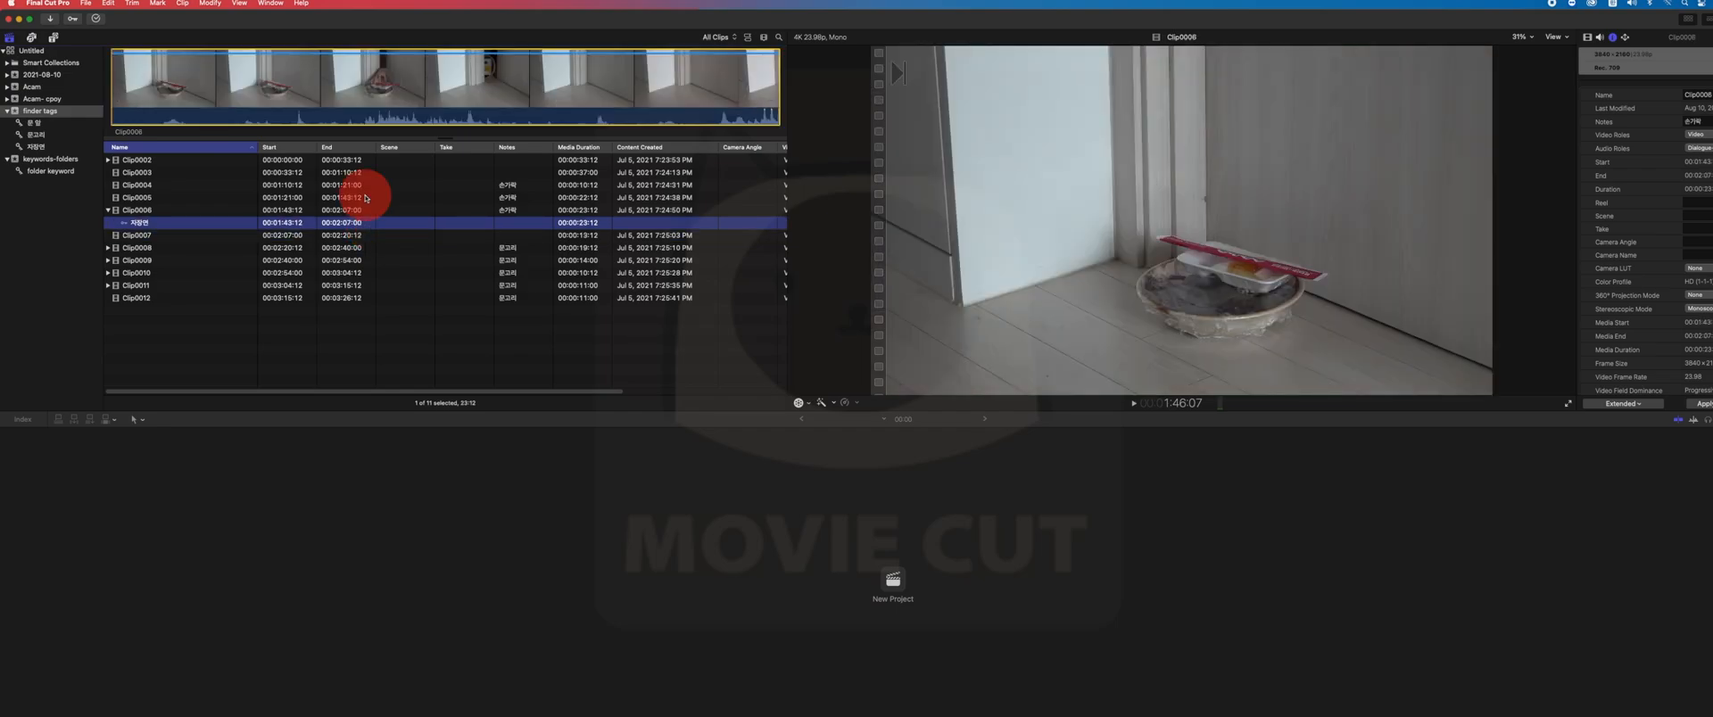
left_click(375, 197)
left_click(398, 248)
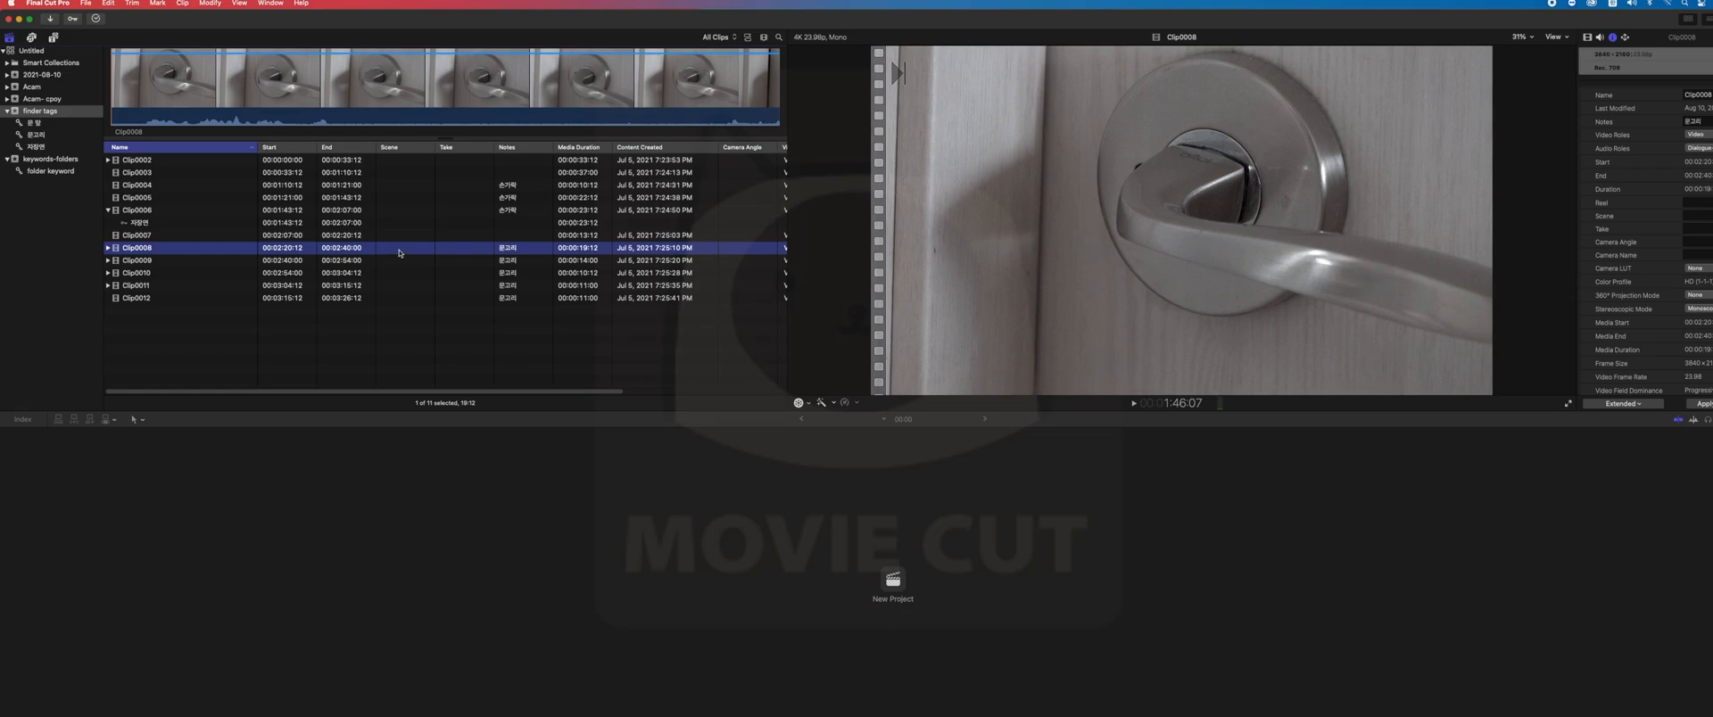
- Rename Clip0003 as name in the clip list
left_click(200, 175)
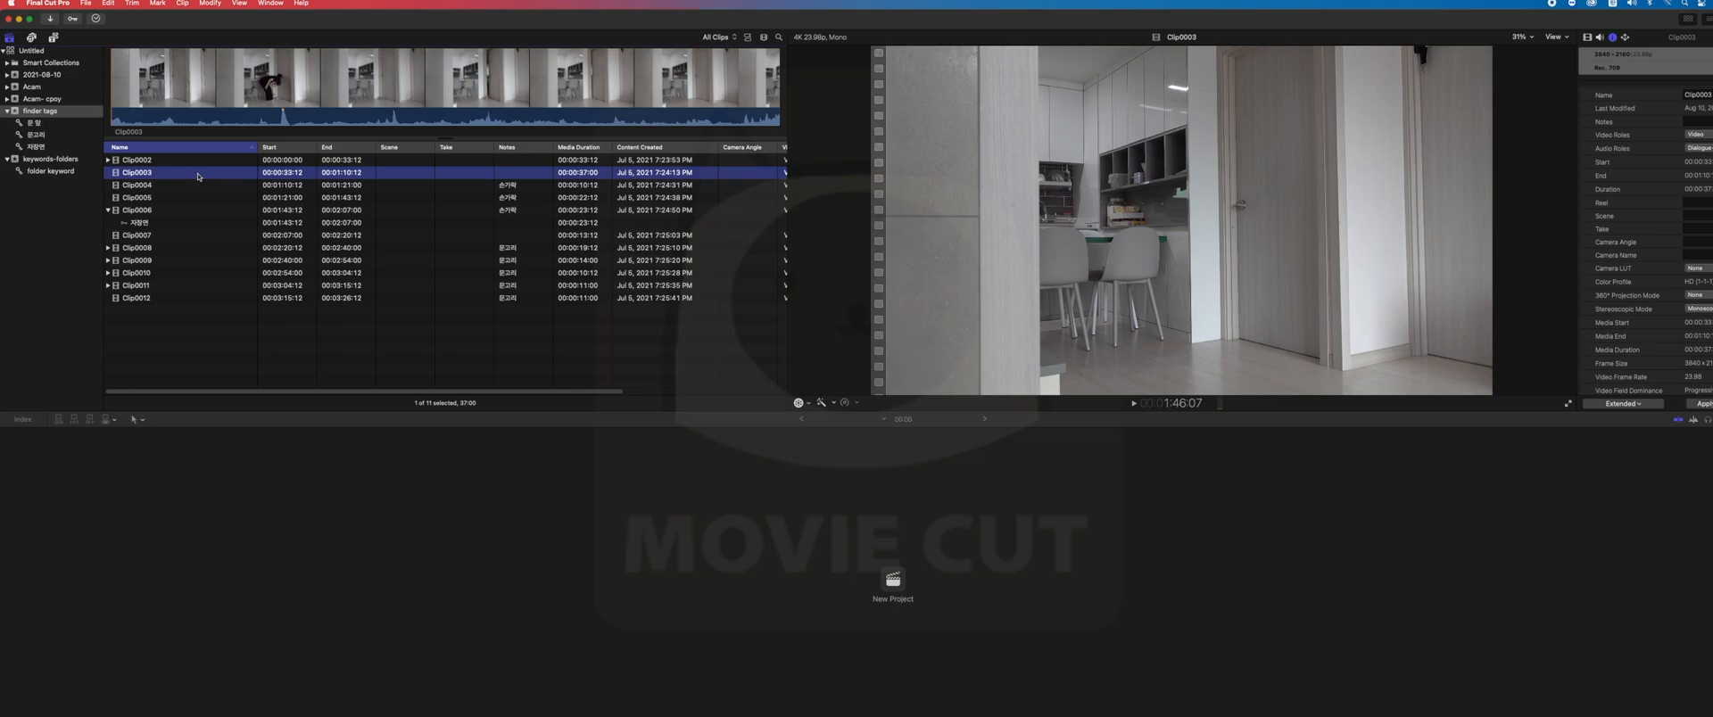
key("Return")
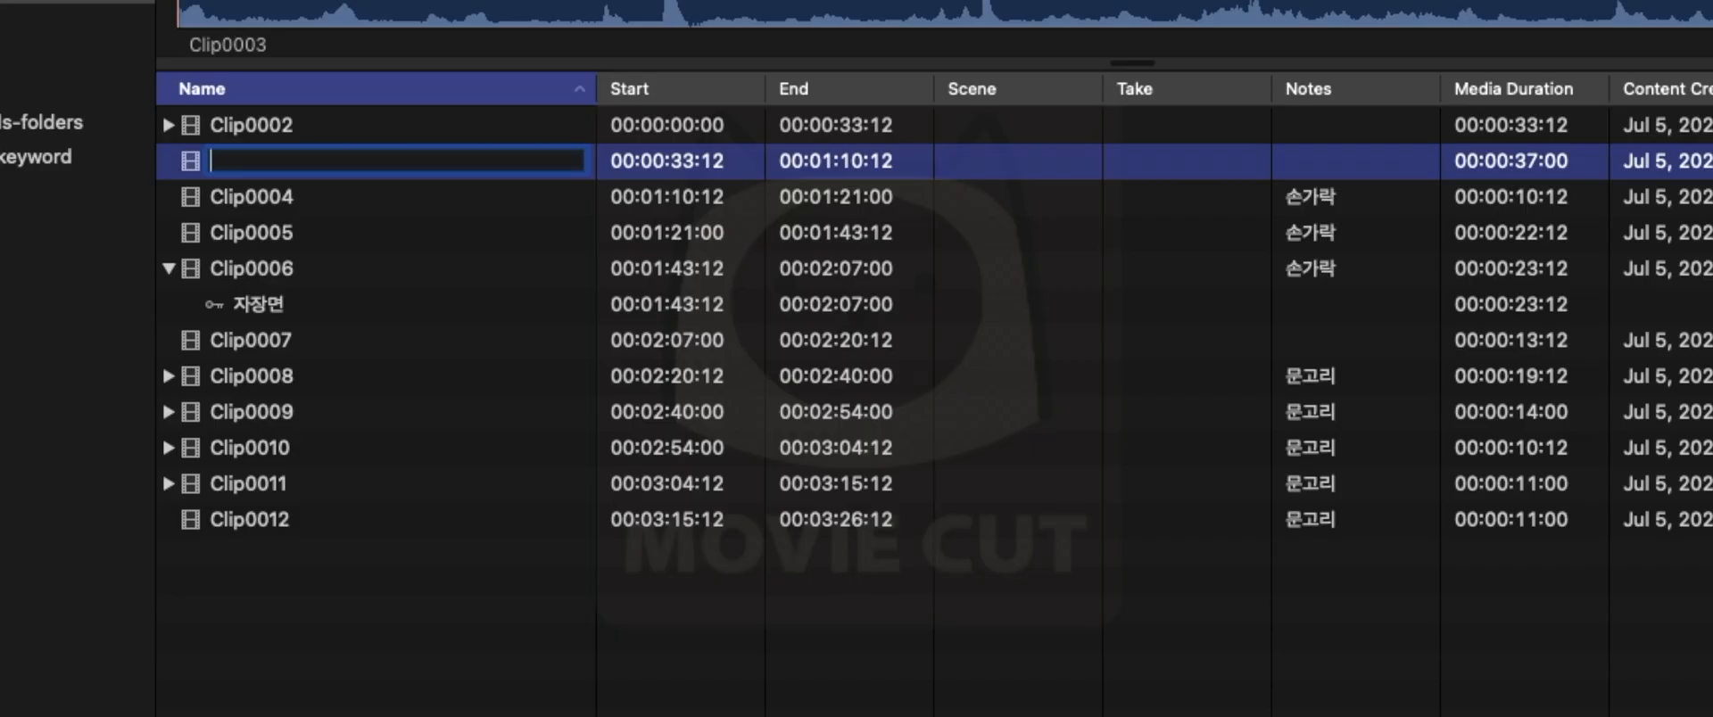
type("name")
key("Return")
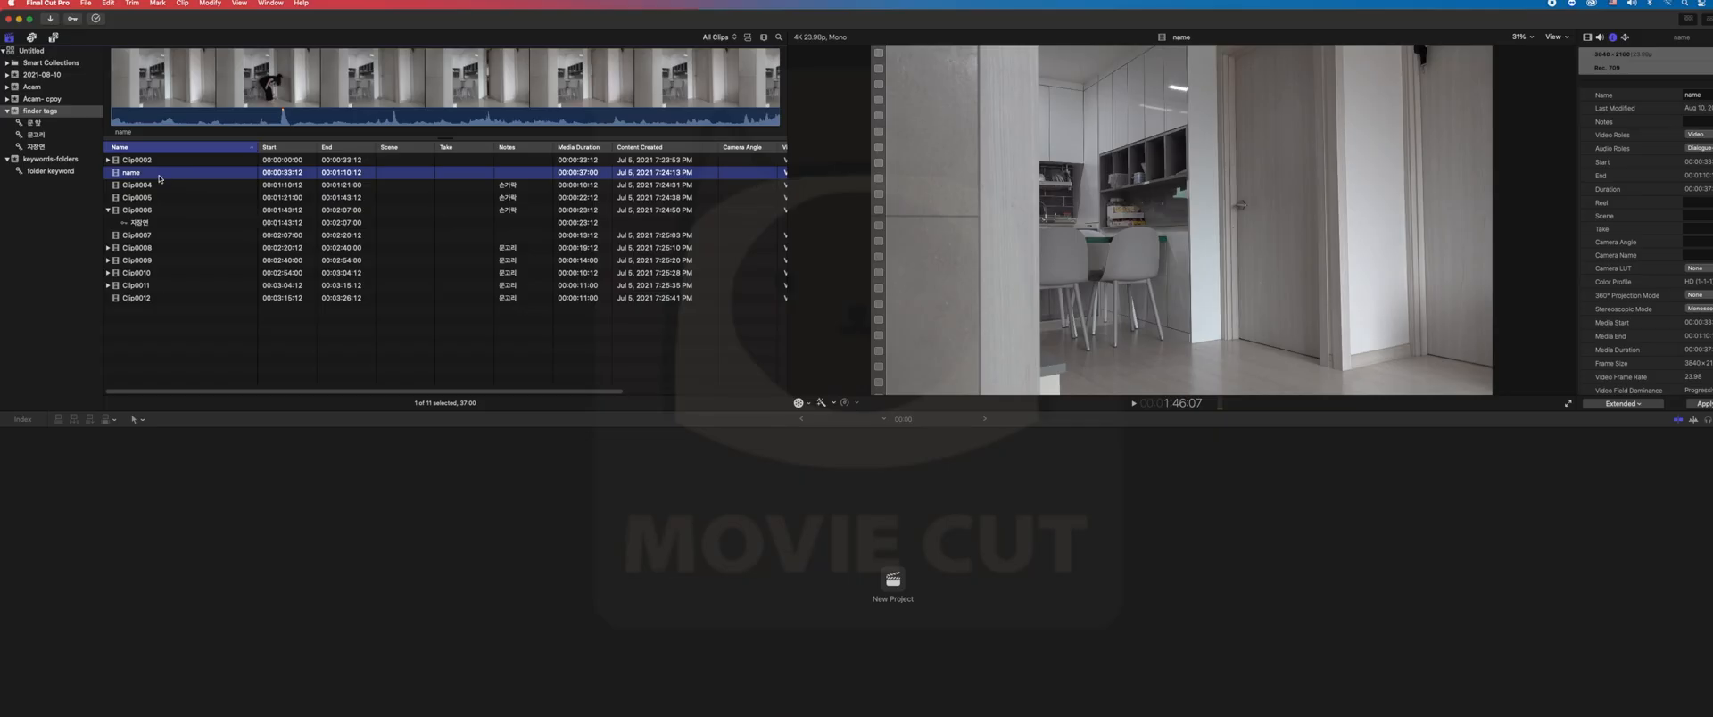
- Reveal the renamed clip's source file in Finder to check its file name, and return to the clip list
right_click(159, 178)
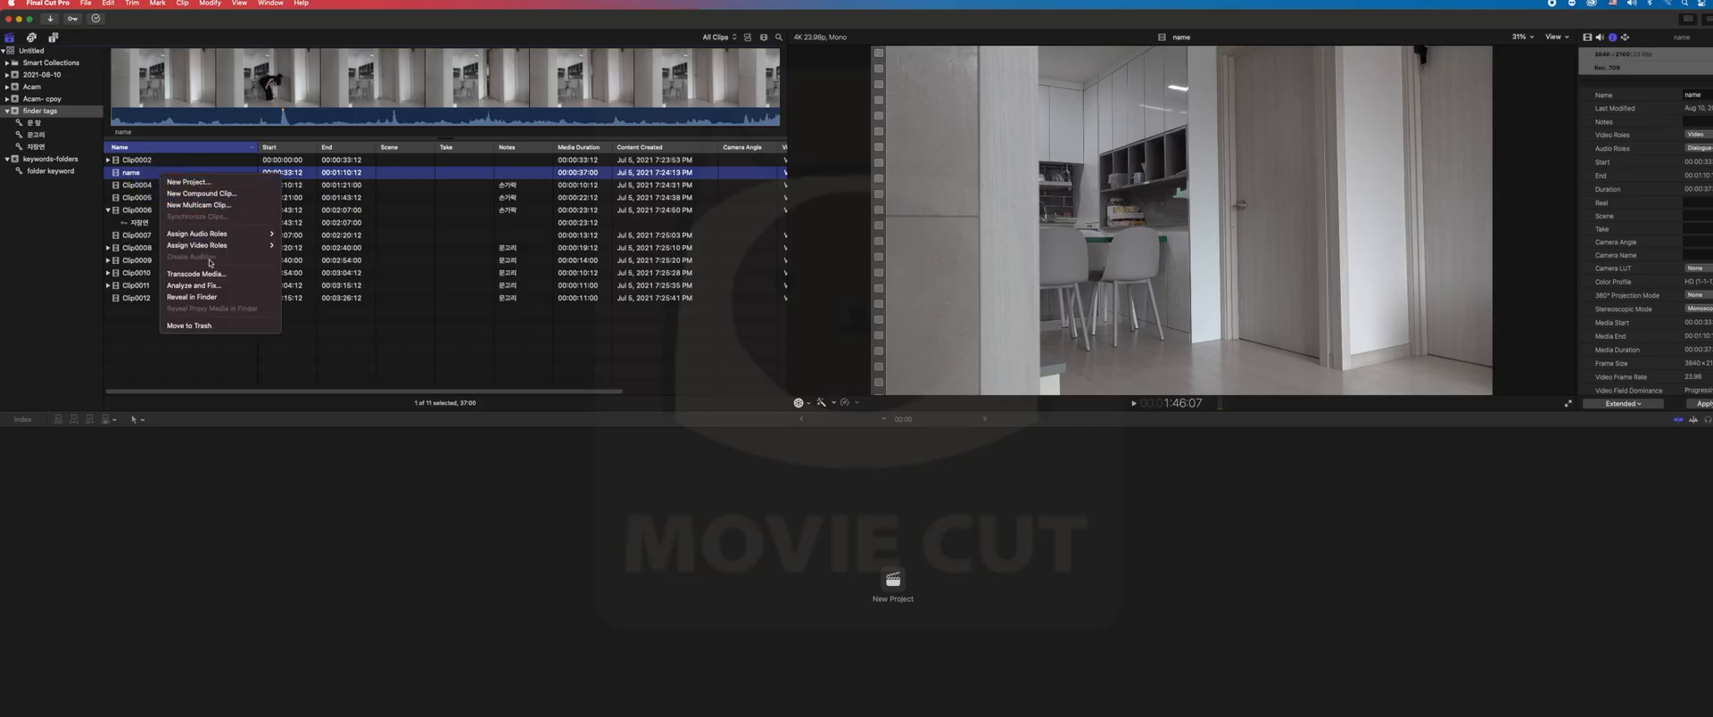
left_click(210, 290)
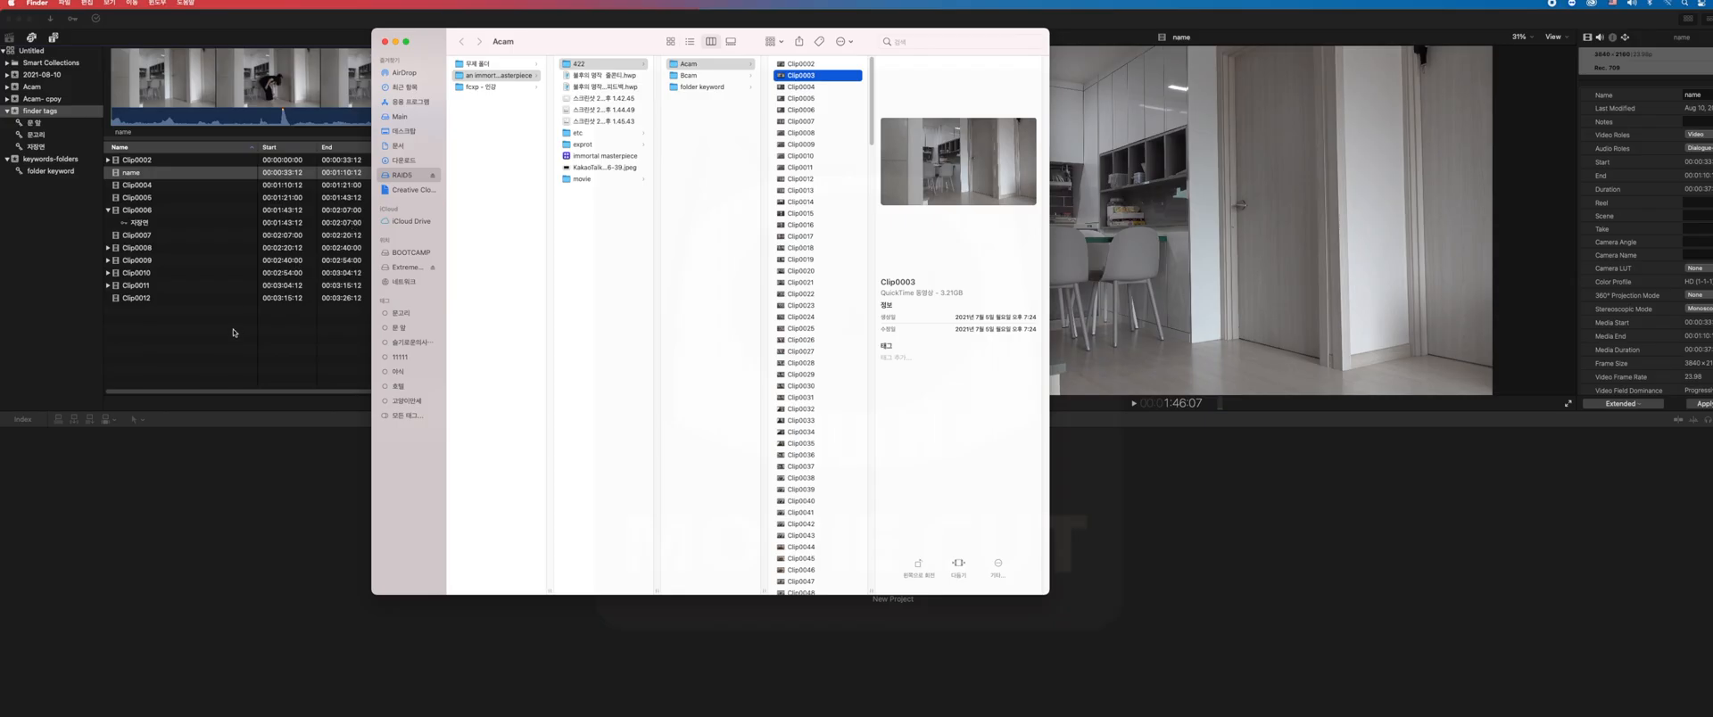
left_click(269, 597)
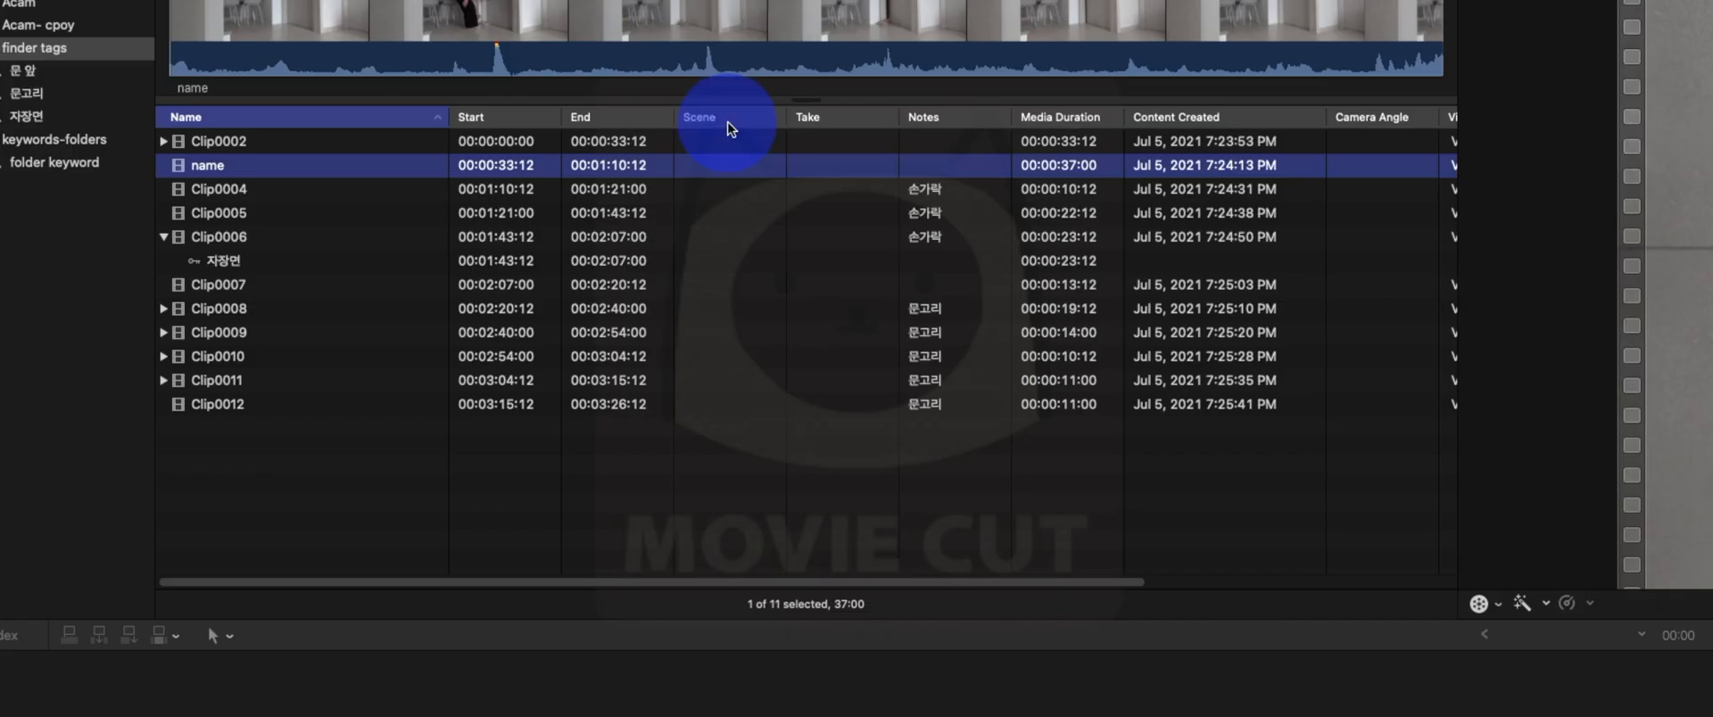
- Look over the available list columns and sort the clip list by Scene
right_click(404, 149)
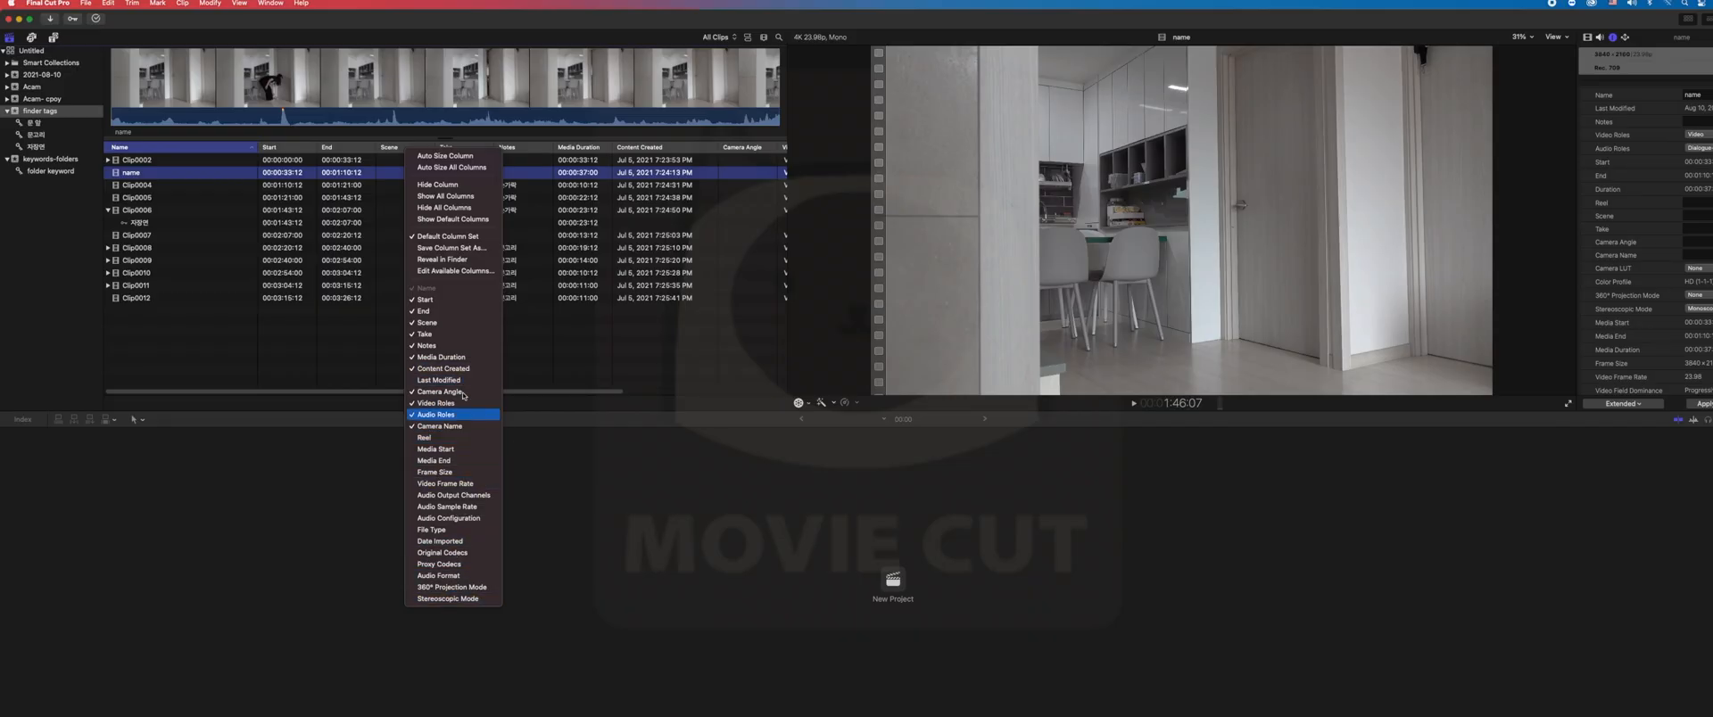
left_click(401, 148)
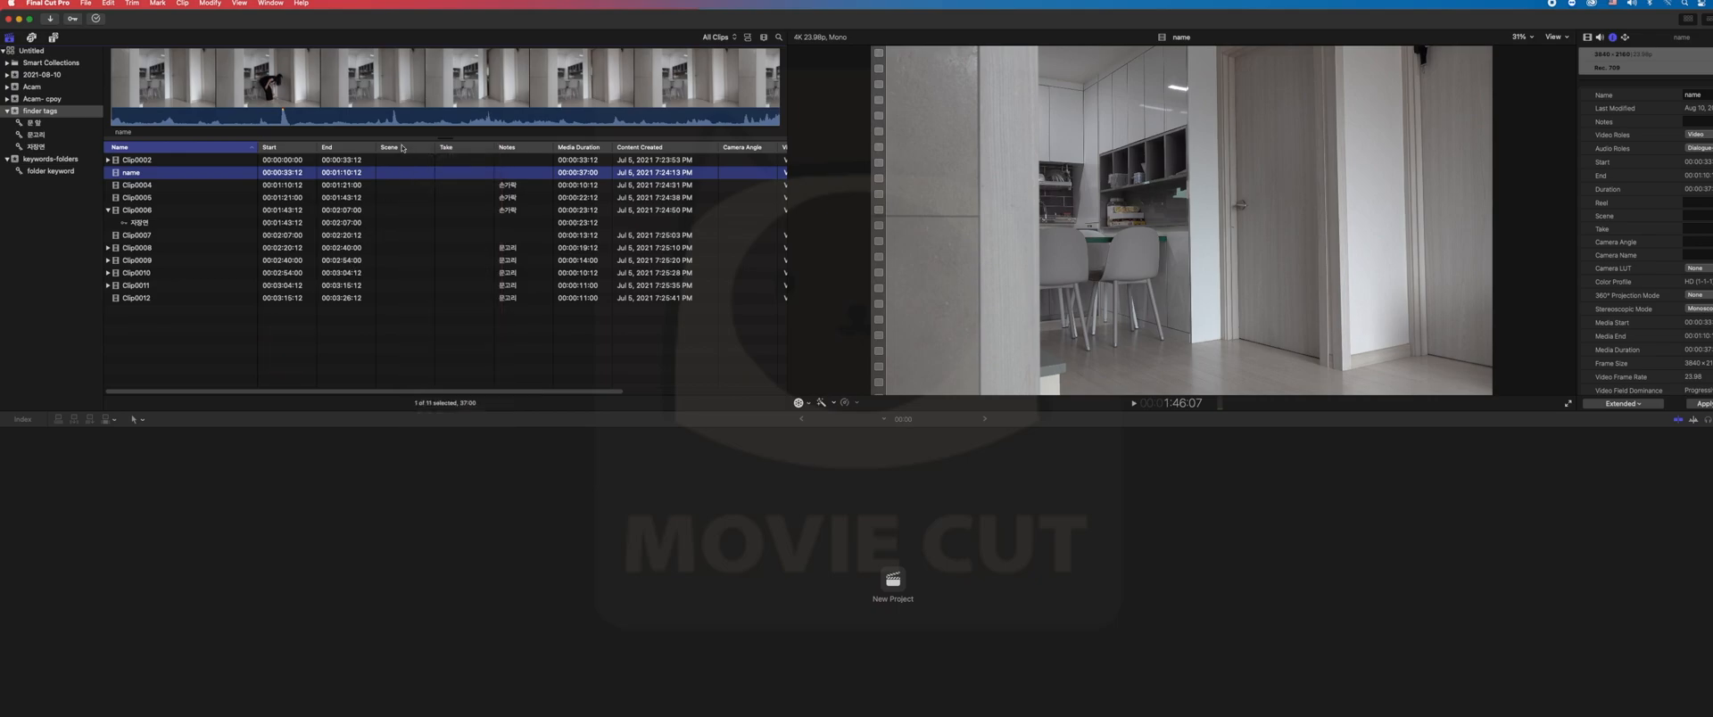
left_click(411, 147)
left_click(451, 146)
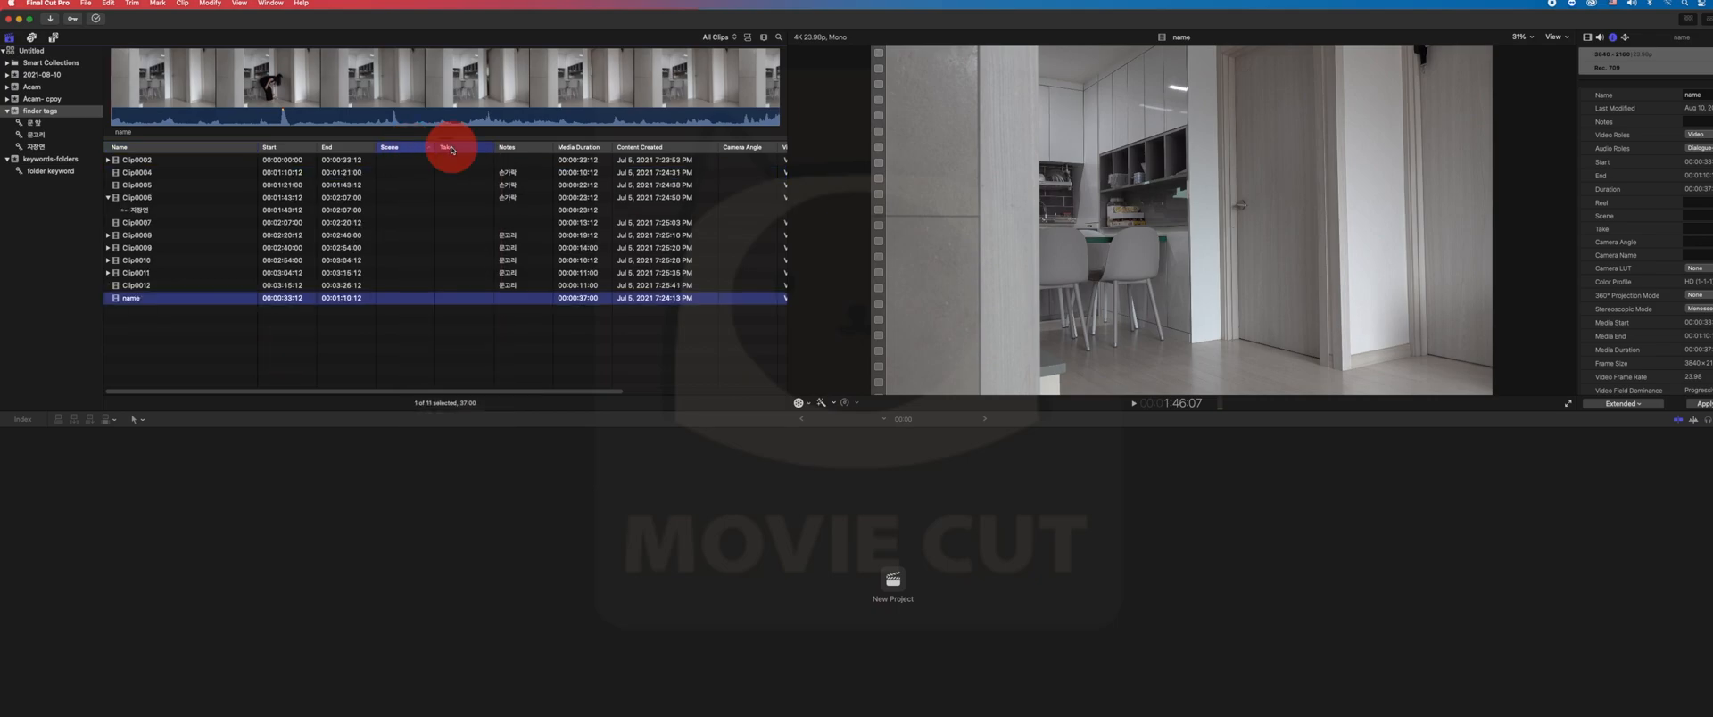
left_click(424, 149)
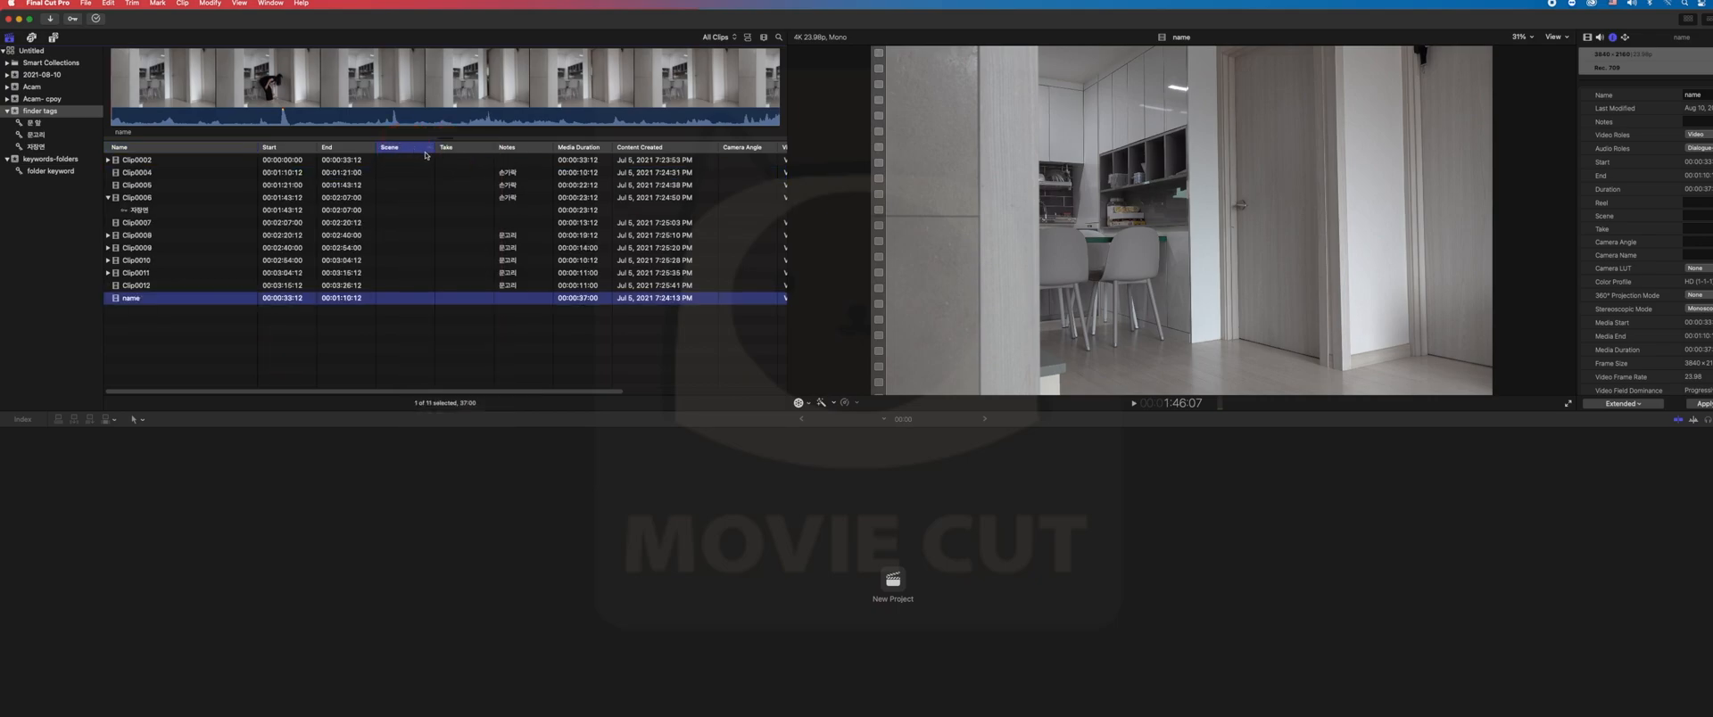
- Select Clip0008 and open its Scene metadata field for editing
left_click(403, 210)
left_click(401, 231)
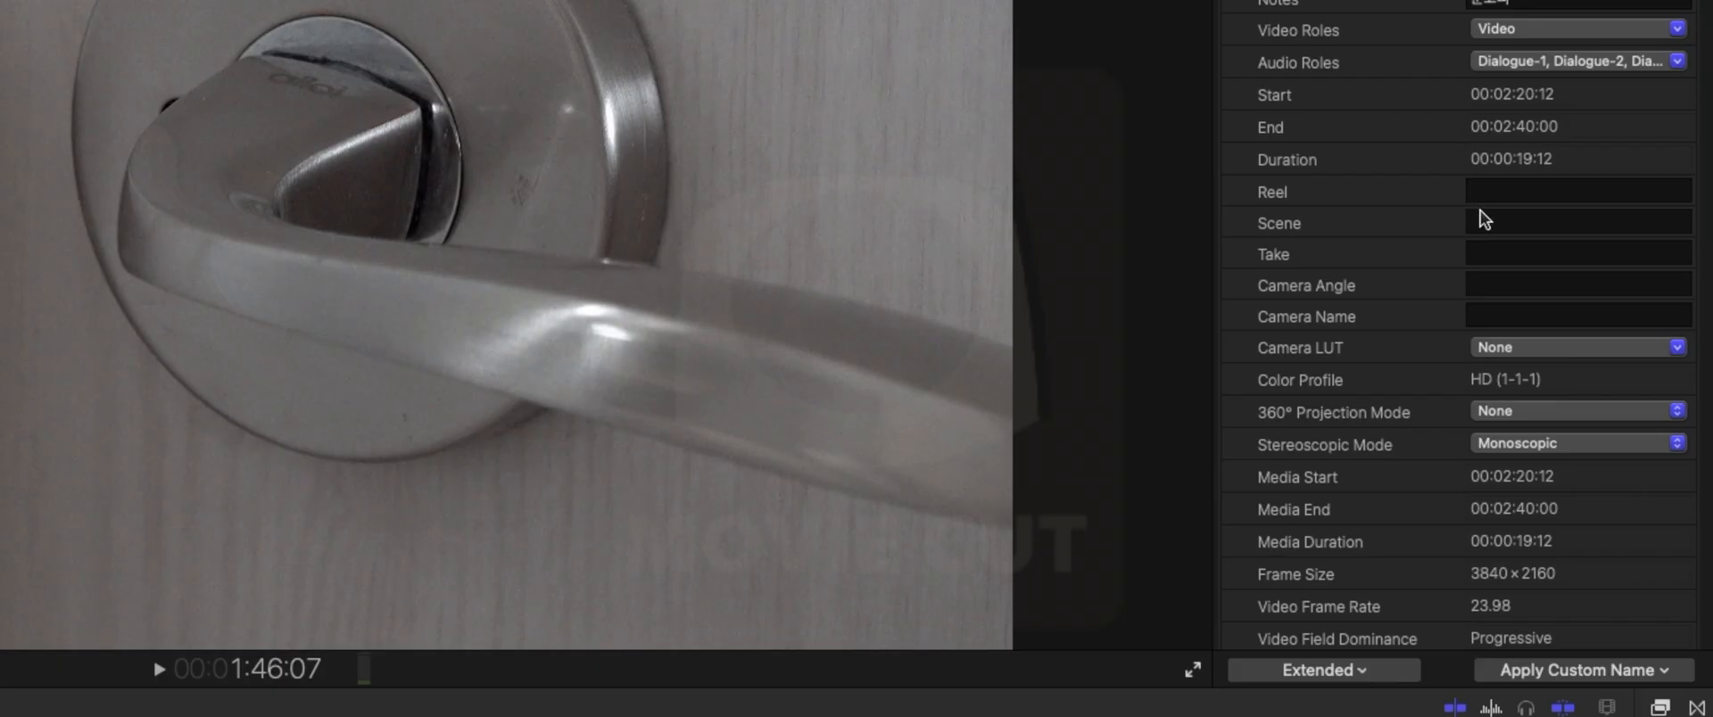
left_click(1701, 219)
left_click(1697, 215)
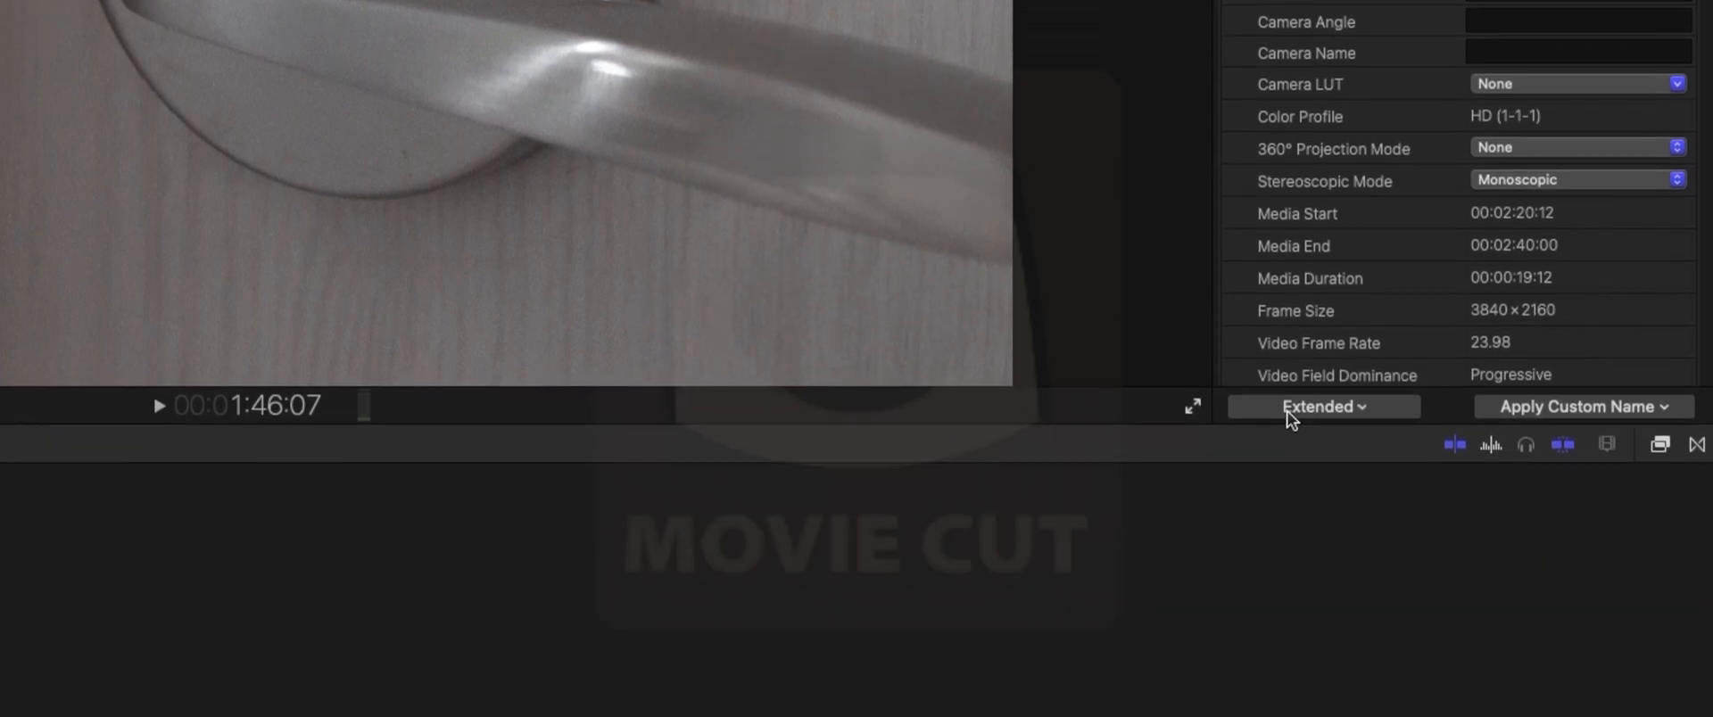
- Switch the metadata view to Basic and back to Extended
left_click(1289, 415)
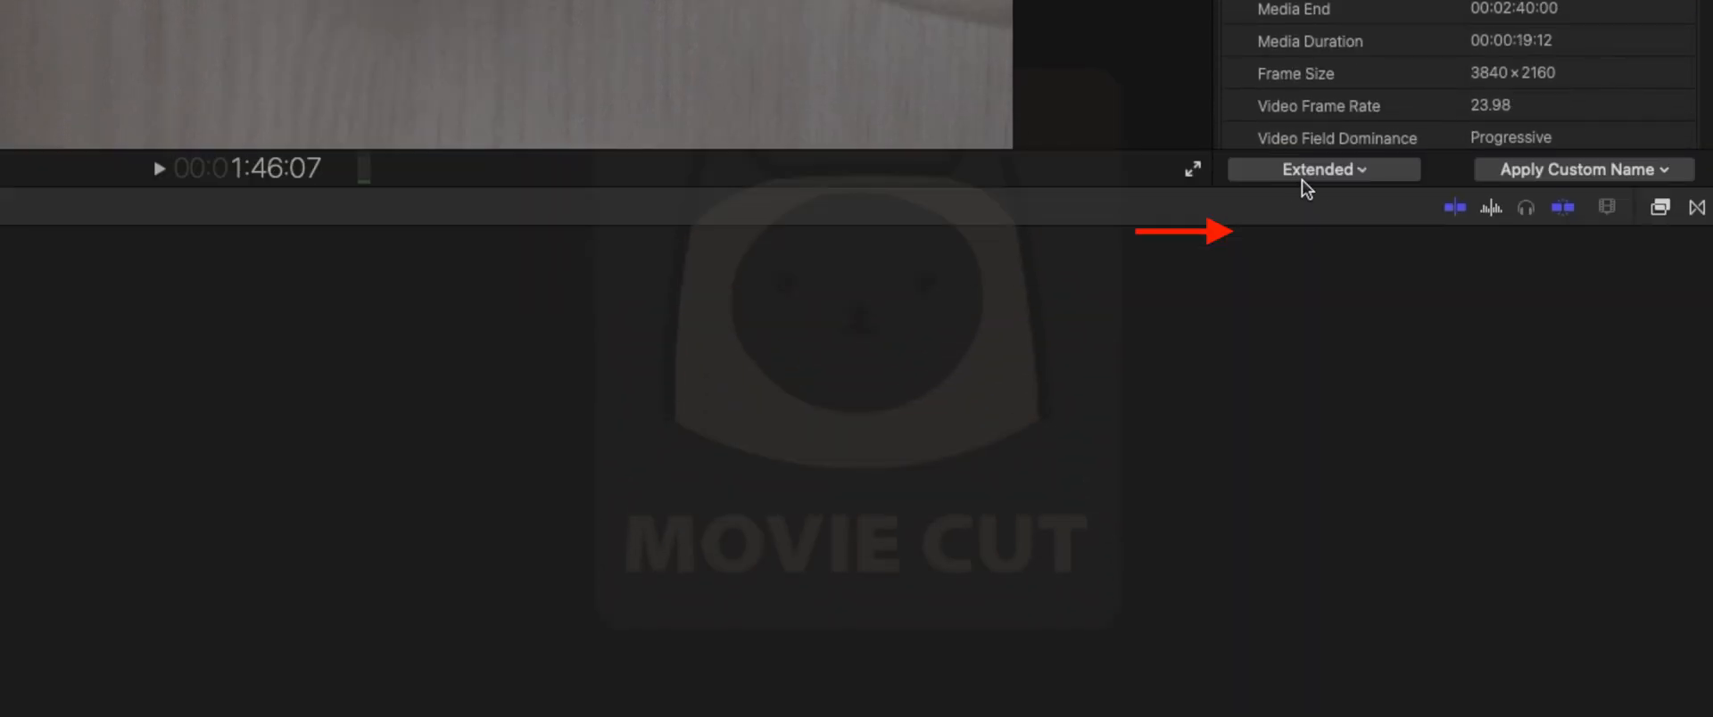
left_click(1302, 234)
left_click(1329, 326)
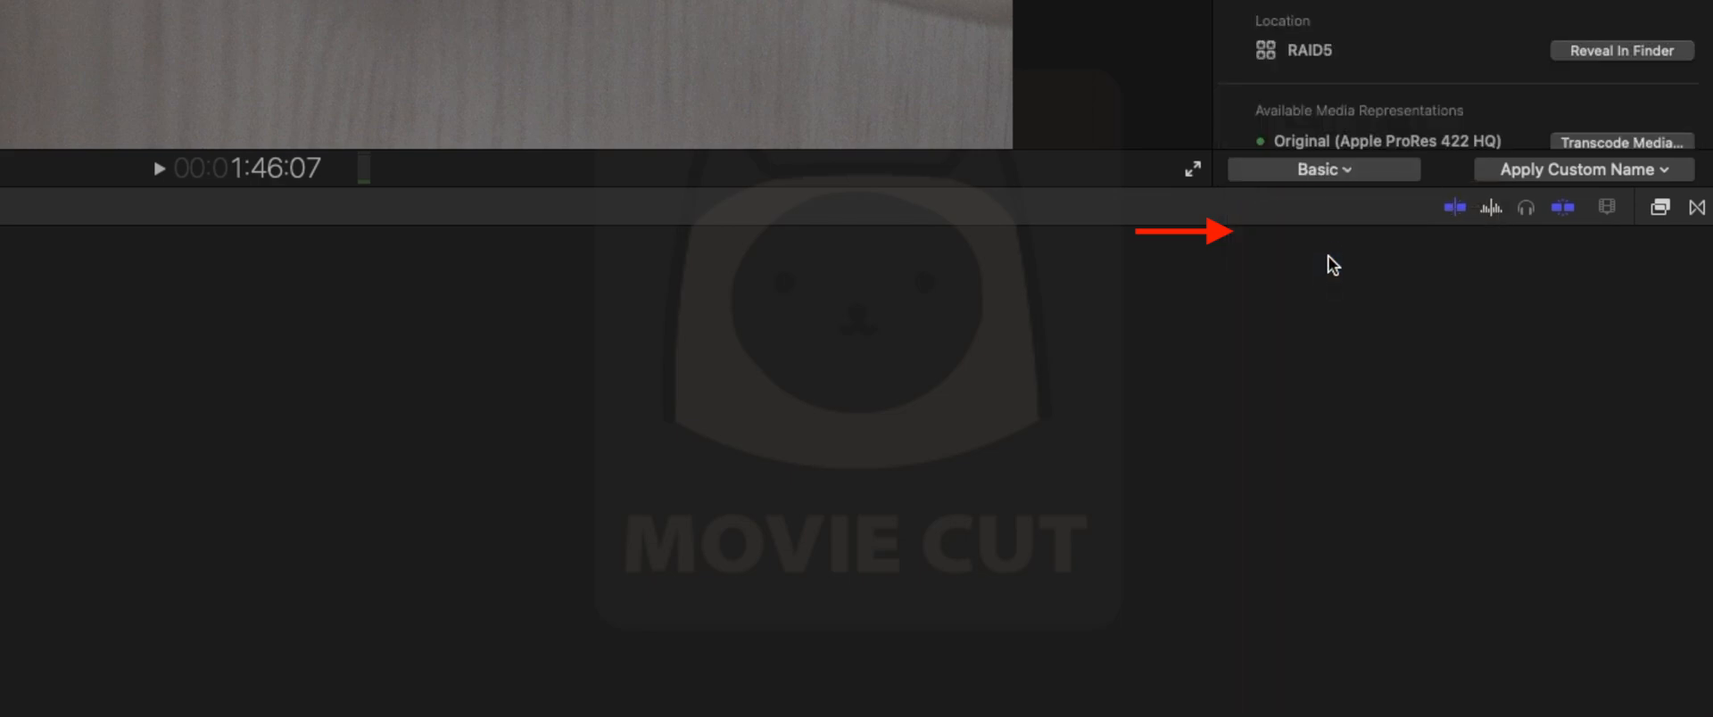
left_click(1323, 173)
left_click(1341, 318)
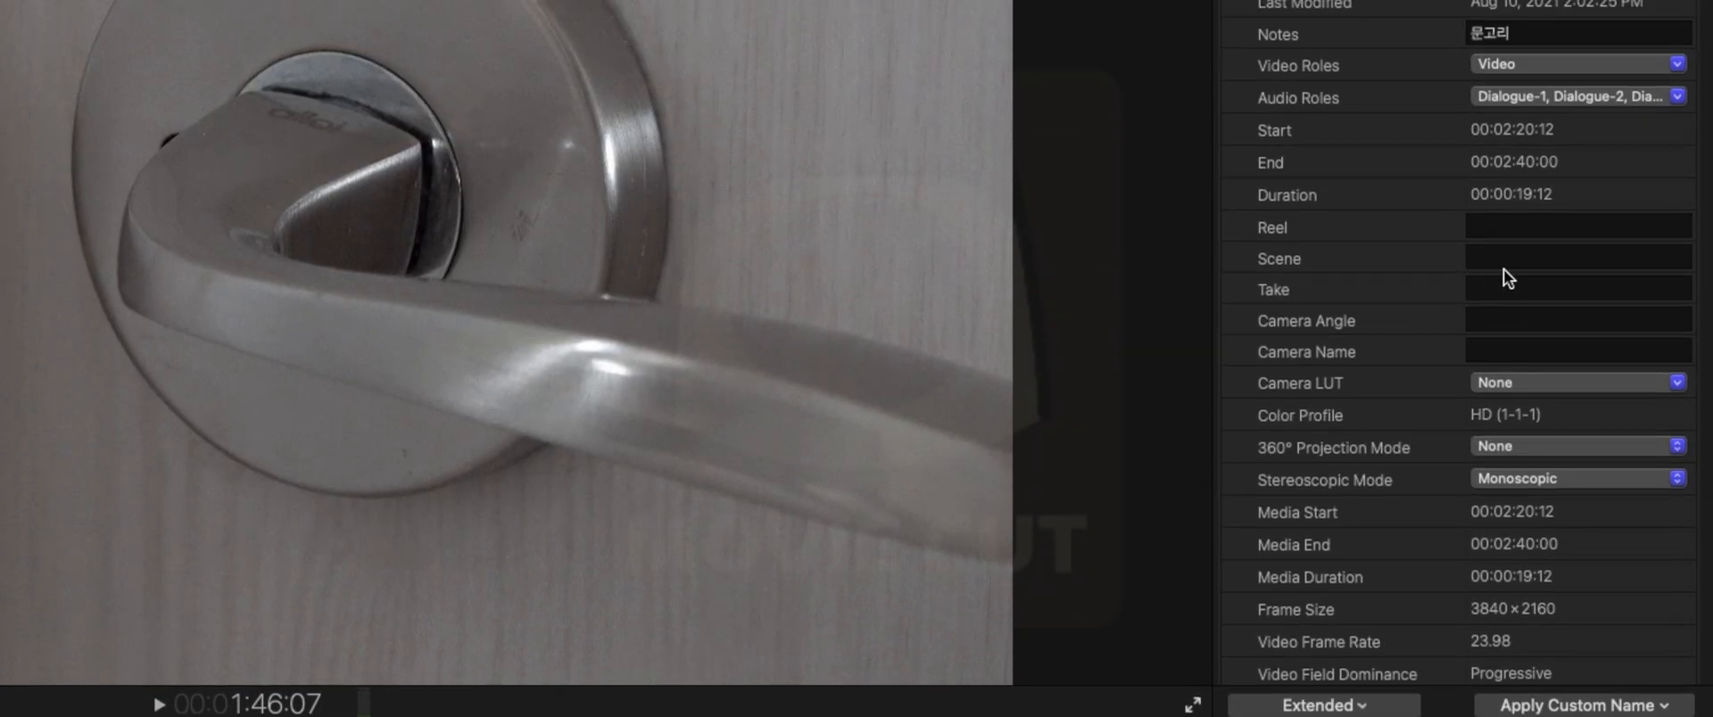
- Set Clip0008's reel to 001 and its scene to 001-03
left_click(1506, 263)
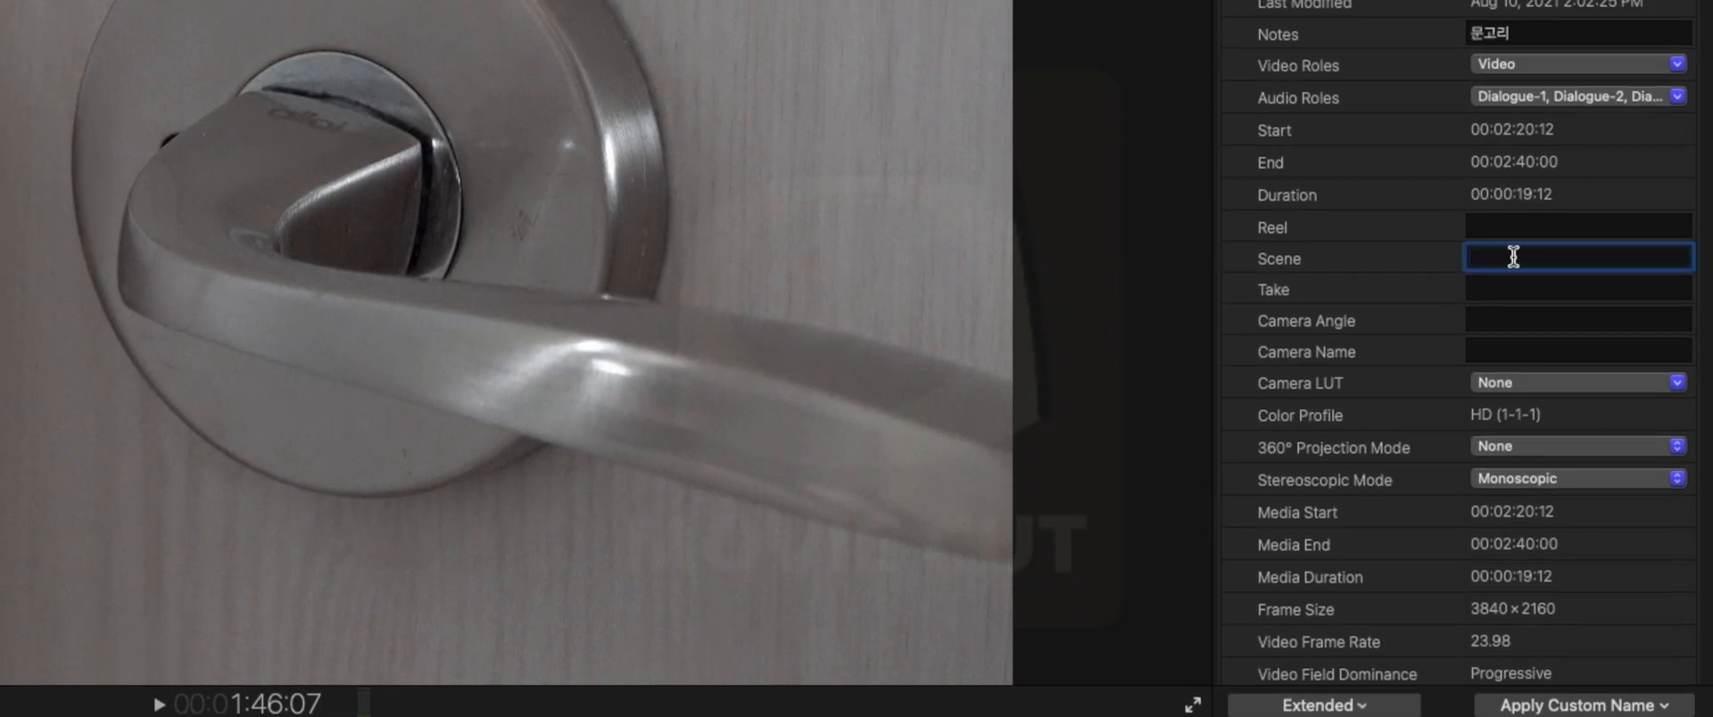
left_click(1504, 231)
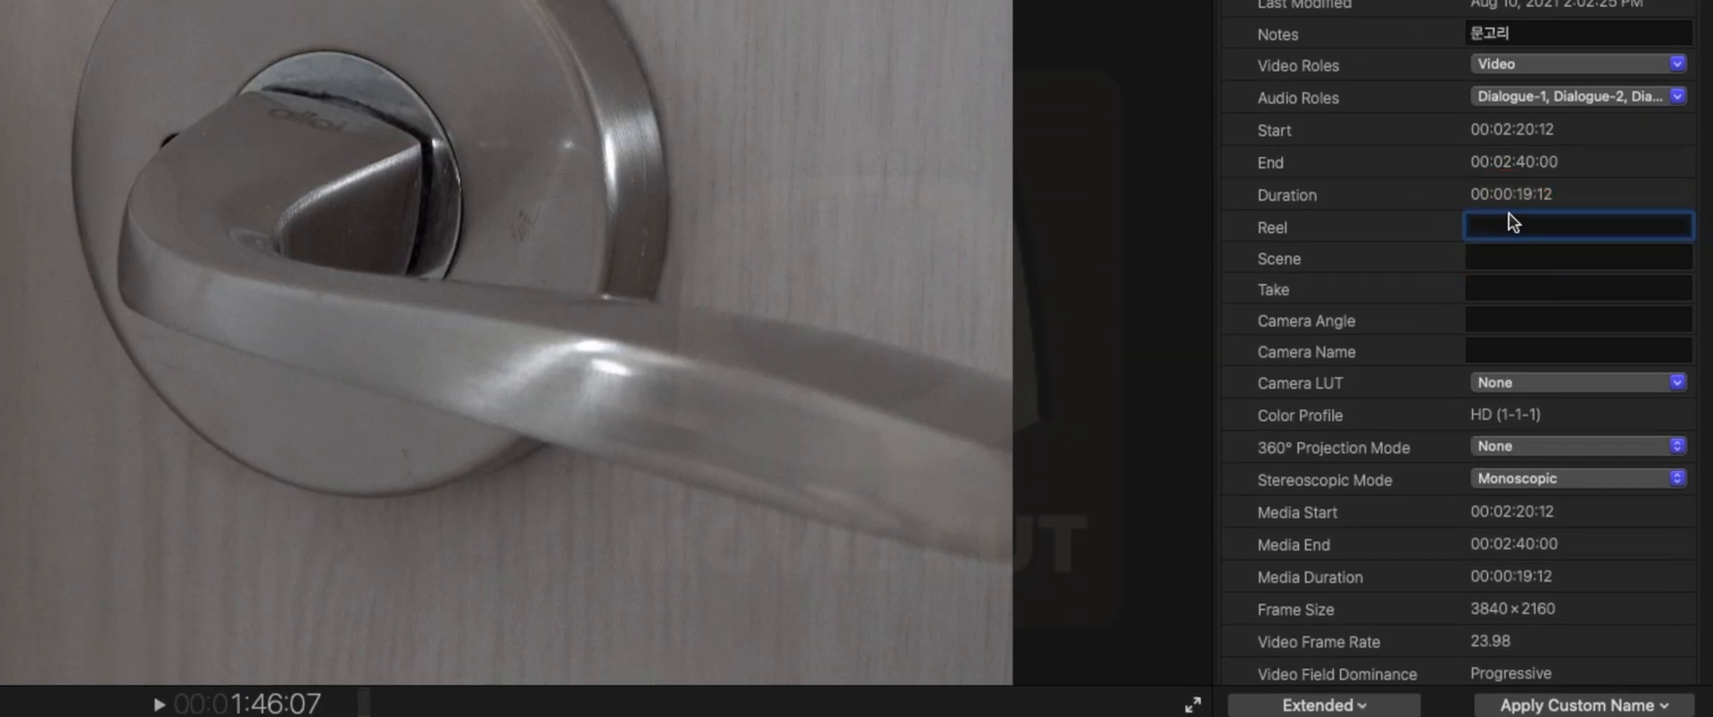
type("001")
key("Return")
left_click(1528, 255)
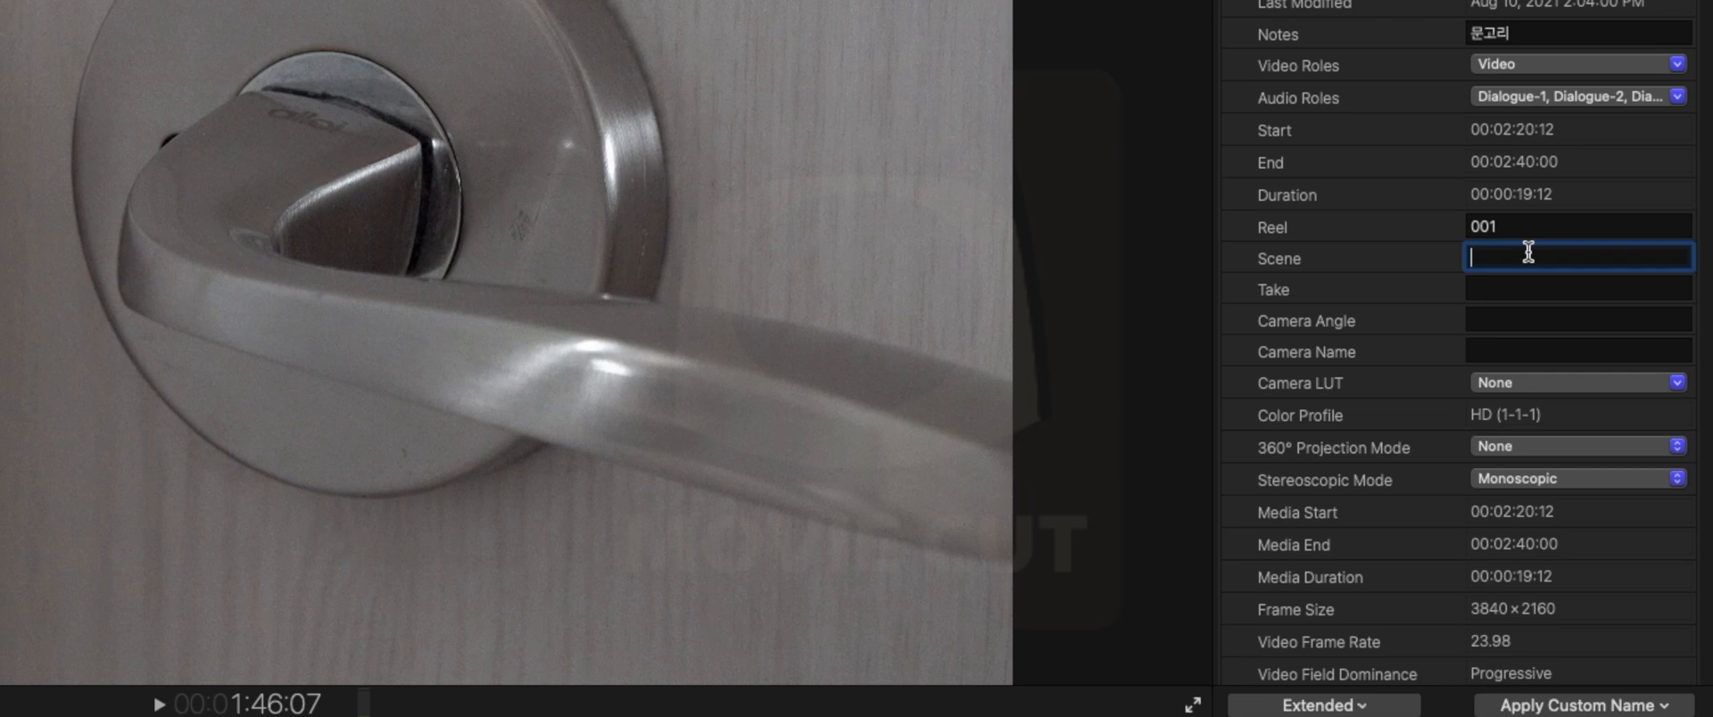
type("001-0")
key("BackSpace")
type("03")
key("Return")
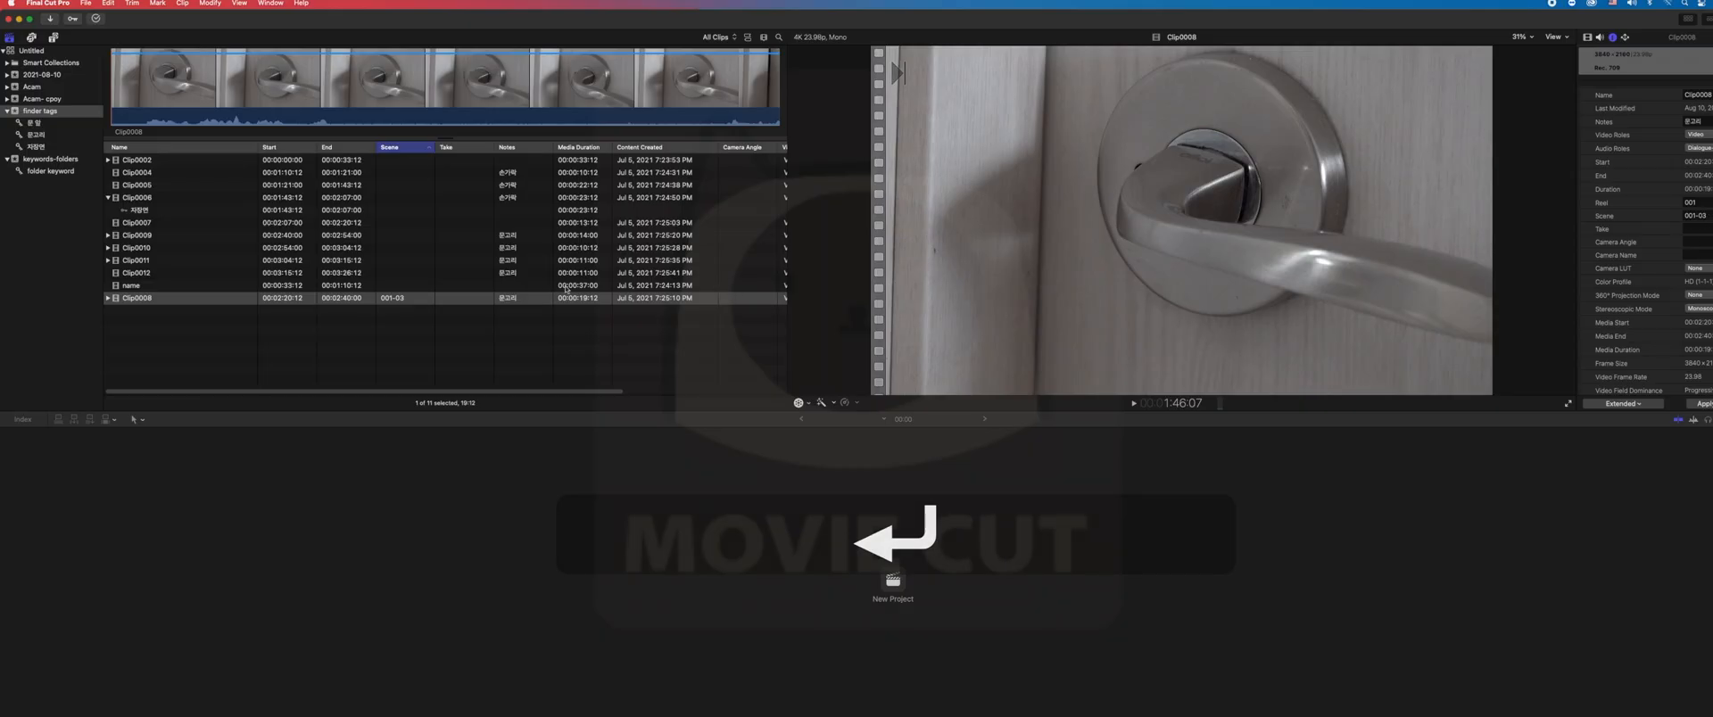
- Reselect Clip0008 in the clip list and set its take to 01
left_click(539, 286)
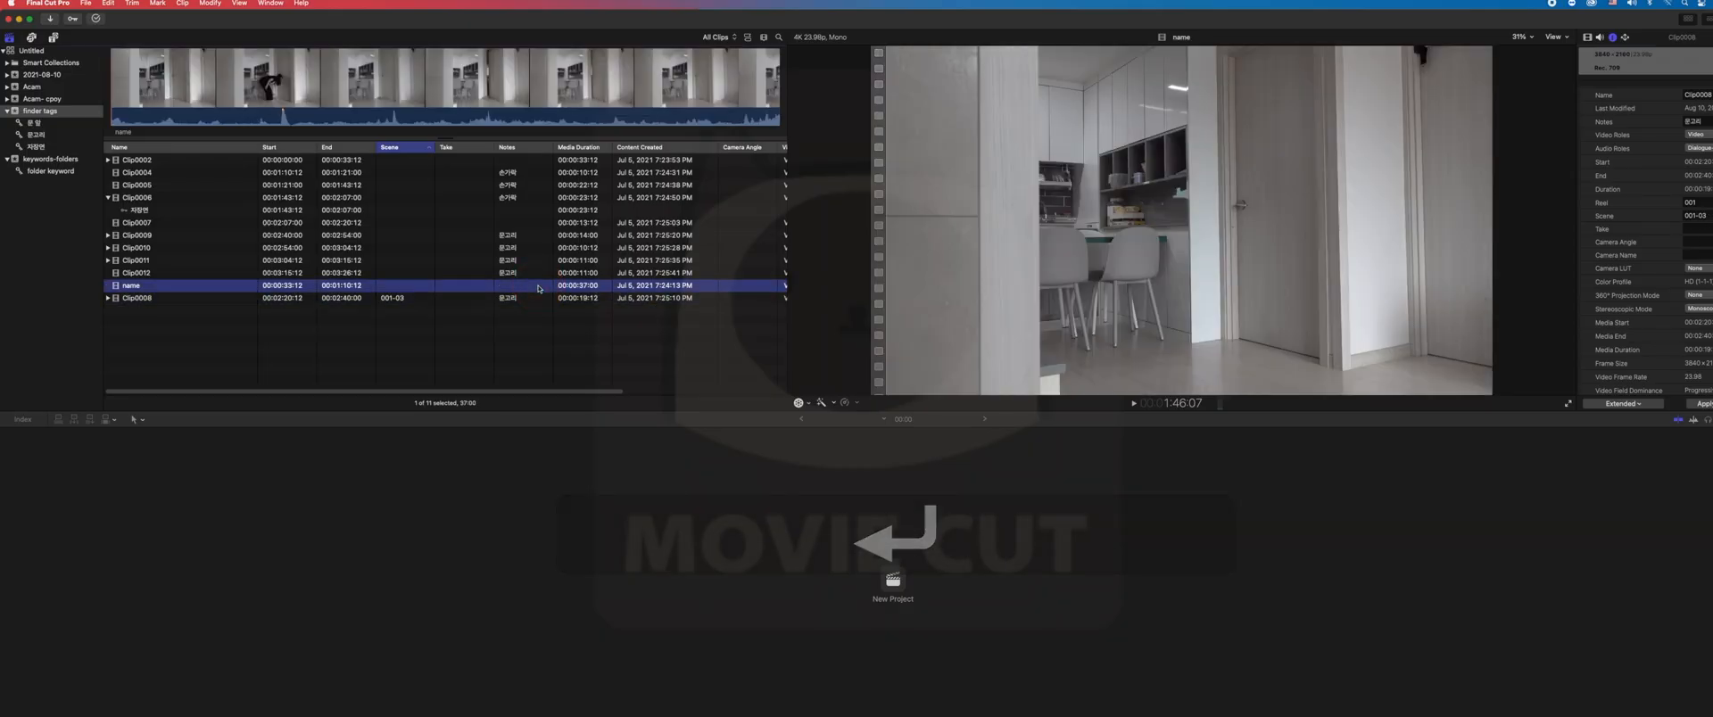
key("Up")
key("Down")
key("Down")
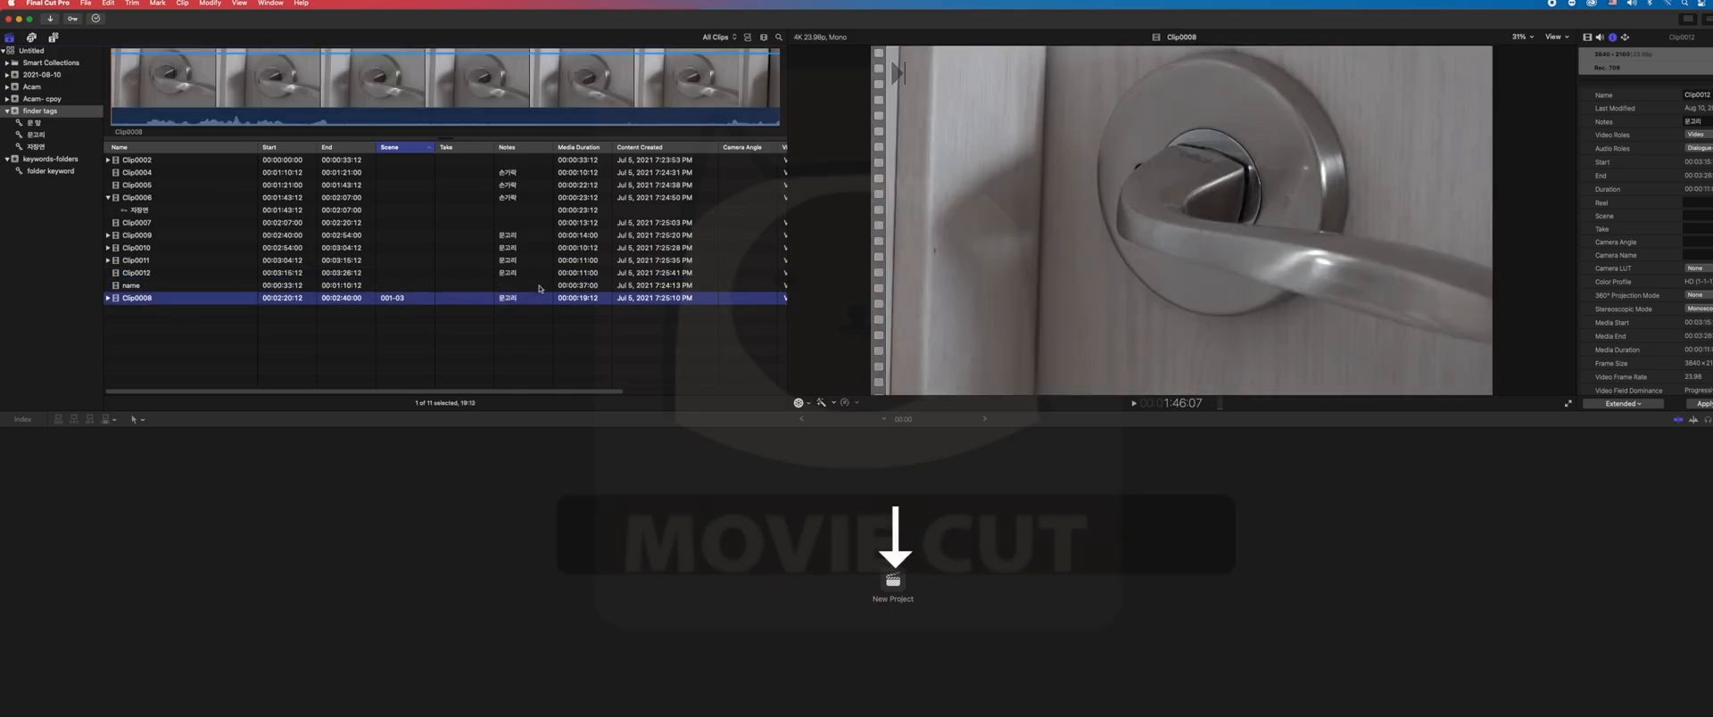
left_click(1695, 229)
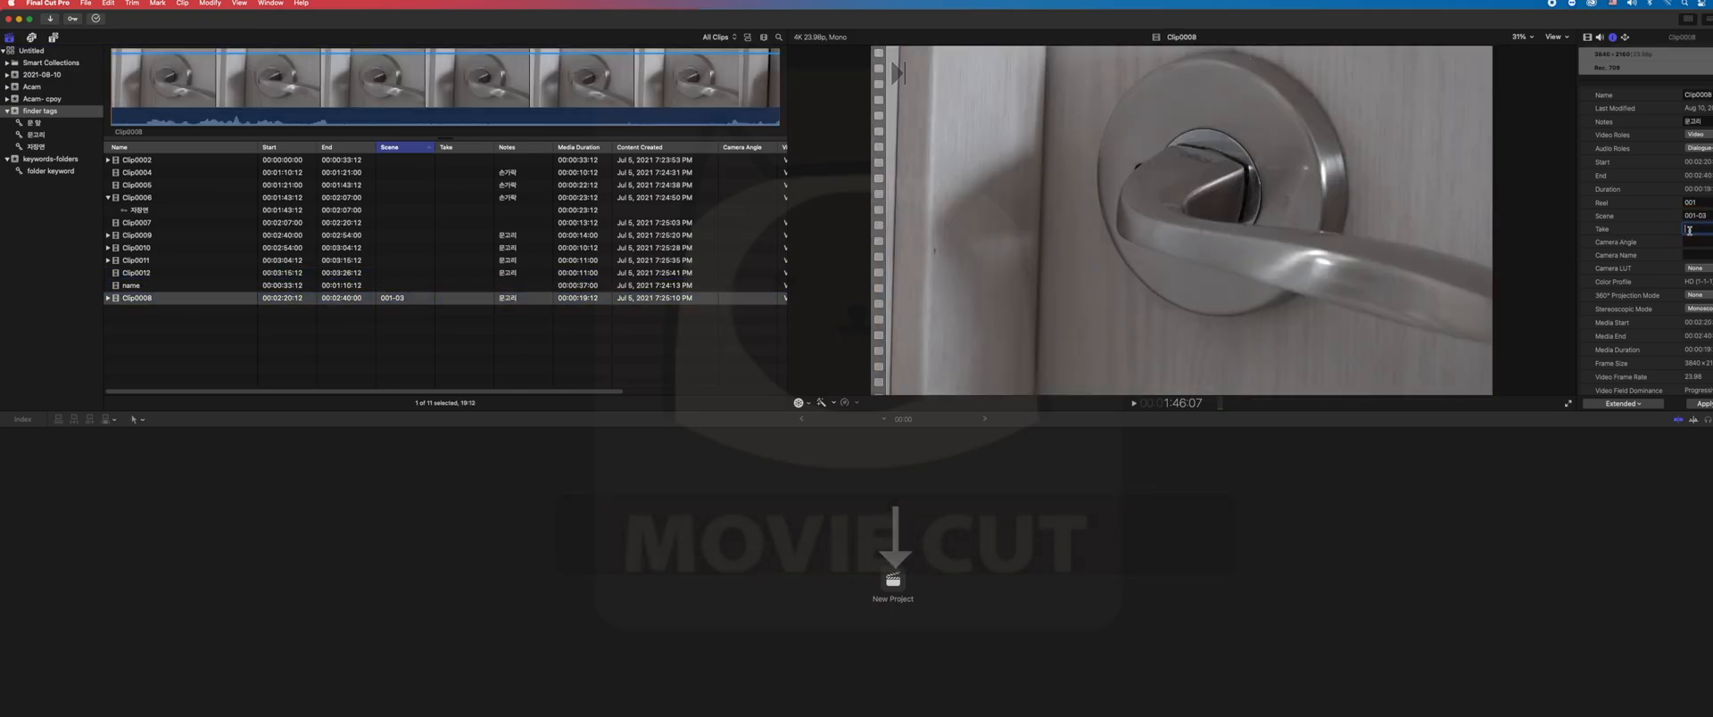
type("0")
key("BackSpace")
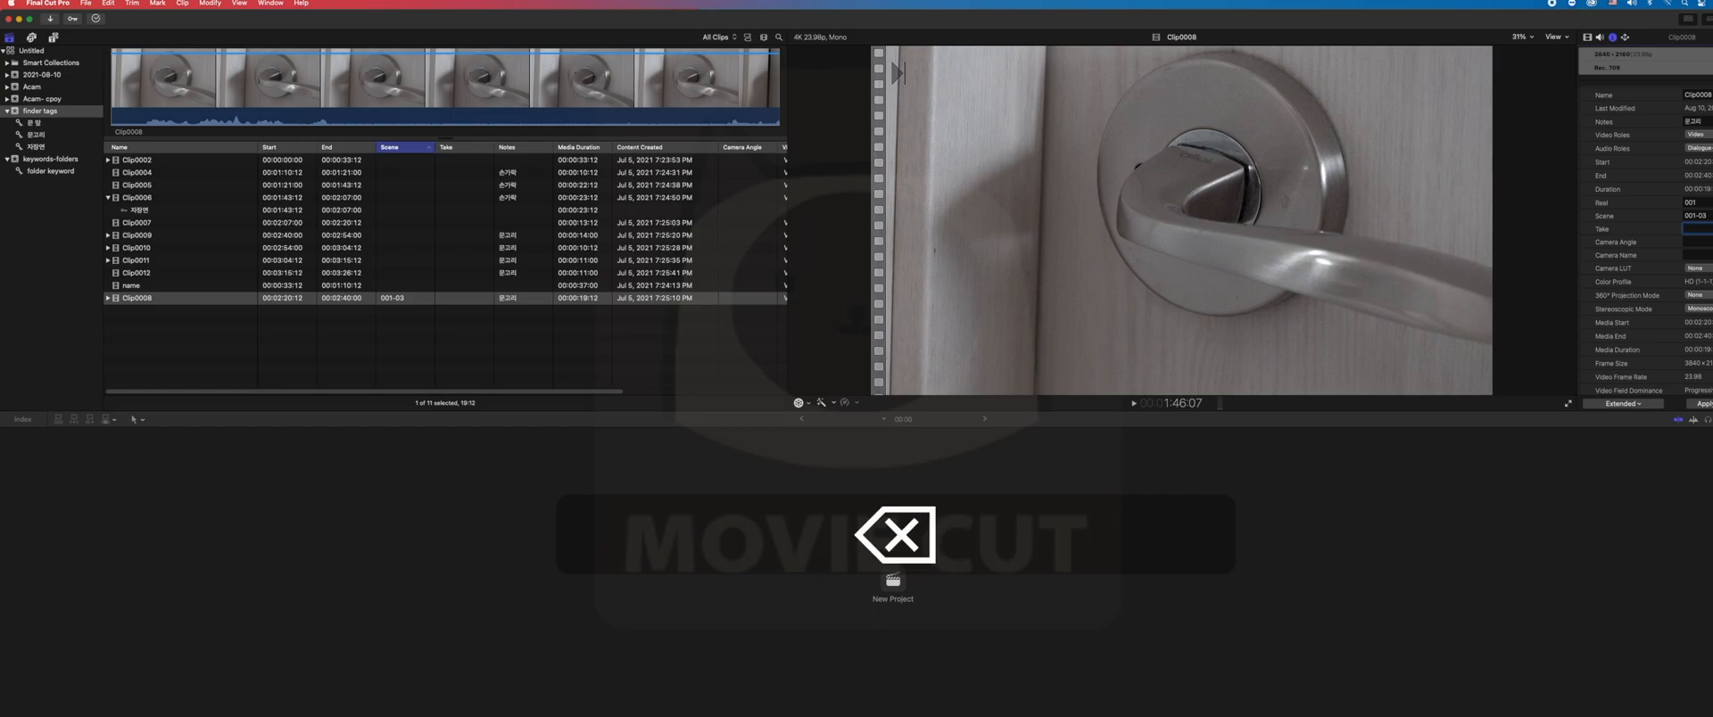
type("001")
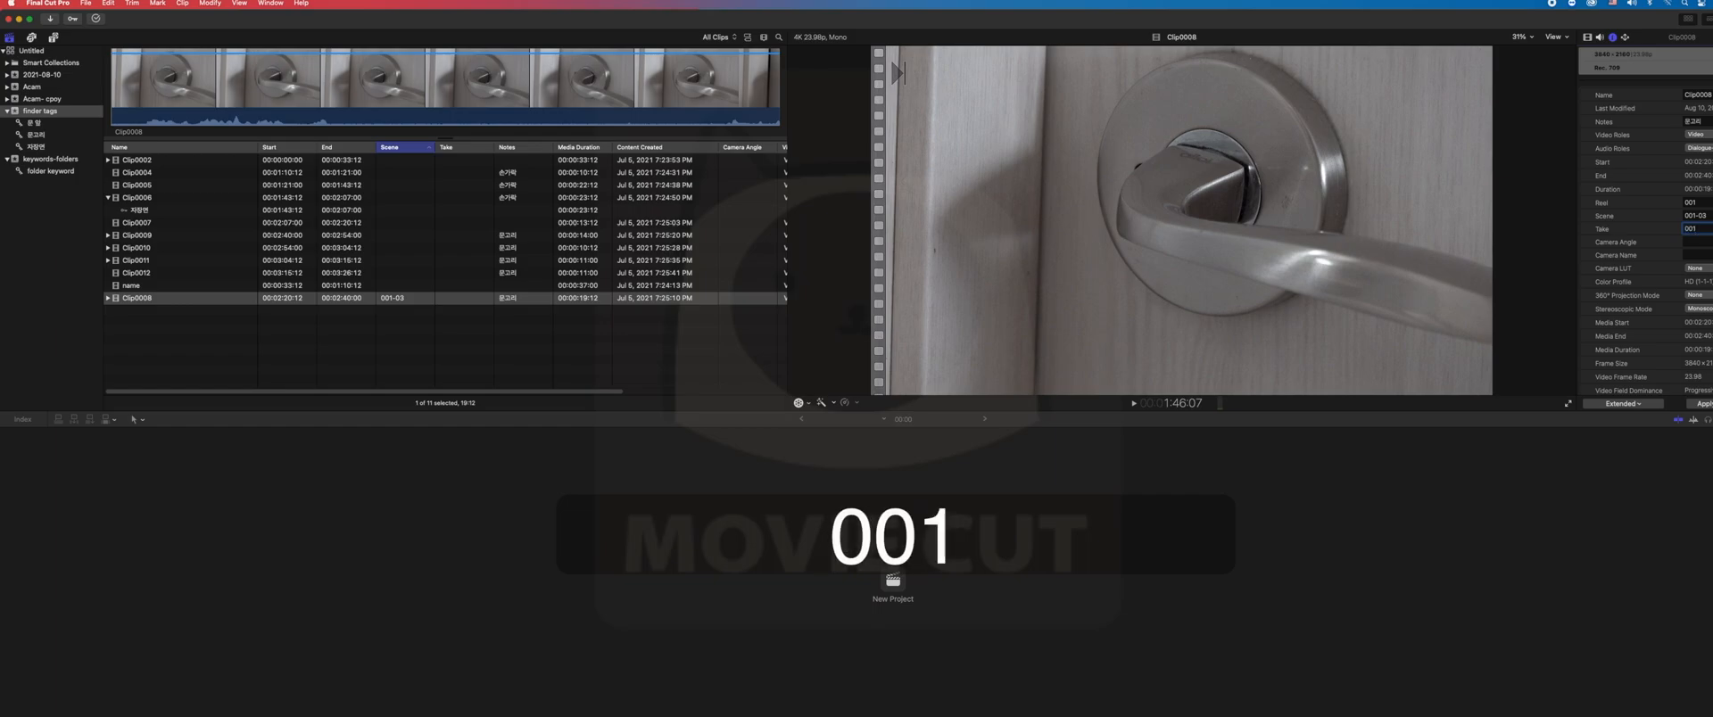
key("BackSpace")
key("BackSpace")
key("BackSpace")
type("01")
key("Return")
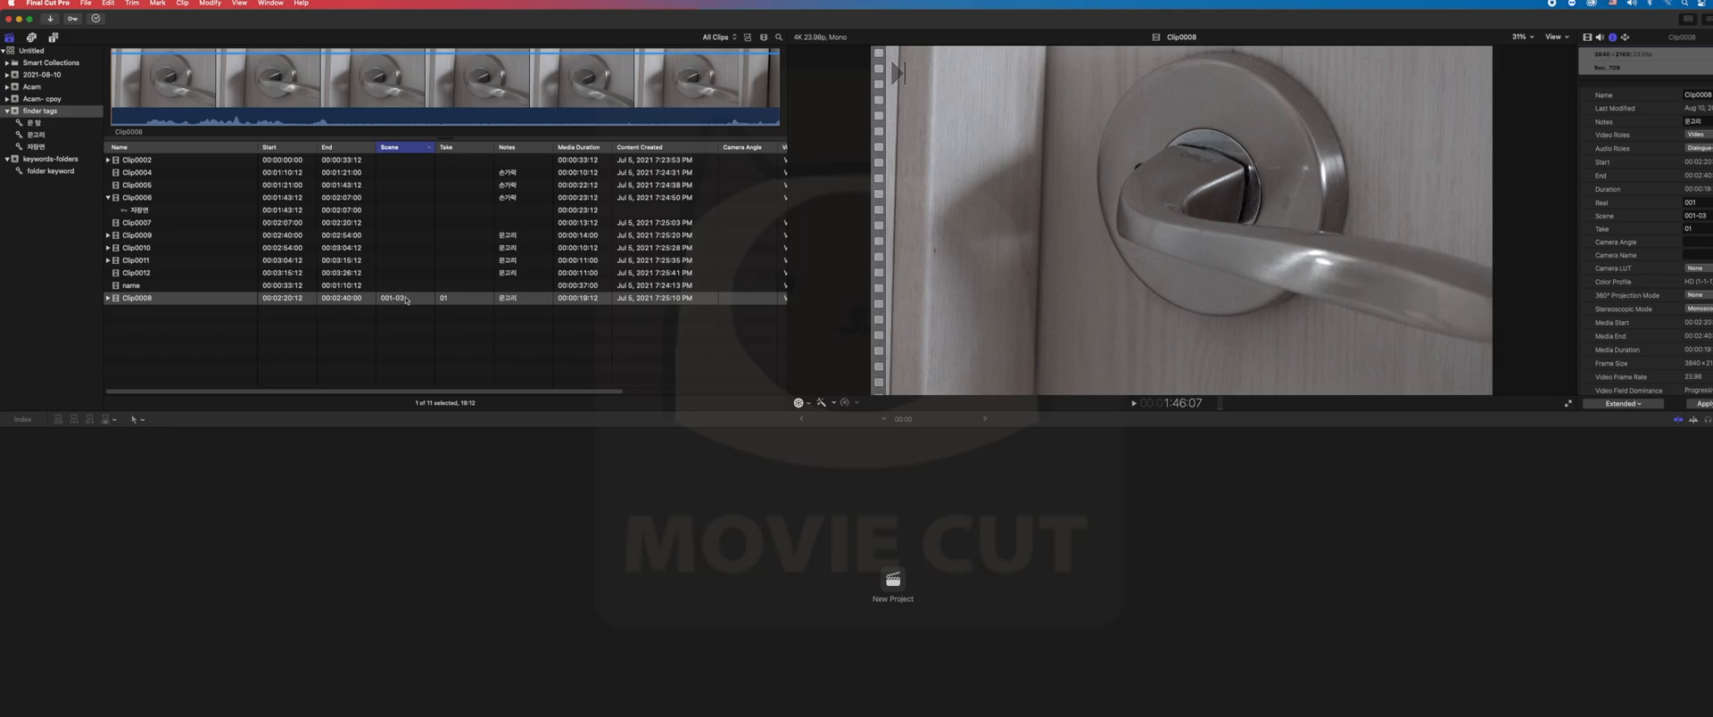
left_click(462, 330)
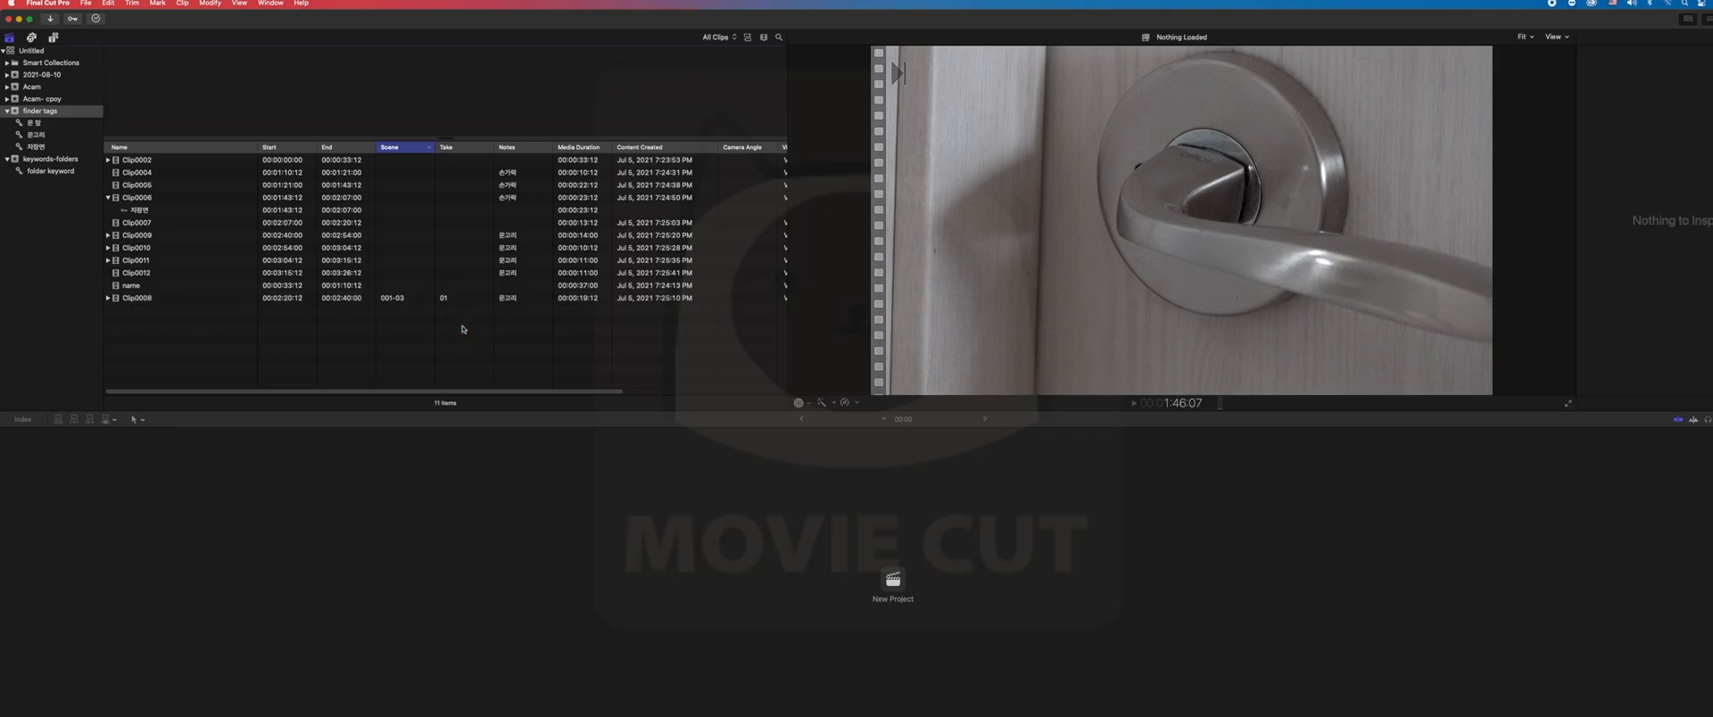
- Rename Clip0008 by applying the Scene/Shot/Take/Angle custom name preset
left_click(446, 300)
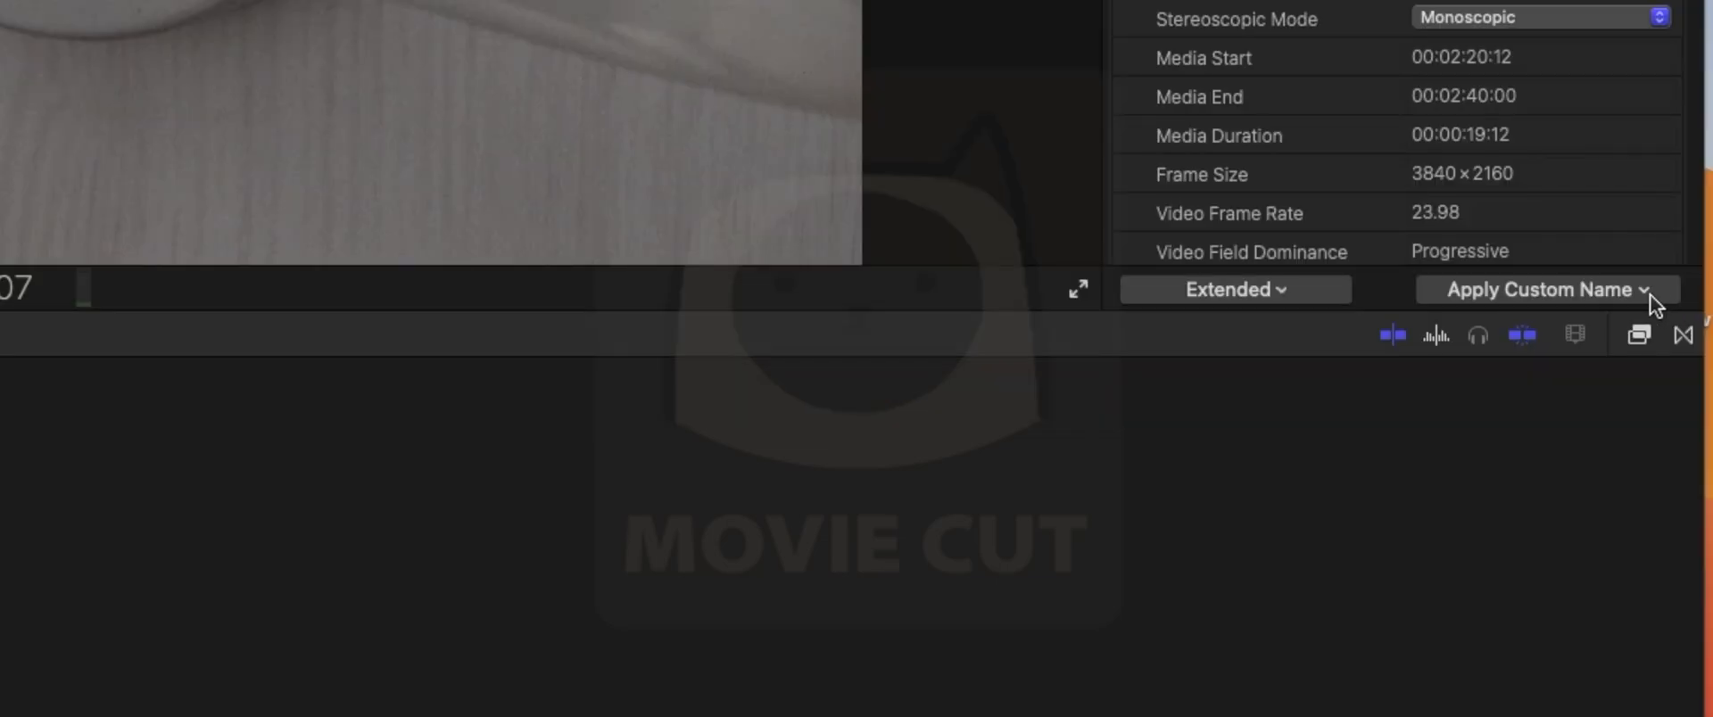
left_click(1704, 403)
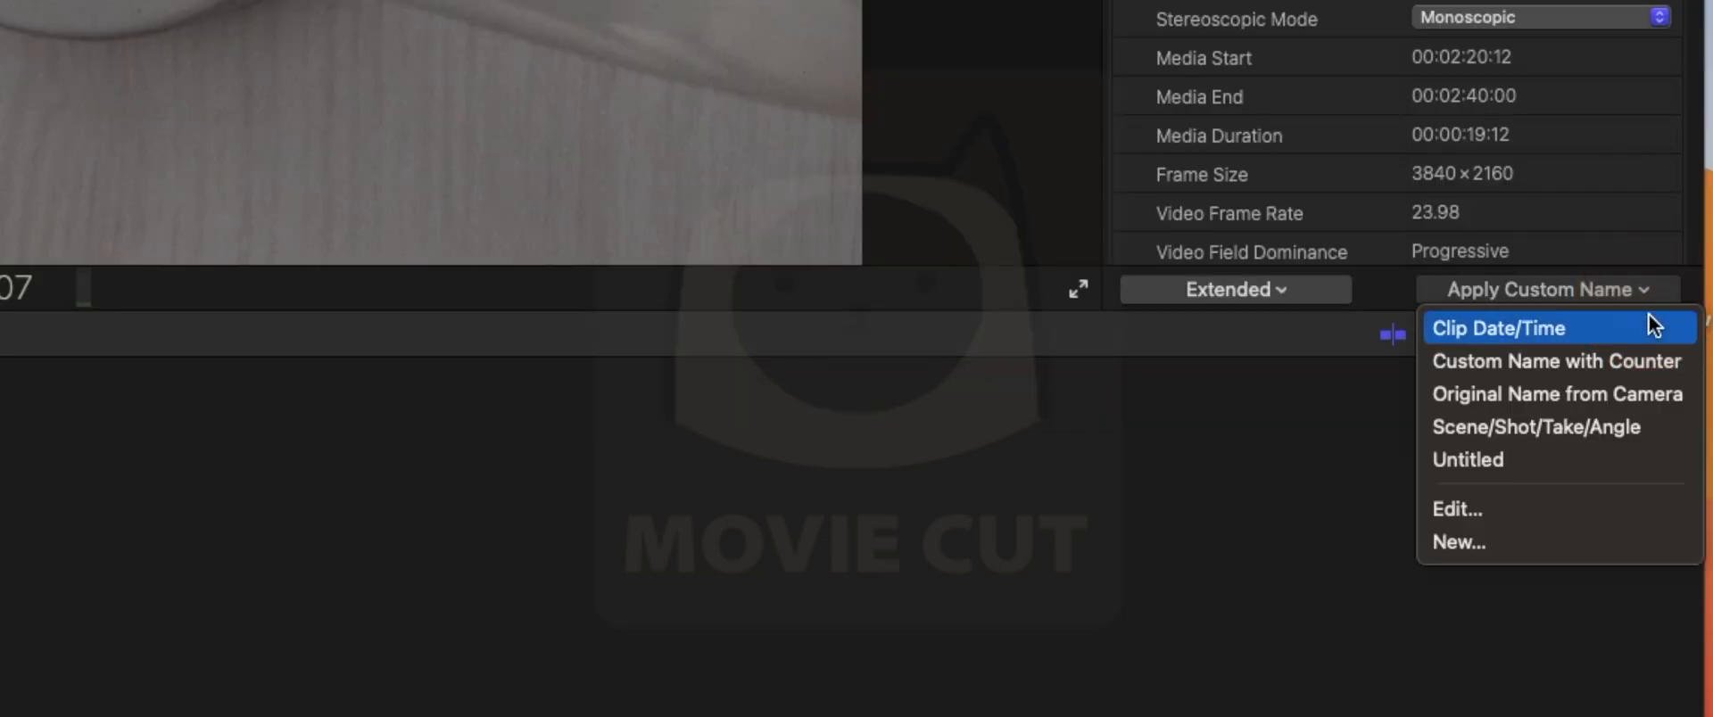
left_click(1626, 431)
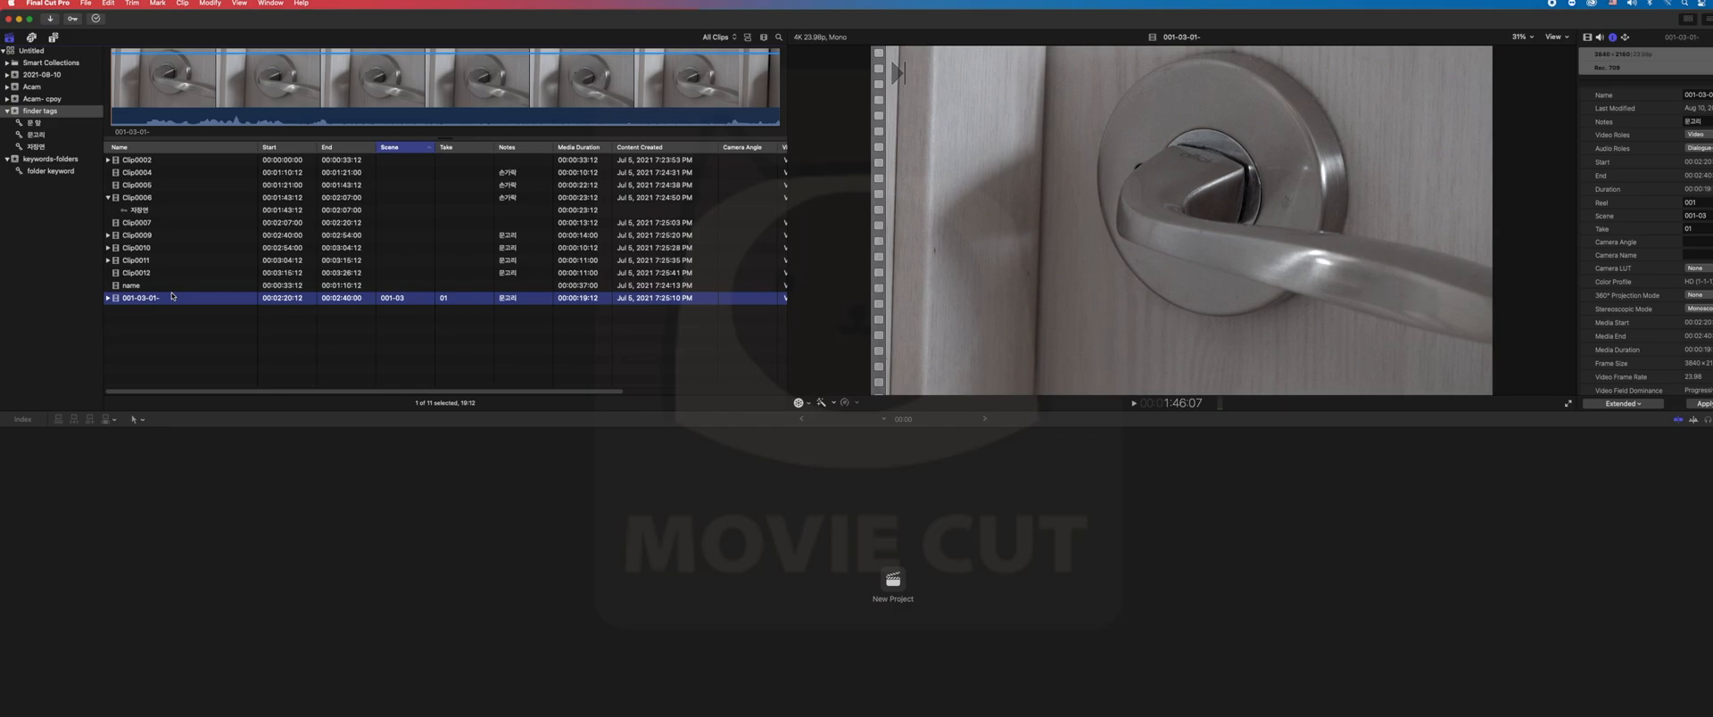
- Look through the clips in the list from Clip0002 down to Clip0009, checking each one's picture and notes
left_click(156, 188)
key("Up")
key("Up")
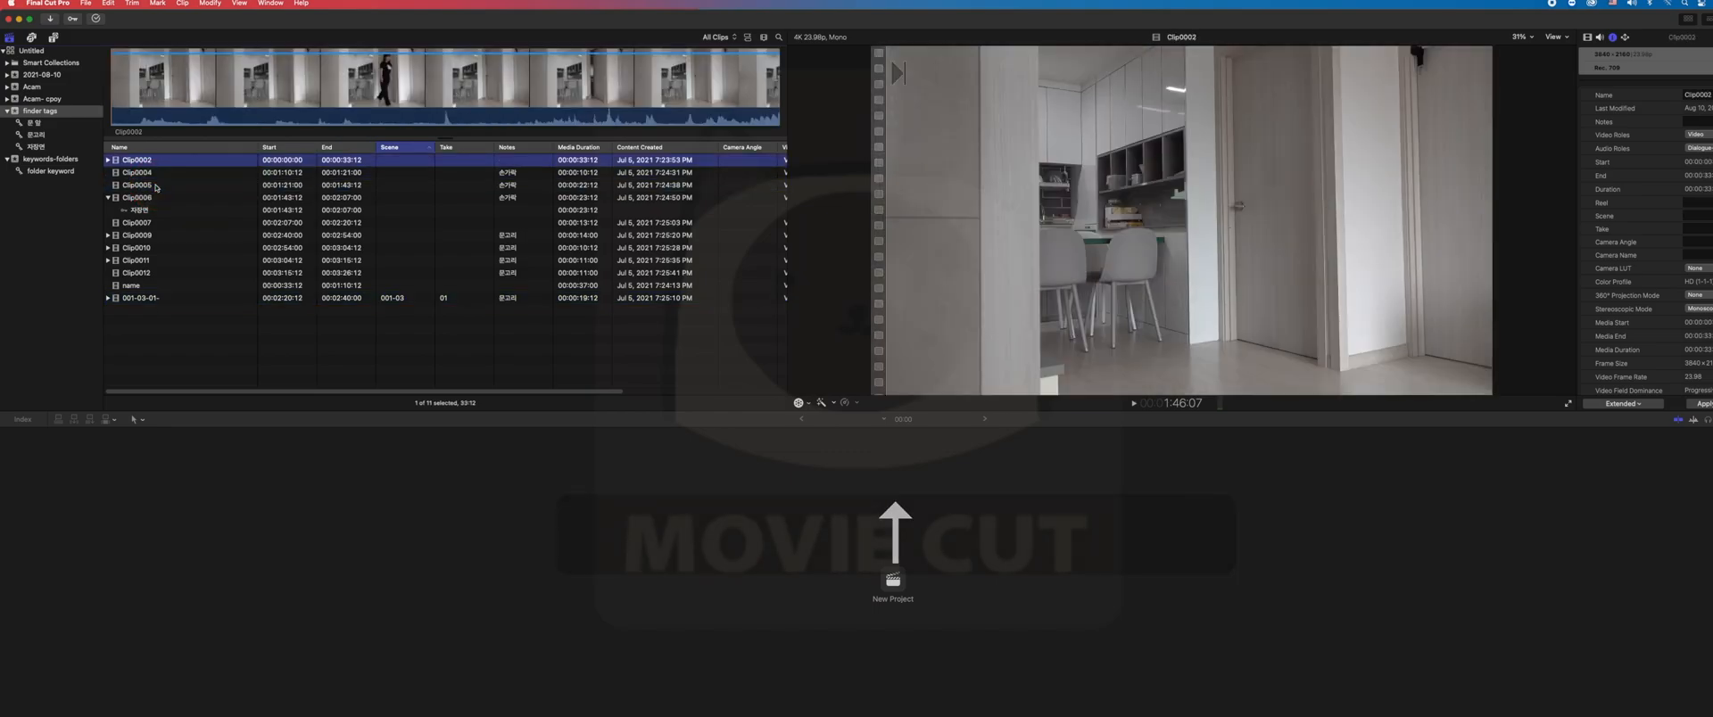
key("Down")
key("Down")
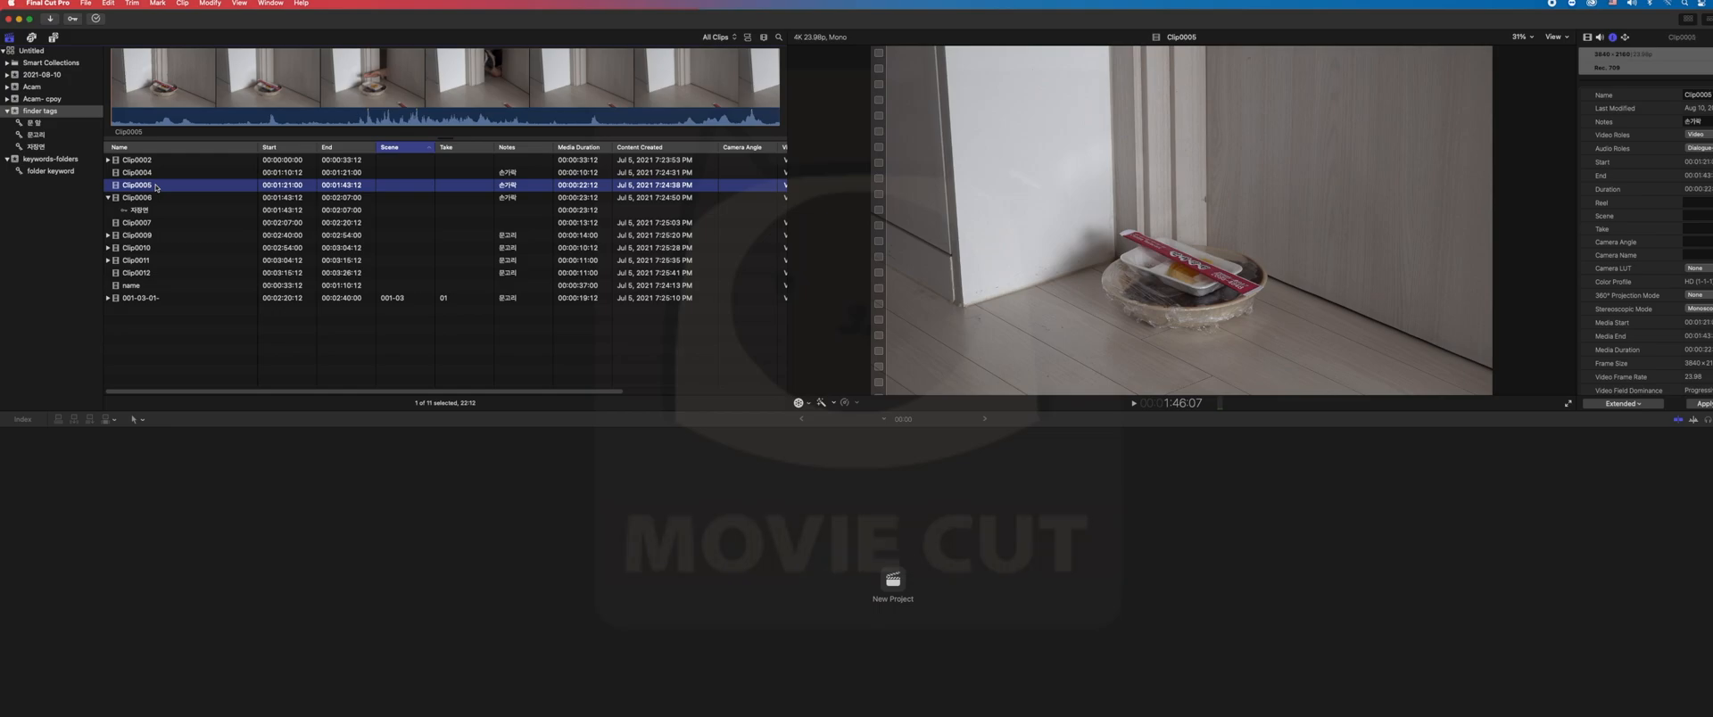
key("Down")
key("Down")
key("Down")
key("Down")
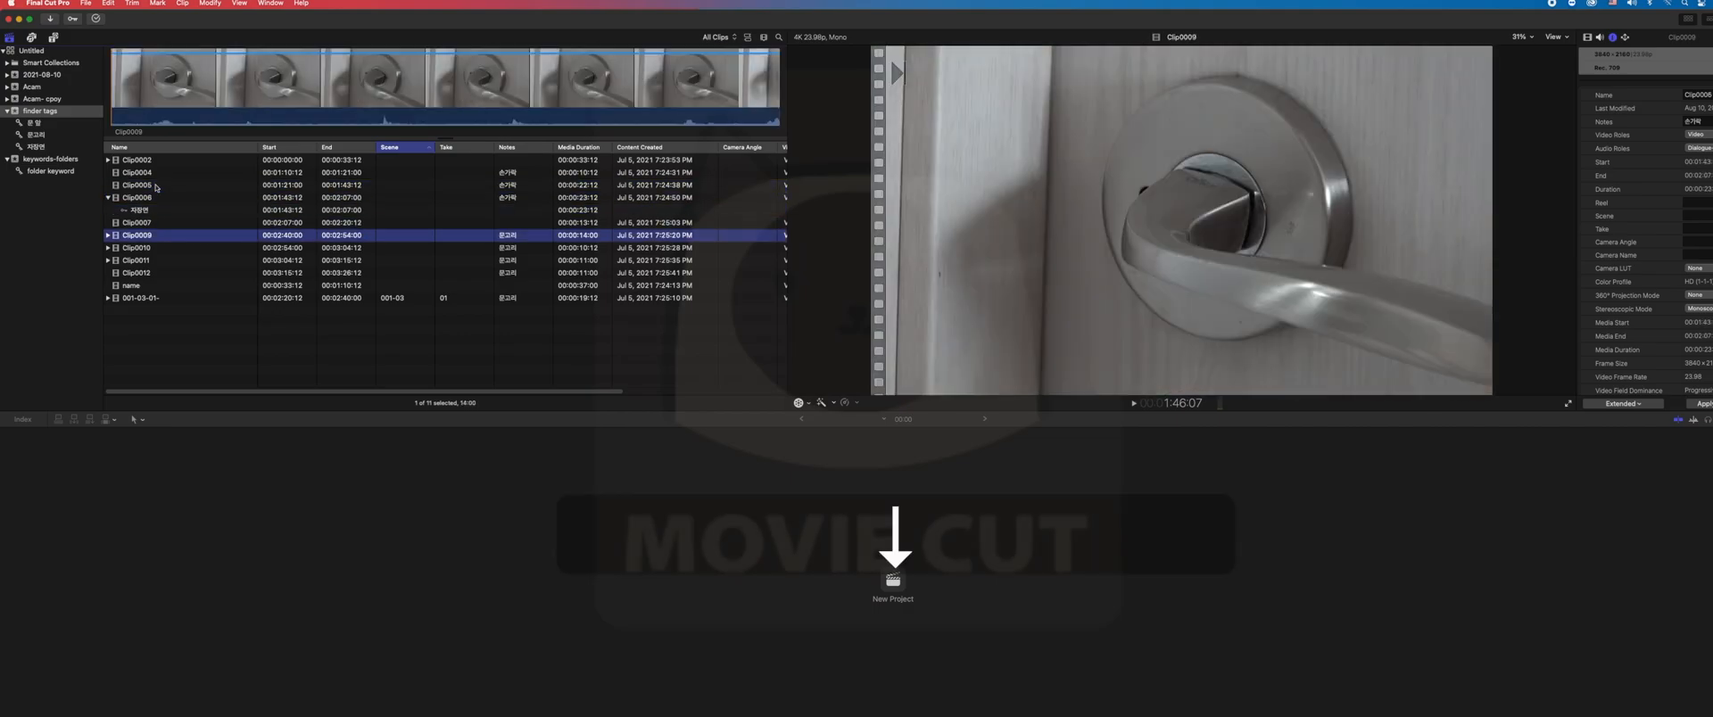
key("Up")
key("Down")
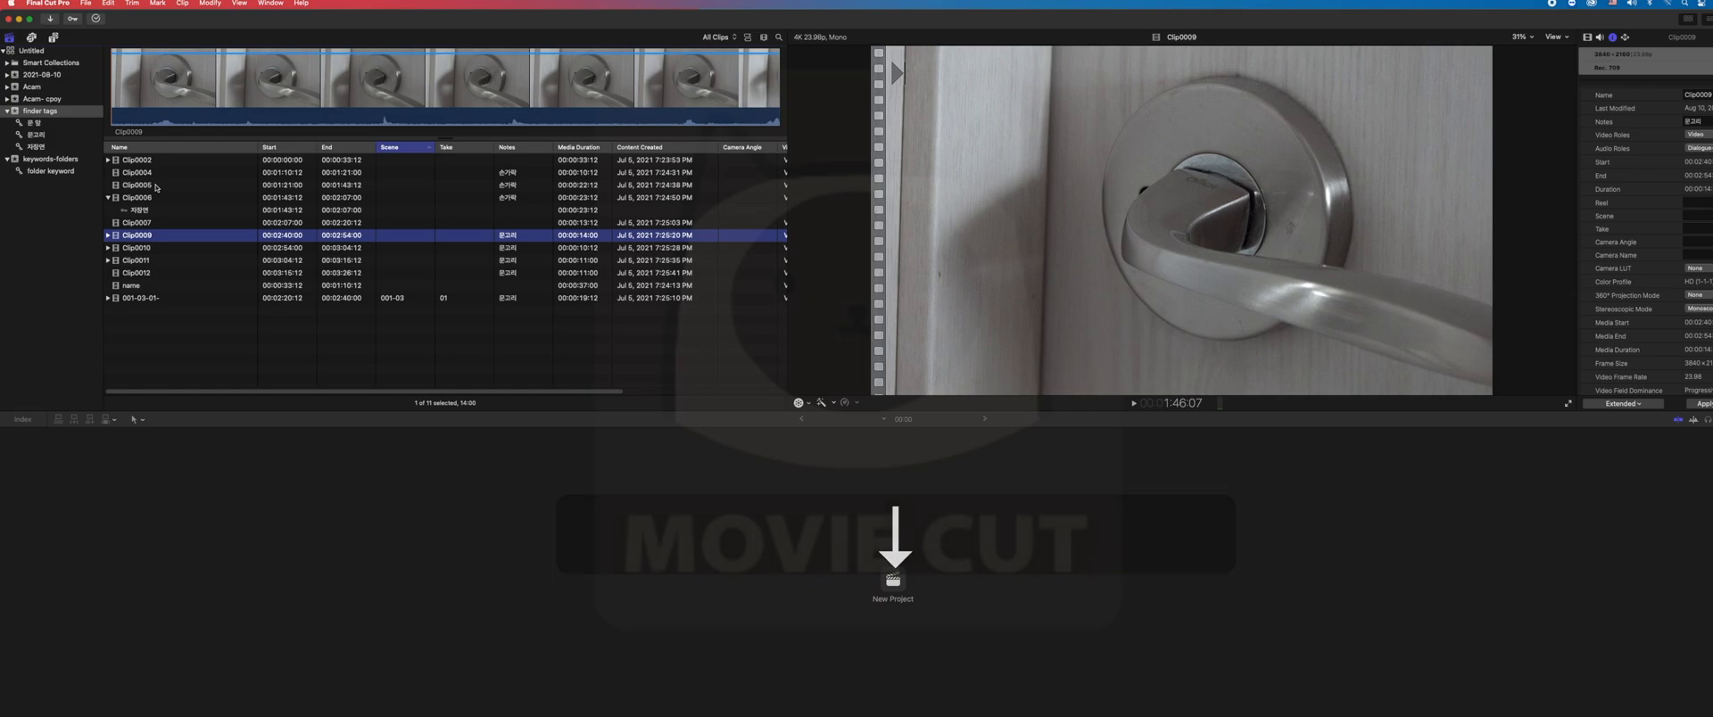
- Open the library's role editor from Clip0009 and add three new video roles and three new audio roles
right_click(176, 239)
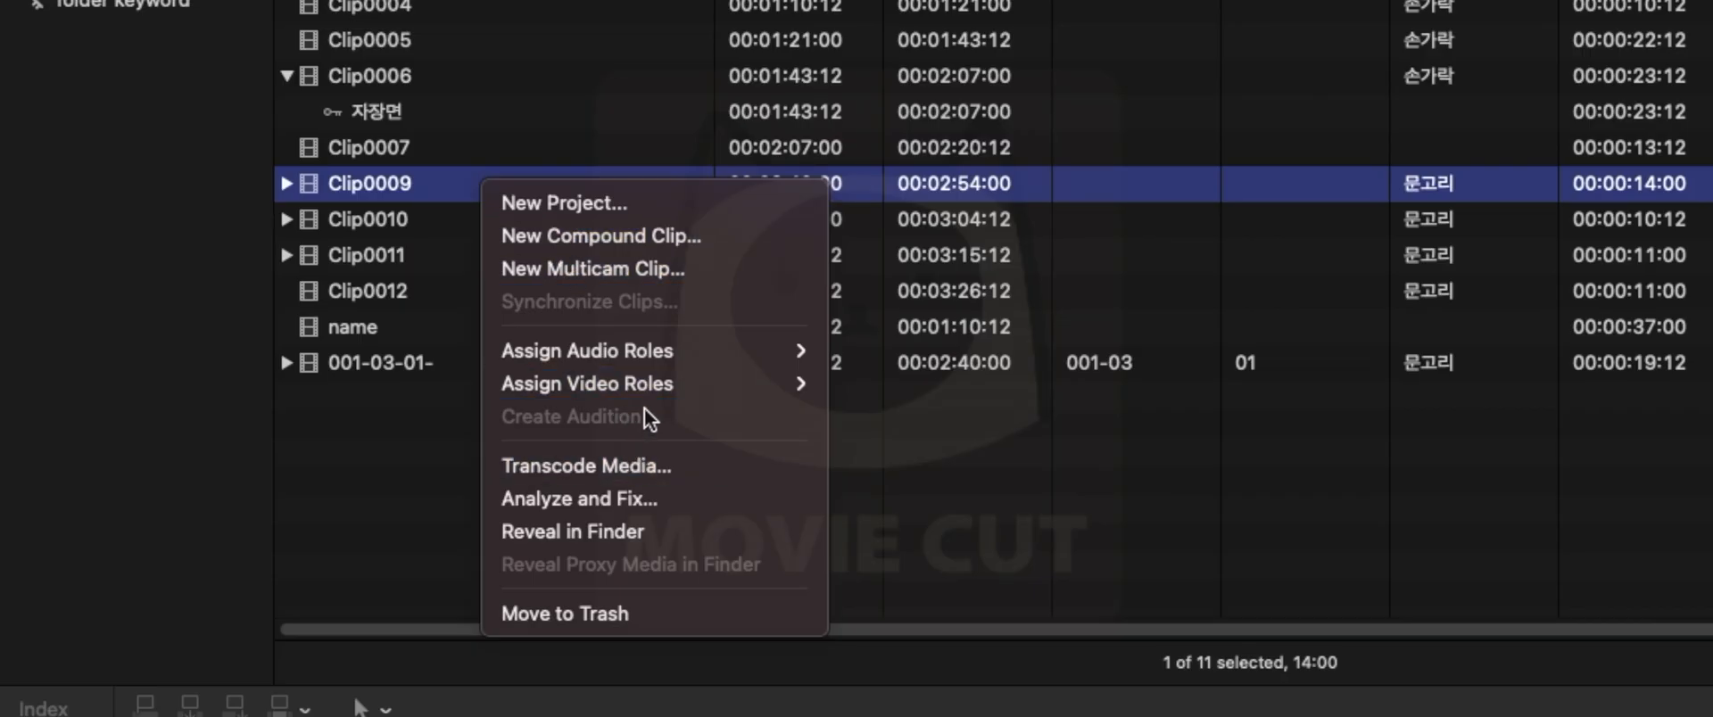
mouse_move(233, 301)
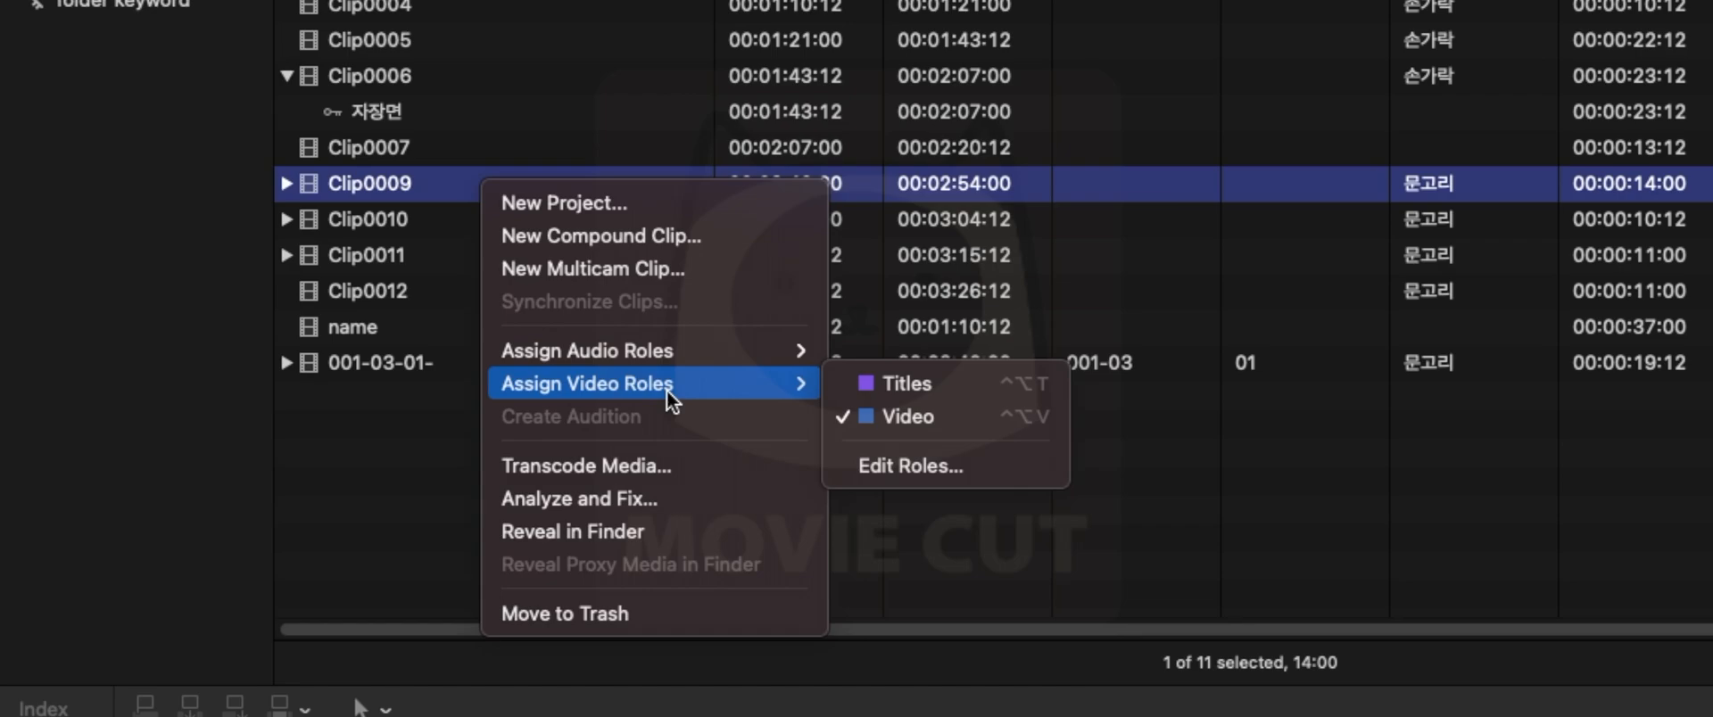
left_click(971, 482)
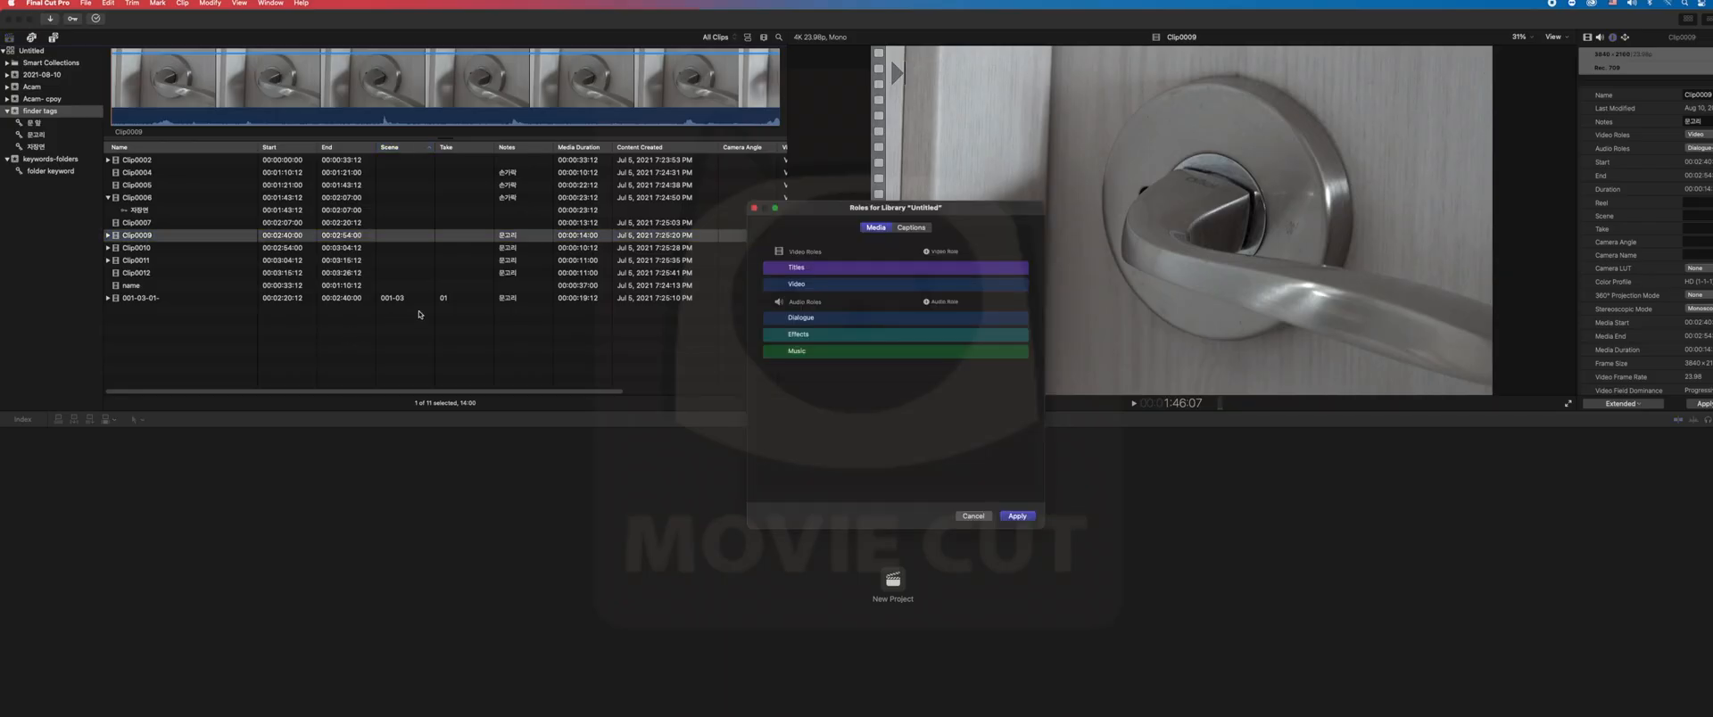
left_click_drag(796, 213, 659, 135)
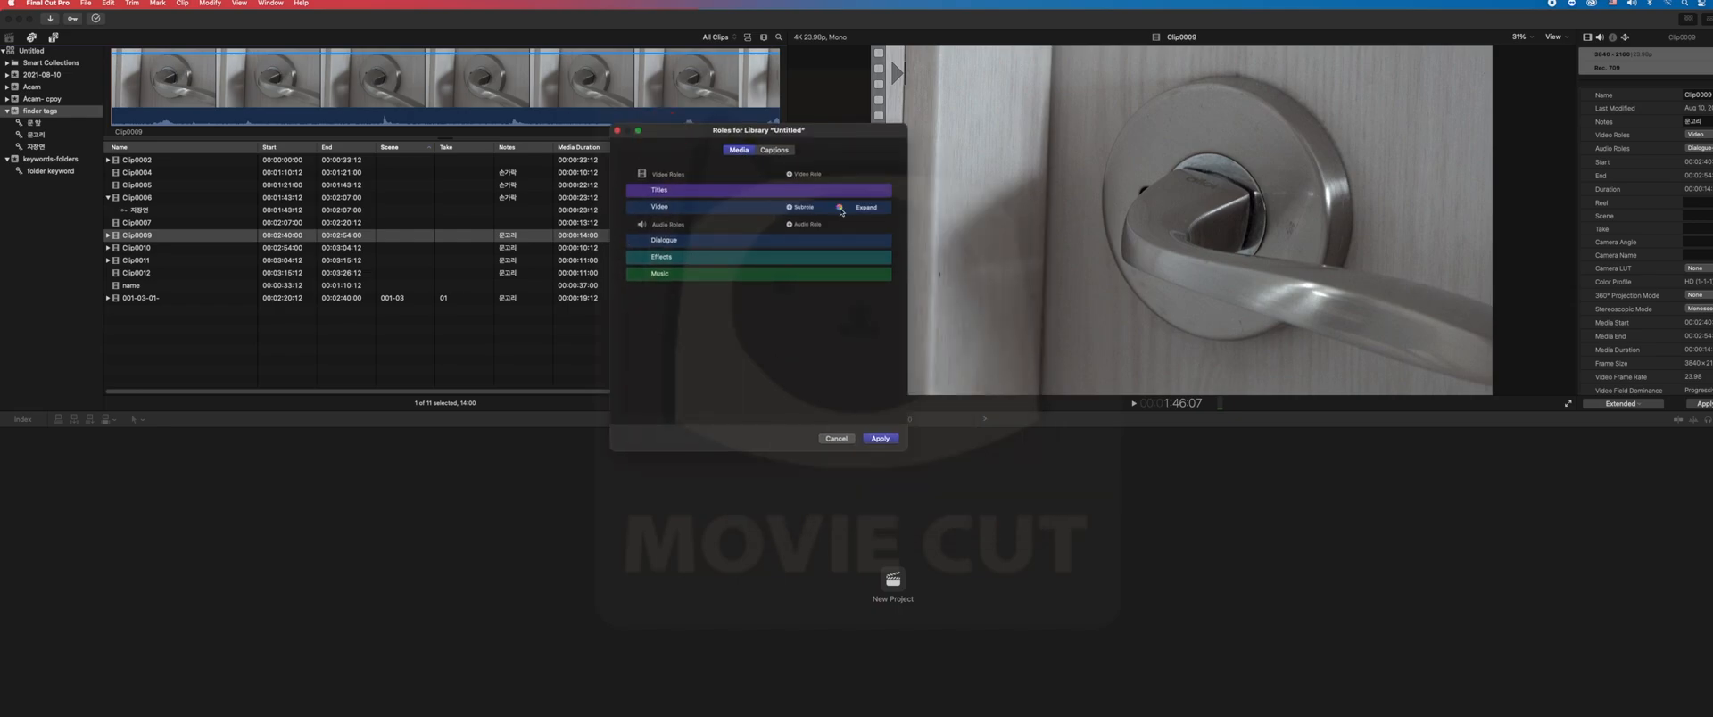
left_click(817, 175)
left_click(994, 126)
left_click(994, 126)
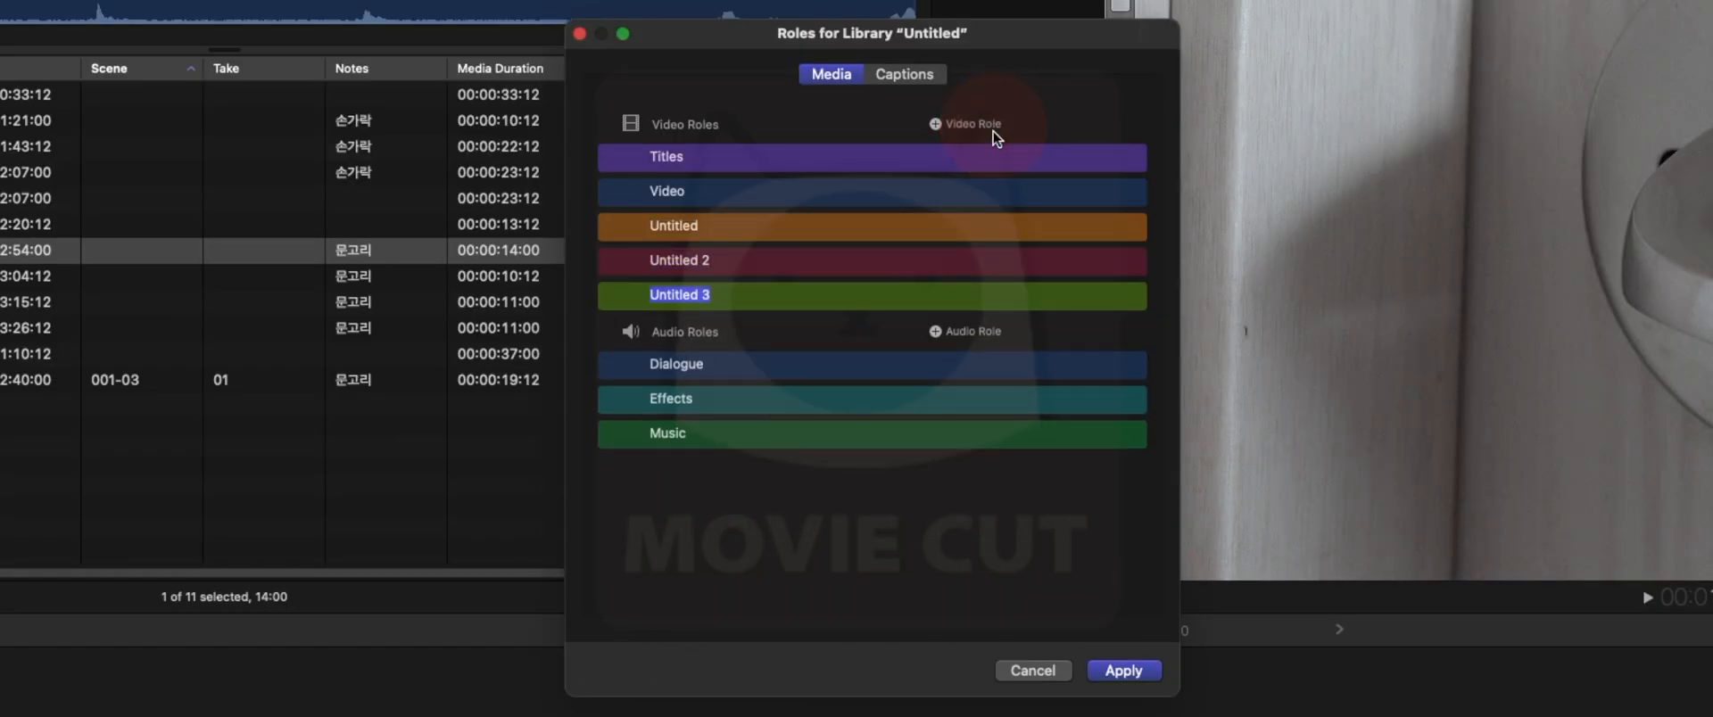
left_click(937, 332)
left_click(937, 332)
left_click(936, 332)
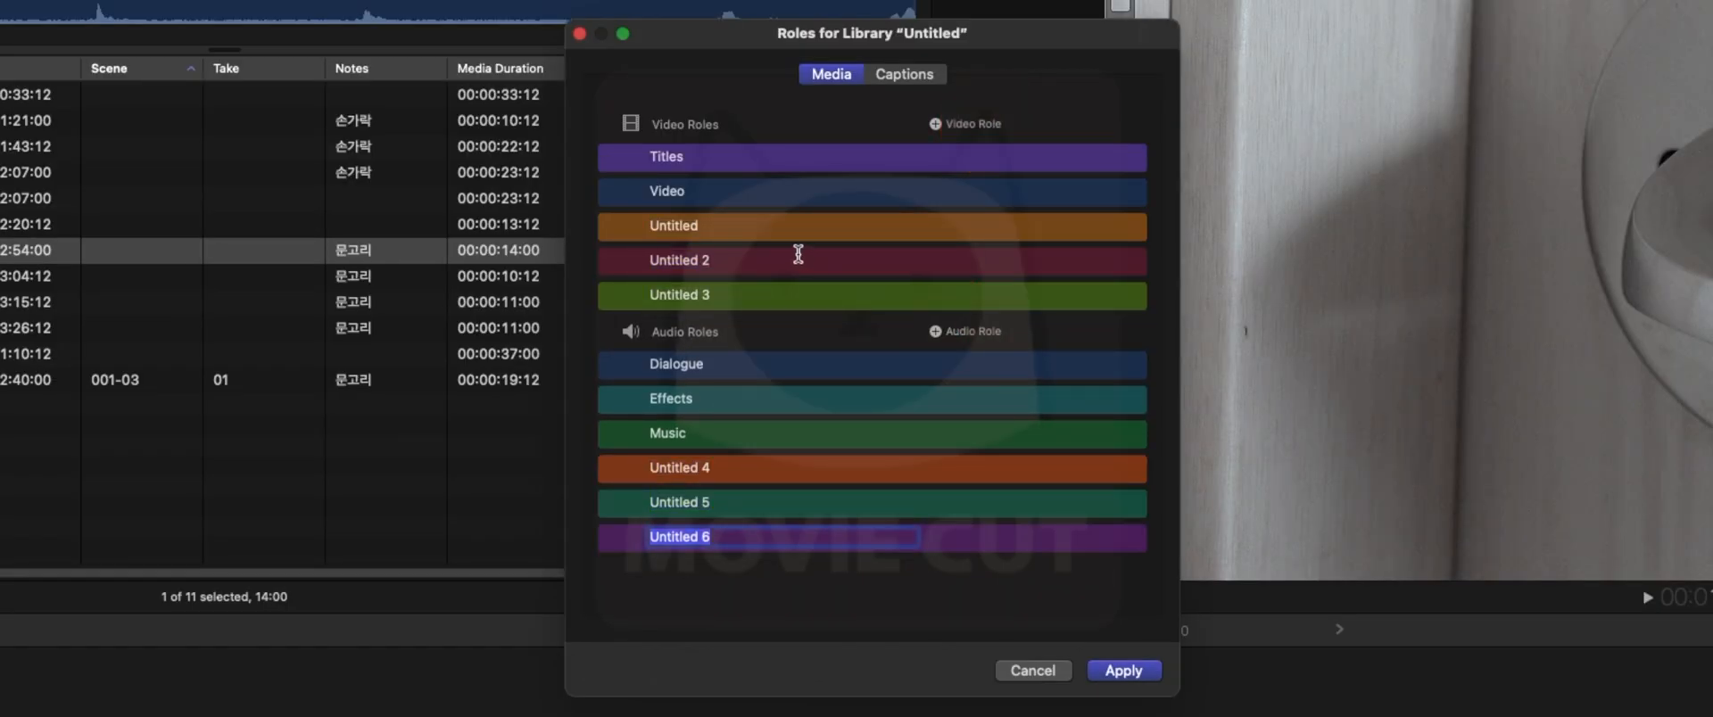
- Name the three new video roles INS, 인물 A and 인물 B
double_click(734, 227)
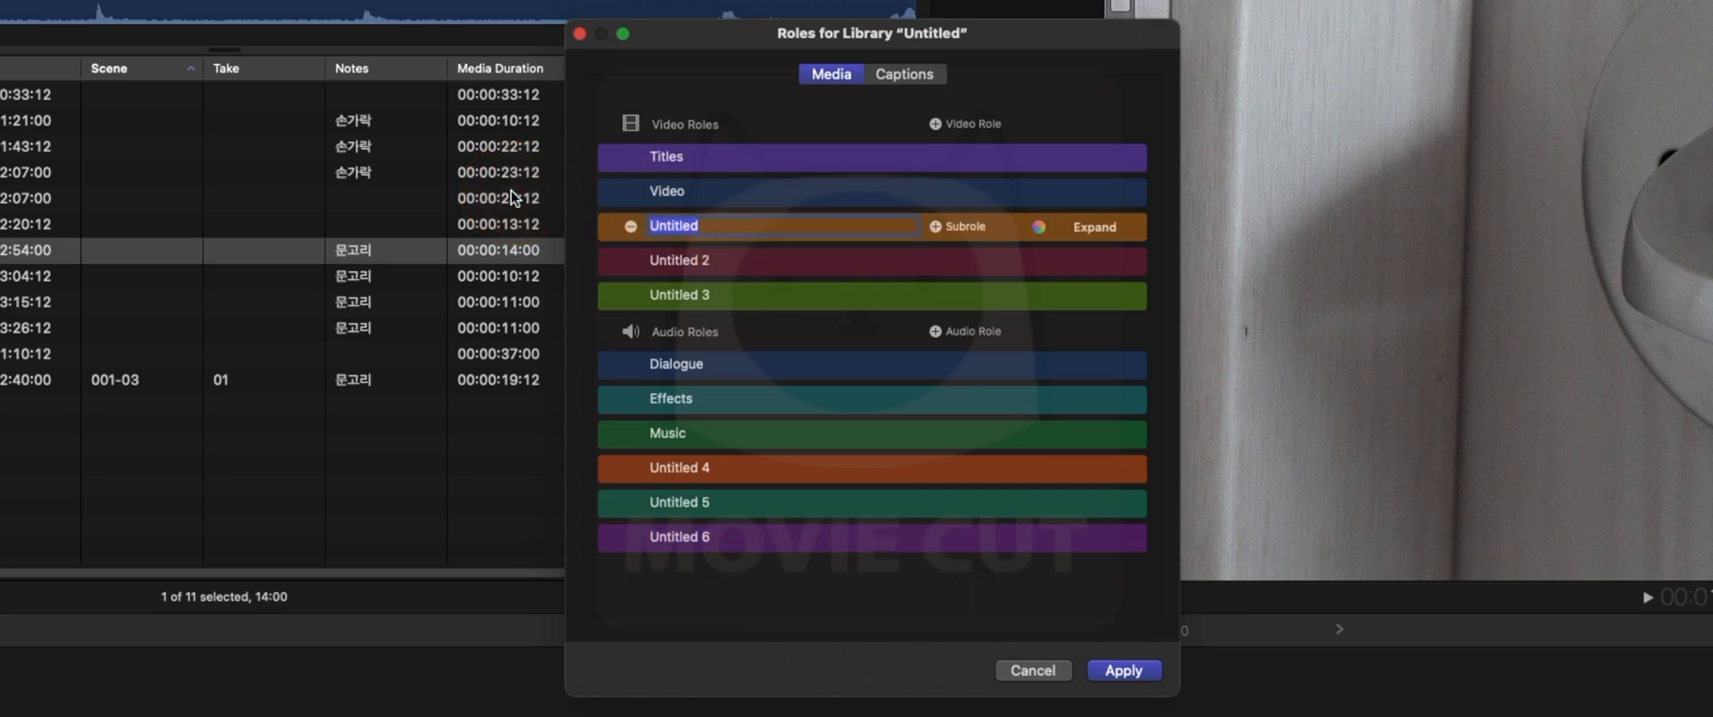
type("INS")
left_click(754, 263)
left_click_drag(754, 263, 574, 233)
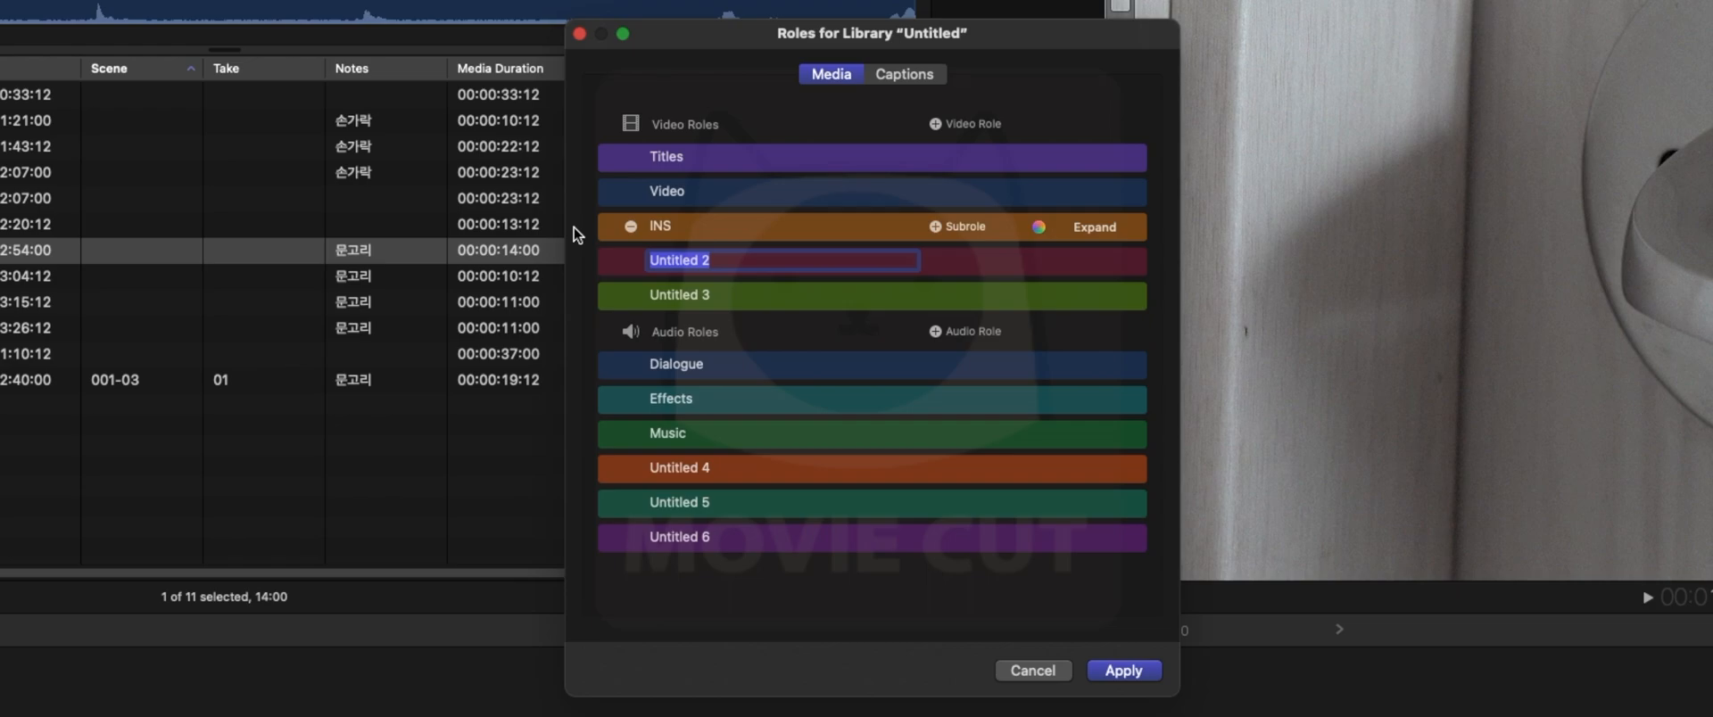
key("BackSpace")
key("shift")
key("shift")
type("인물 A")
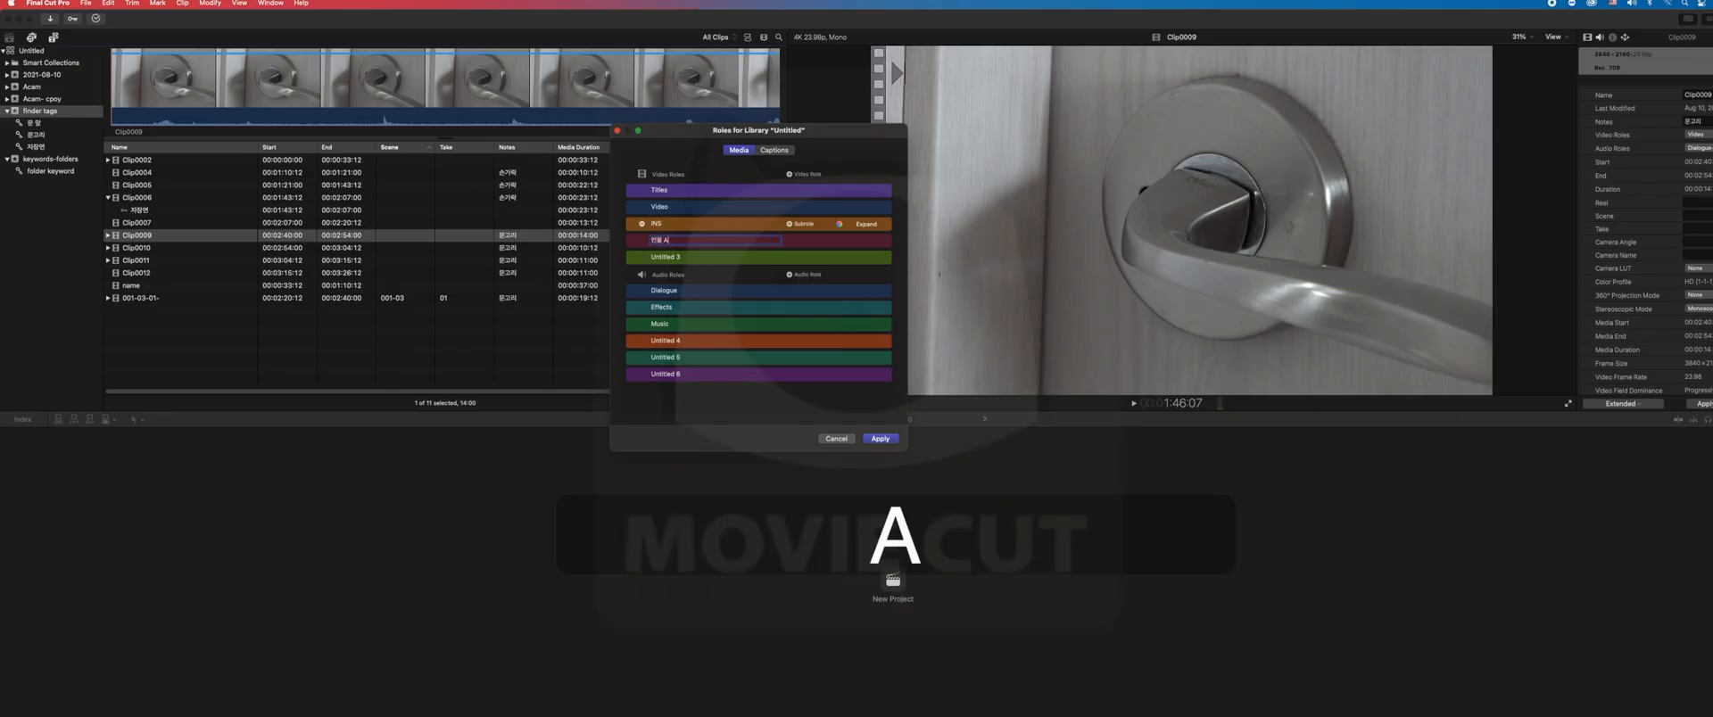
left_click(684, 259)
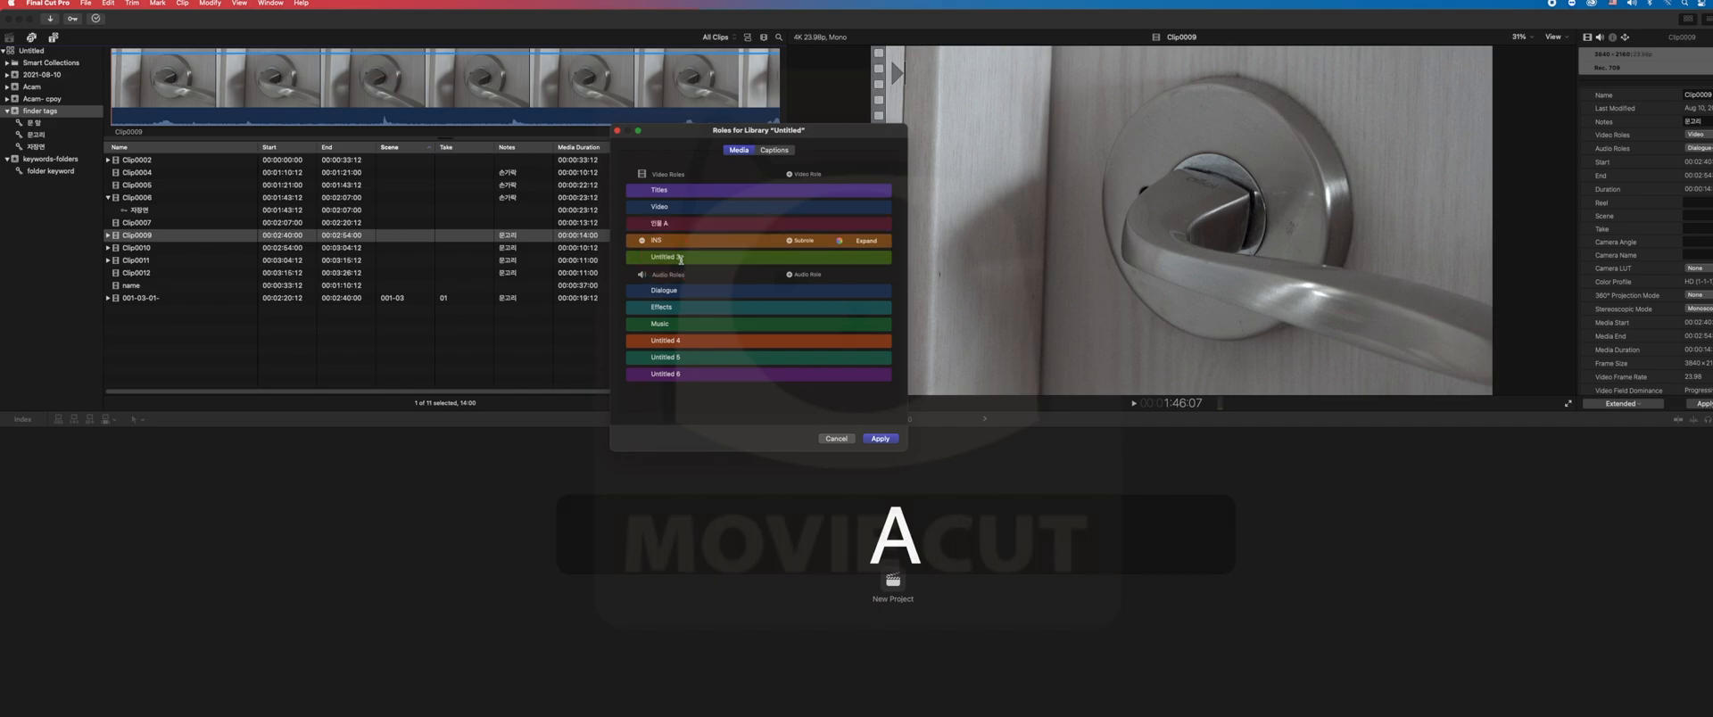
type("인물 B")
key("Return")
- Name the first two new audio roles 인물 a and 인물 b
left_click(687, 340)
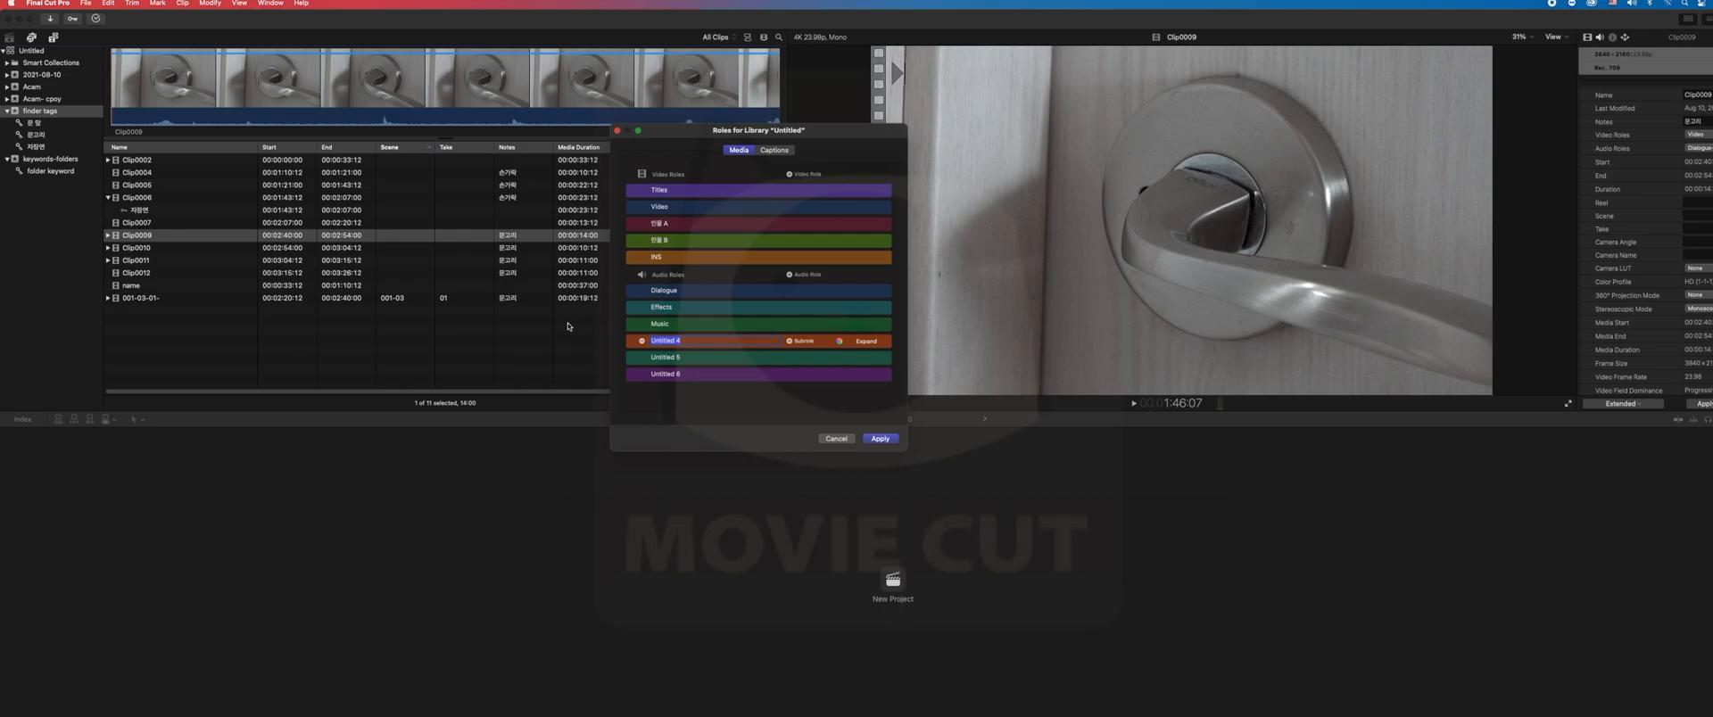
type("인물 A")
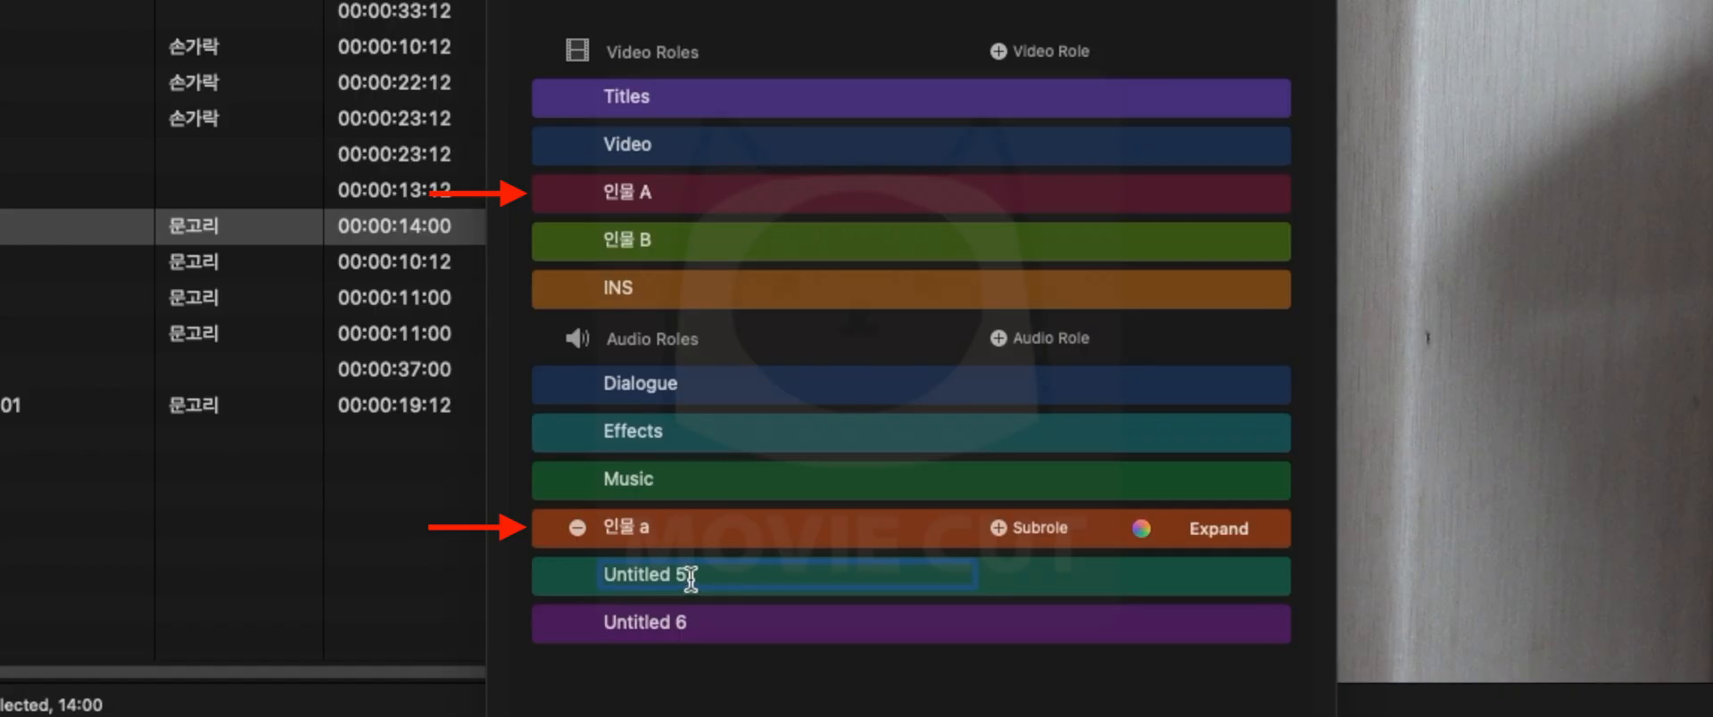
left_click(701, 357)
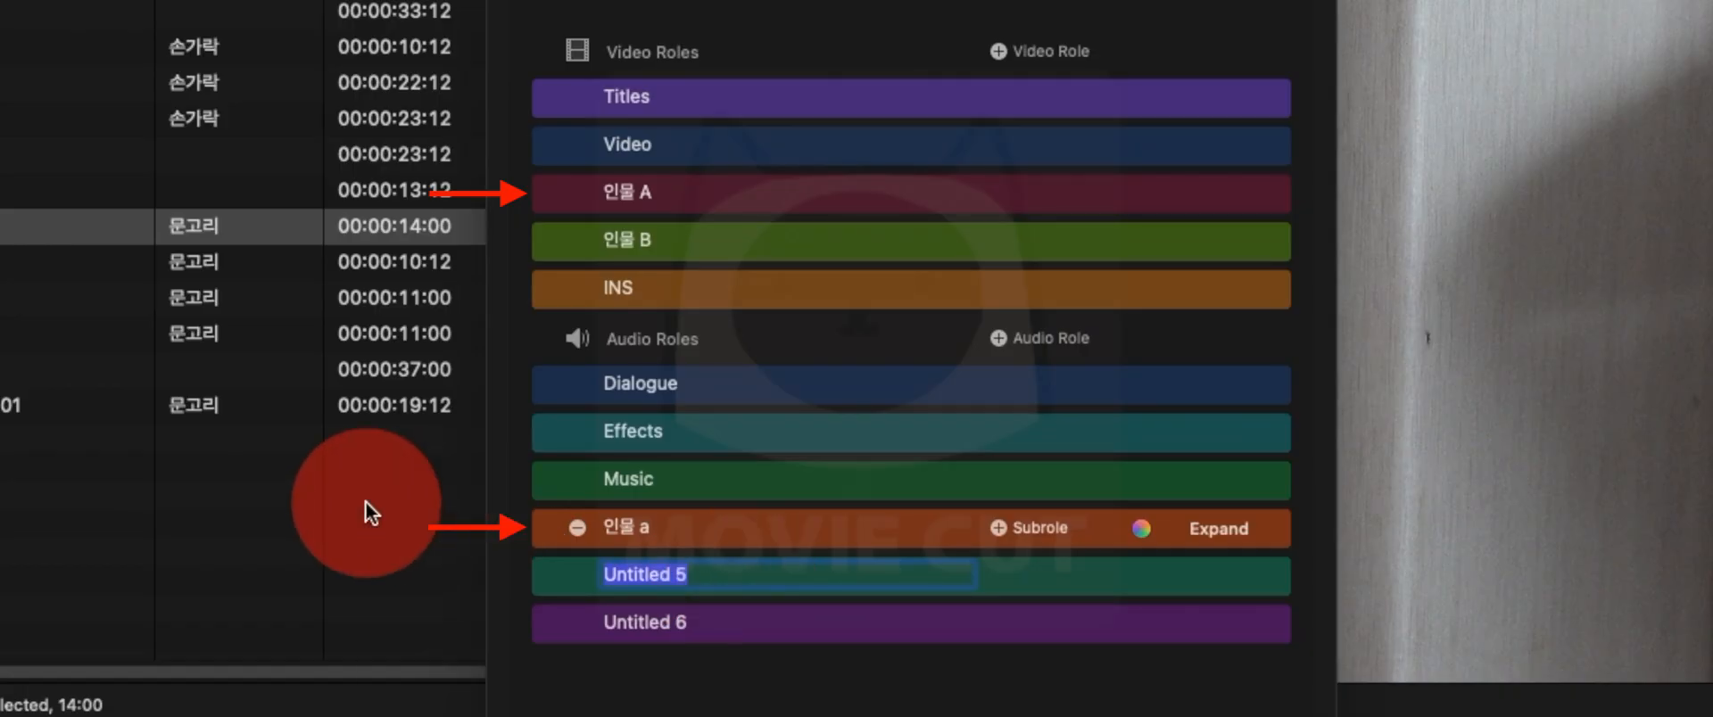
type("이")
key("BackSpace")
key("BackSpace")
type("인물 ㅠ")
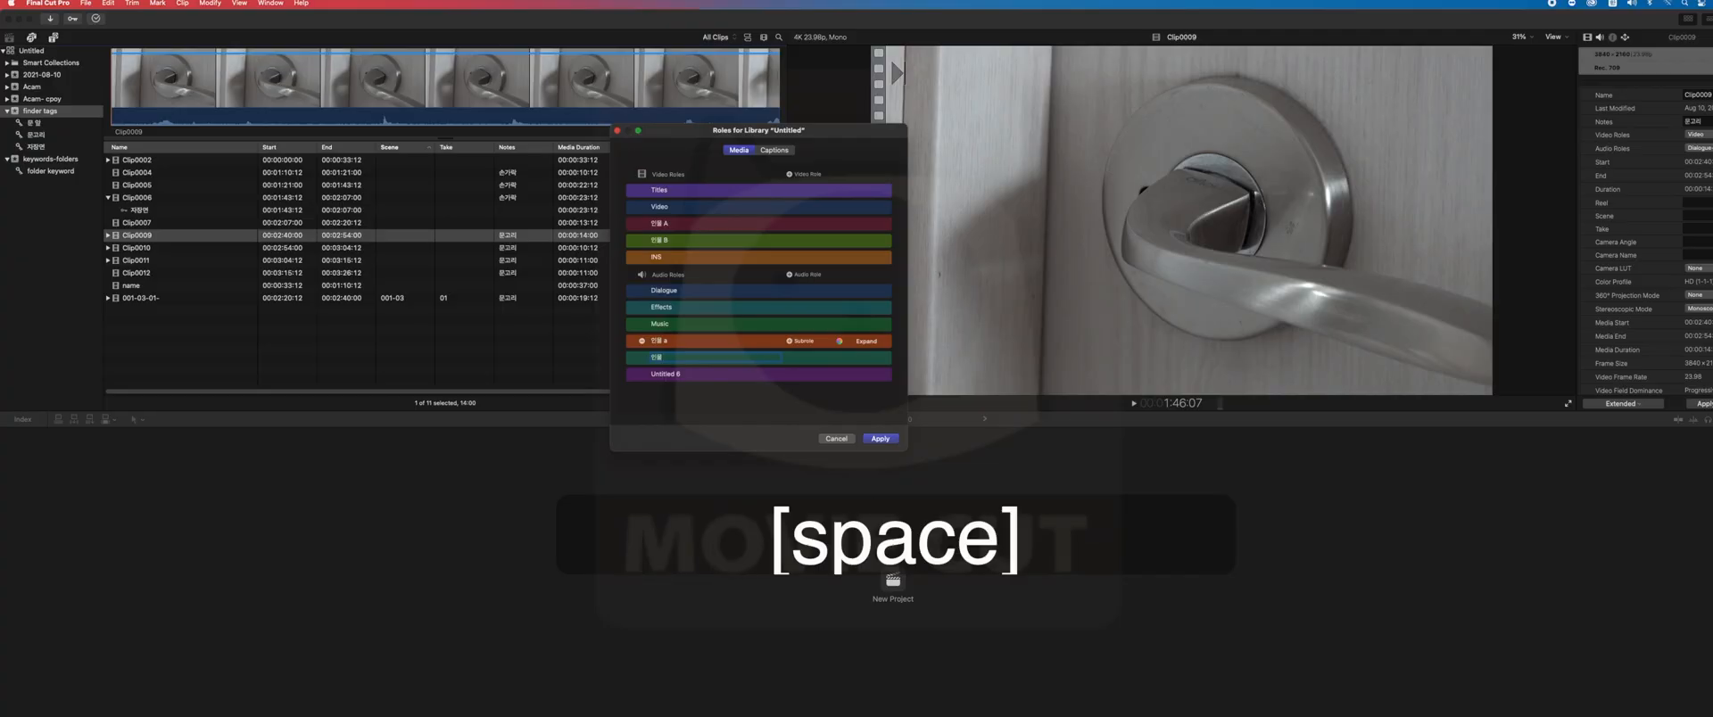
key("Caps_Lock")
type("b")
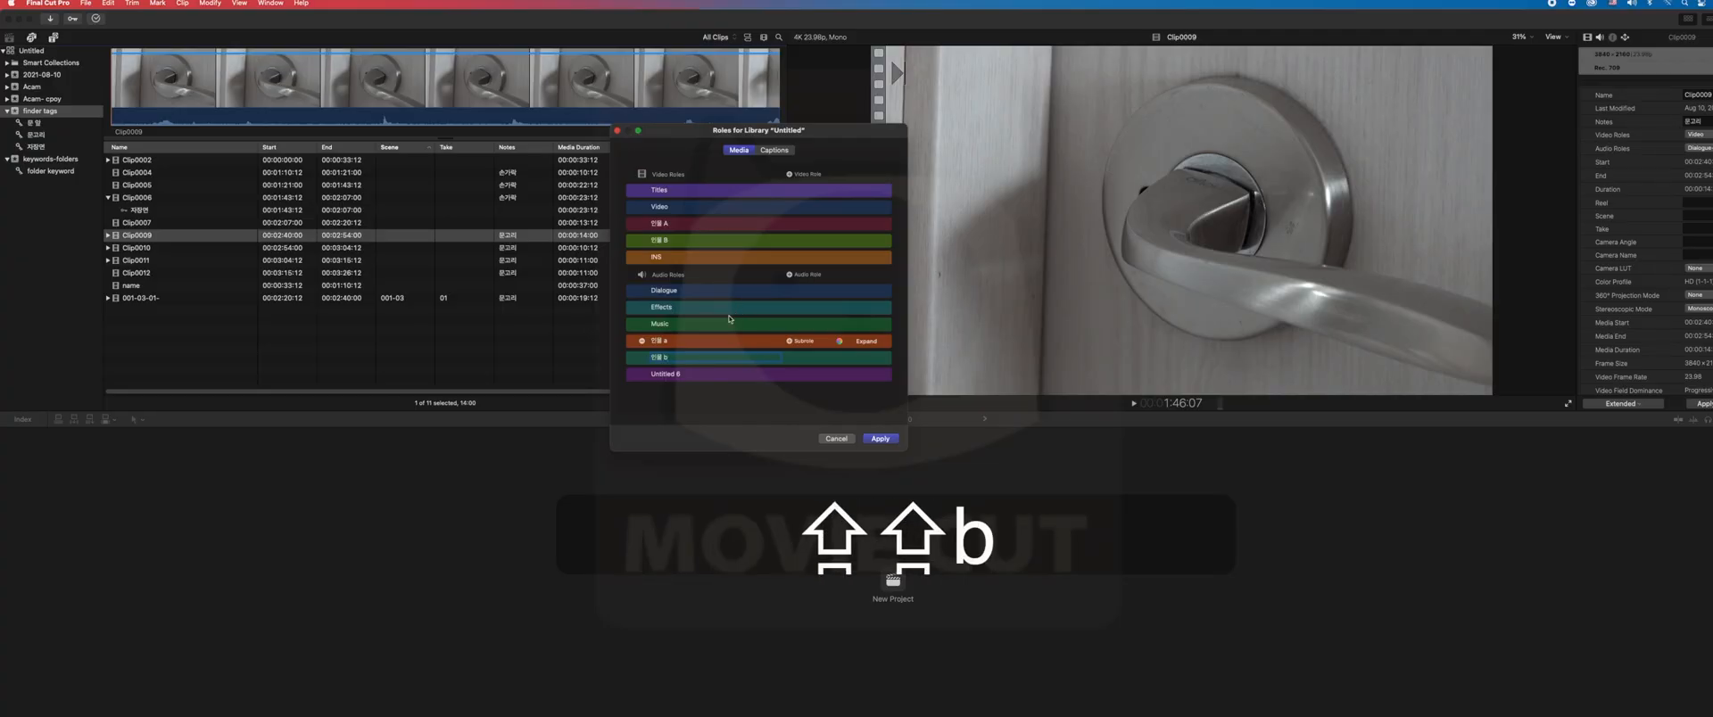
- Name the third new audio role 인물 c and apply the role changes to the library
left_click(705, 374)
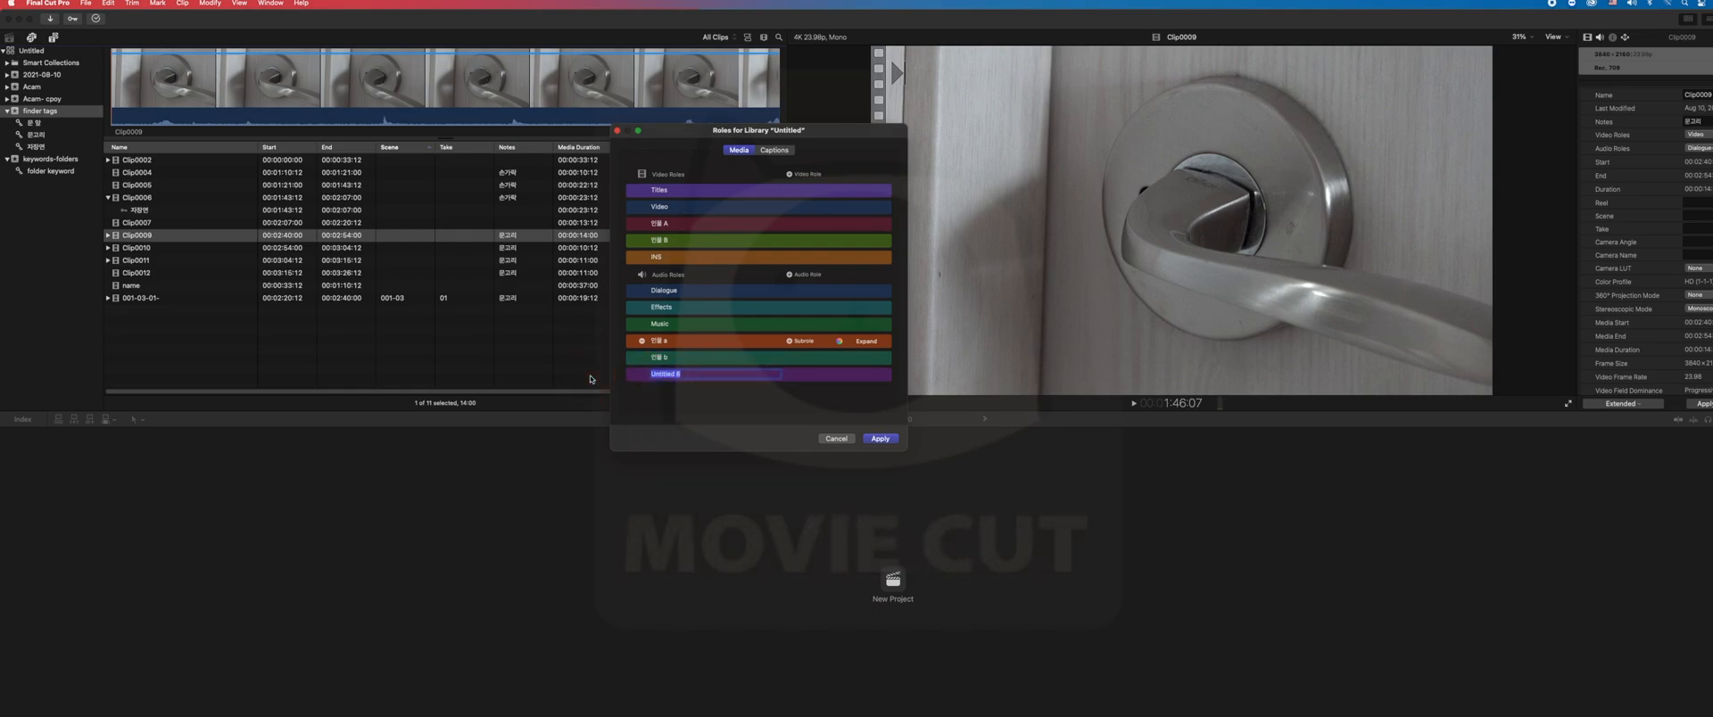
type("인물 c")
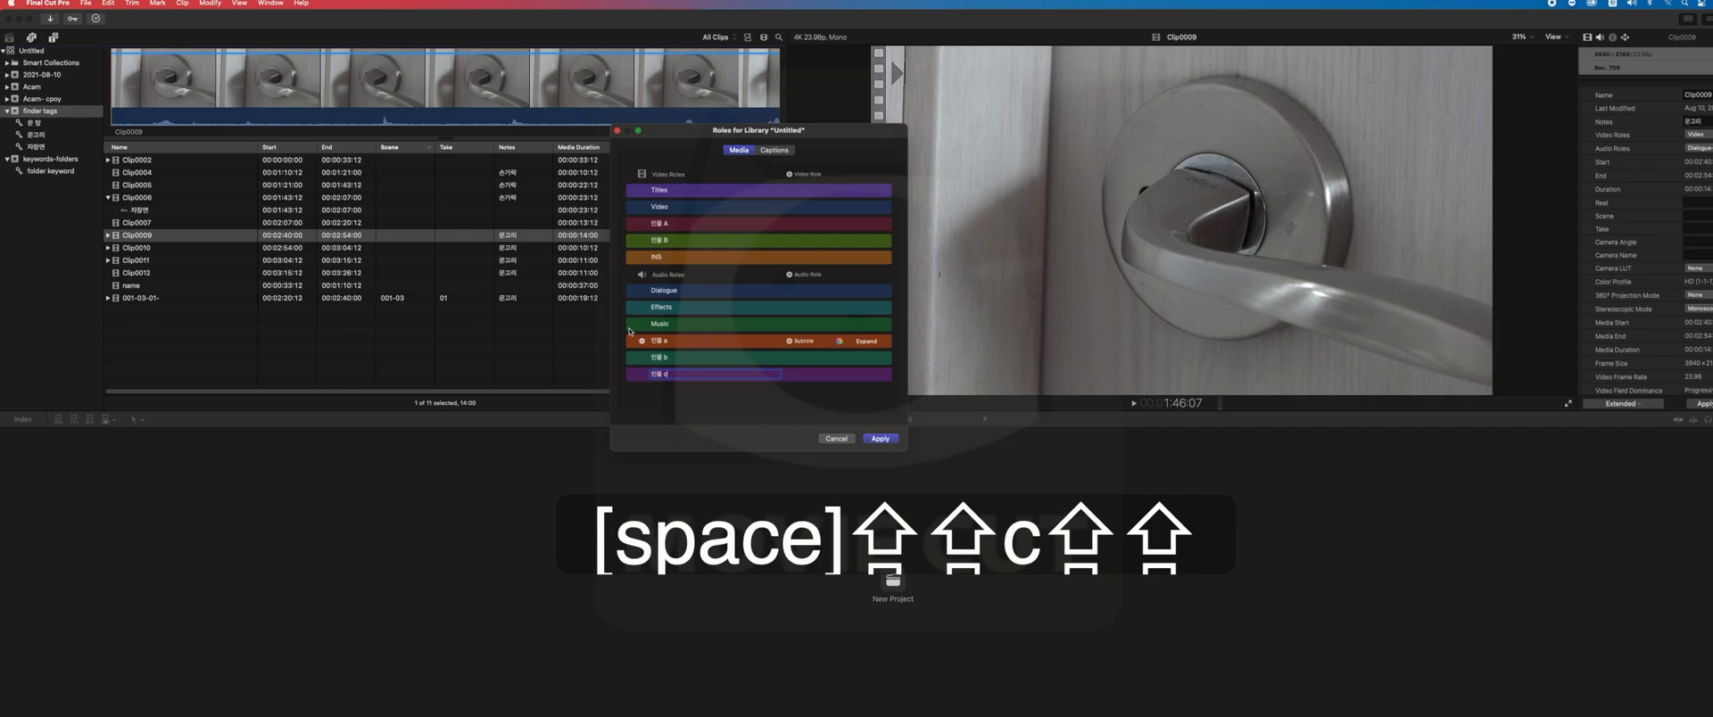
left_click(762, 407)
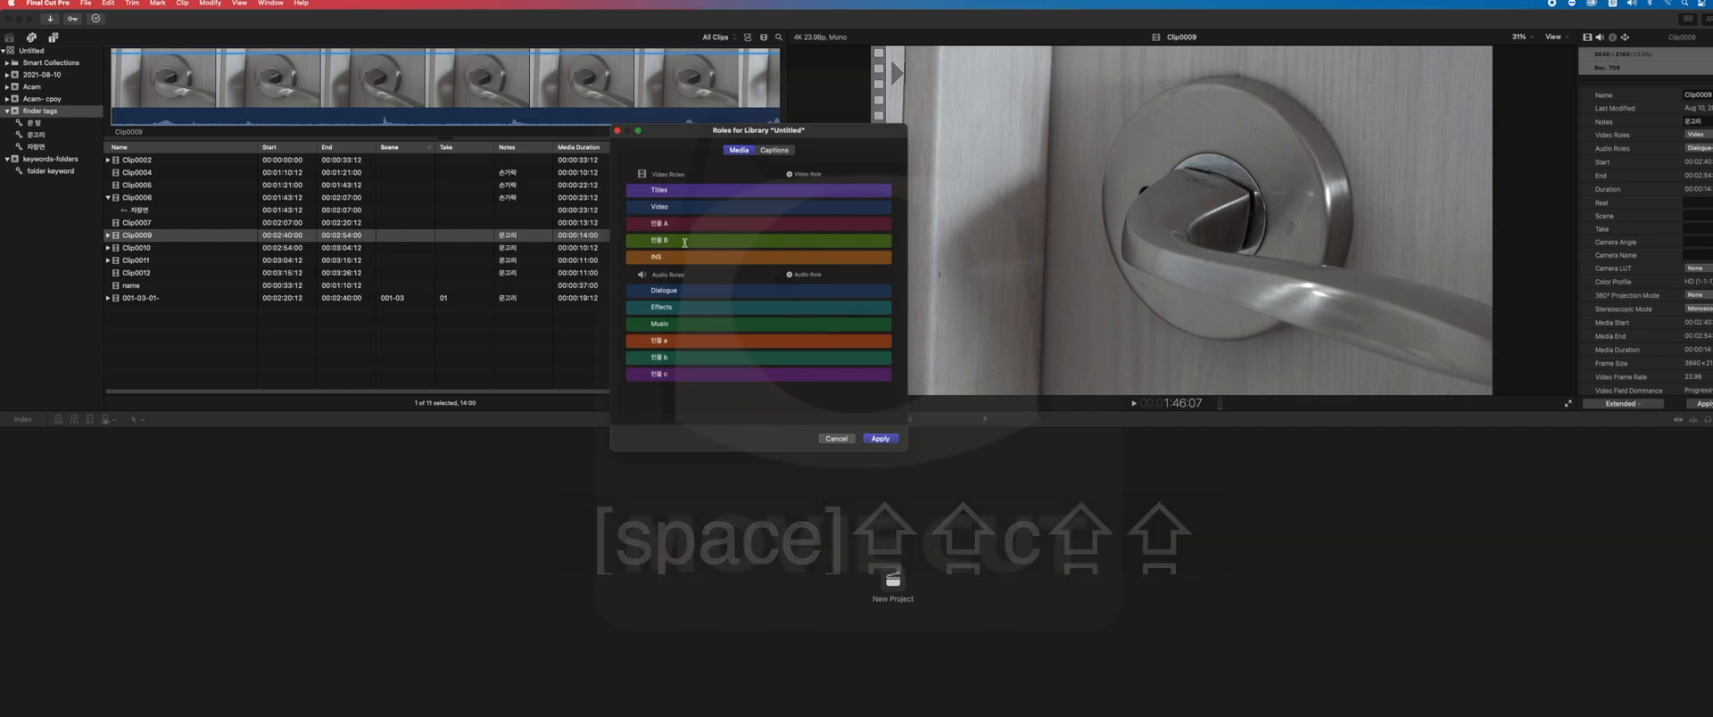
left_click(880, 438)
left_click(306, 336)
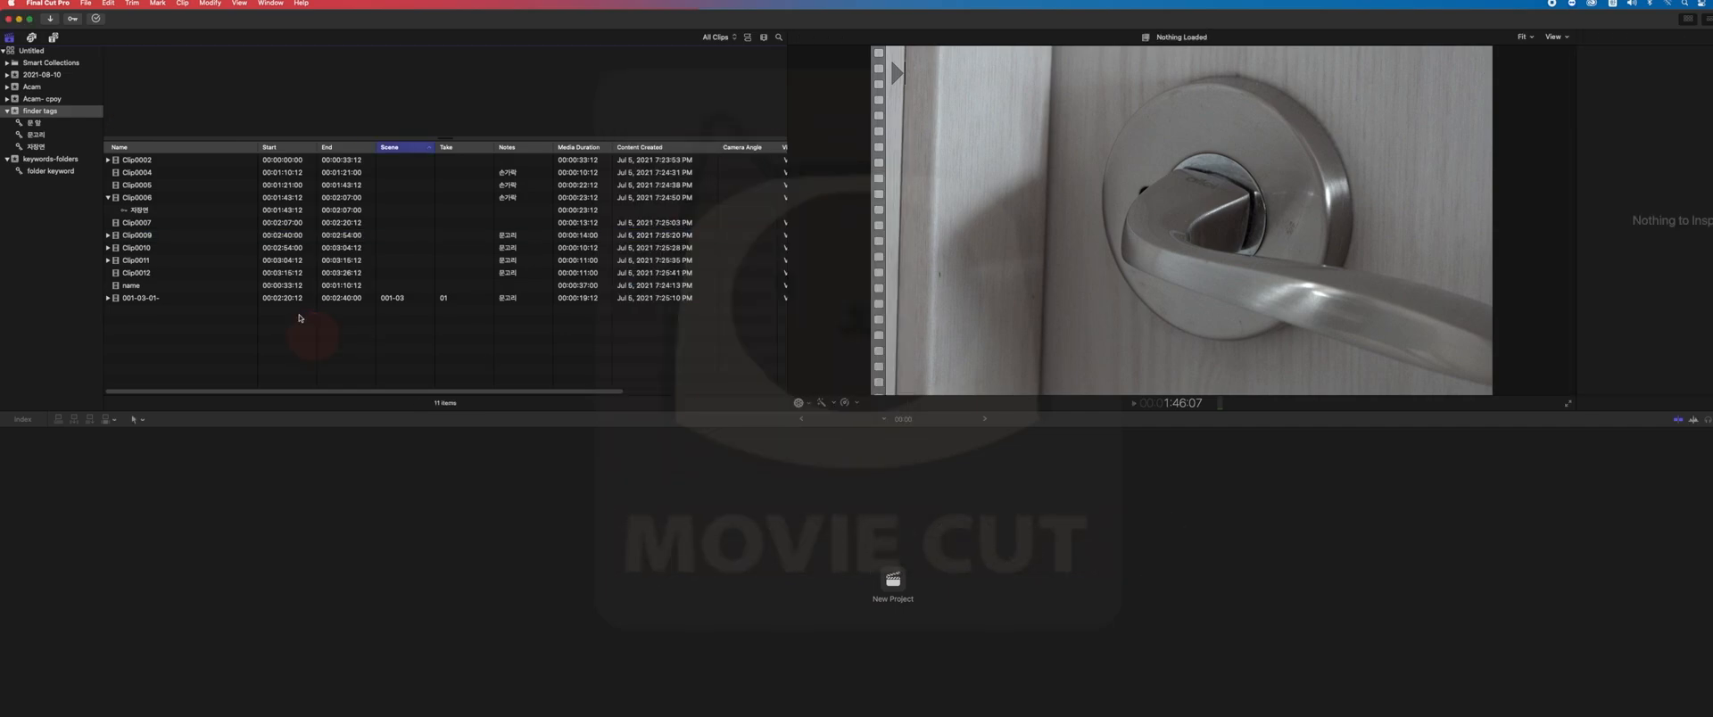
- Assign the video role 인물 A to Clip0010
left_click(209, 253)
key("super+4")
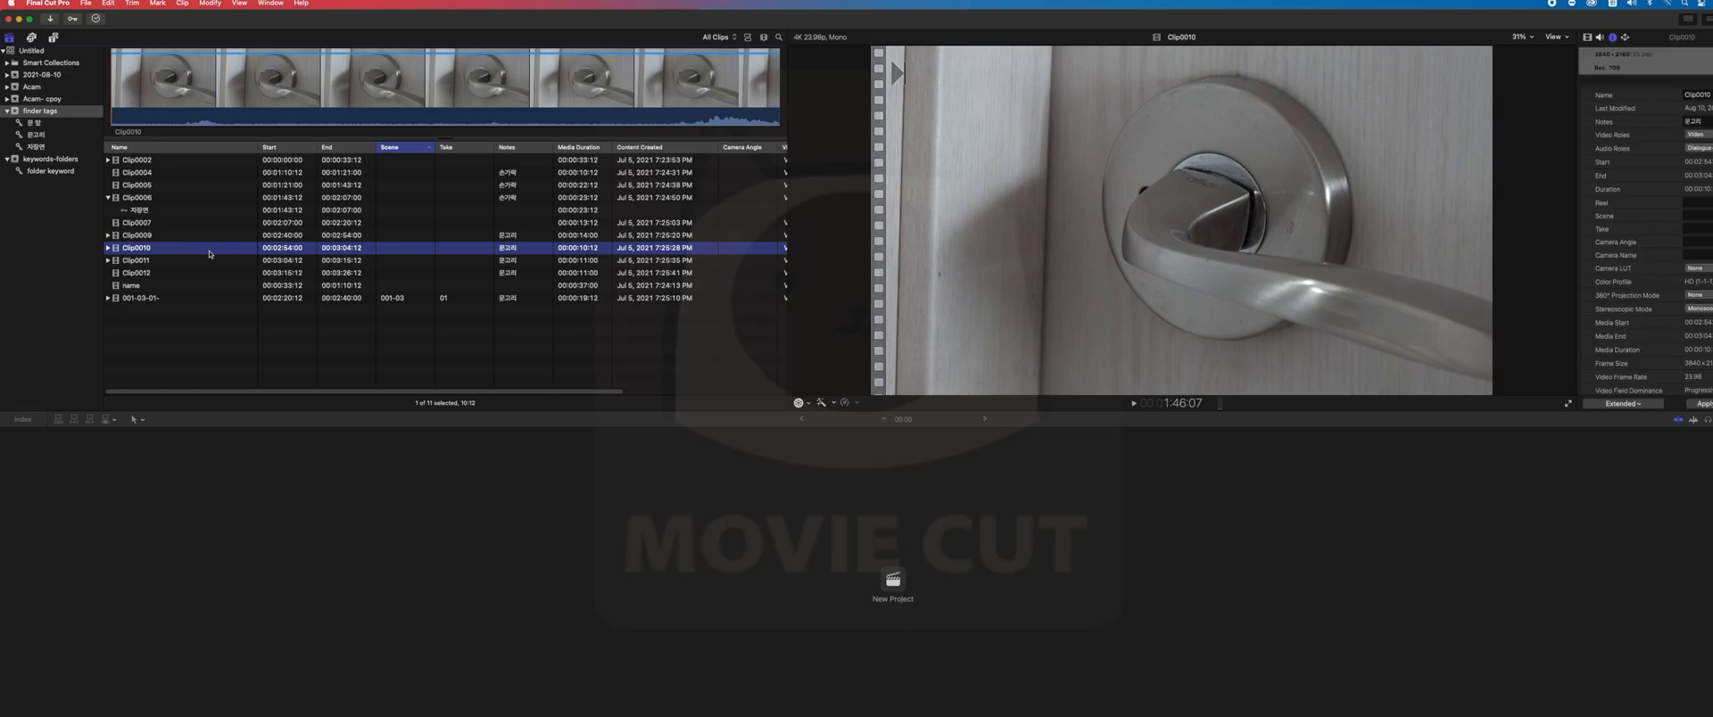
right_click(210, 254)
mouse_move(285, 321)
left_click(354, 343)
- Assign the video role INS and the audio role Effects to Clip0010
right_click(177, 251)
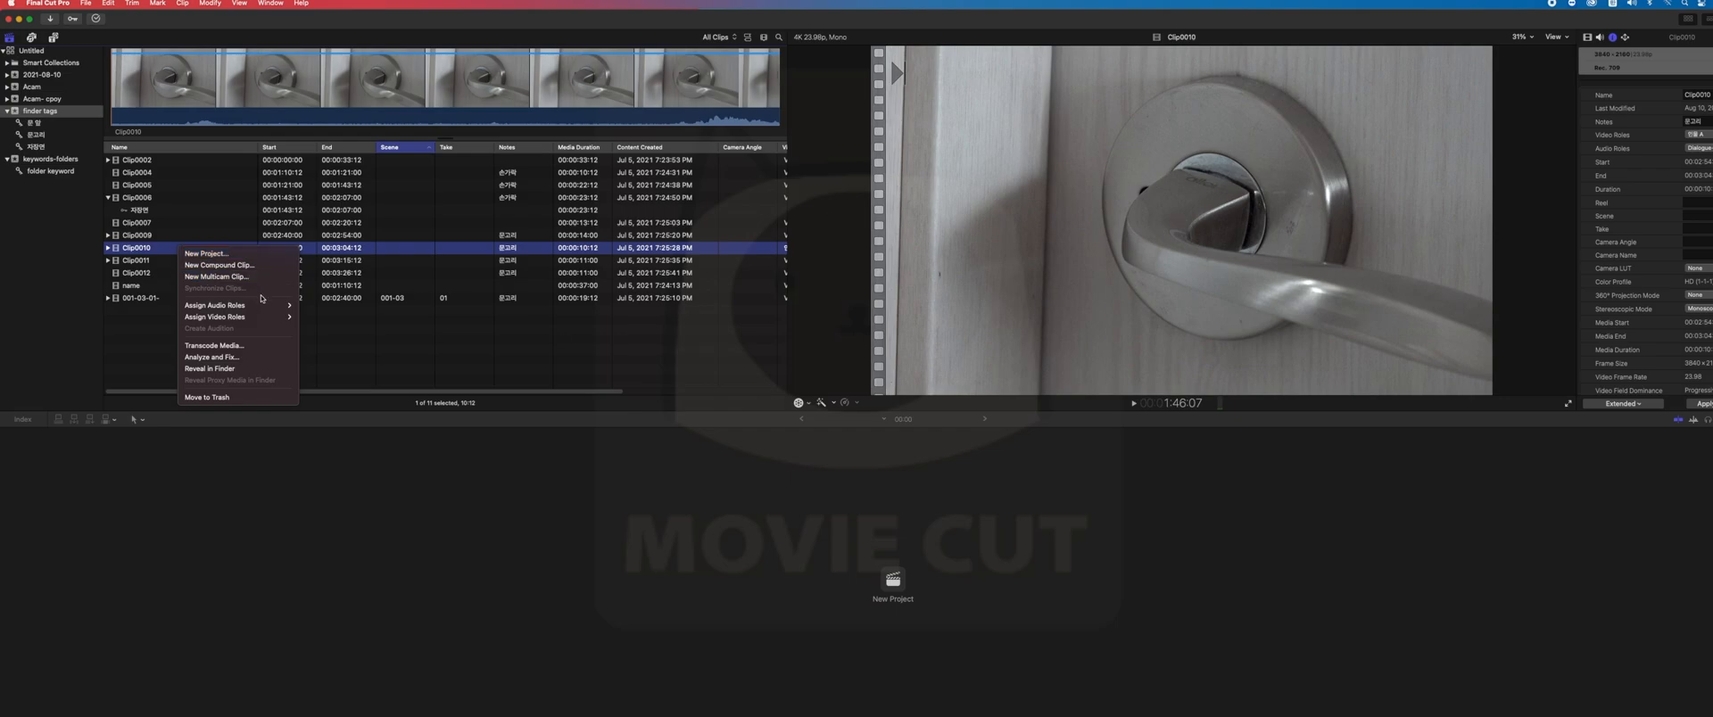
mouse_move(234, 317)
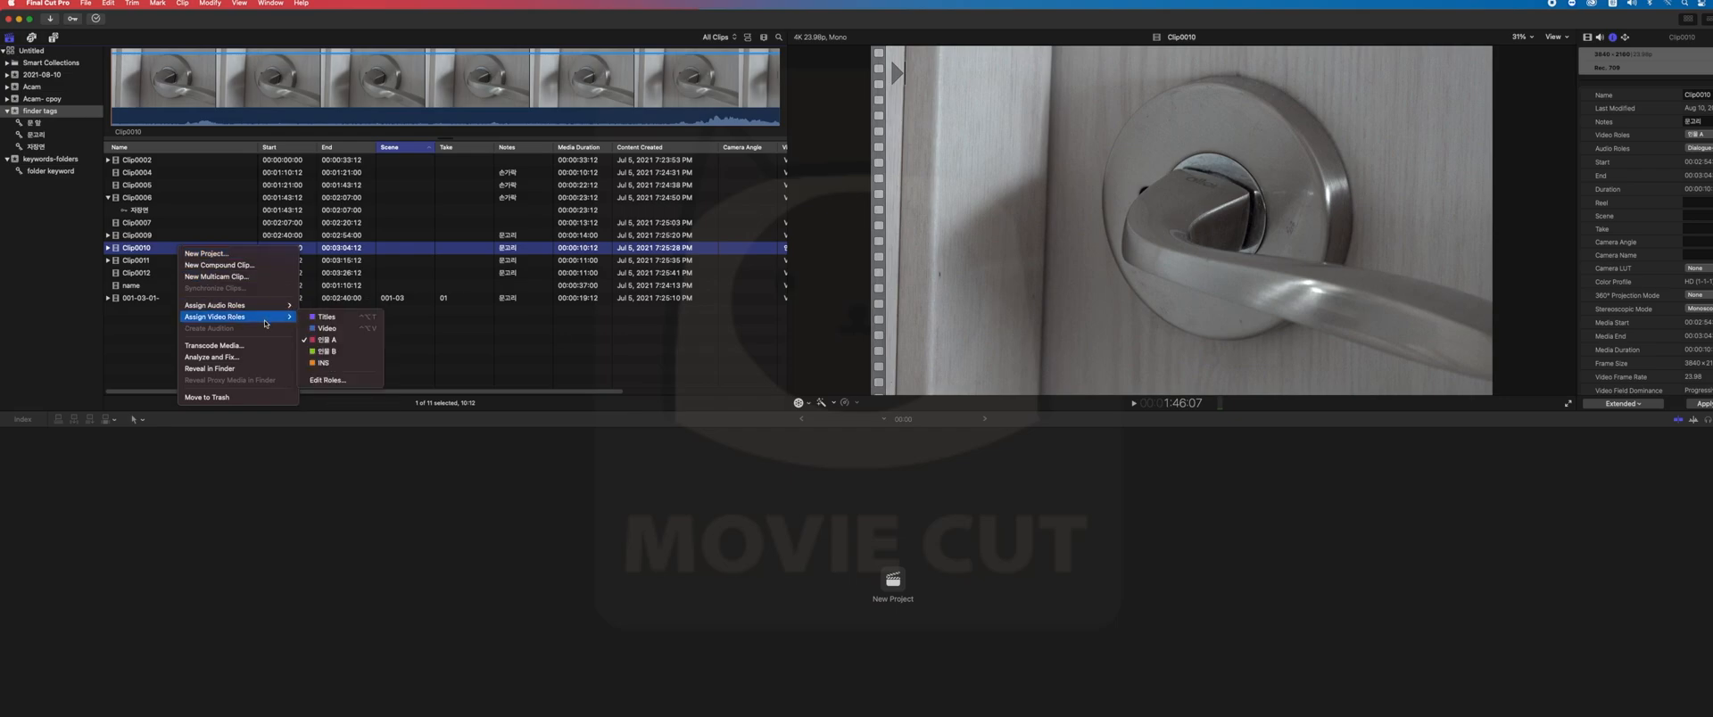
left_click(336, 364)
right_click(165, 249)
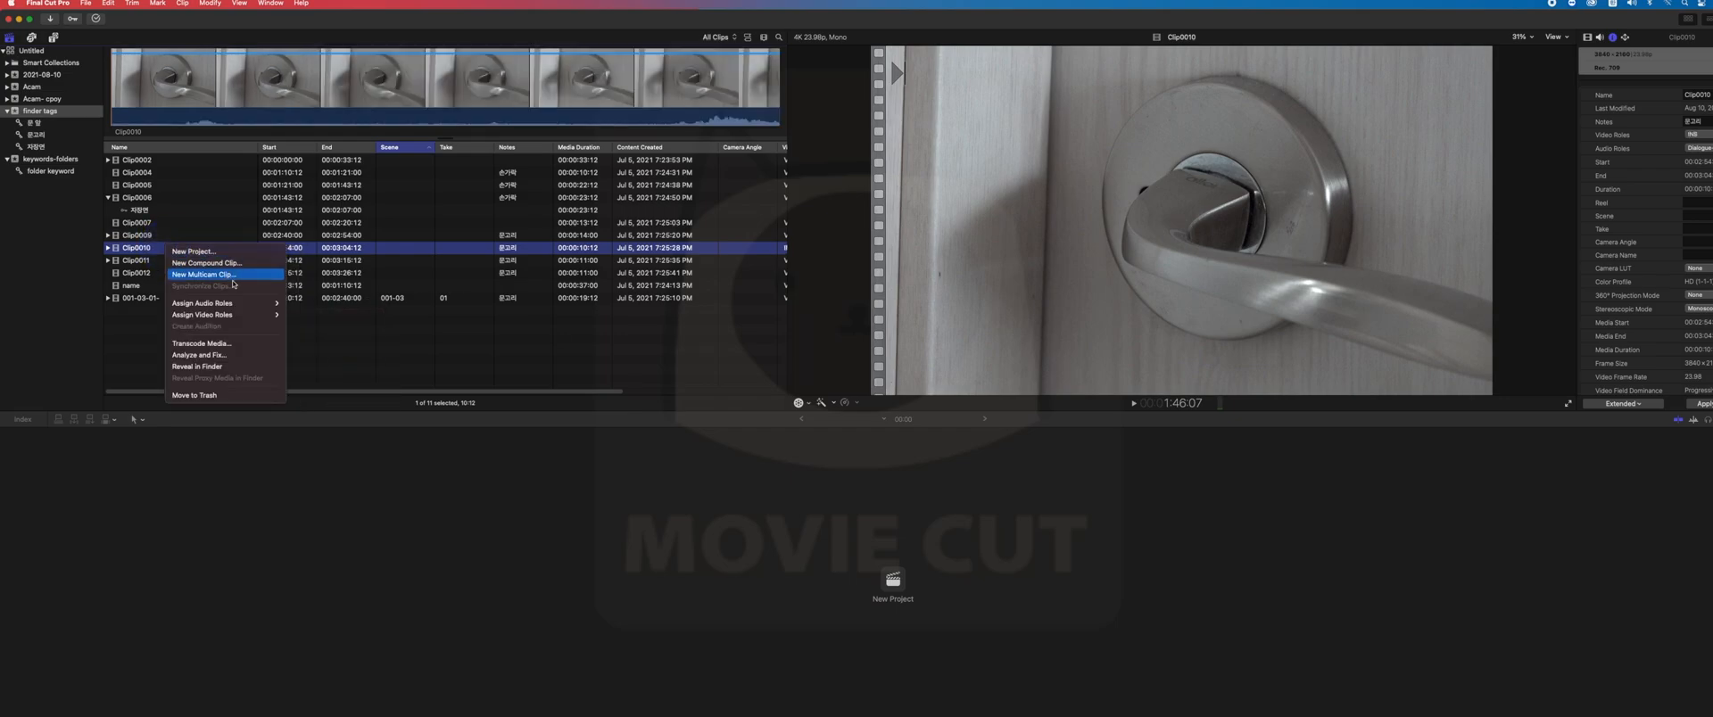
mouse_move(237, 314)
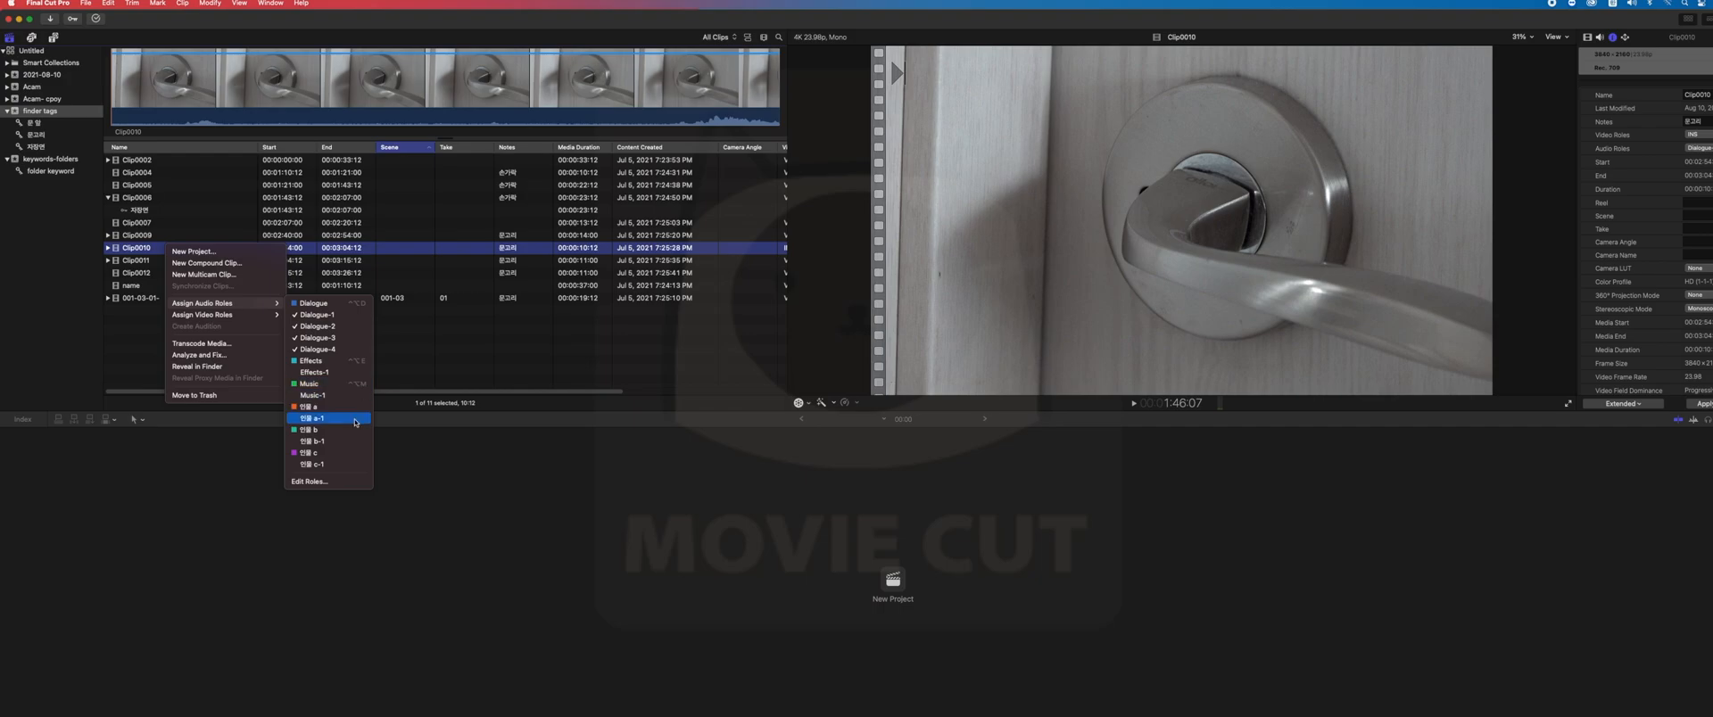
left_click(341, 362)
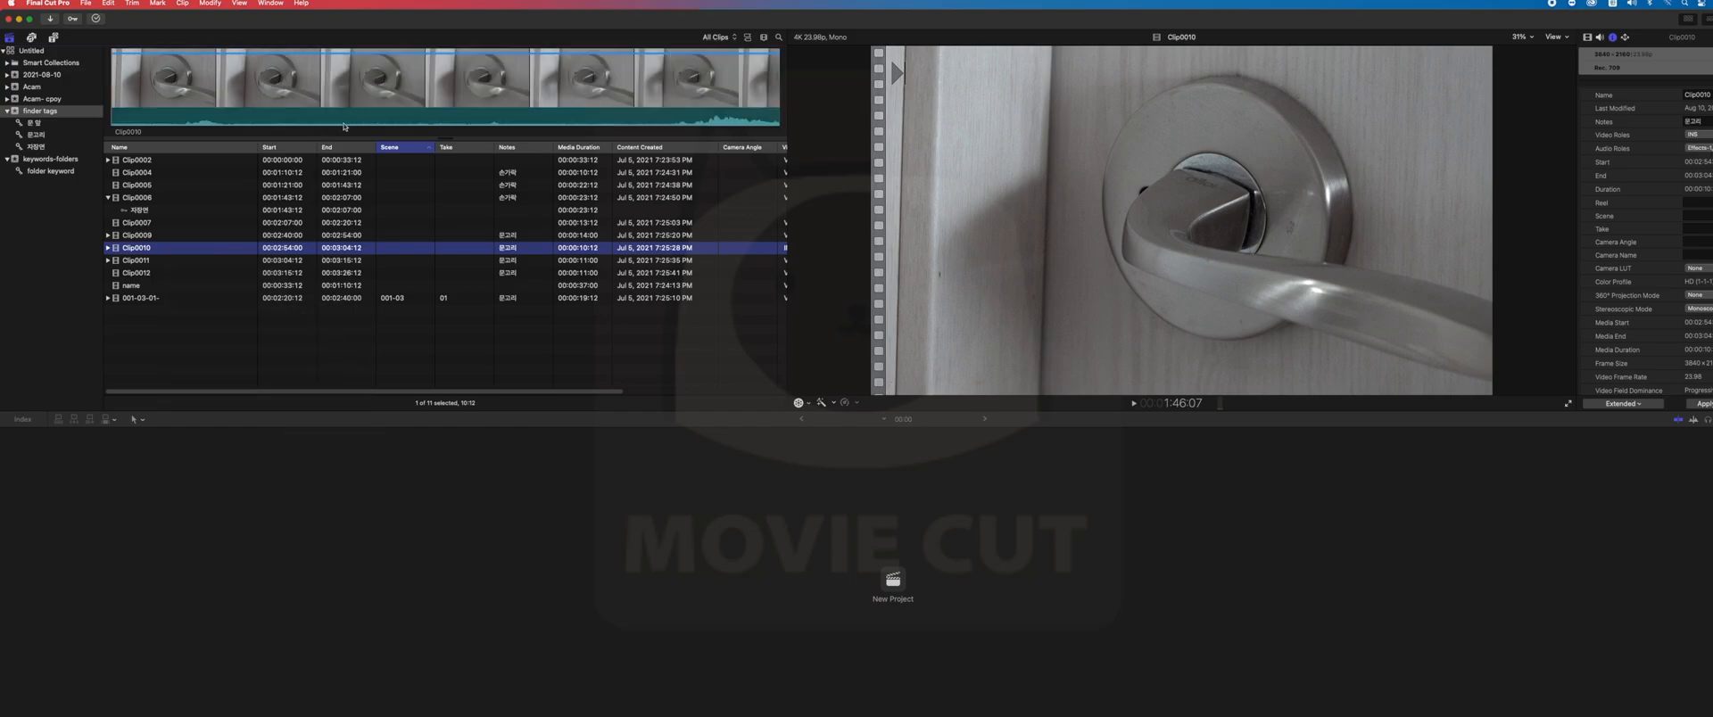
- Switch the browser to filmstrip view and assign the audio role 인물 a to Clip0011
left_click(748, 38)
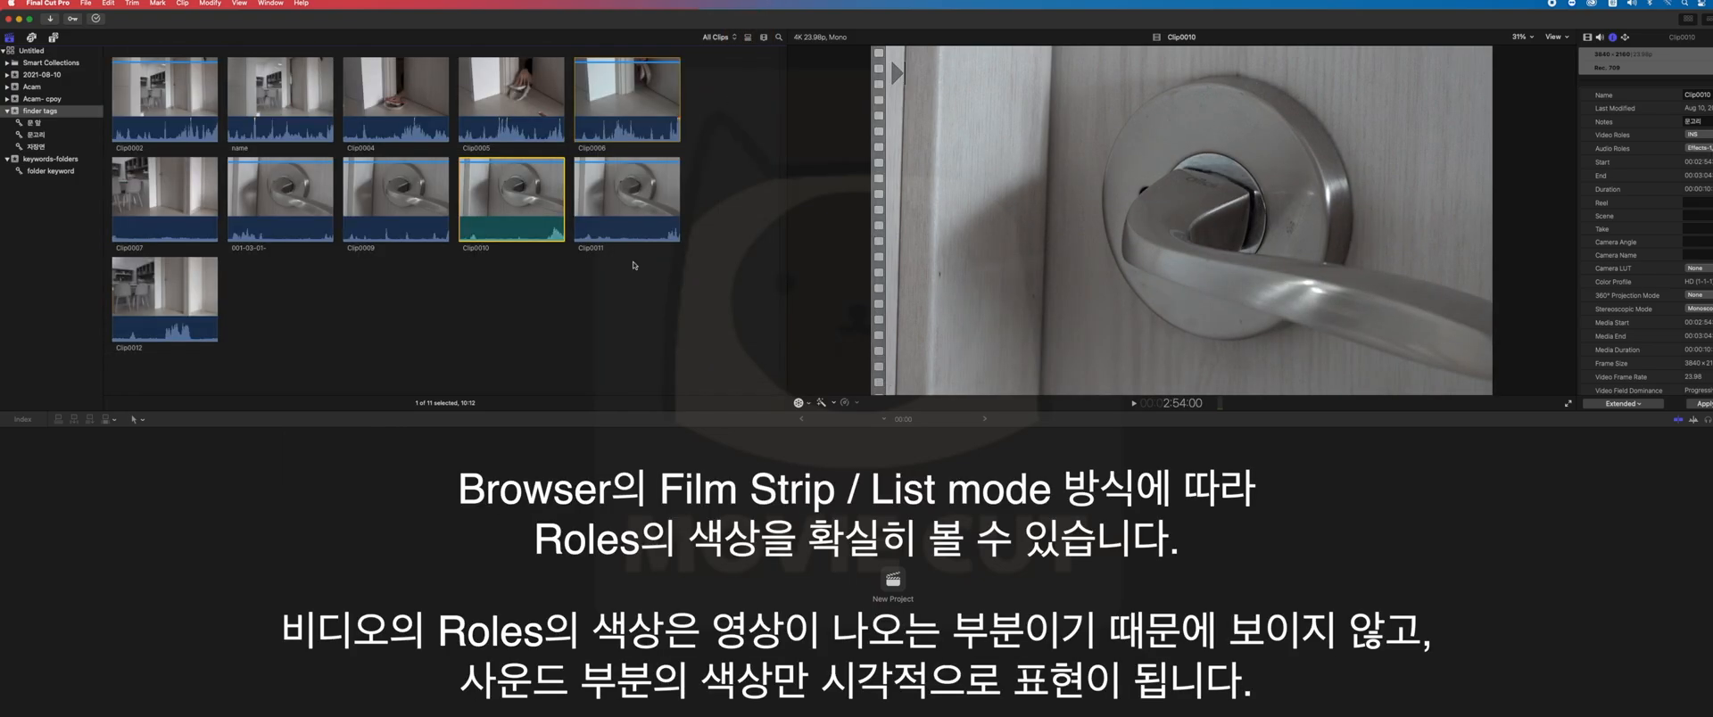
left_click(563, 310)
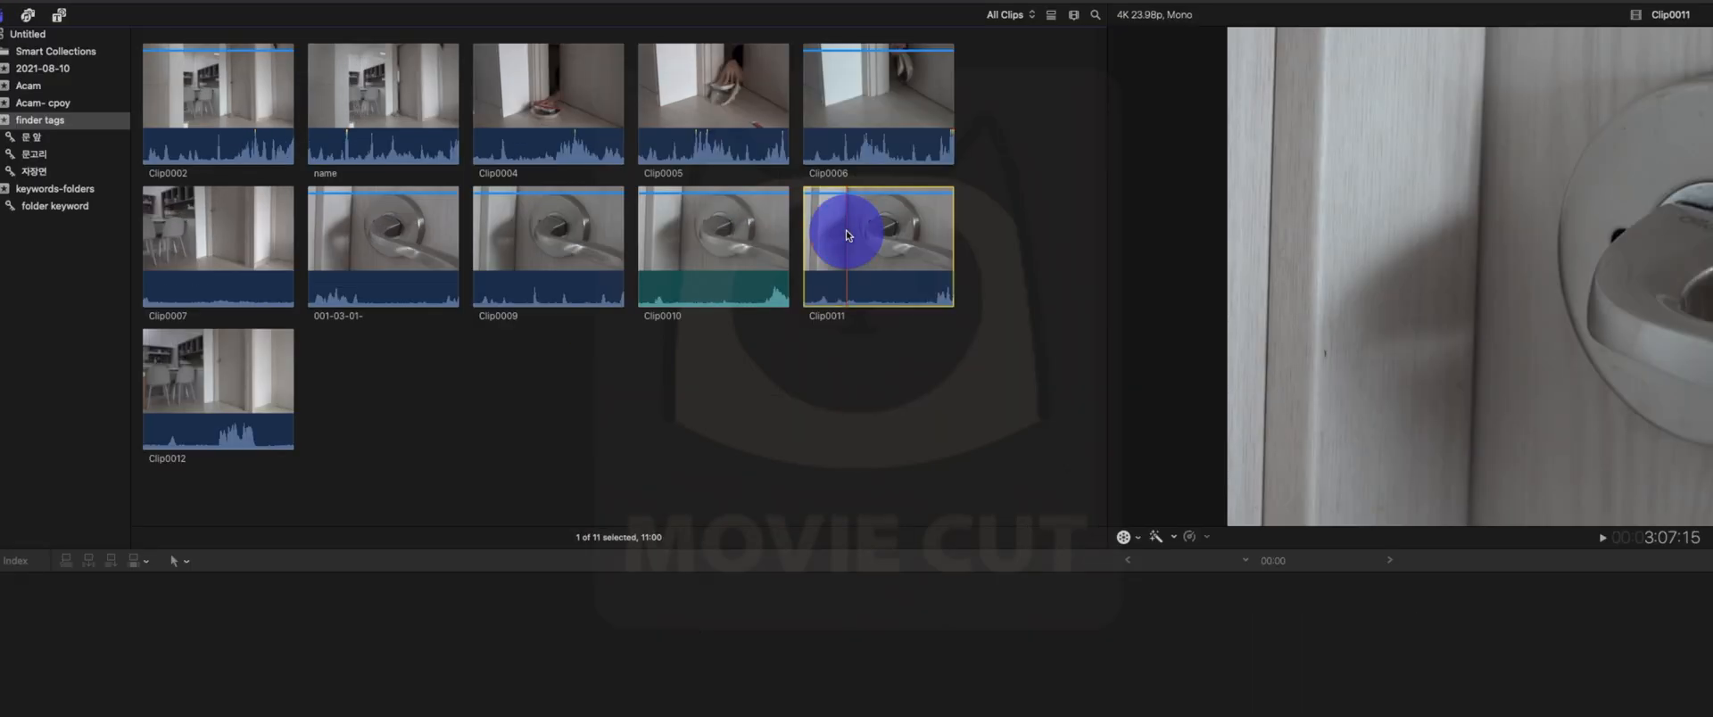
right_click(598, 190)
mouse_move(899, 314)
left_click(1140, 510)
- Assign the audio role 인물 c to Clip0009 and 인물 a to the clip called name
left_click(542, 222)
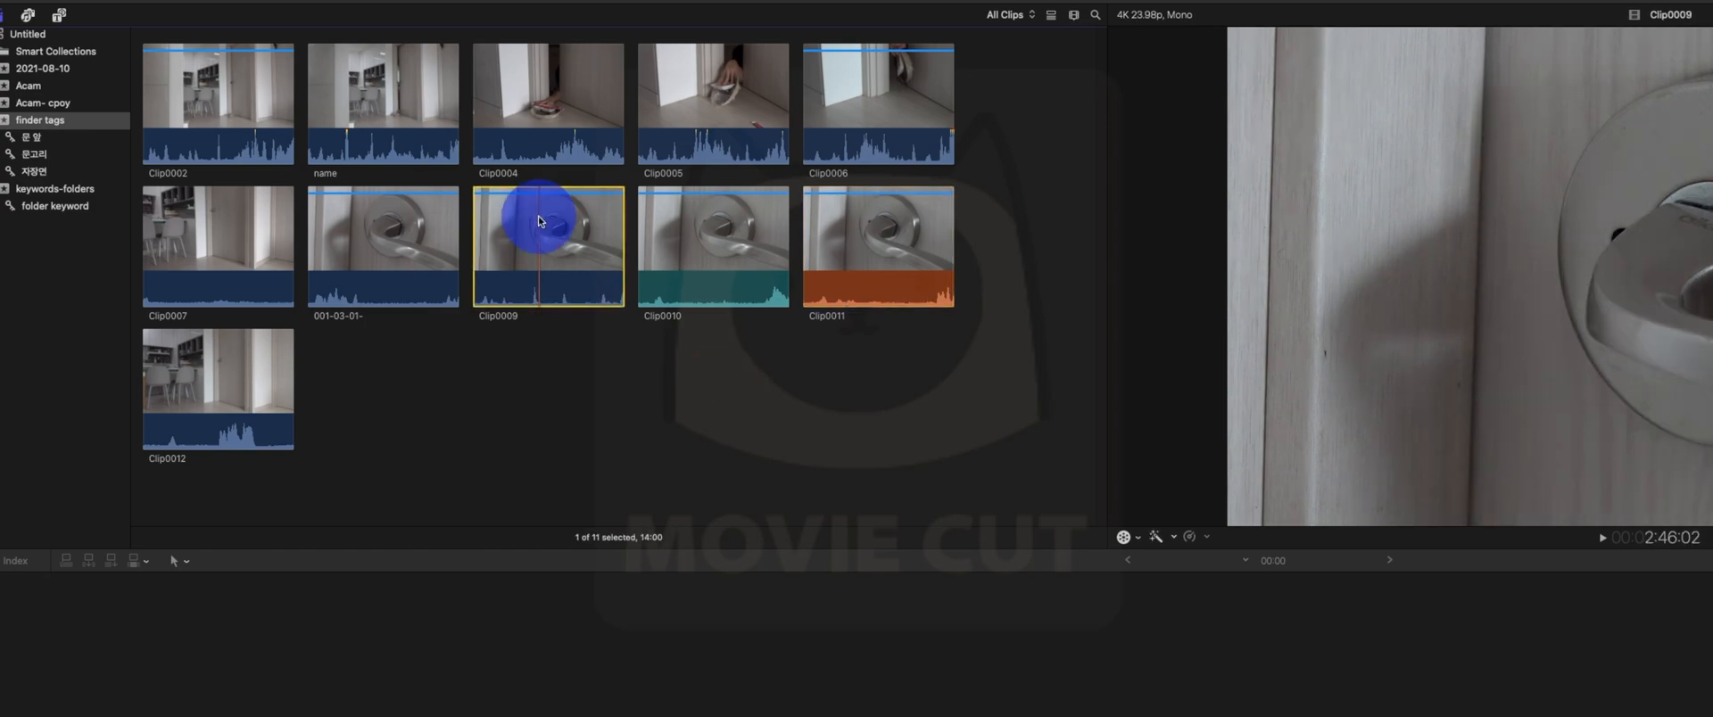
right_click(542, 222)
mouse_move(637, 299)
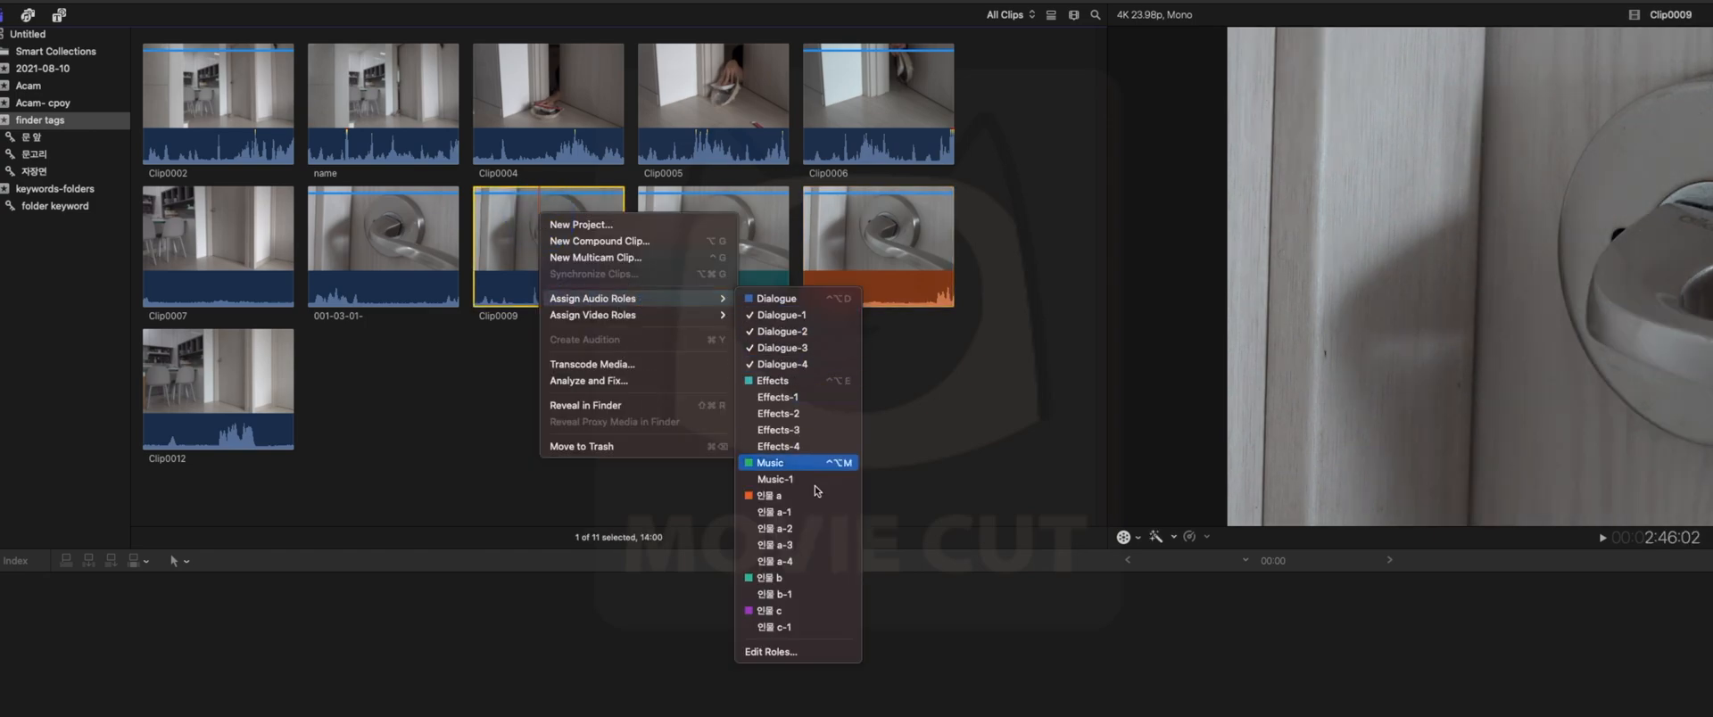
left_click(793, 614)
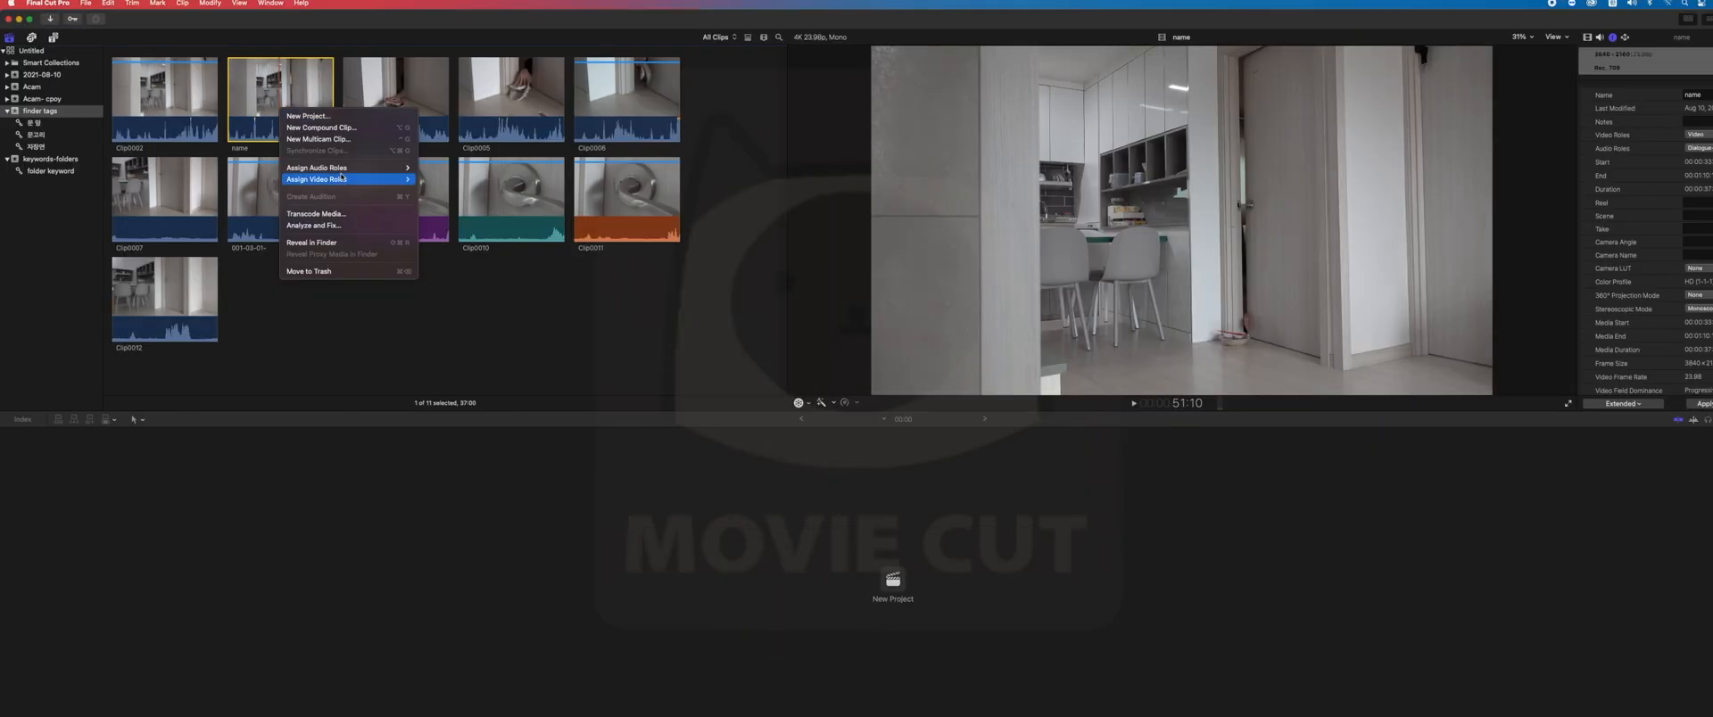
mouse_move(386, 172)
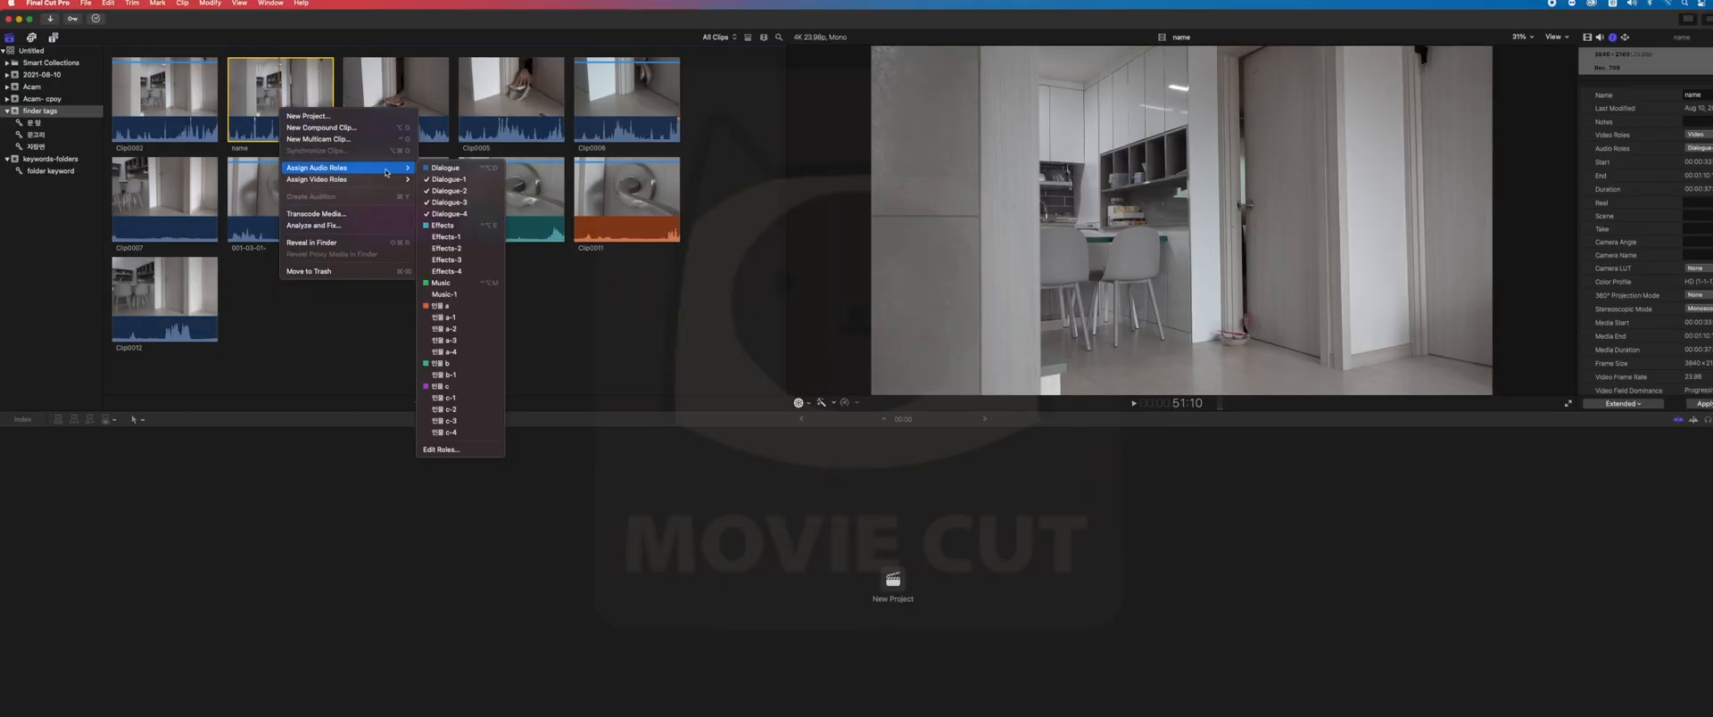
left_click(444, 316)
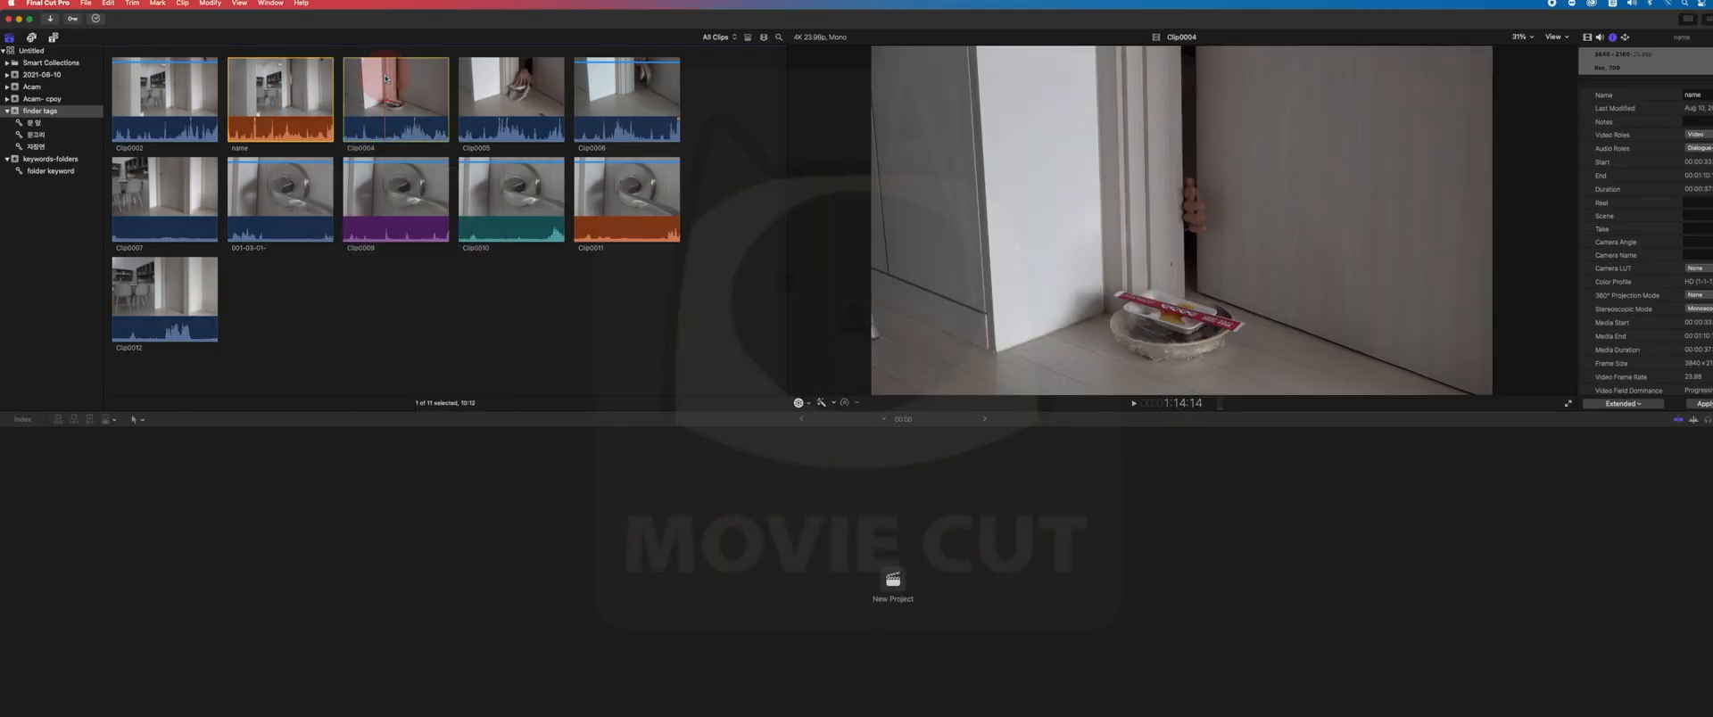
- Assign the audio role 인물 b to Clip0004 and 인물 c to Clip0005, leaving no clip selected
right_click(385, 78)
mouse_move(482, 133)
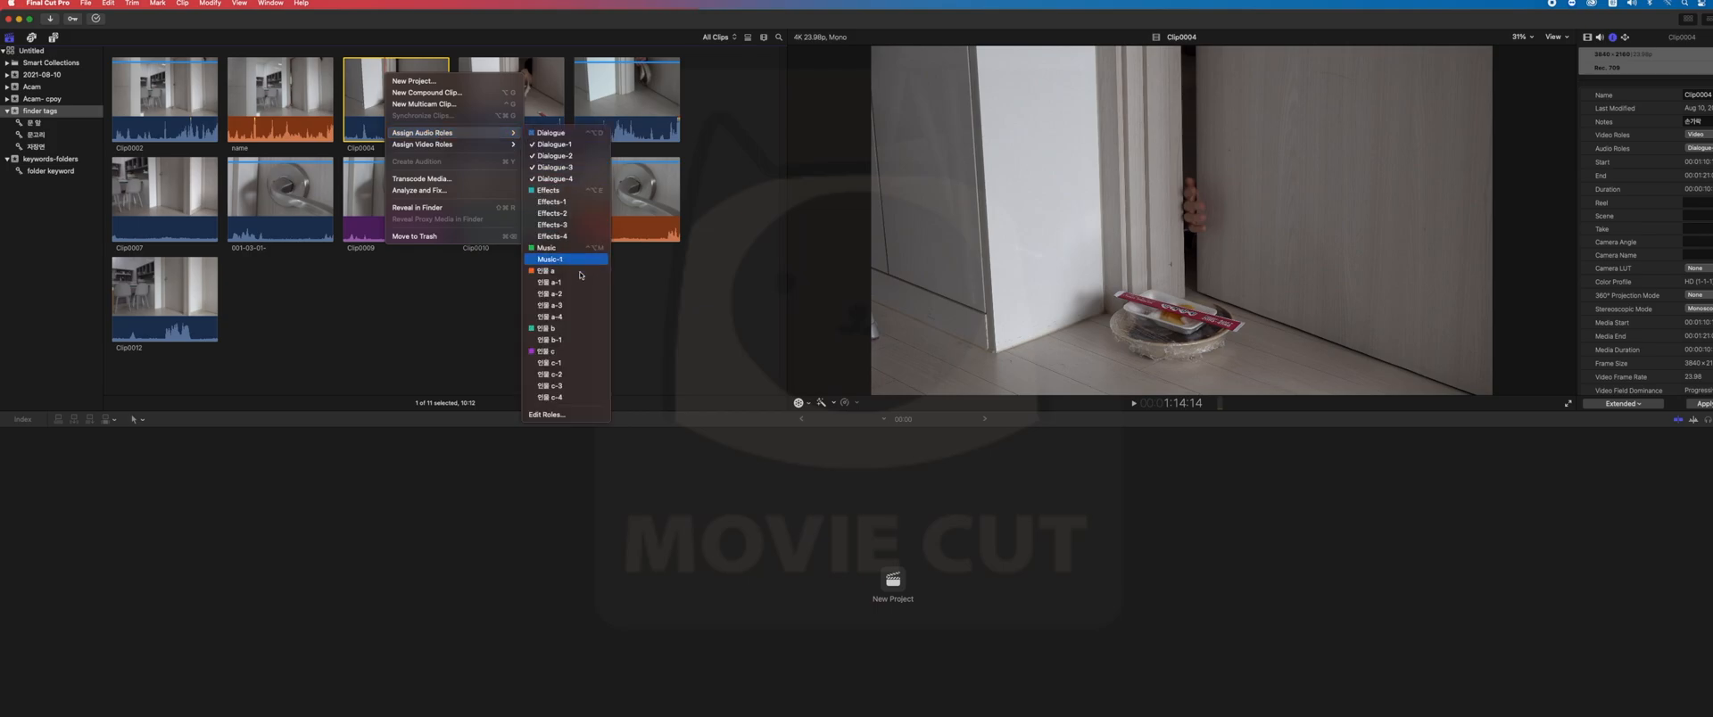
left_click(549, 328)
right_click(496, 81)
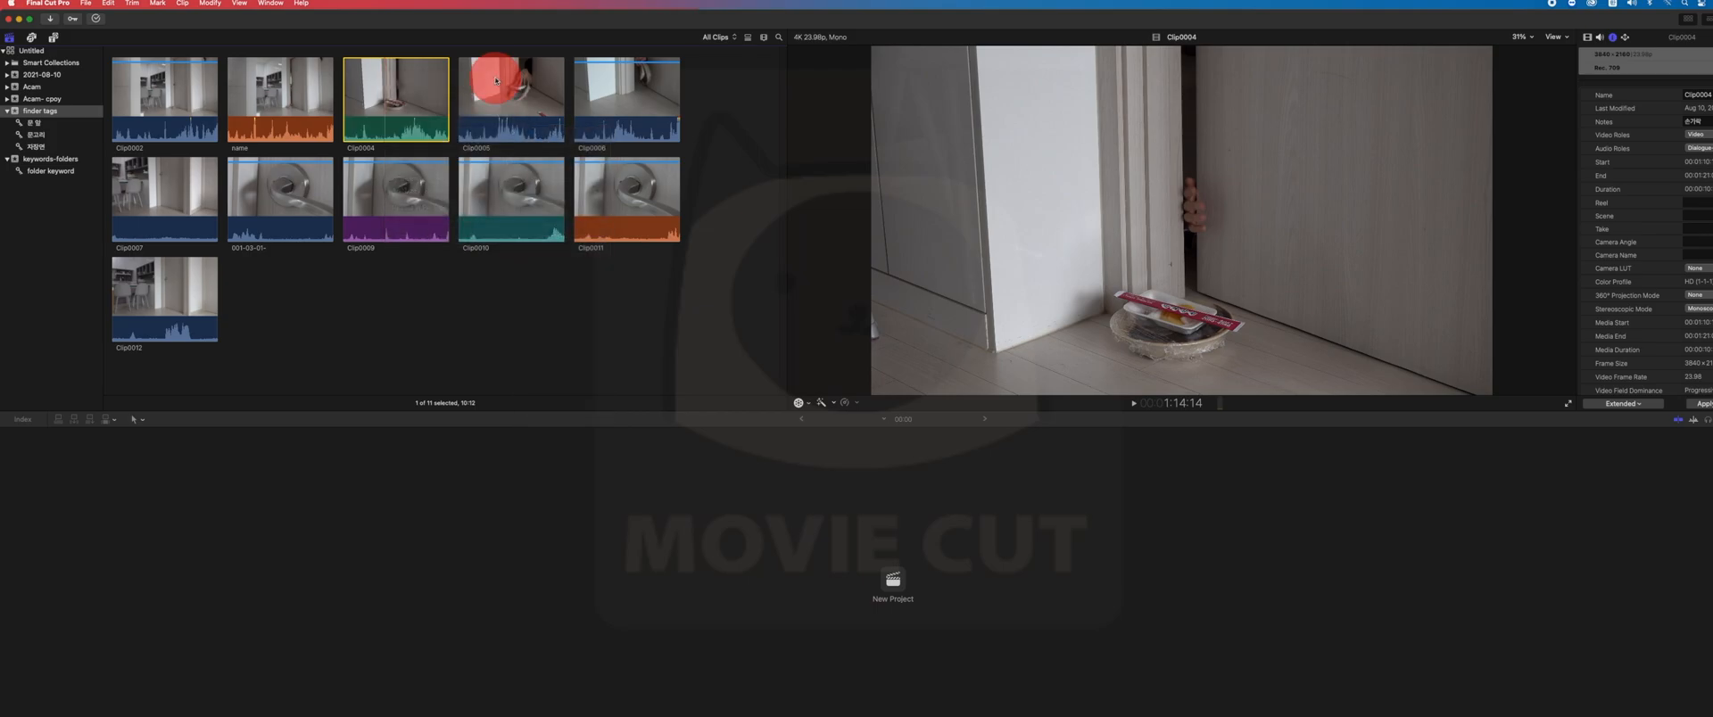
mouse_move(548, 137)
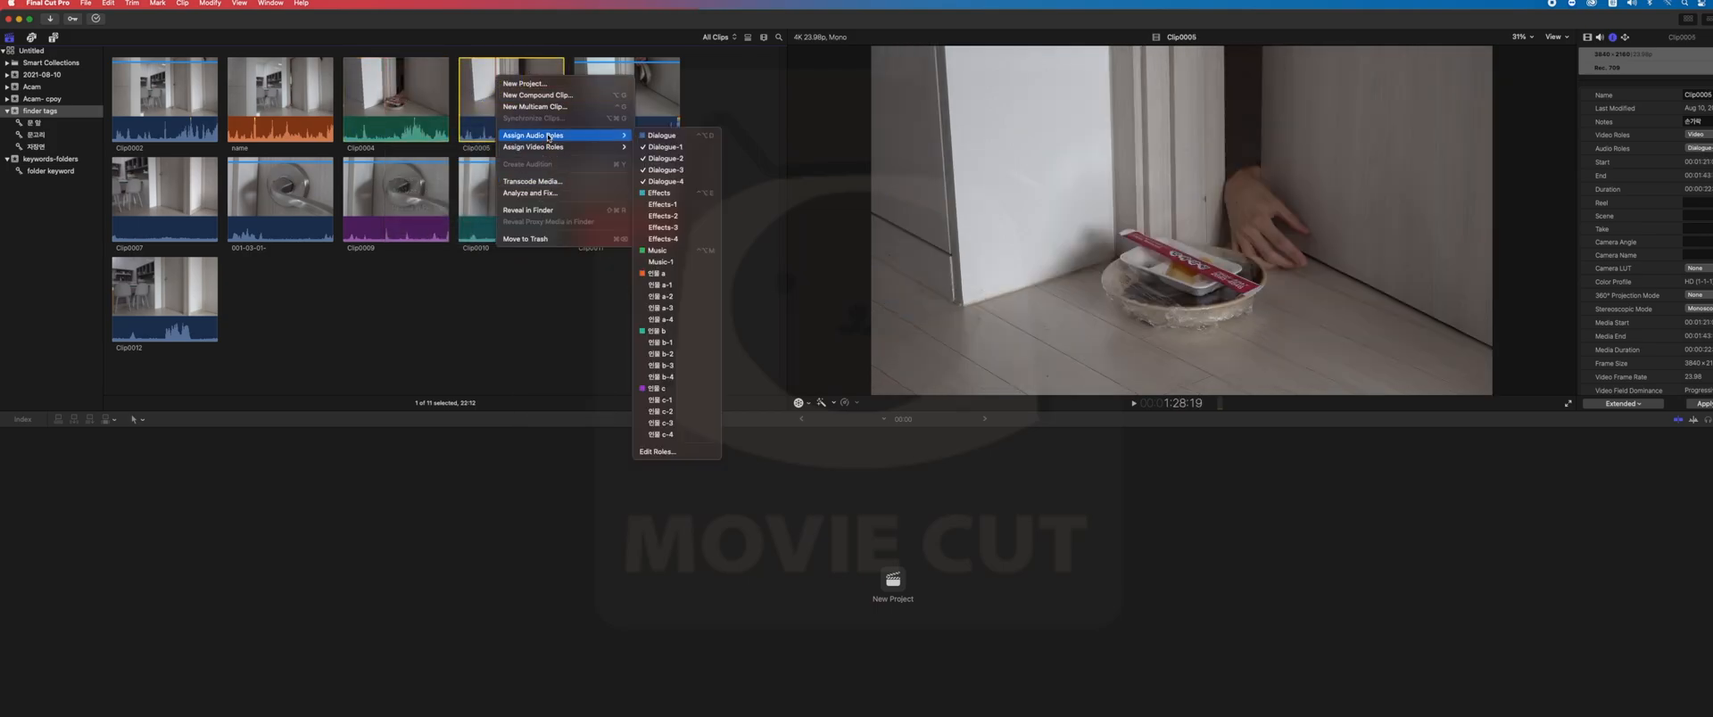
left_click(705, 388)
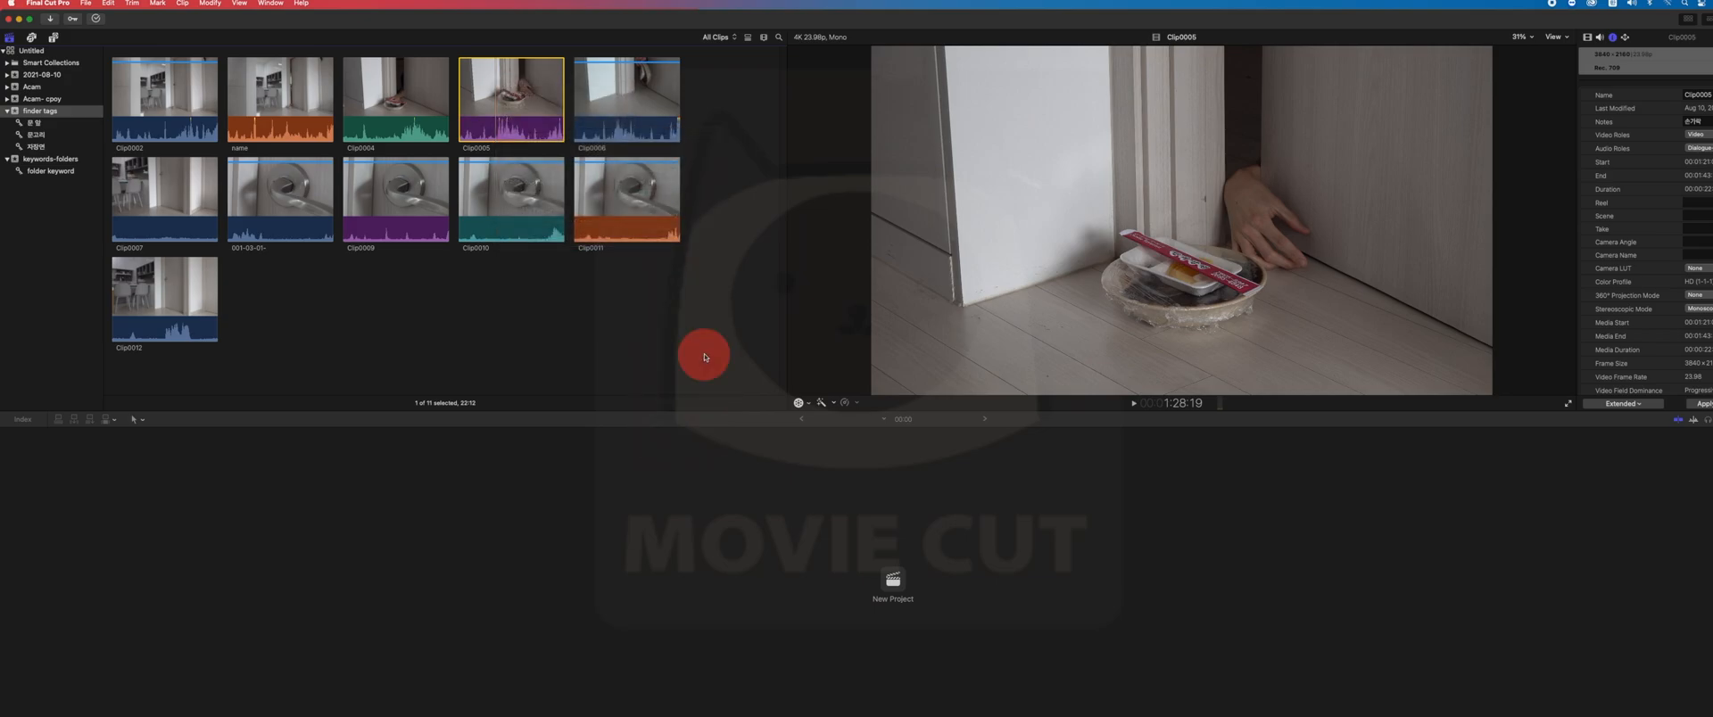
left_click(704, 356)
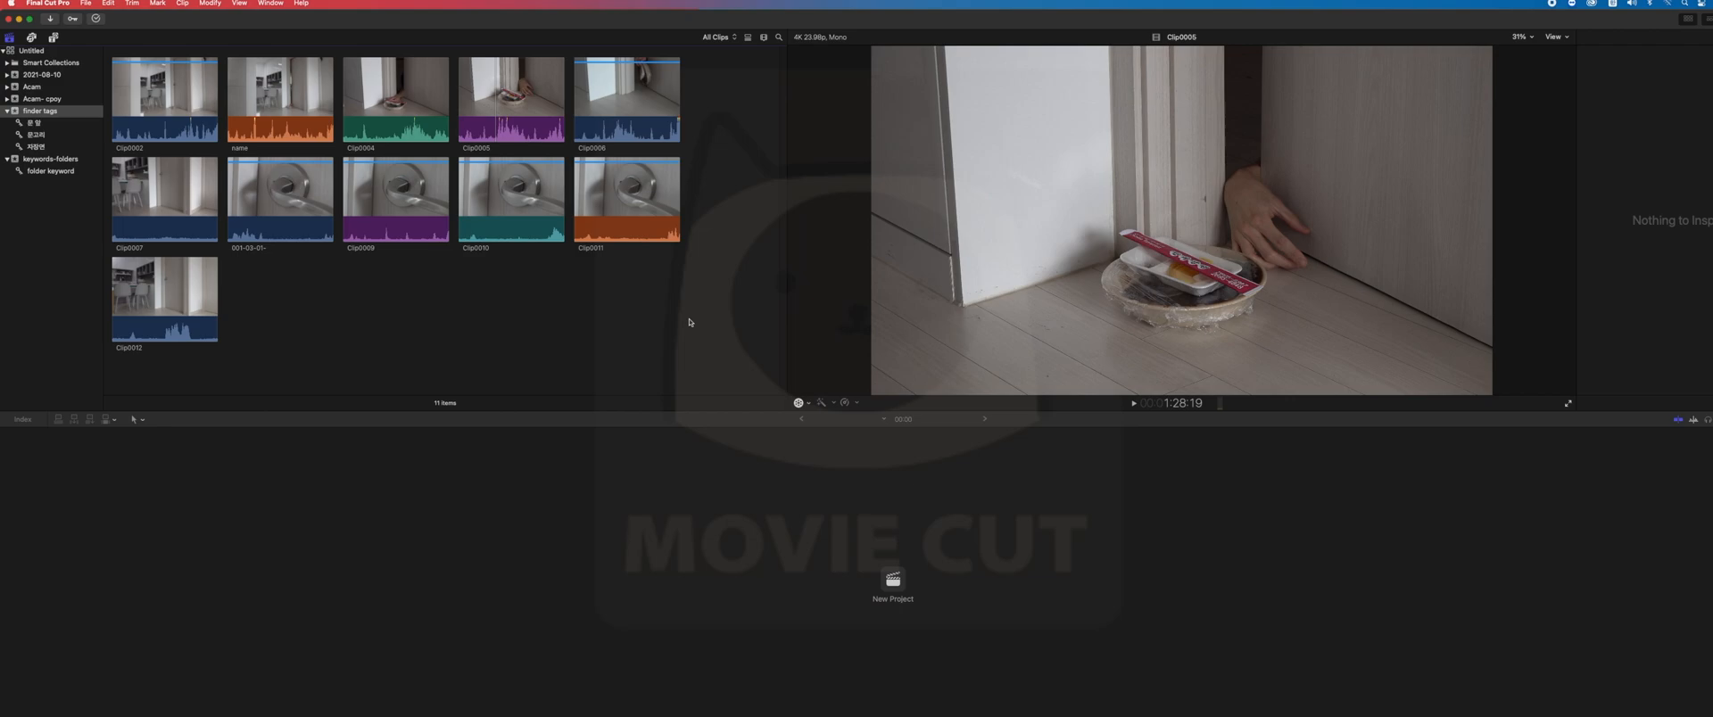
- Rate Clip0004 as Favorite and Clip0005 as Rejected
left_click(382, 117)
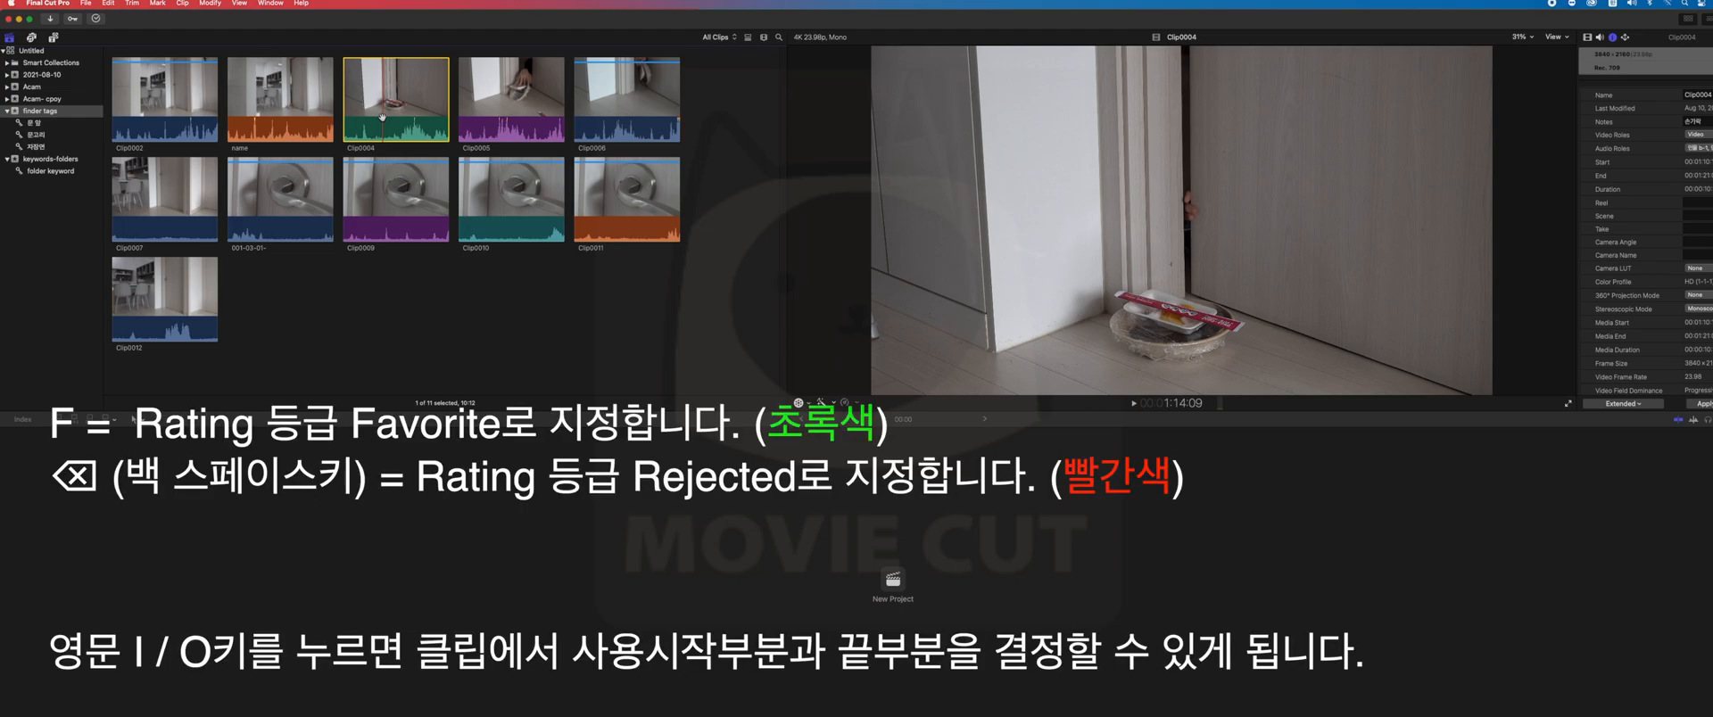
key("f")
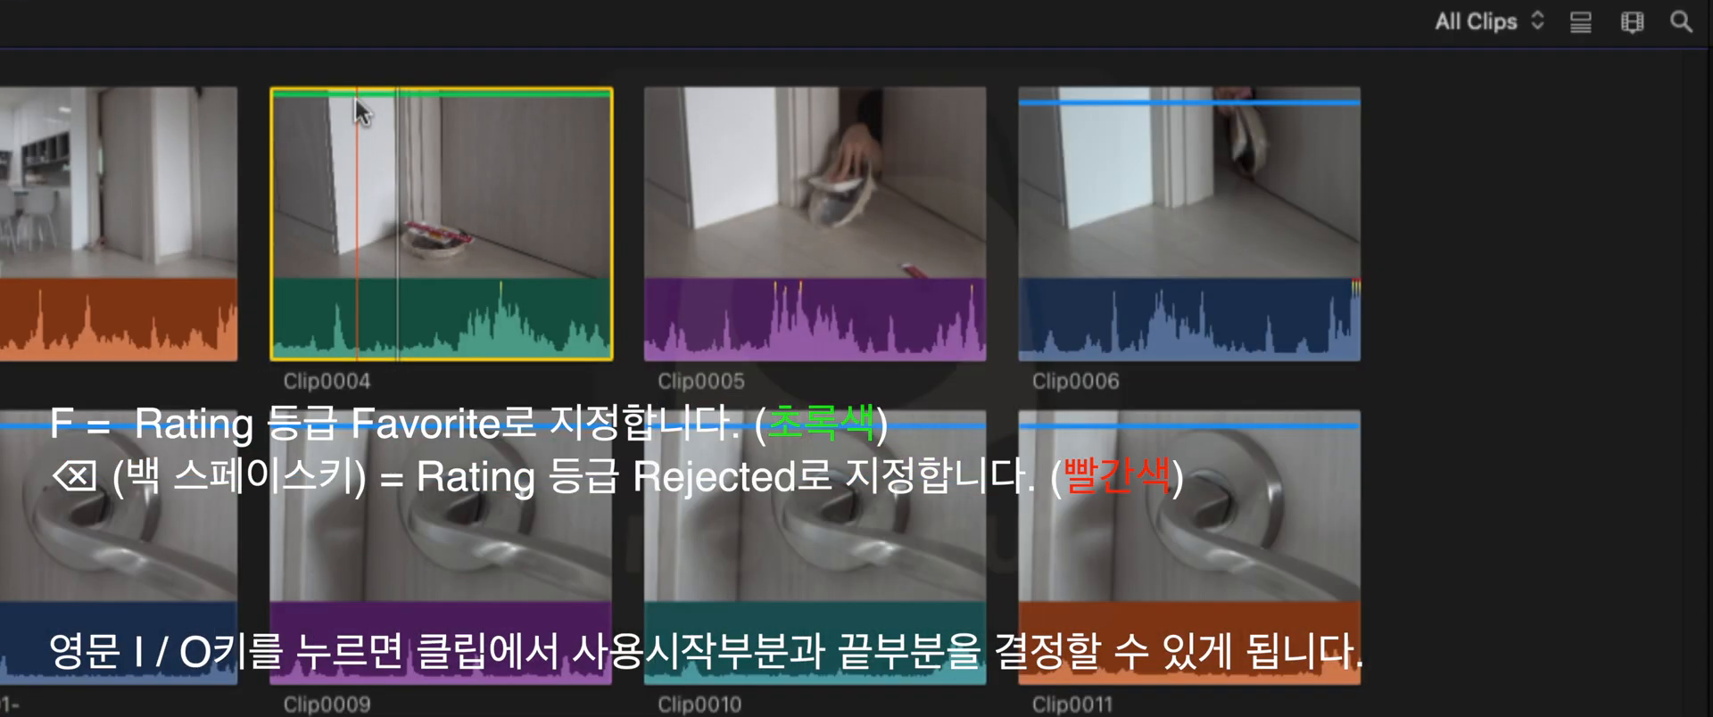
left_click(779, 128)
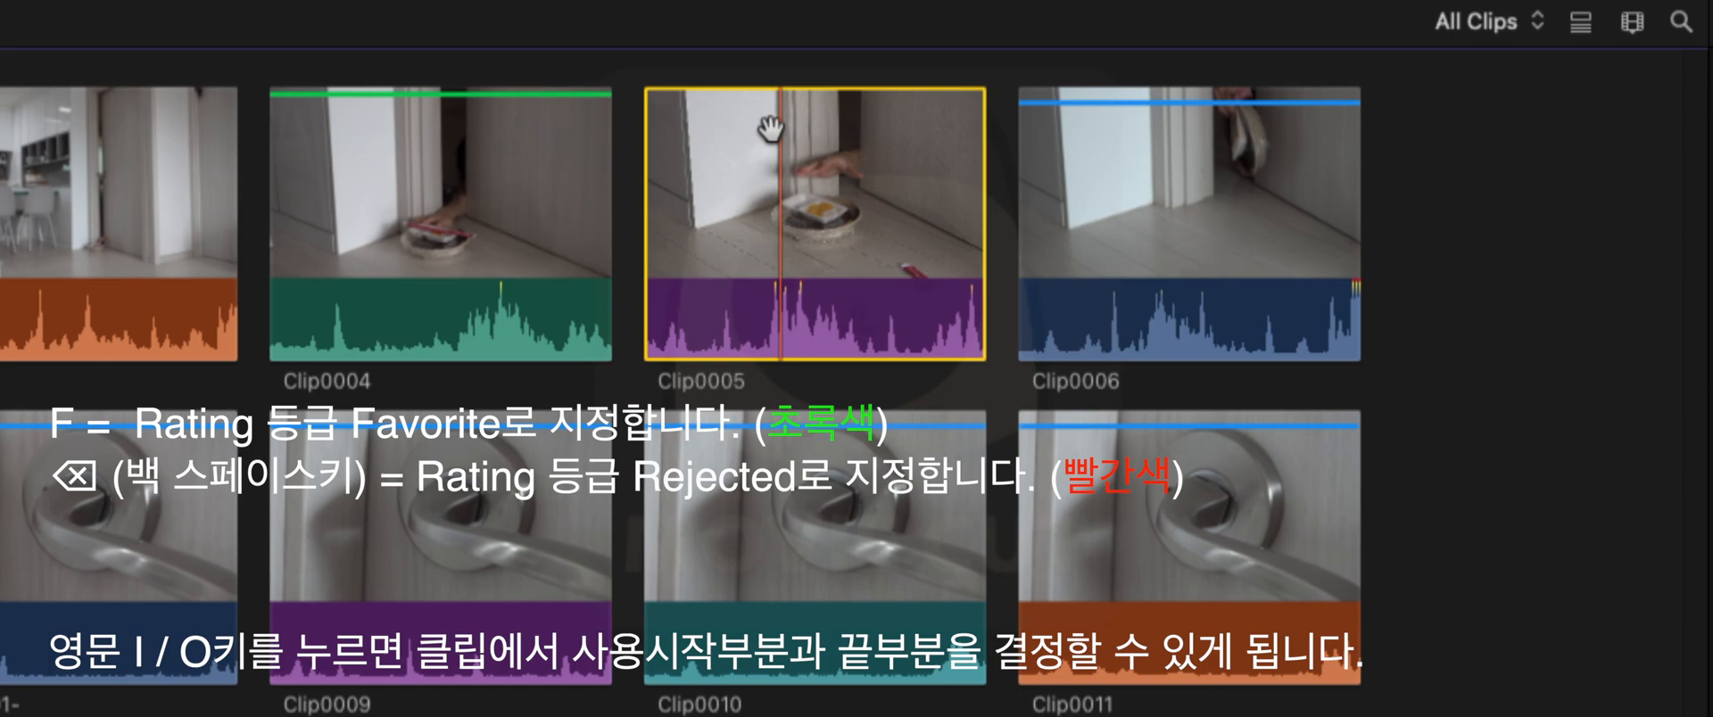
key("BackSpace")
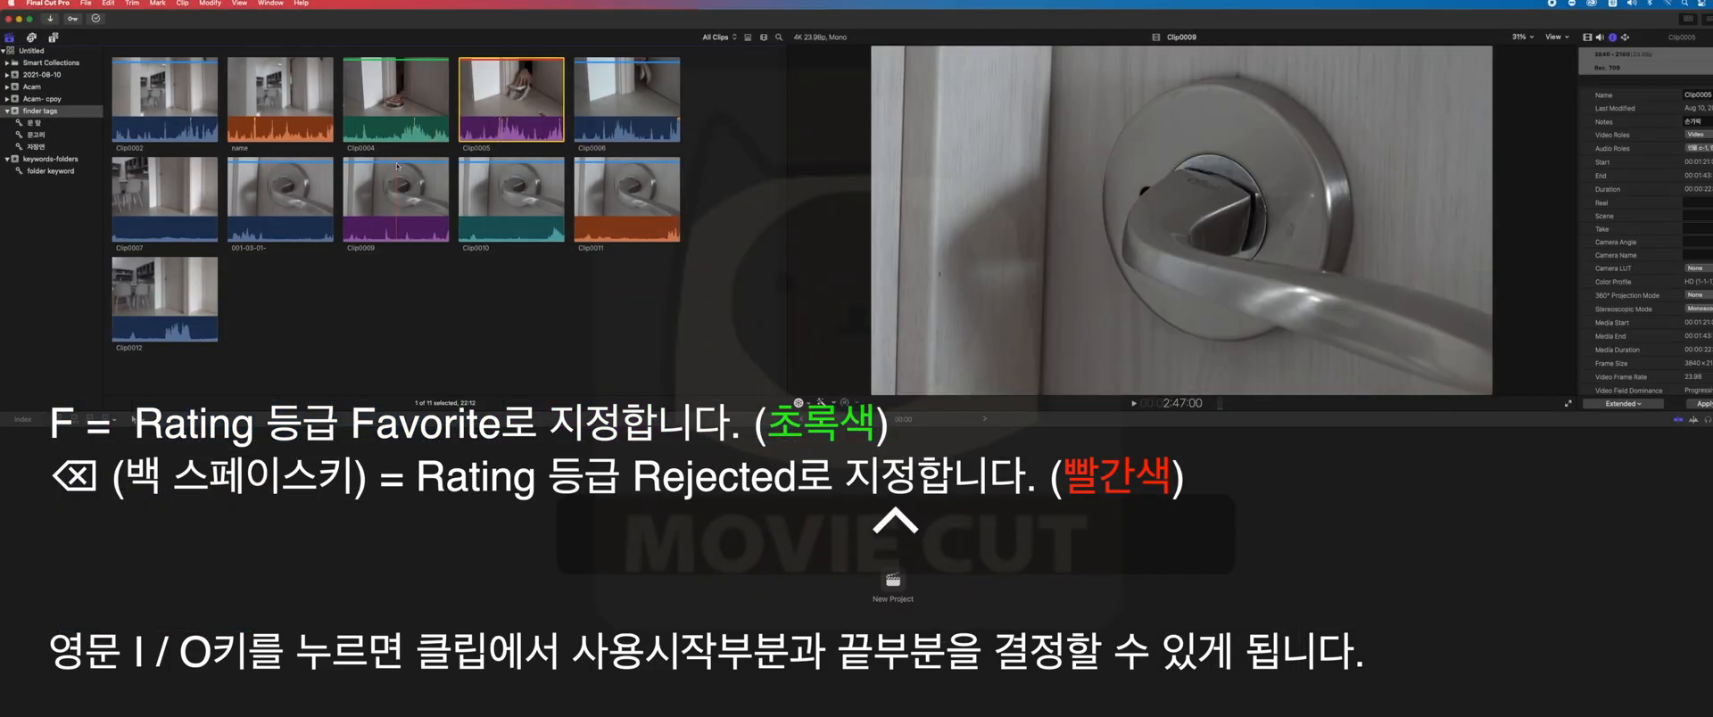
- Rate Clip0009 as Favorite and Clip0010 as Rejected
left_click(441, 461)
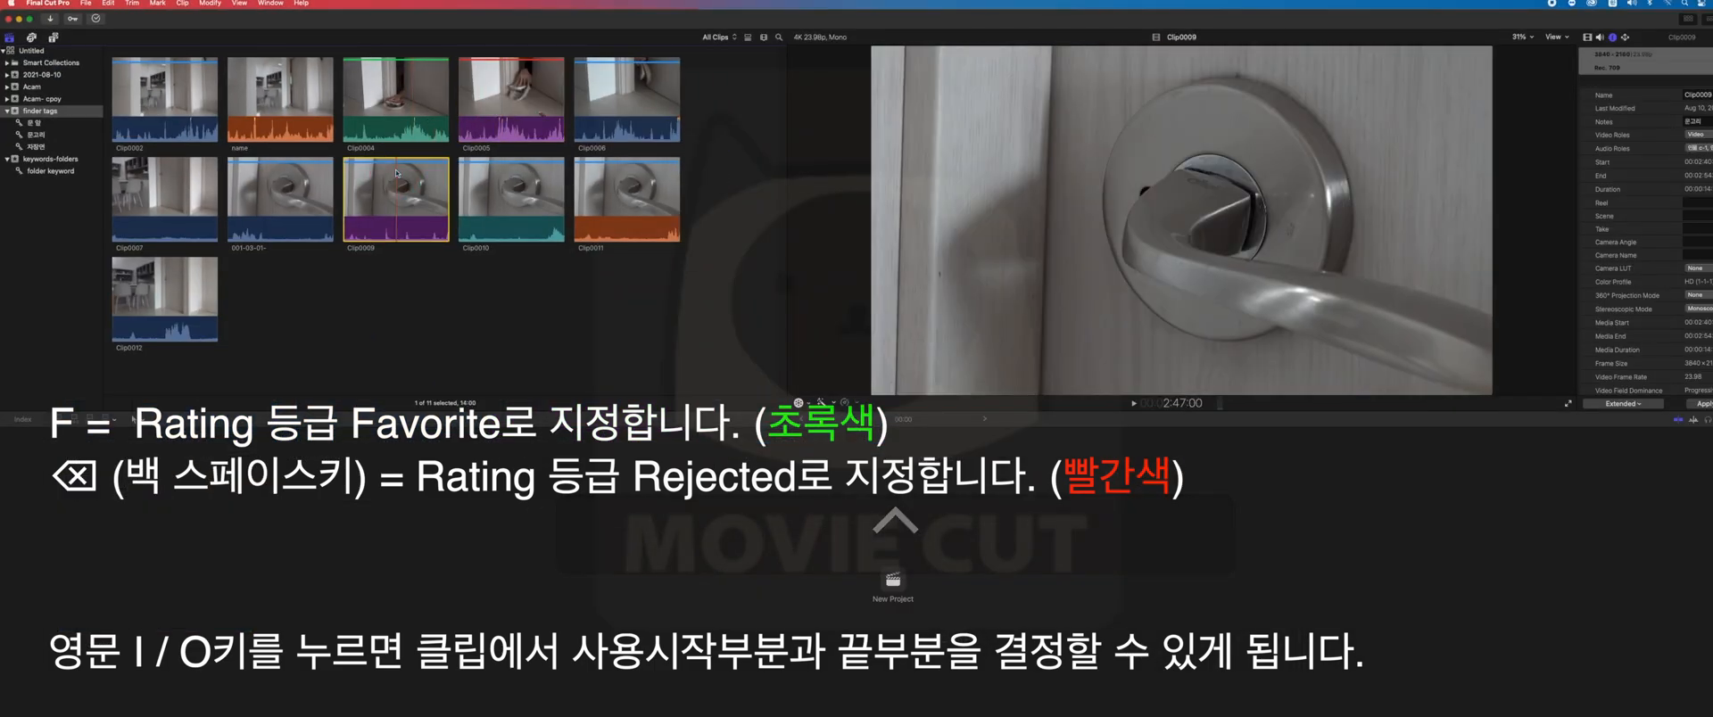
key("f")
key("shift")
key("shift")
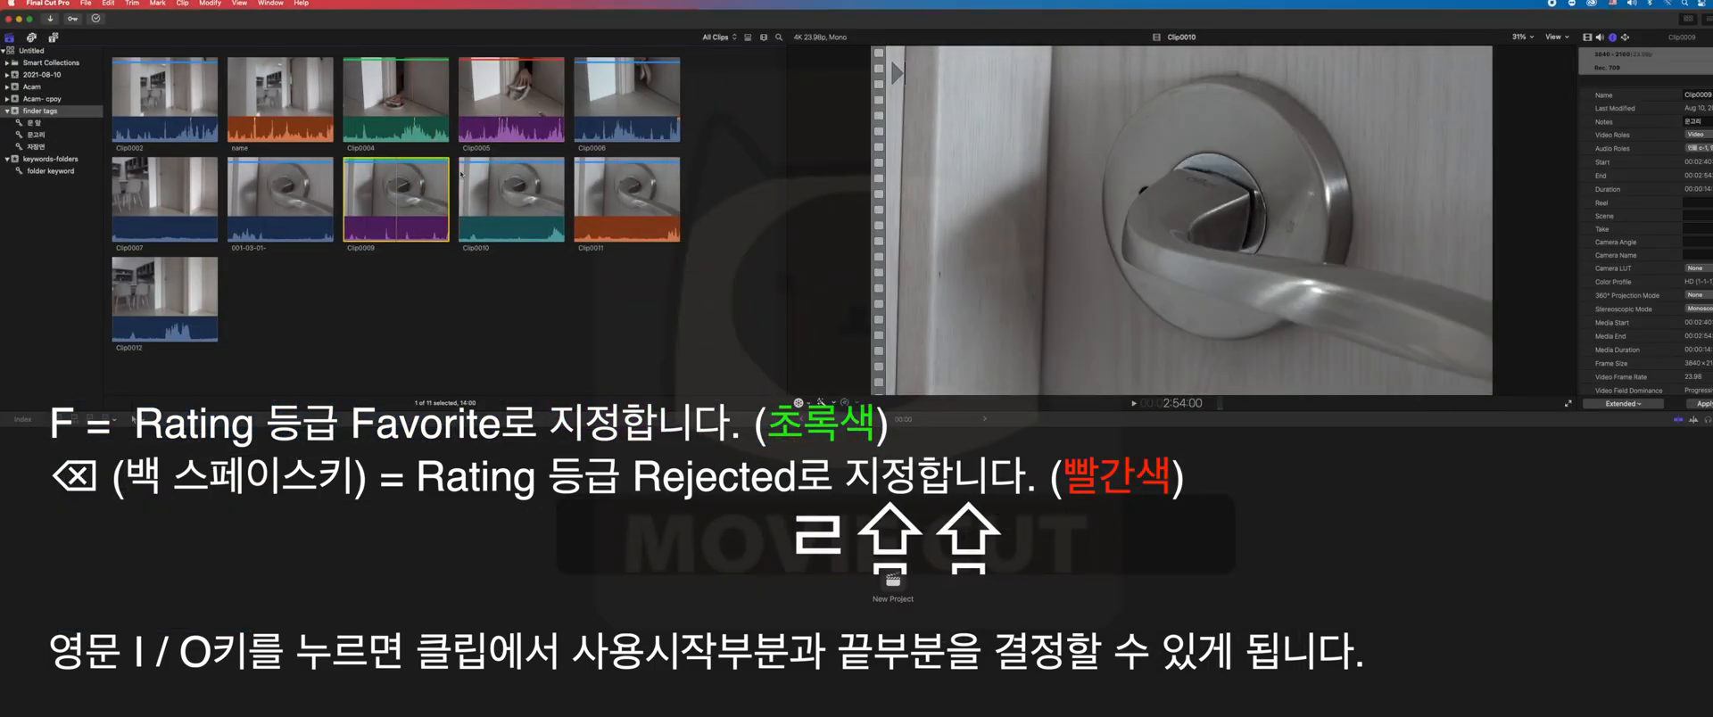
left_click(488, 176)
key("BackSpace")
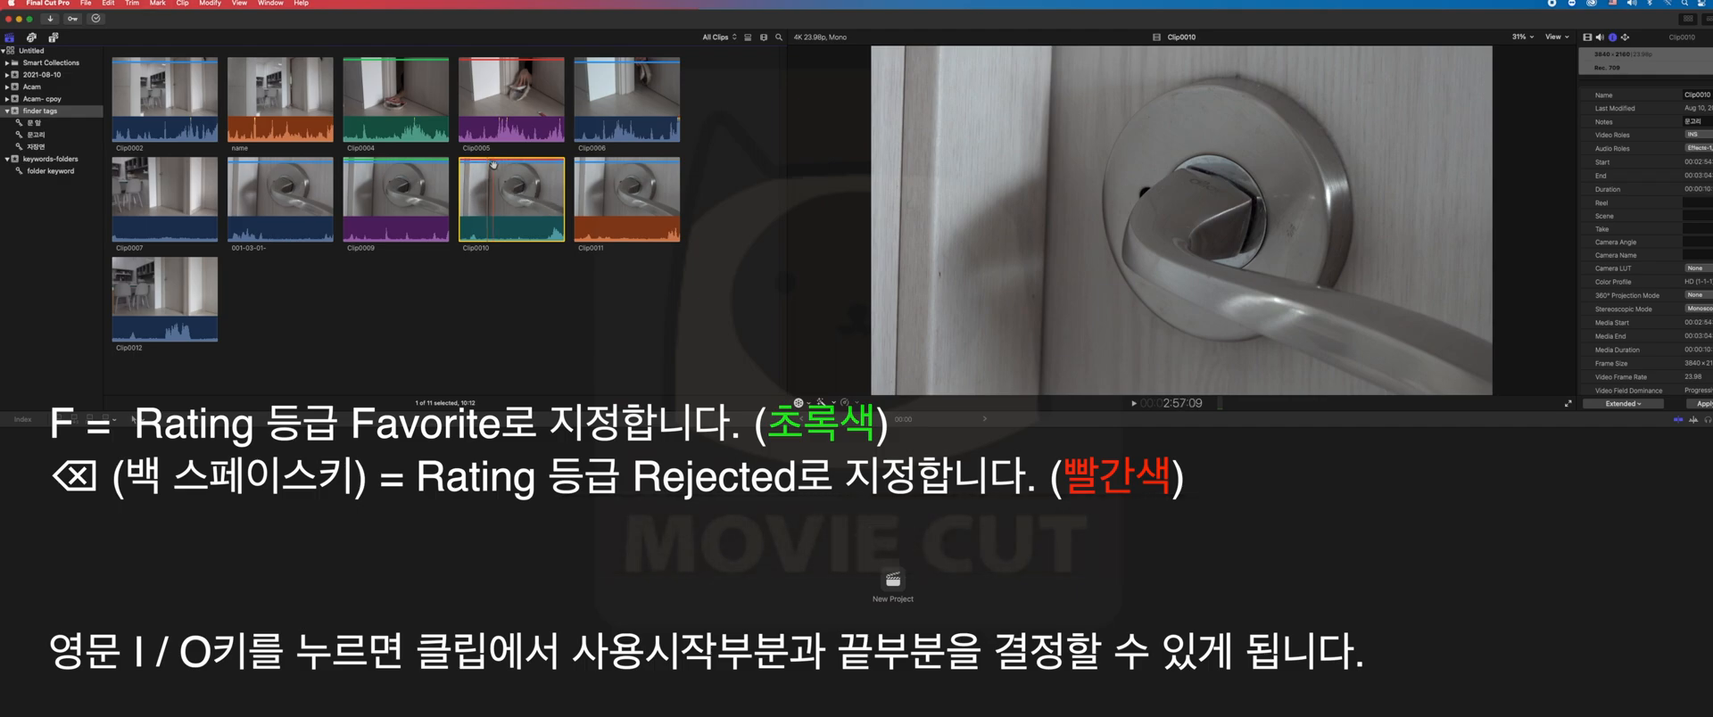
- Remove the ratings from Clip0004, Clip0005, Clip0009 and Clip0010 together
left_click_drag(471, 274, 407, 79)
key("u")
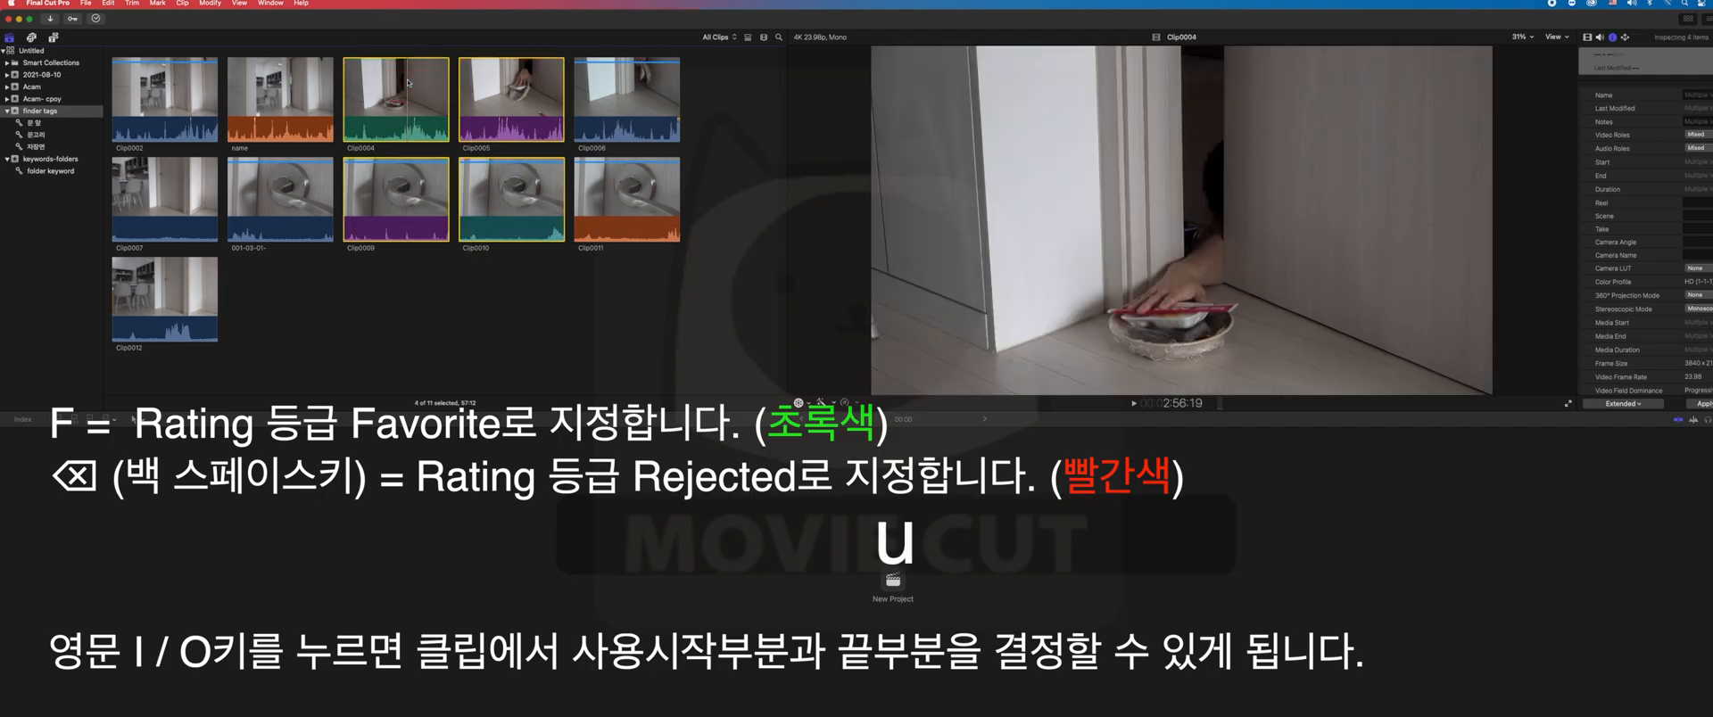
left_click(415, 285)
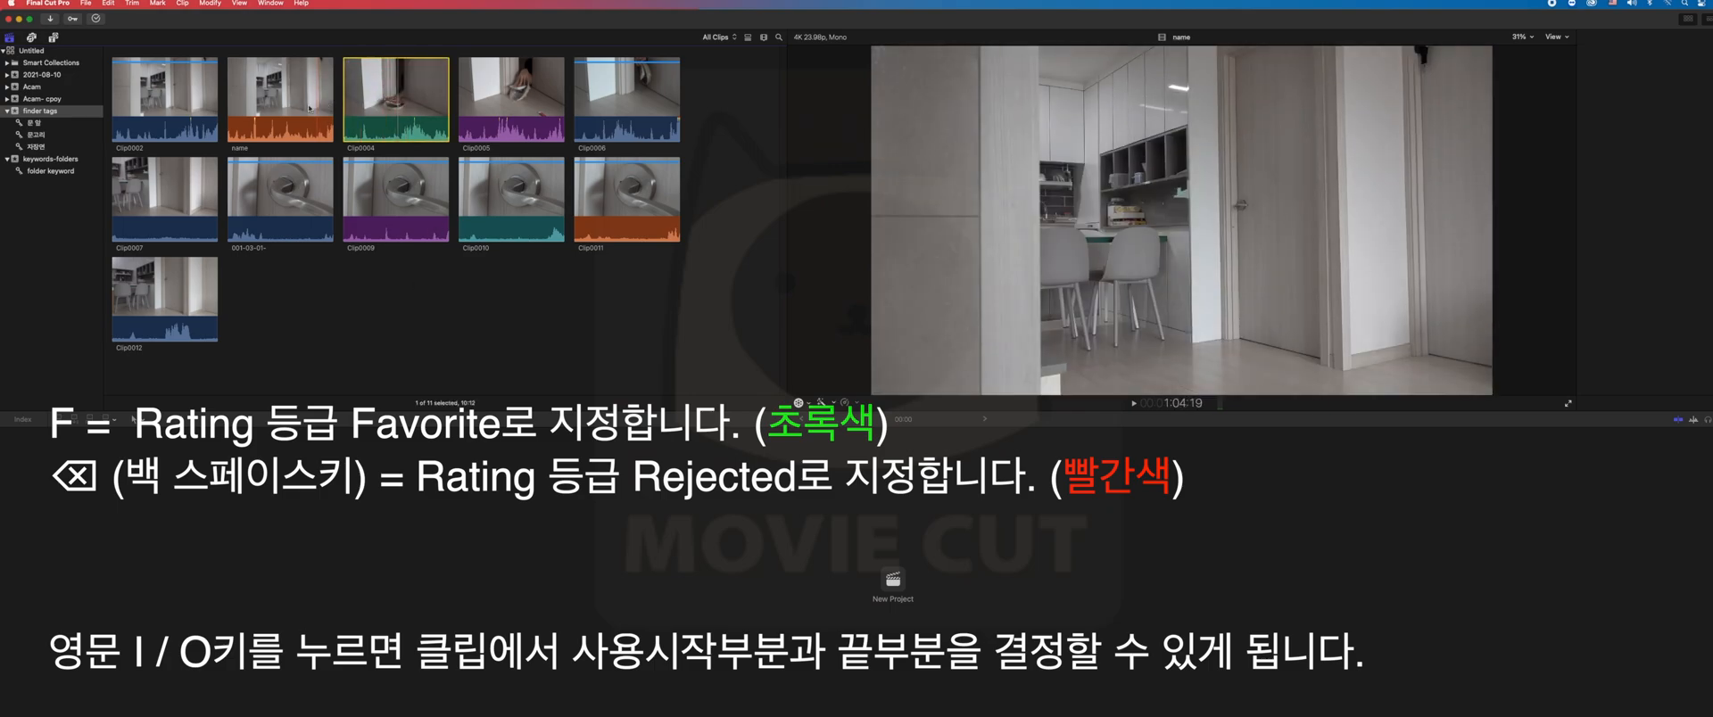
- Mark a range in the middle of Clip0004 with in and out points and rate it as Favorite
left_click(387, 115)
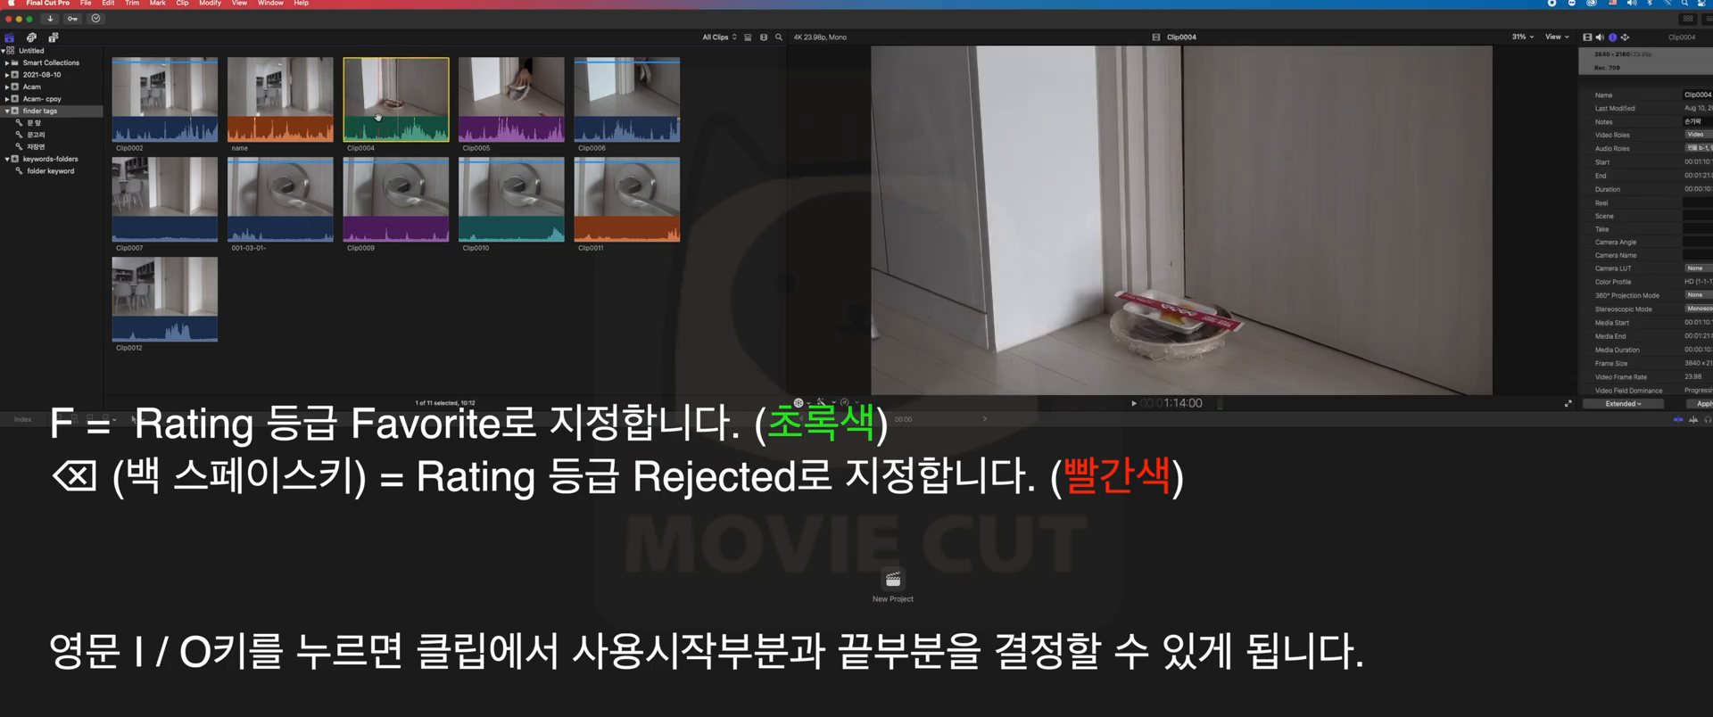
key("i")
key("o")
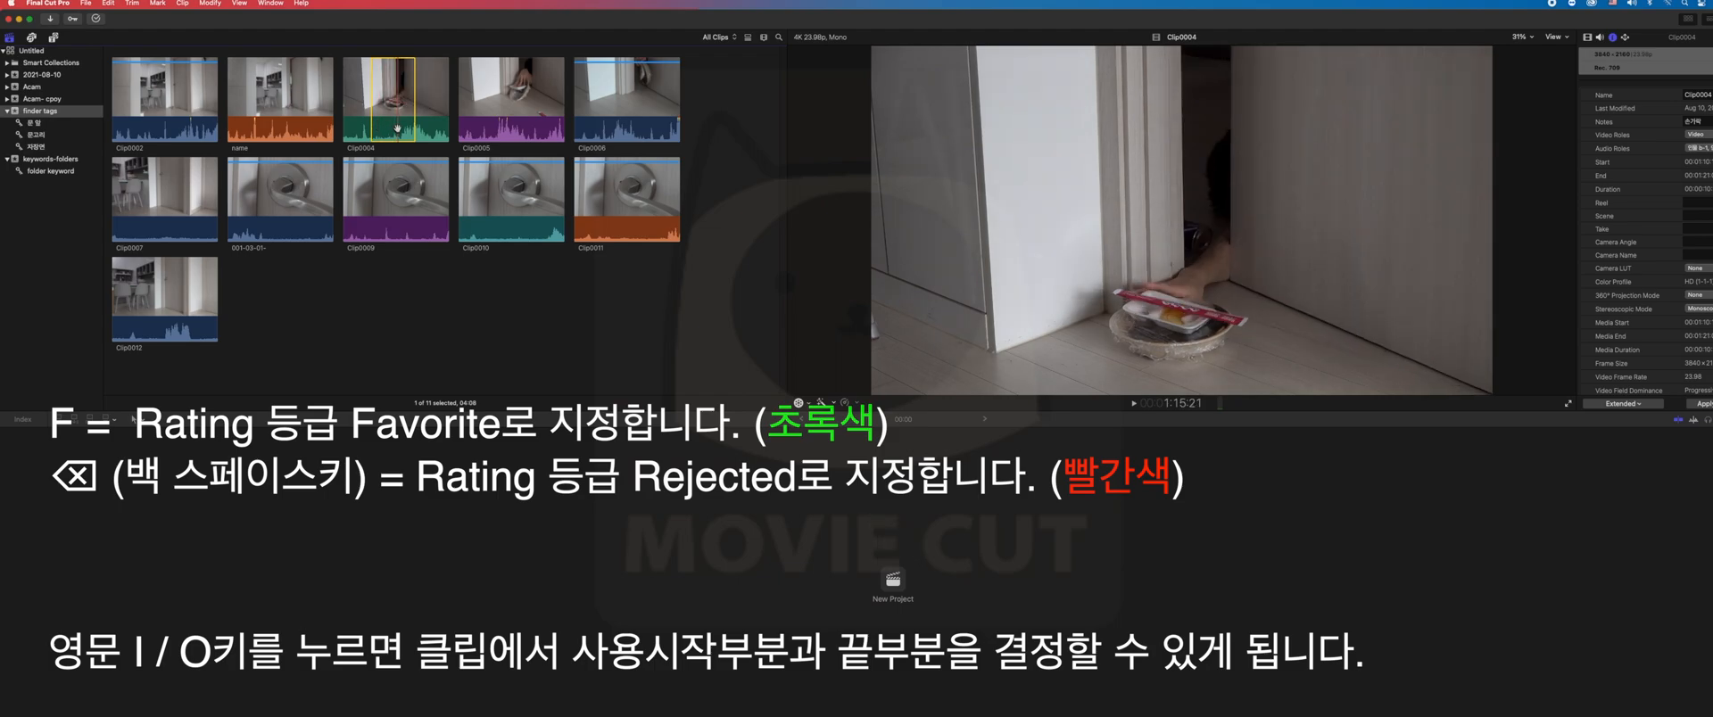
key("f")
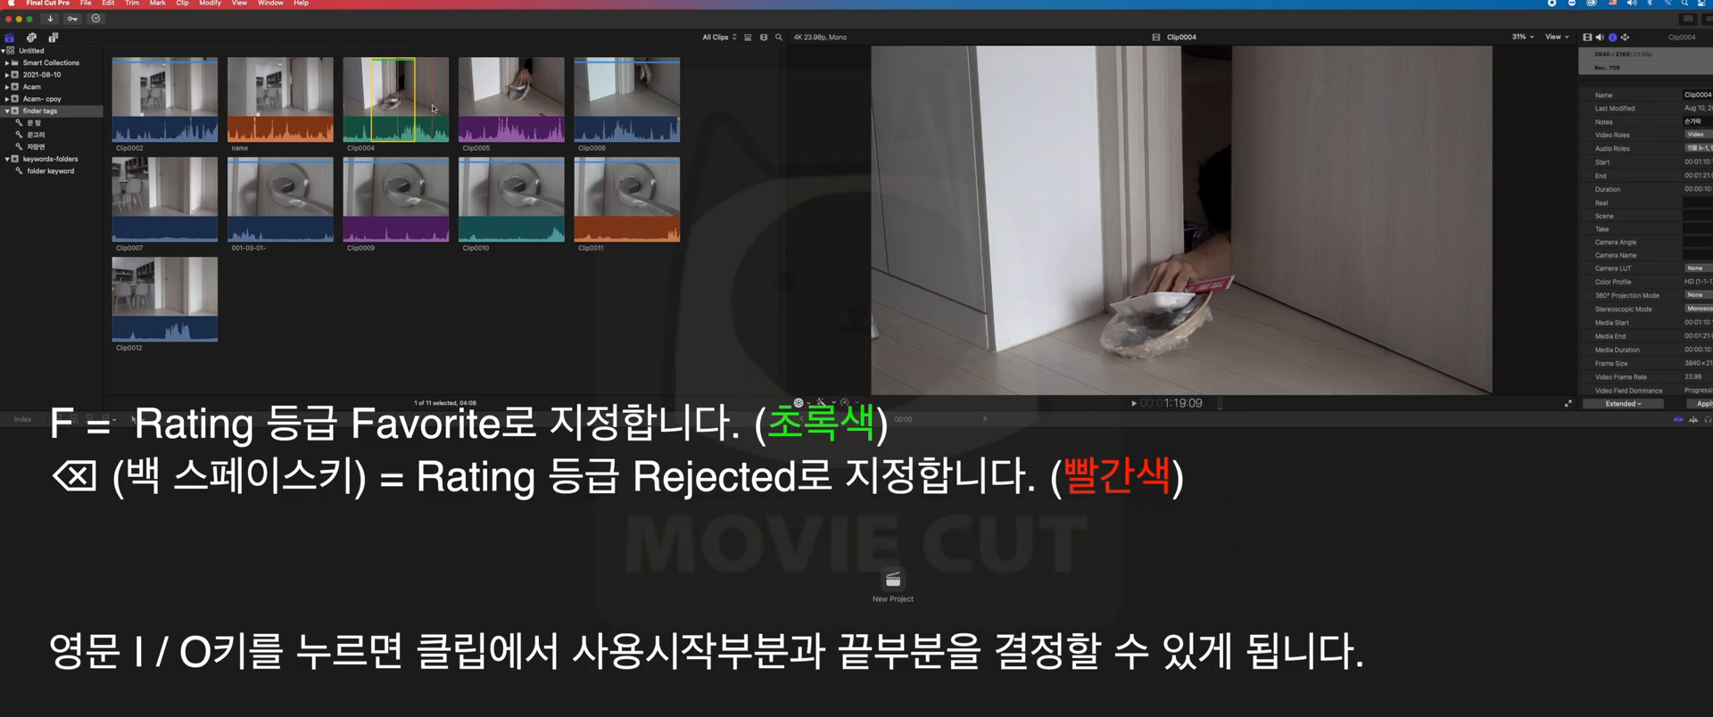
- Mark a range in the later part of Clip0004 and rate it as Rejected
key("o")
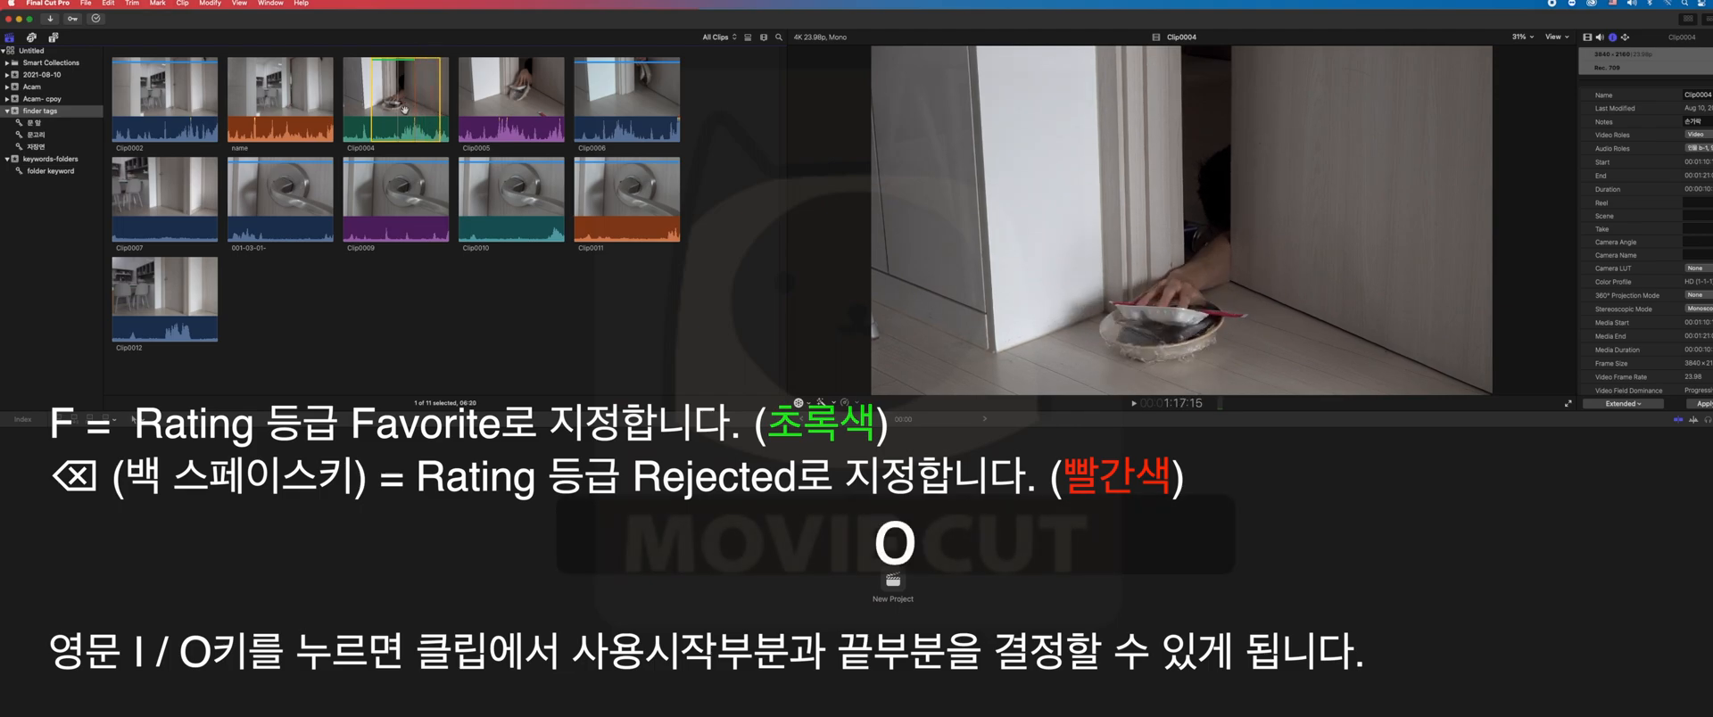
key("i")
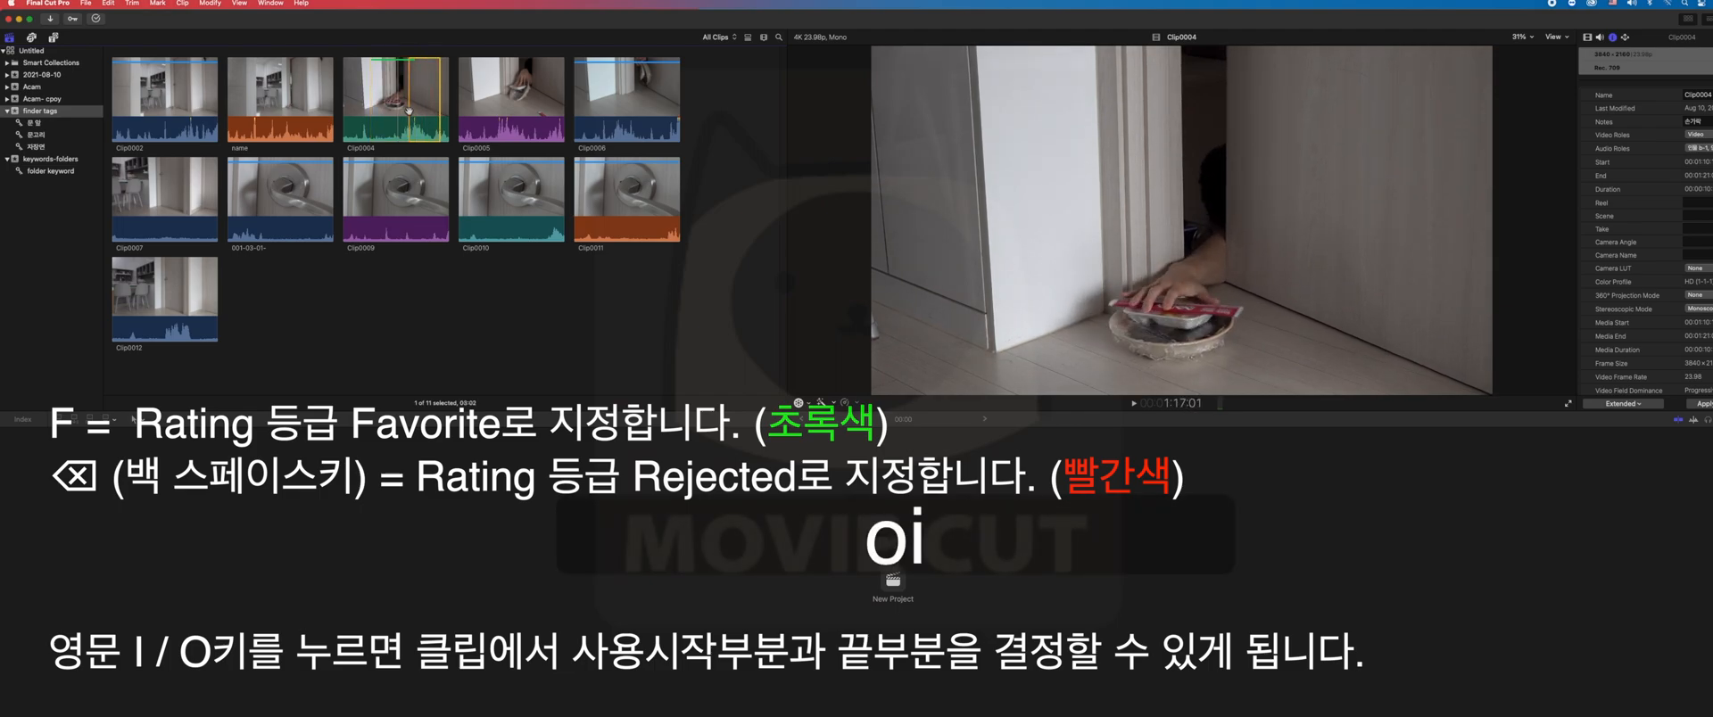
key("BackSpace")
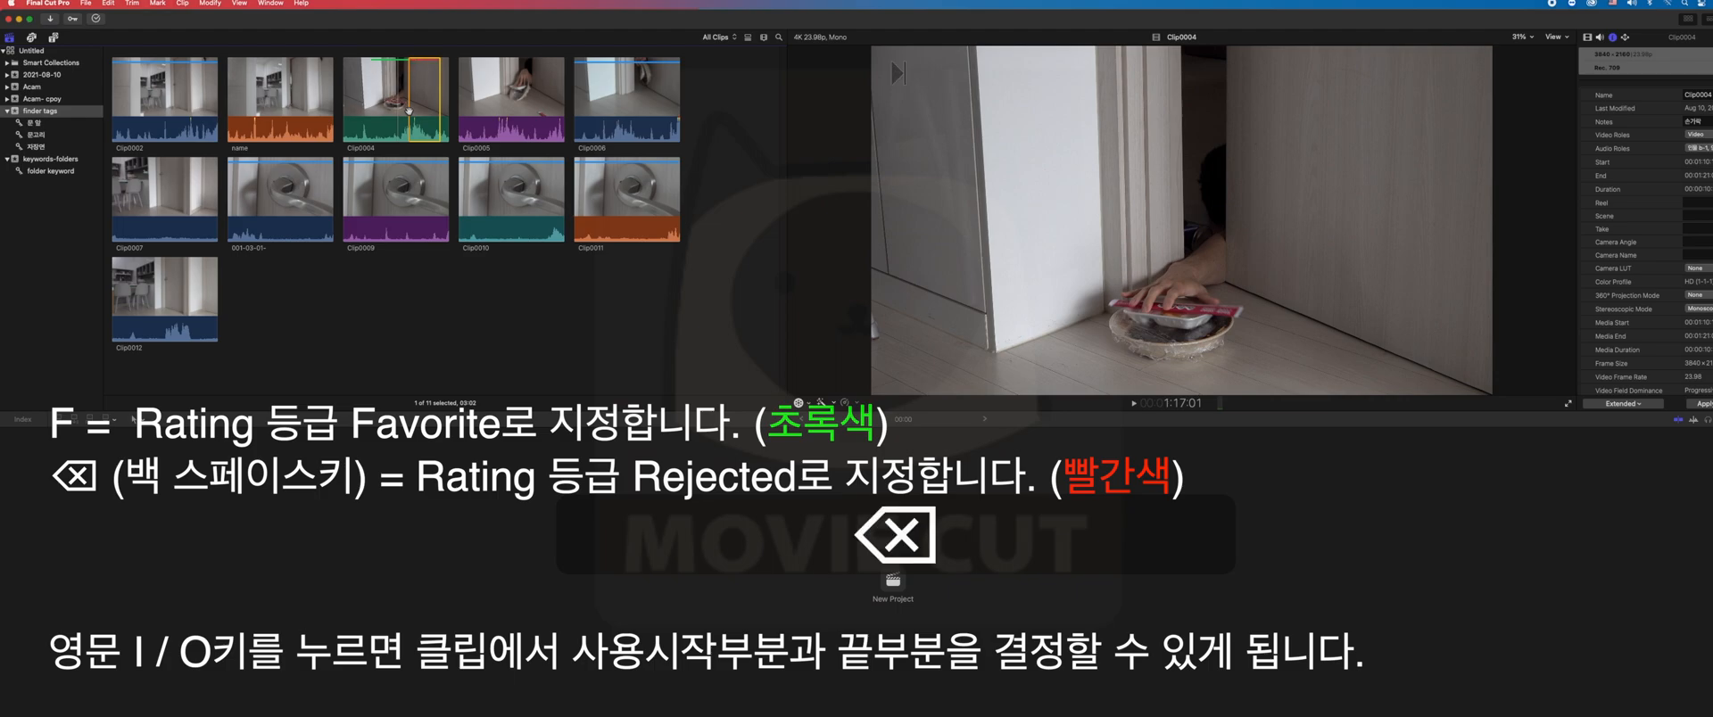
left_click(465, 311)
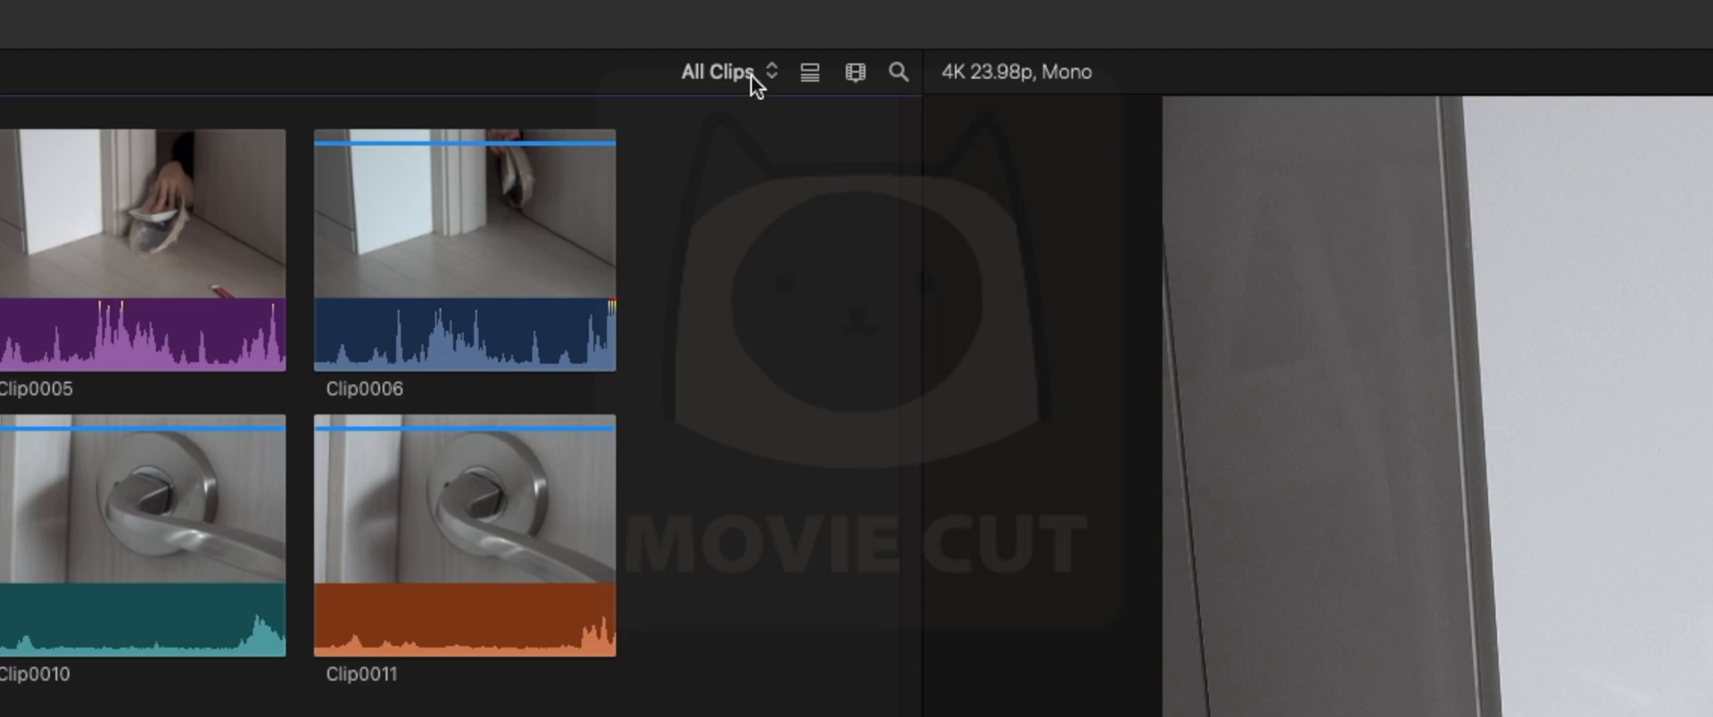
- Filter the finder tags clips with Hide Rejected, then set the filter back to All Clips
left_click(754, 78)
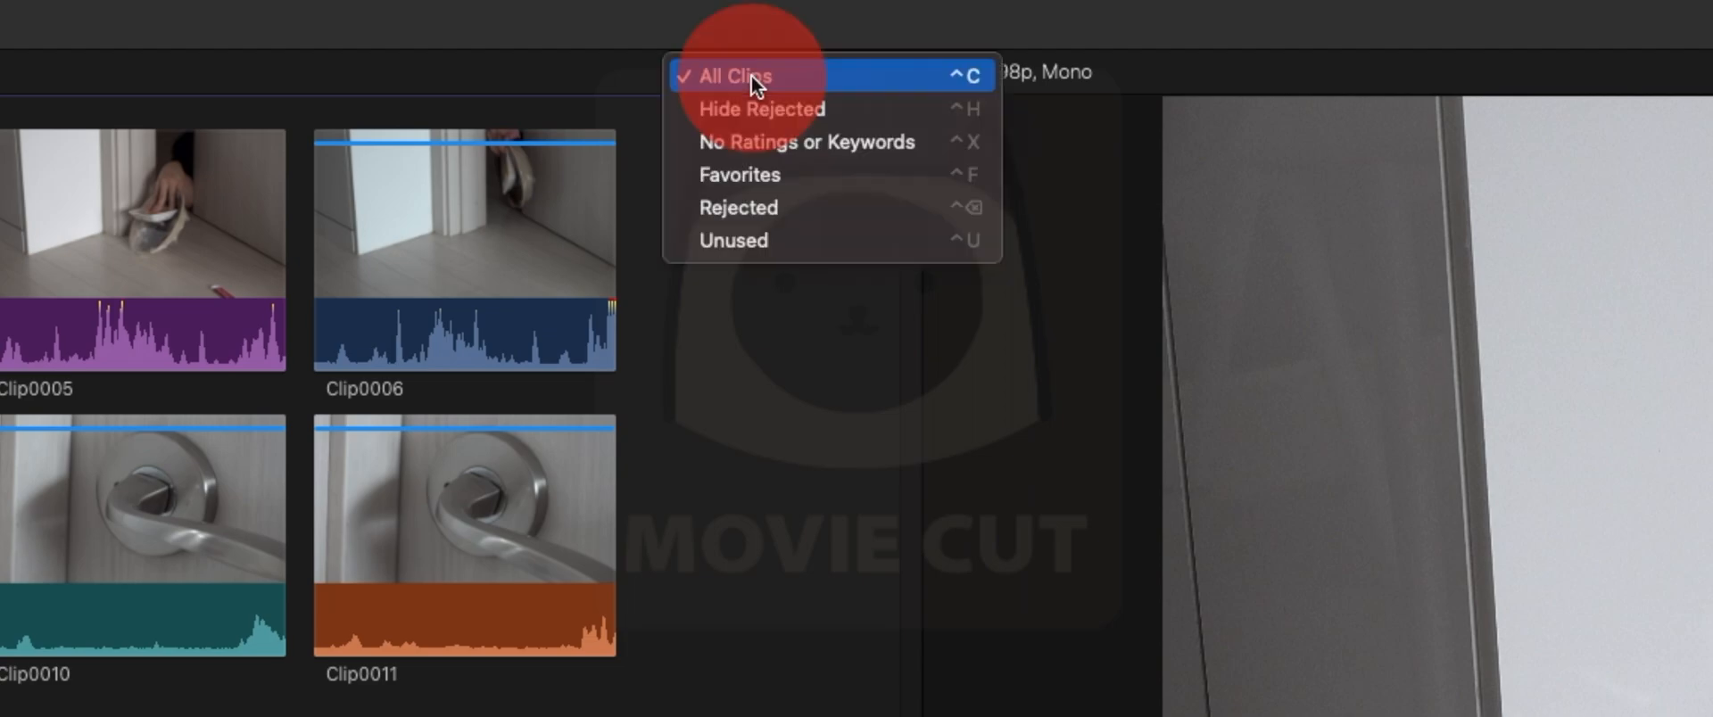
left_click(726, 107)
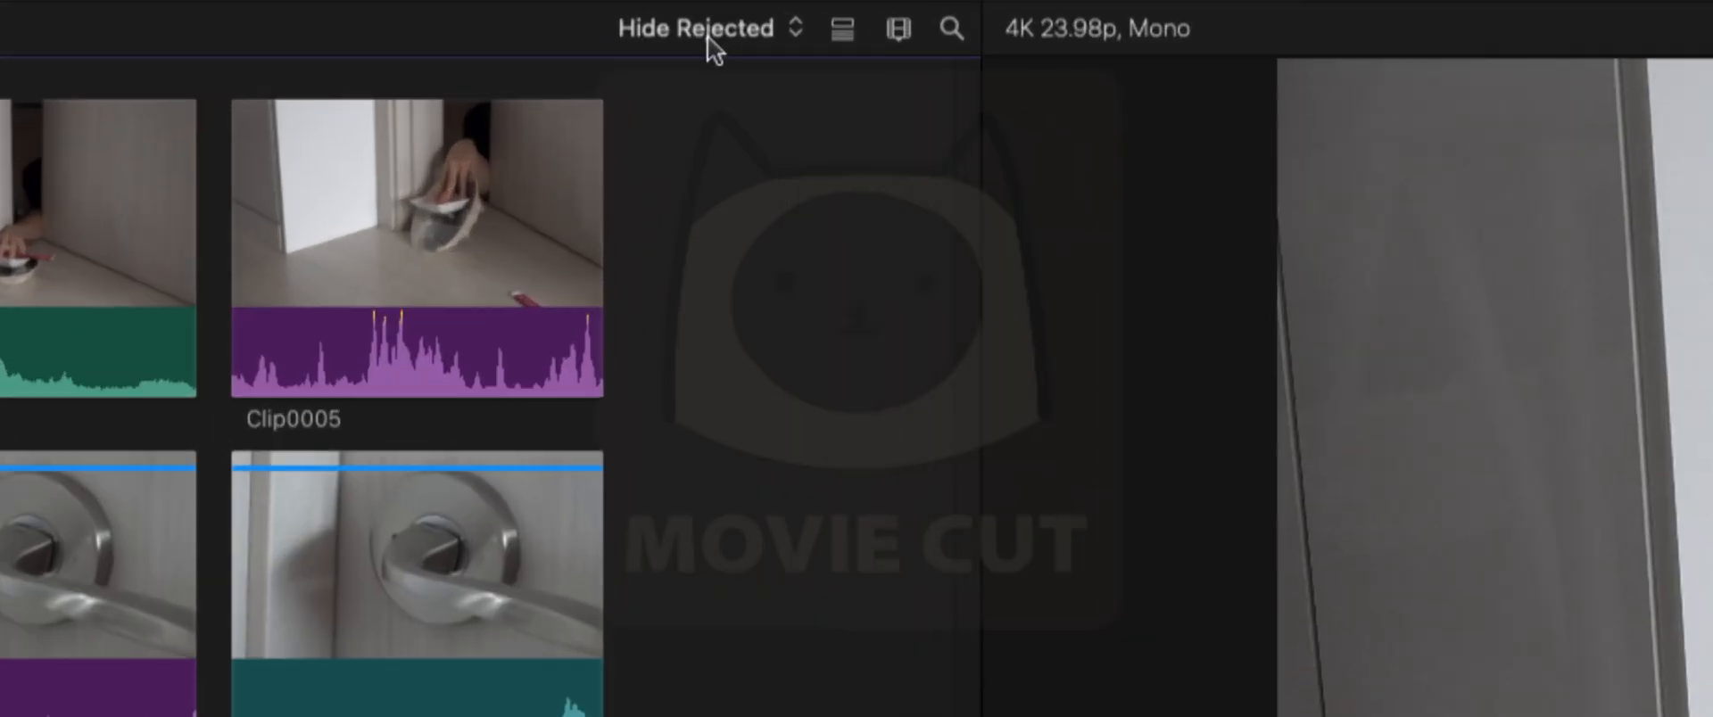
left_click(708, 38)
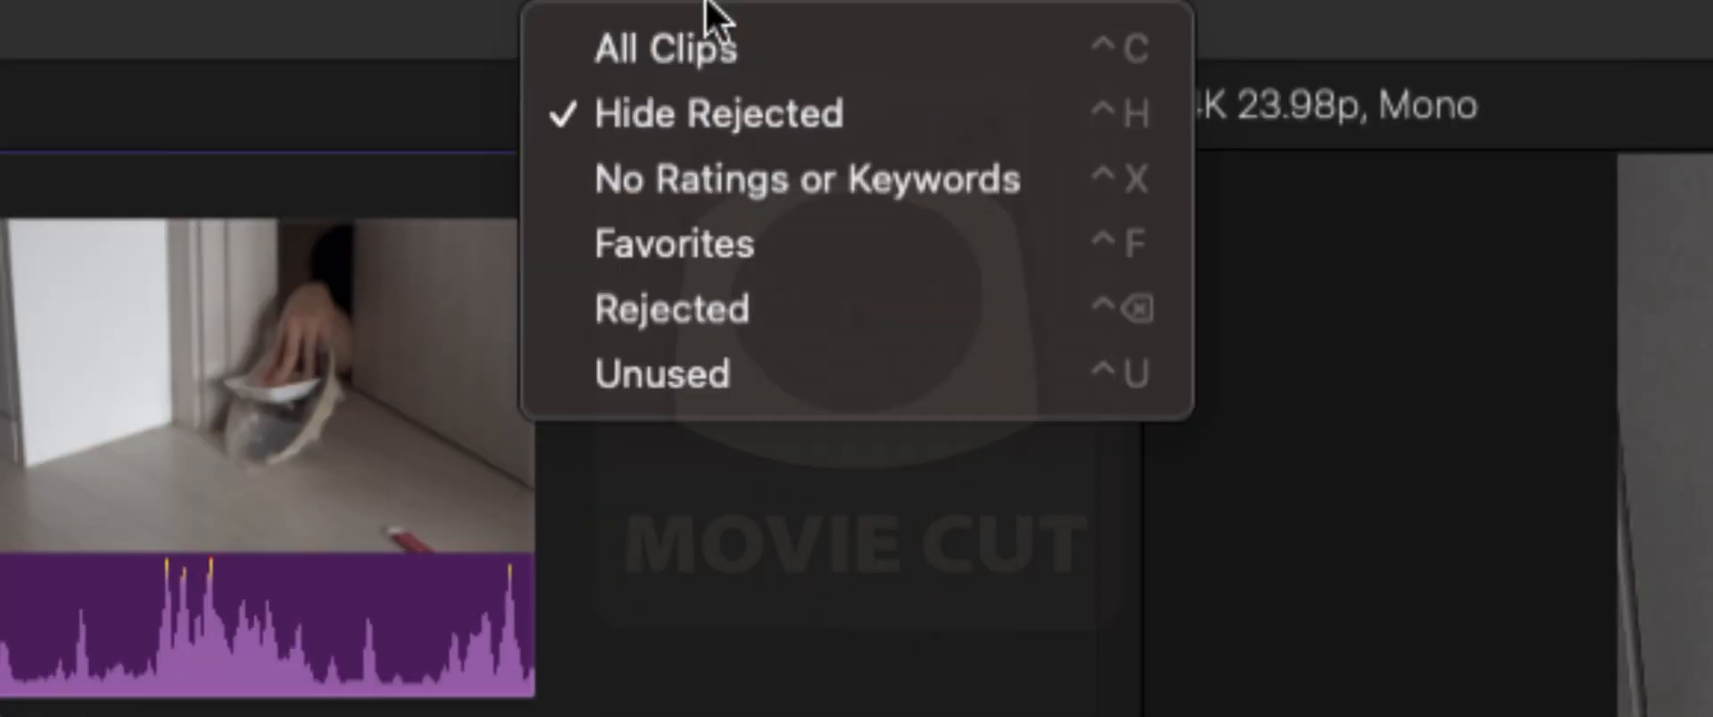
left_click(696, 71)
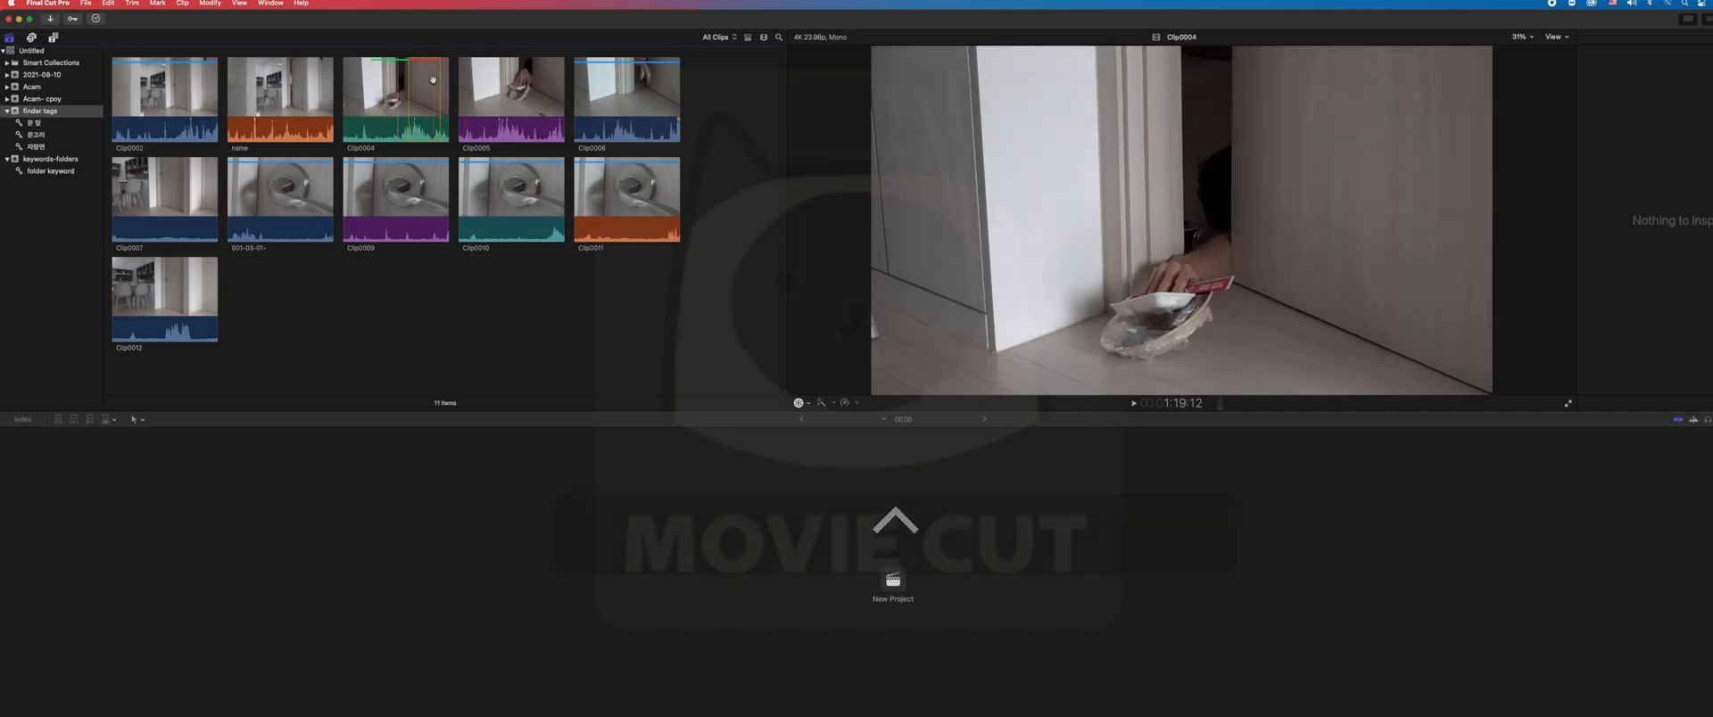
- Rate all of Clip0005 as Favorite, then mark a range in its middle and rate that range as Rejected
left_click(493, 106)
key("super+4")
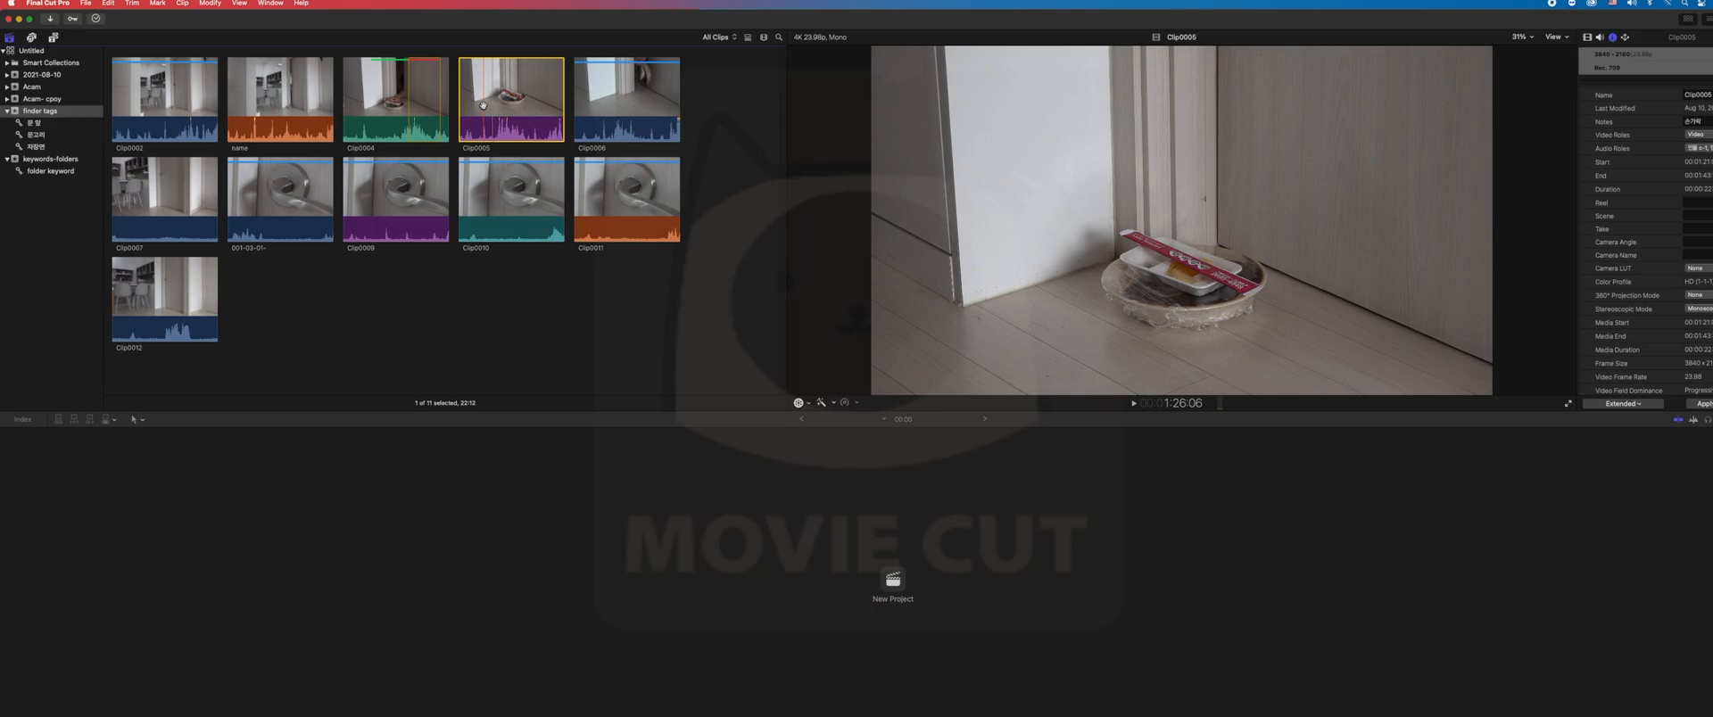
key("i")
key("o")
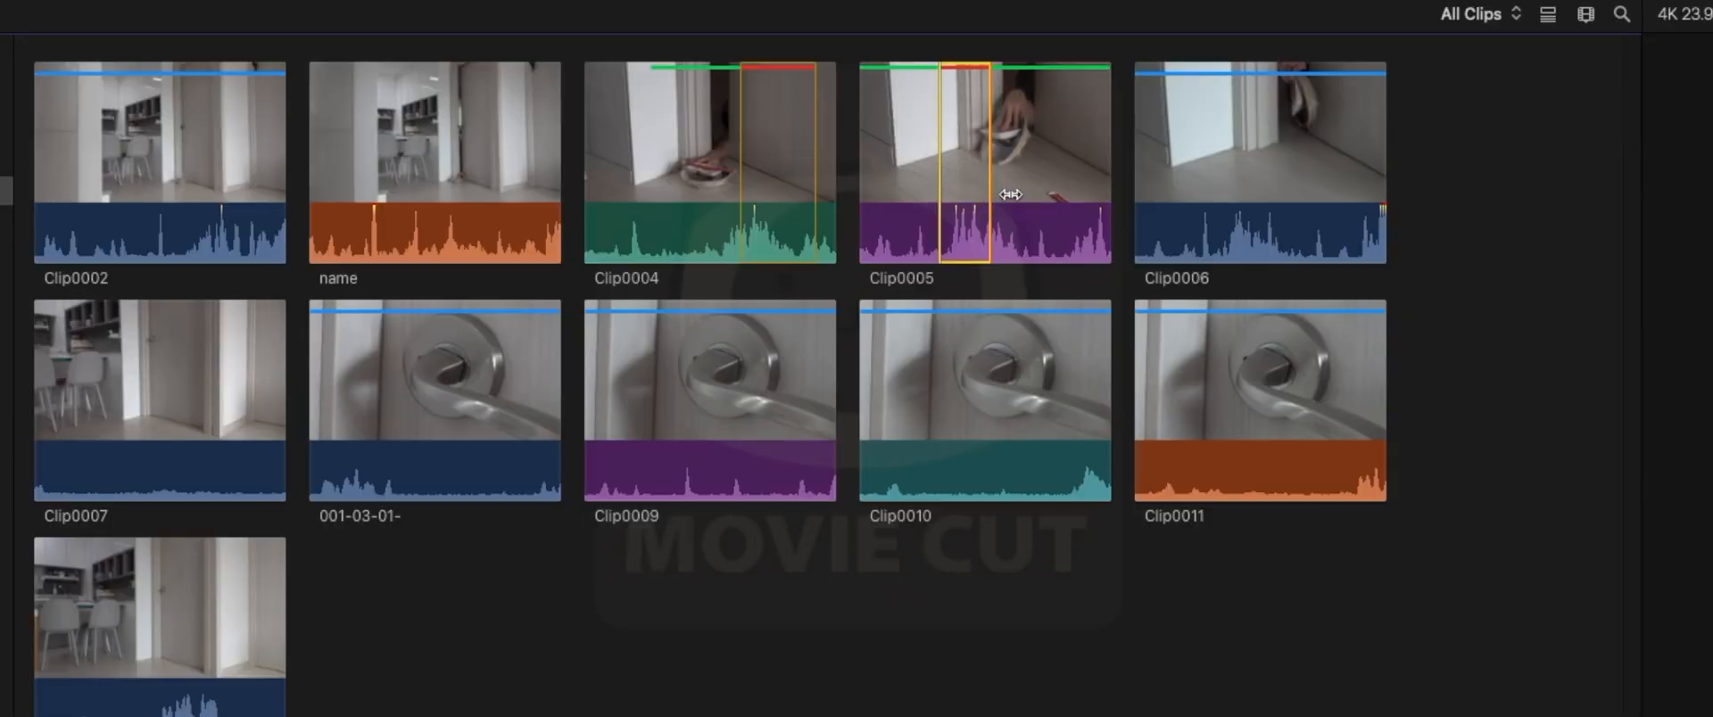
- Filter the event to show only Favorites, then return to All Clips
left_click(1464, 18)
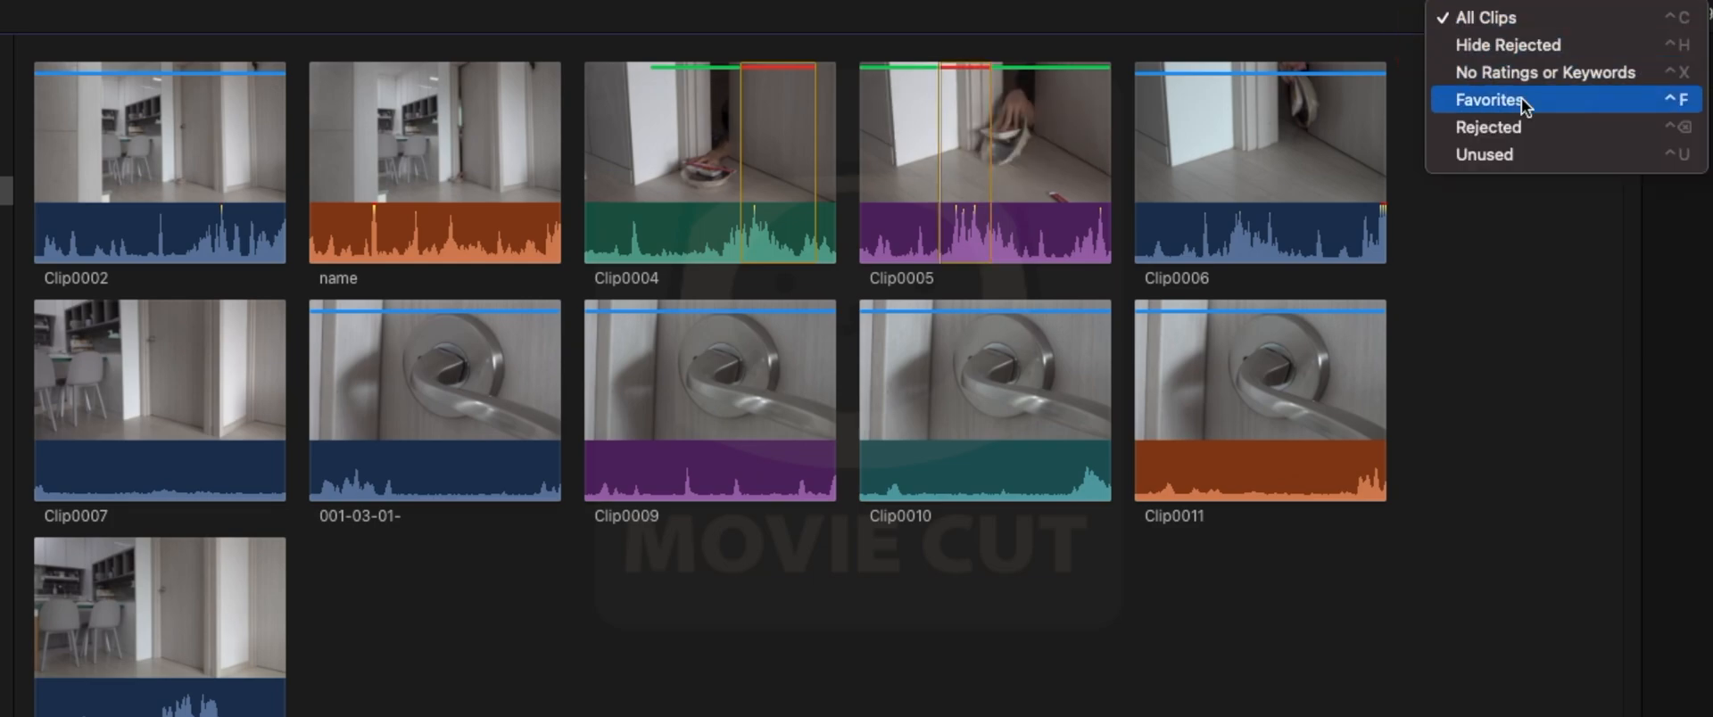
left_click(1522, 100)
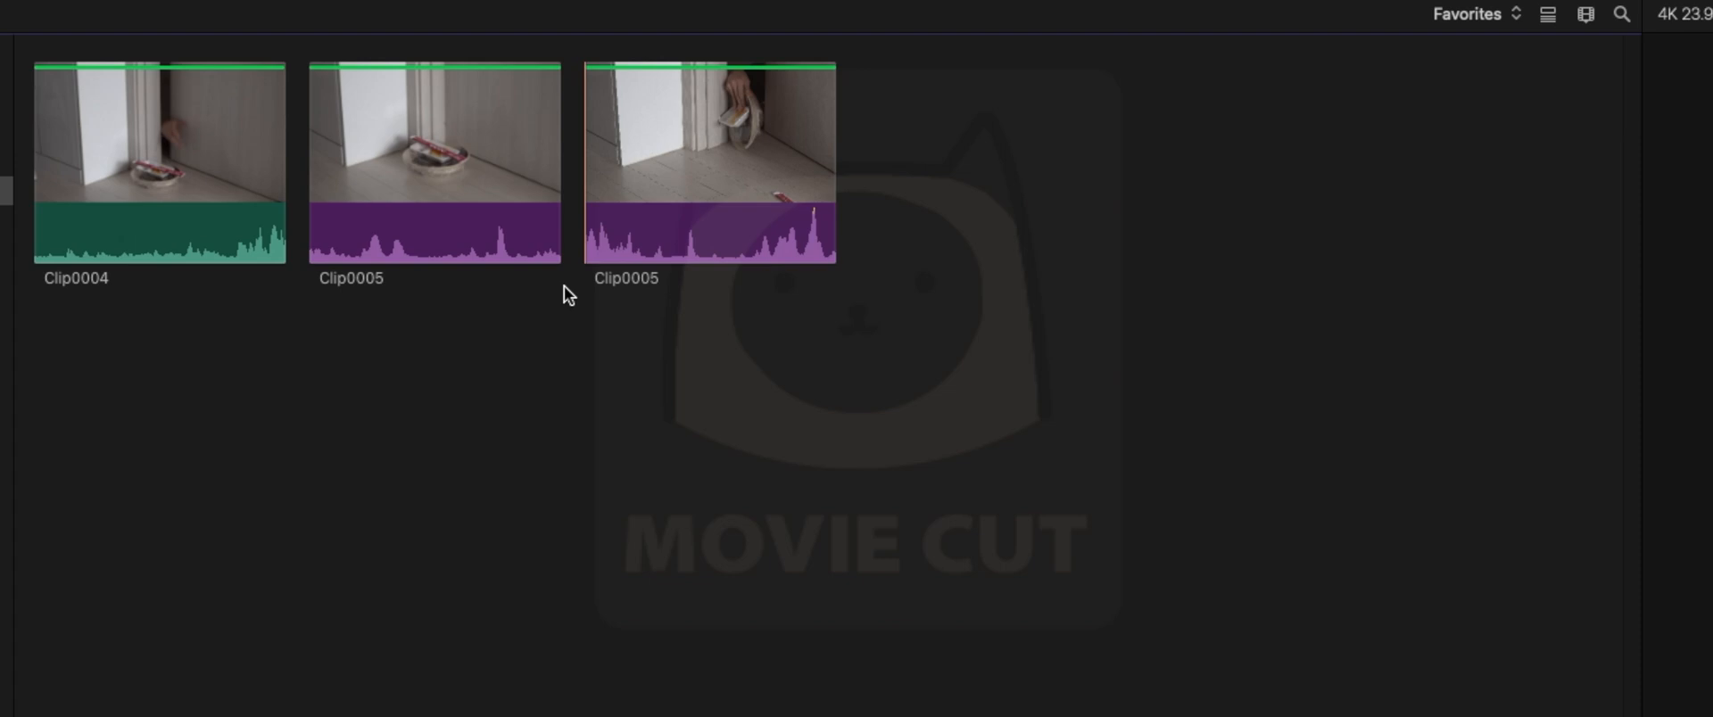
left_click(1467, 14)
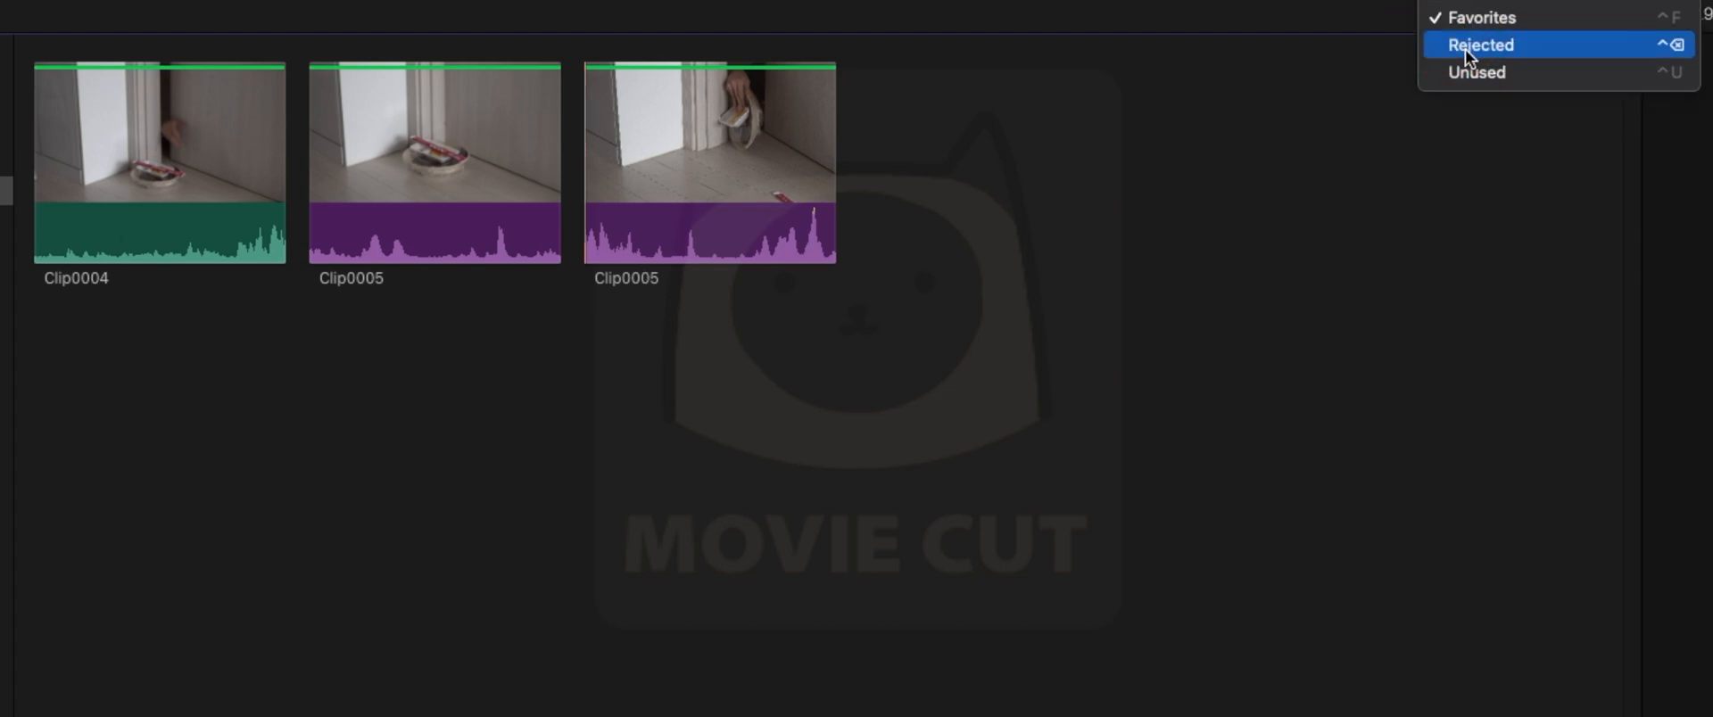
left_click(1474, 0)
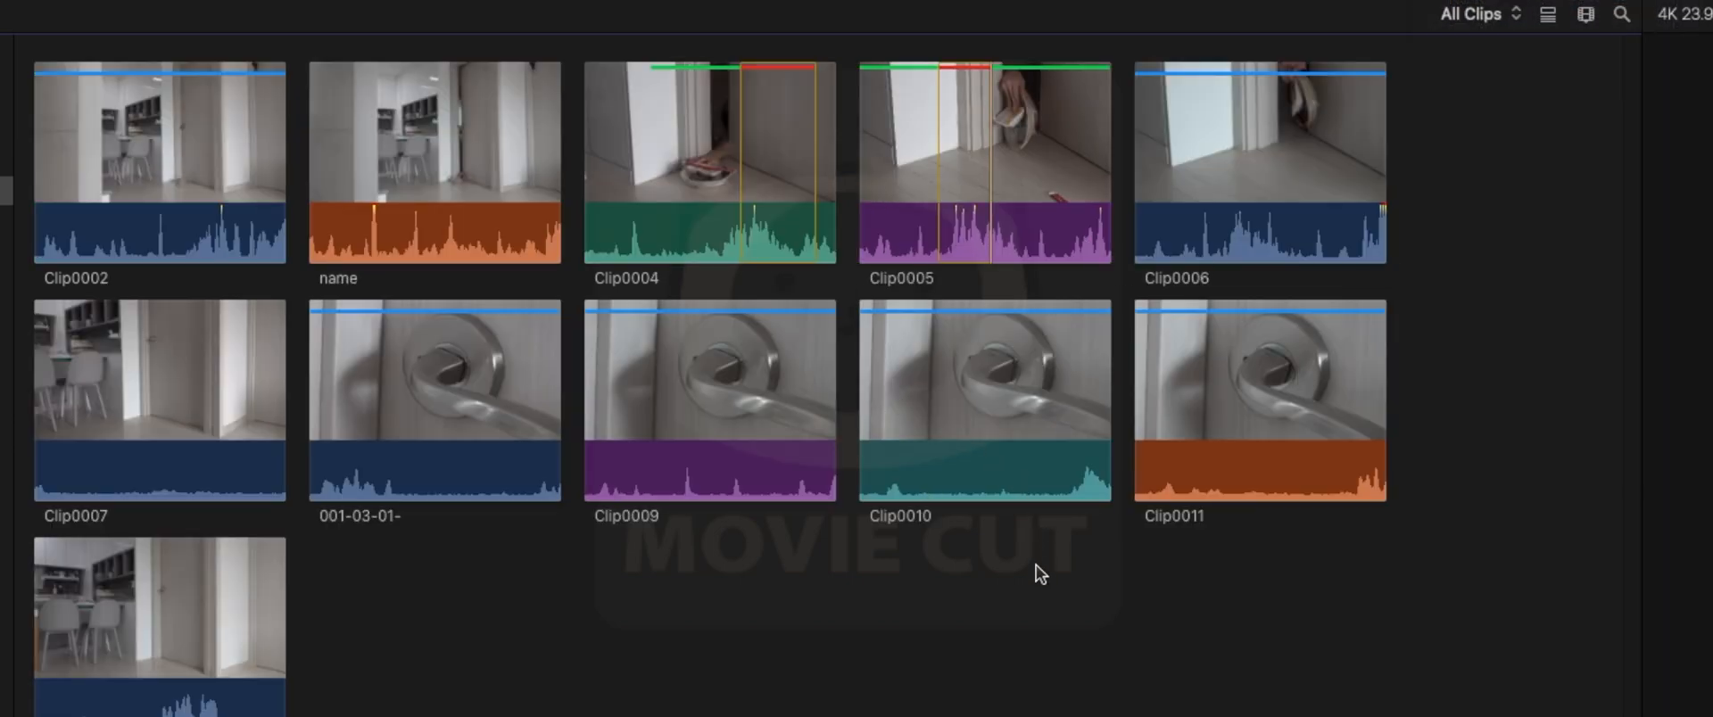
- Select the entire Clip0005 and remove all its ratings
left_click_drag(1014, 166, 973, 168)
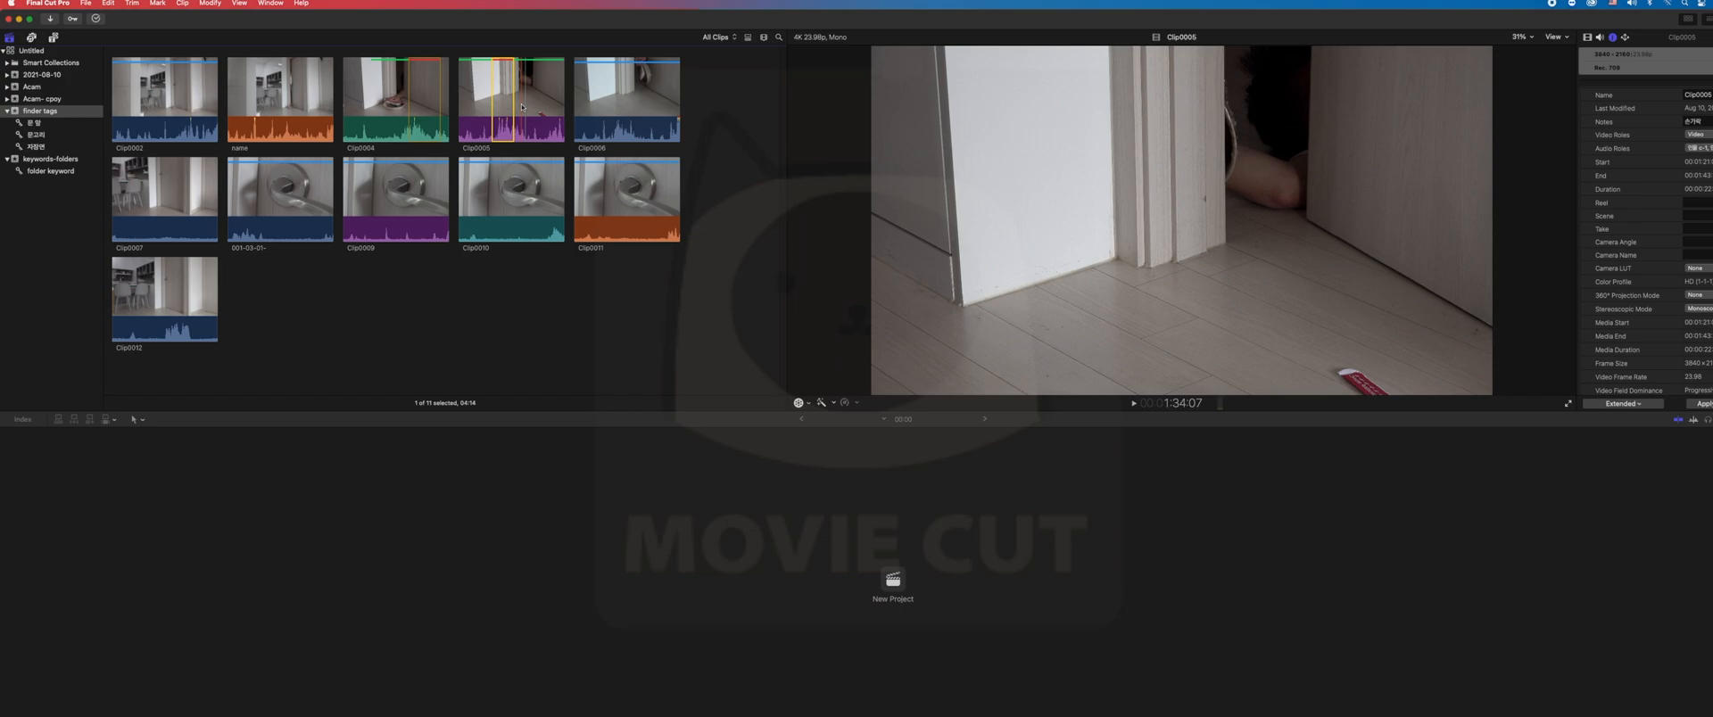
key("x")
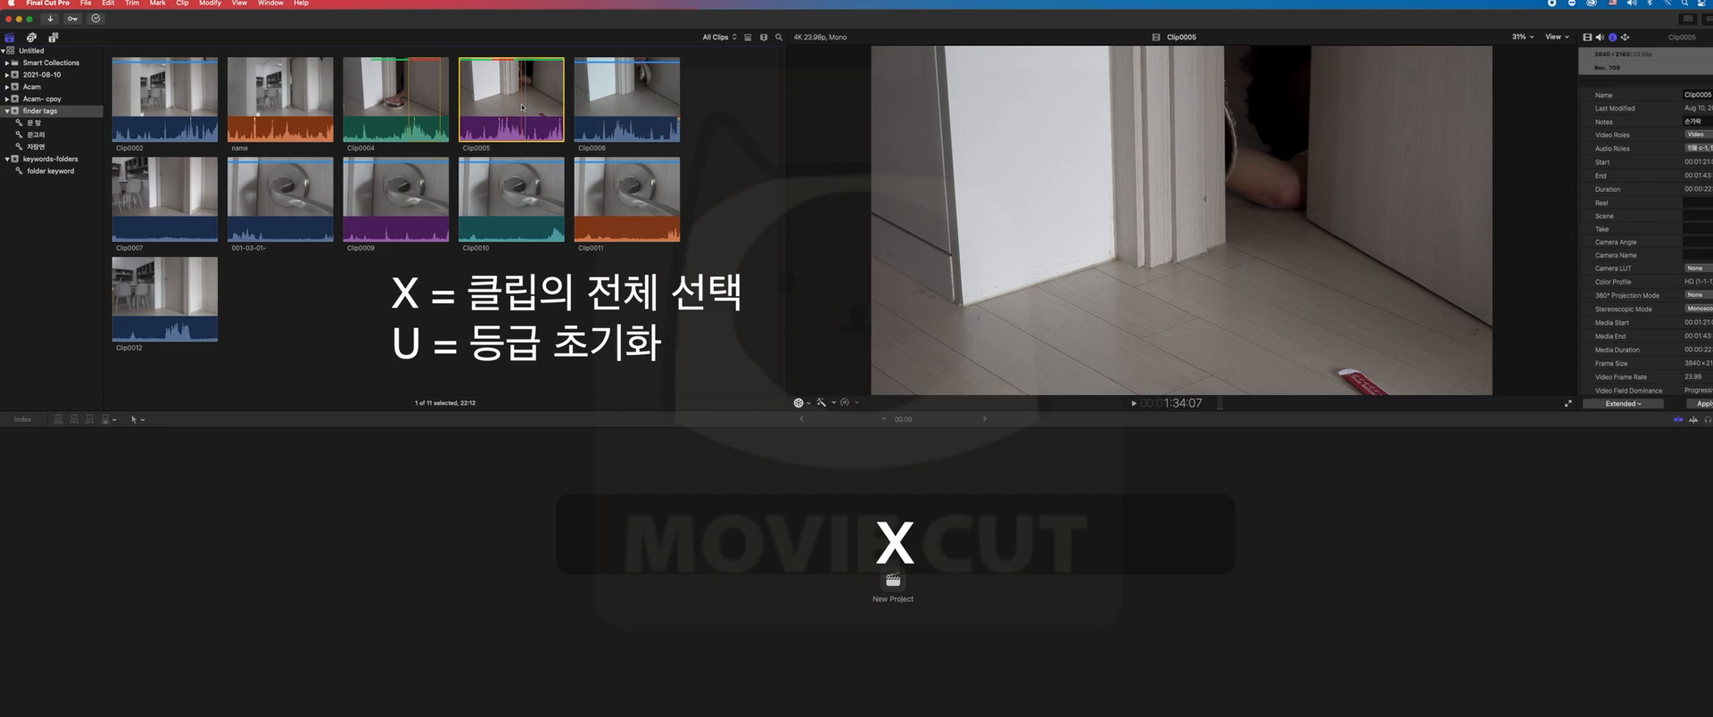
key("u")
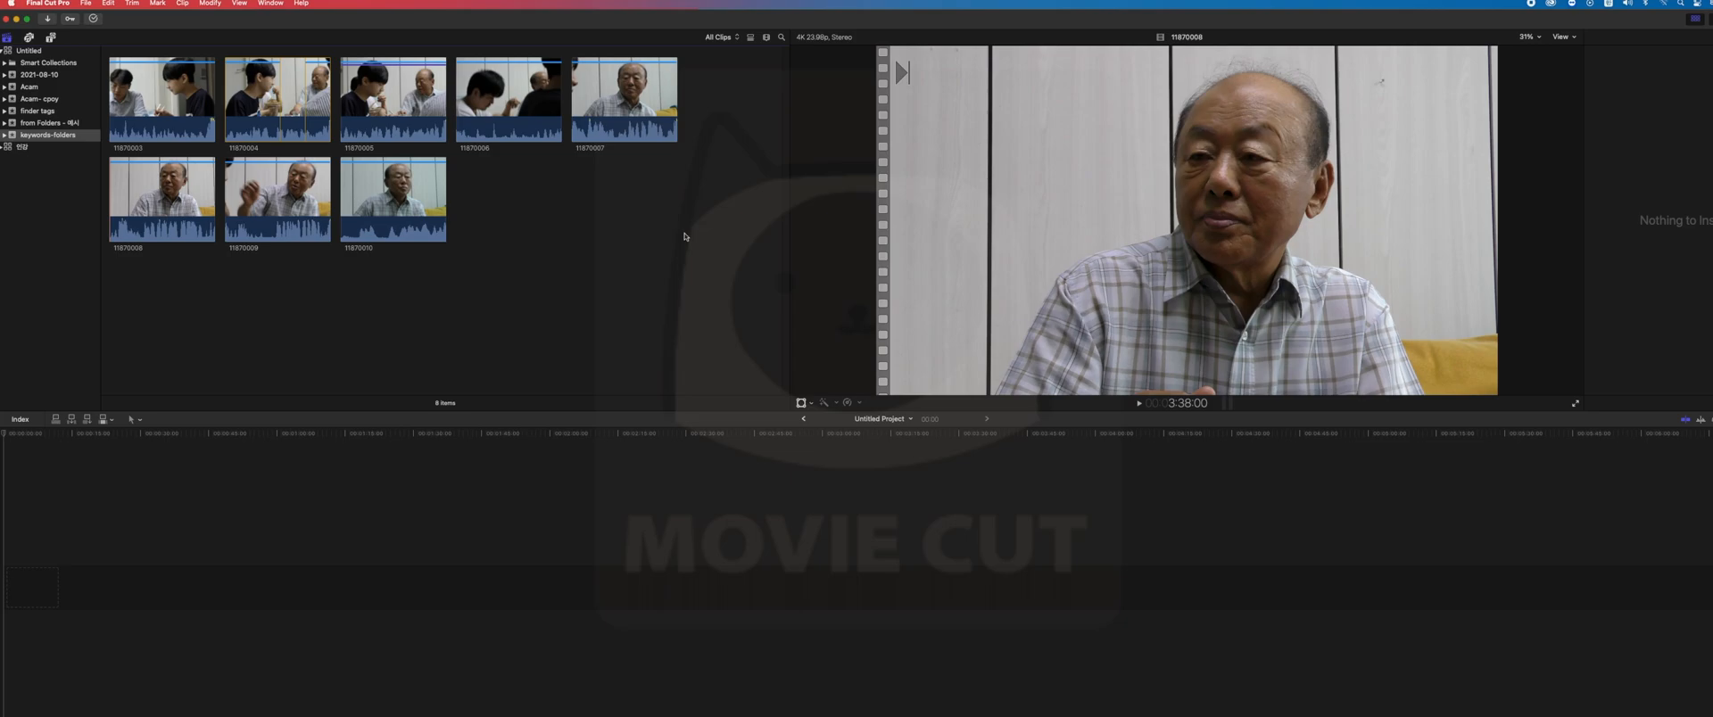
- Show the keywords-folders event as a list and expand clip 11870010 to check its folder keyword entry
left_click_drag(493, 289, 350, 160)
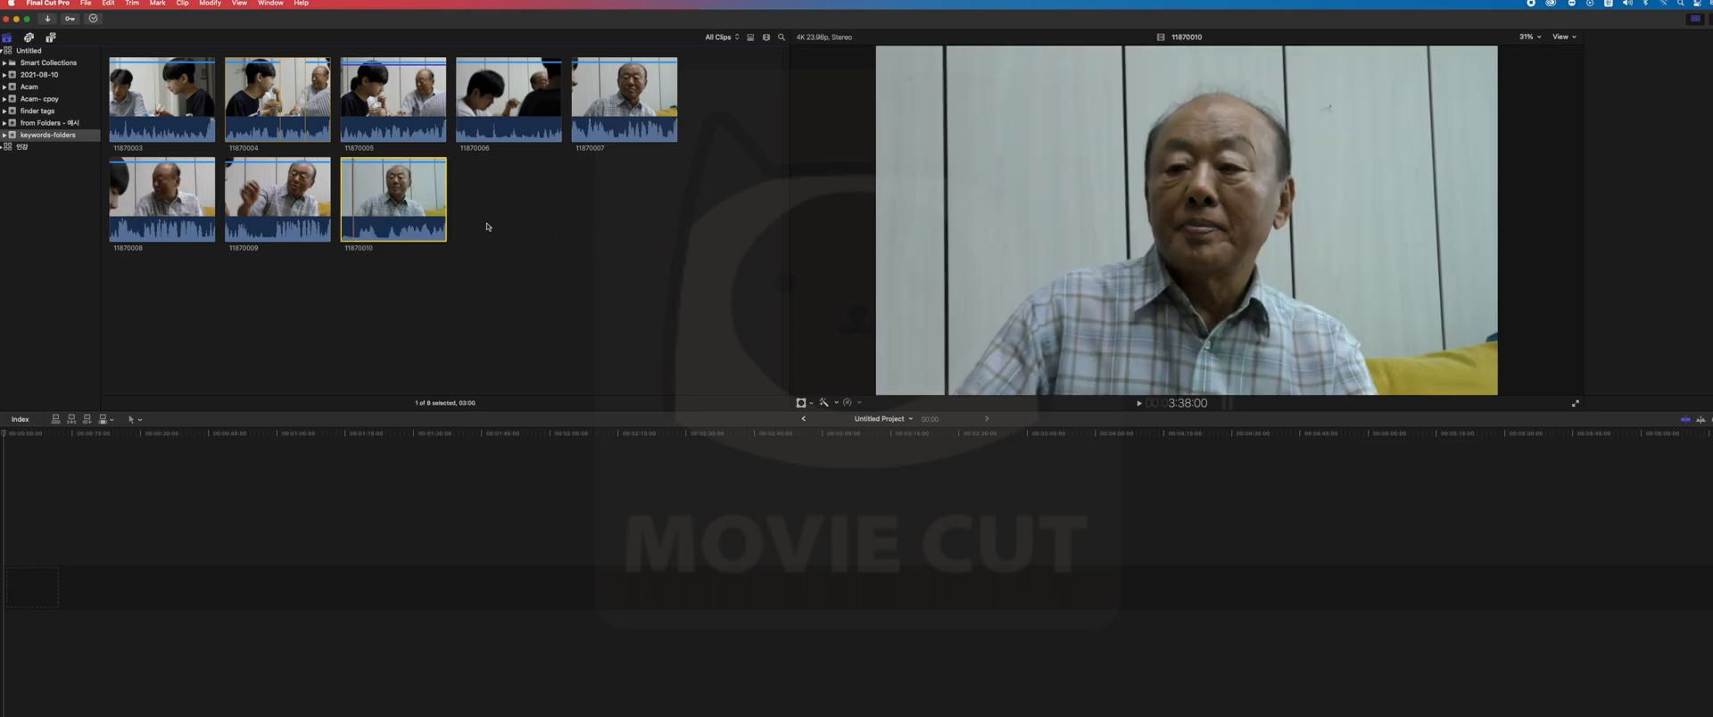
left_click(751, 37)
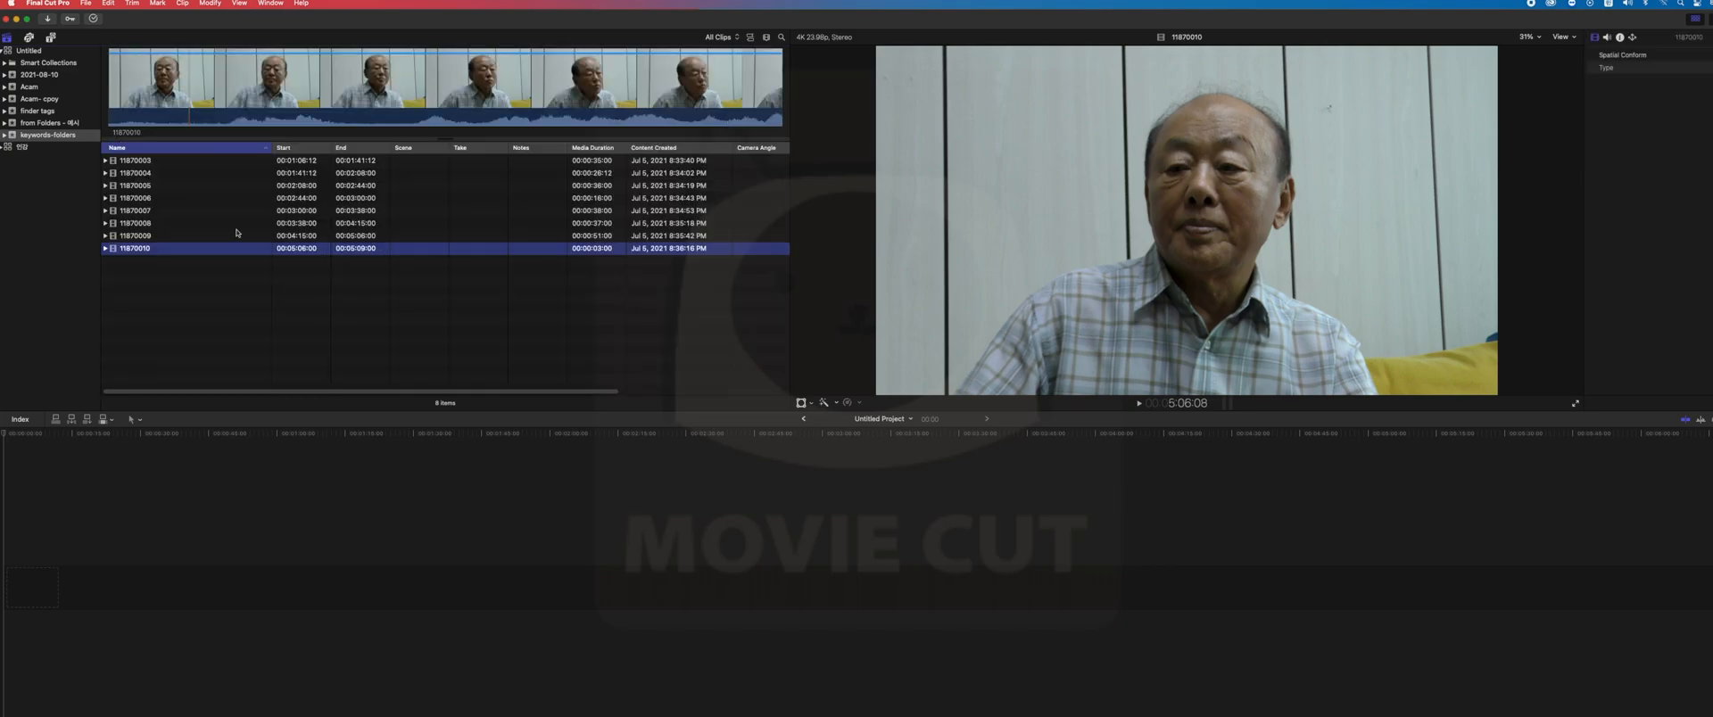
left_click(105, 248)
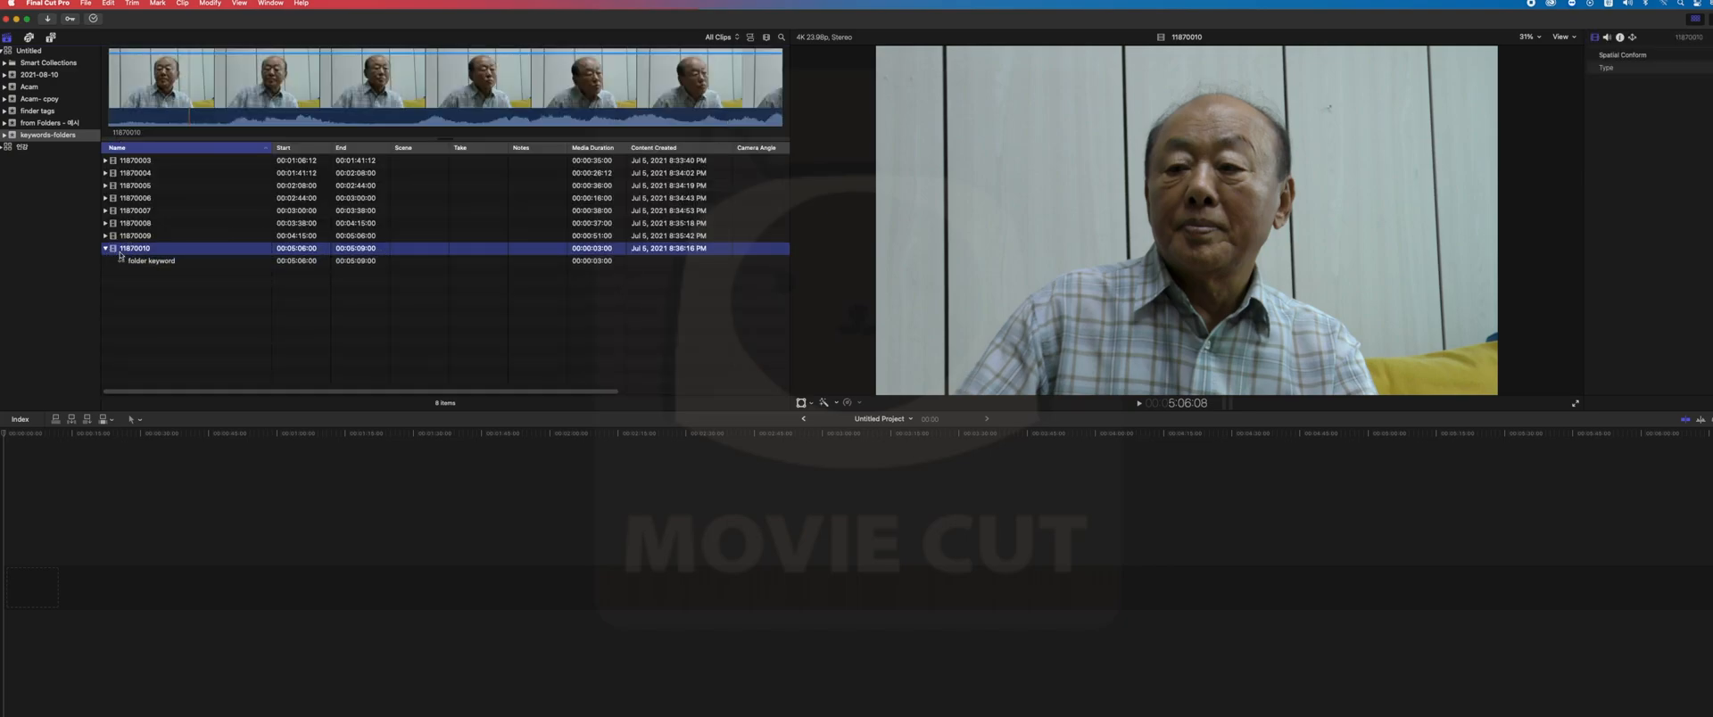
left_click(151, 265)
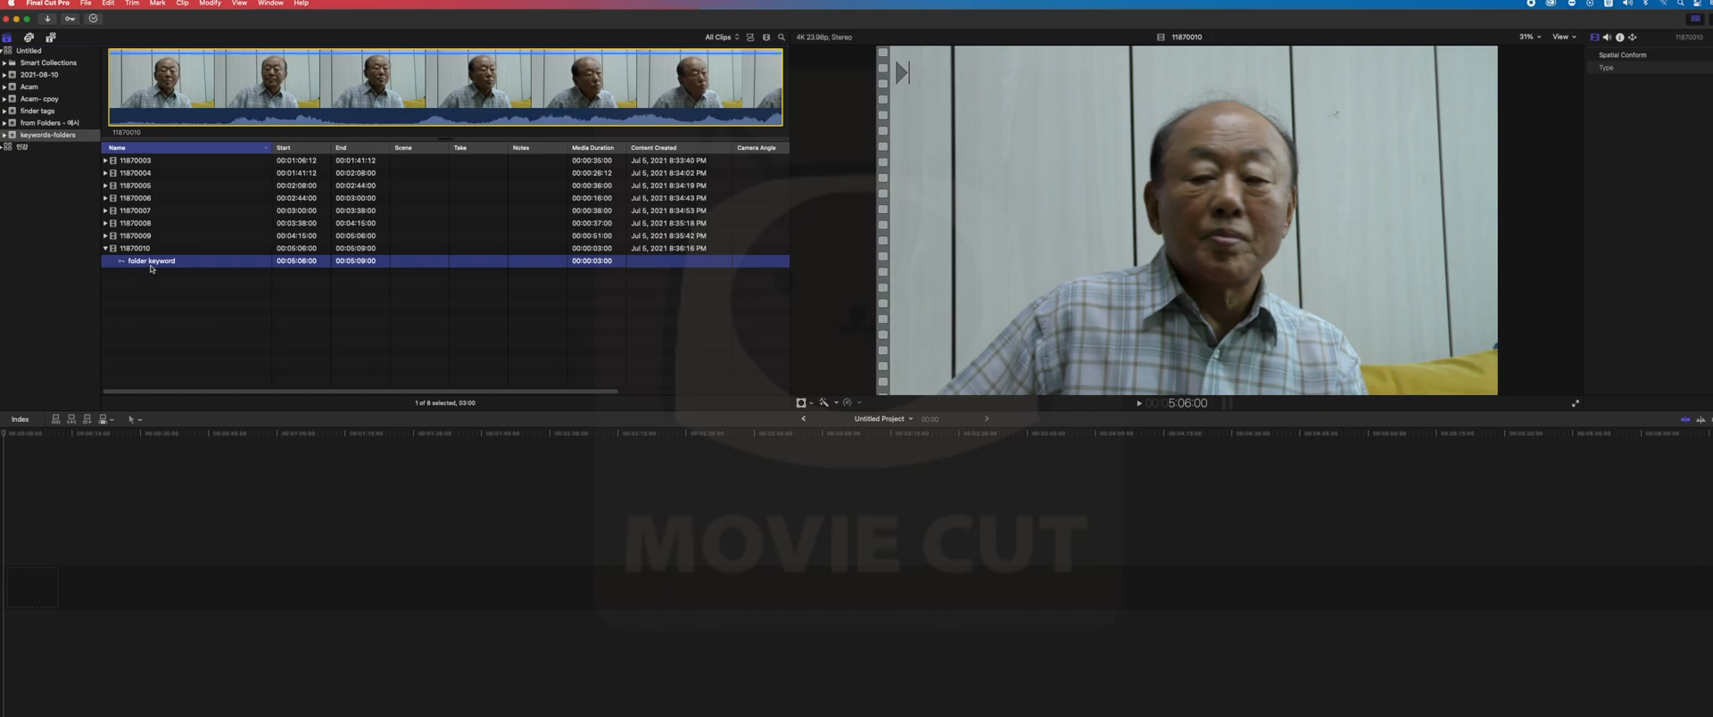
key("Up")
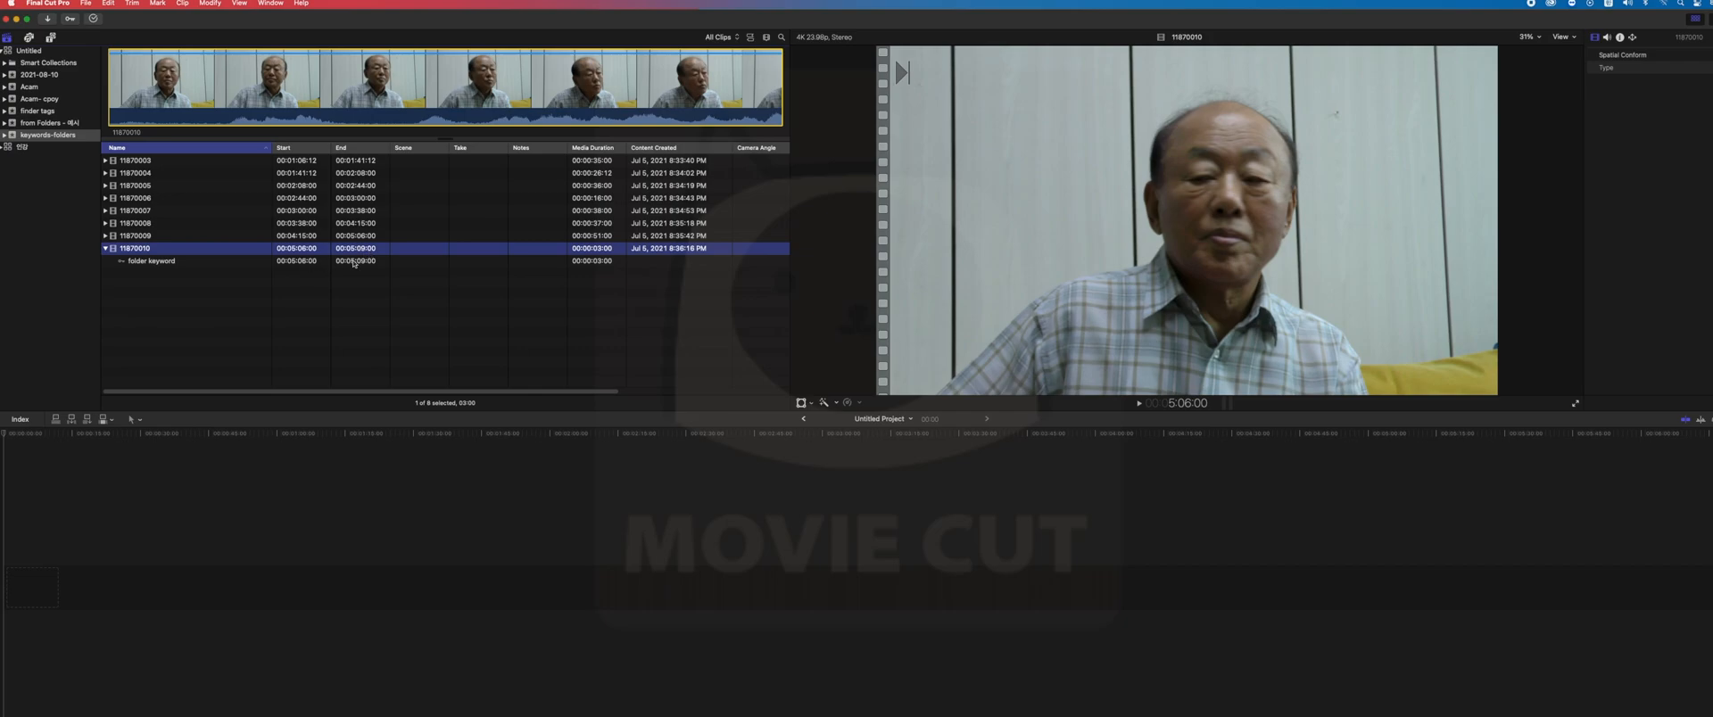
- Mark a range in clip 11870010 from 00:05:06:11 to 00:05:07:04 with in and out points
left_click(270, 77)
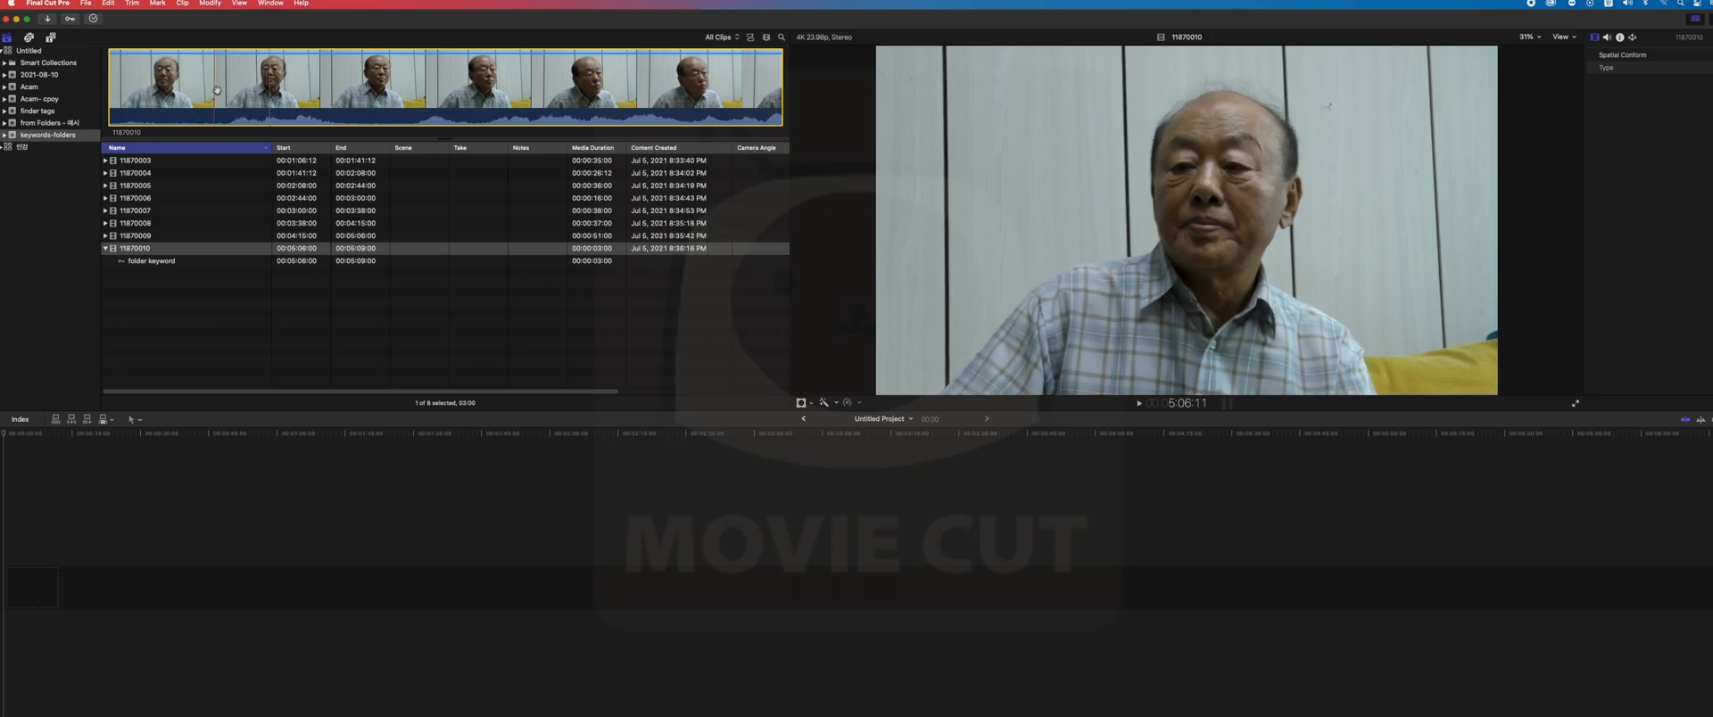
key("i")
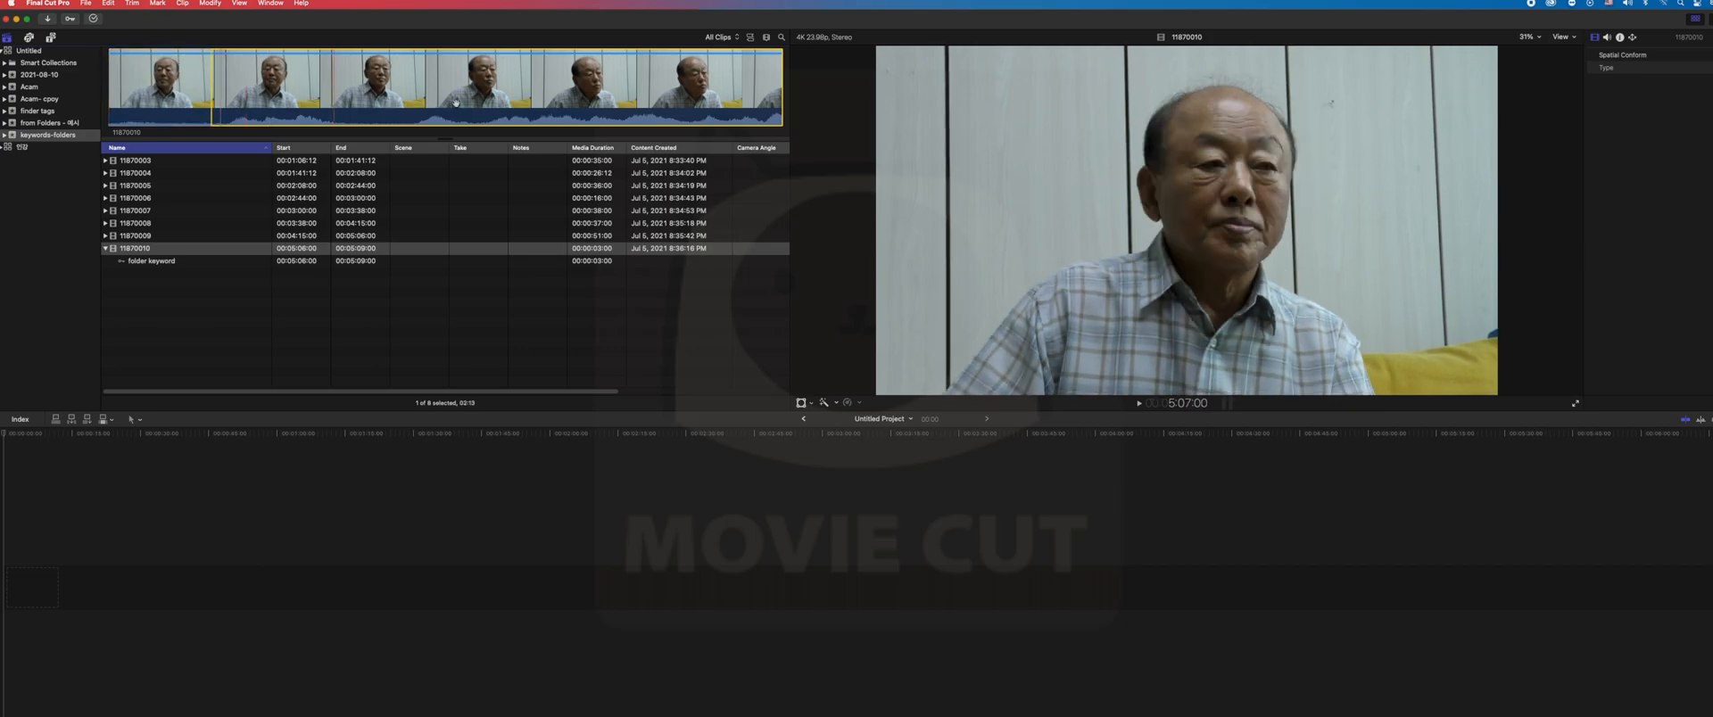
key("o")
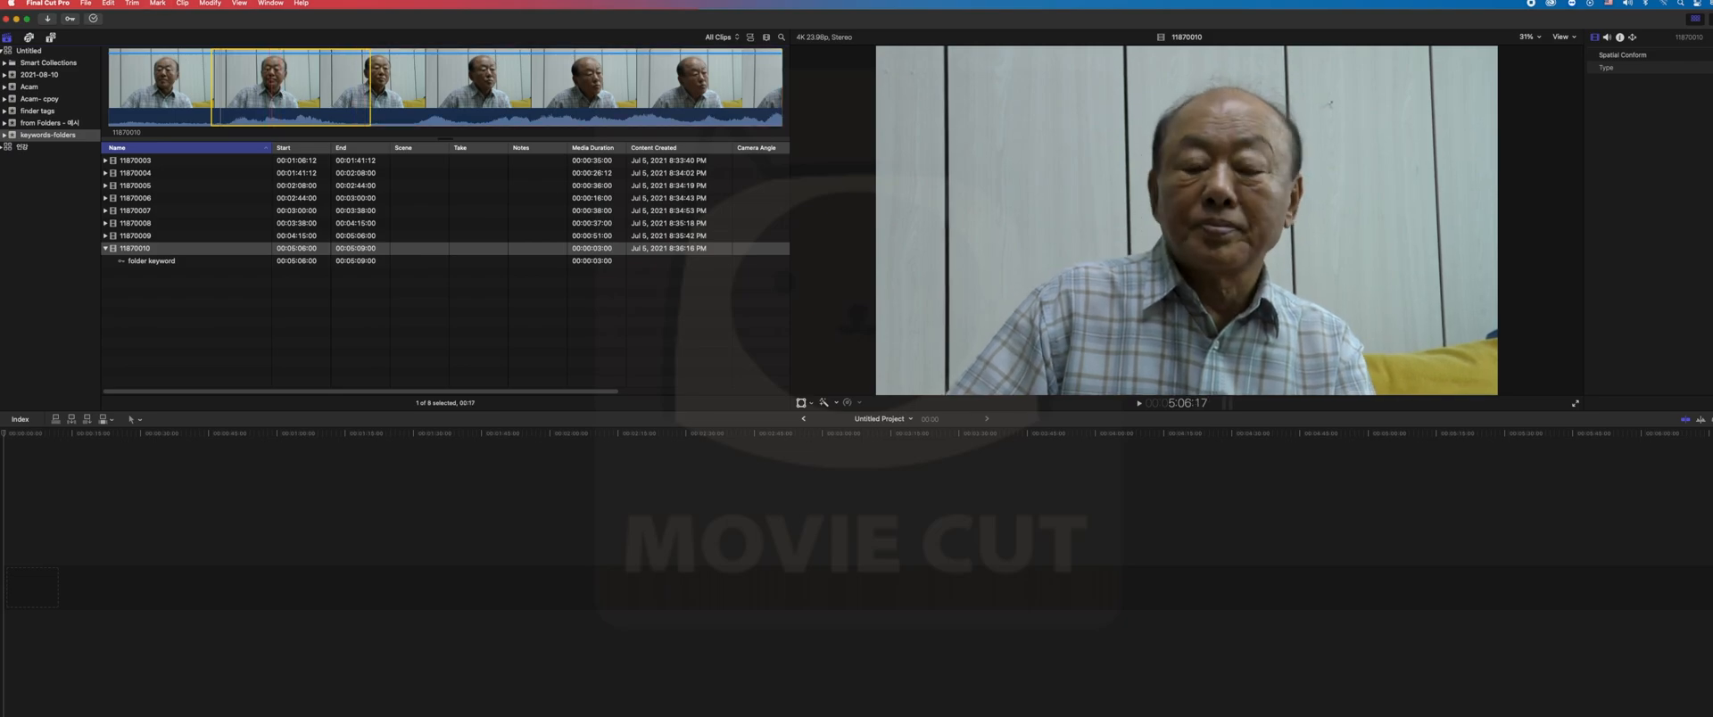
- Assign the keyword "일부분만 선택합니다." to the marked range of clip 11870010 in the Keyword Editor, then close the editor
left_click(69, 19)
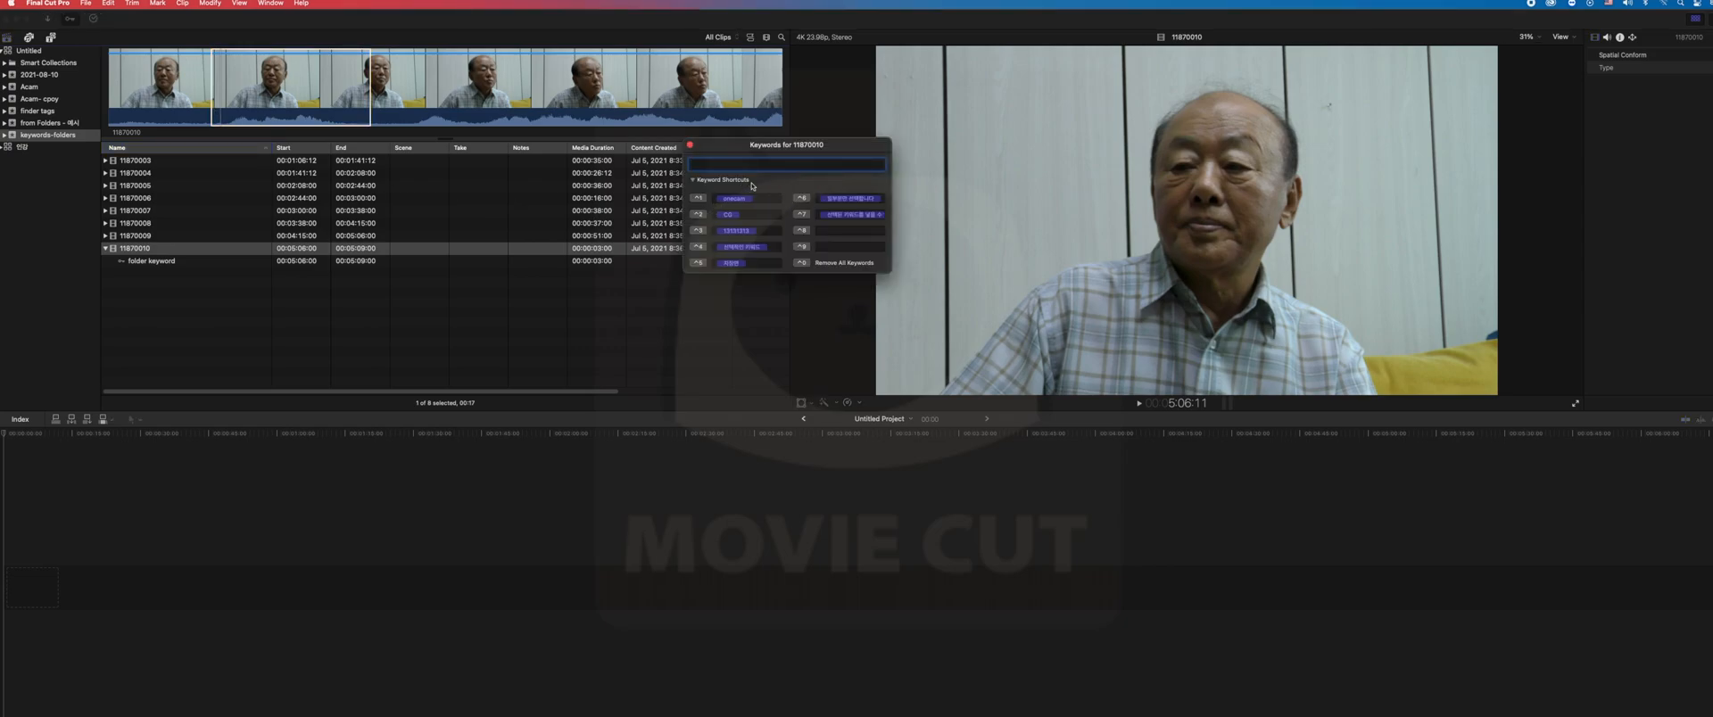
left_click_drag(767, 173, 764, 171)
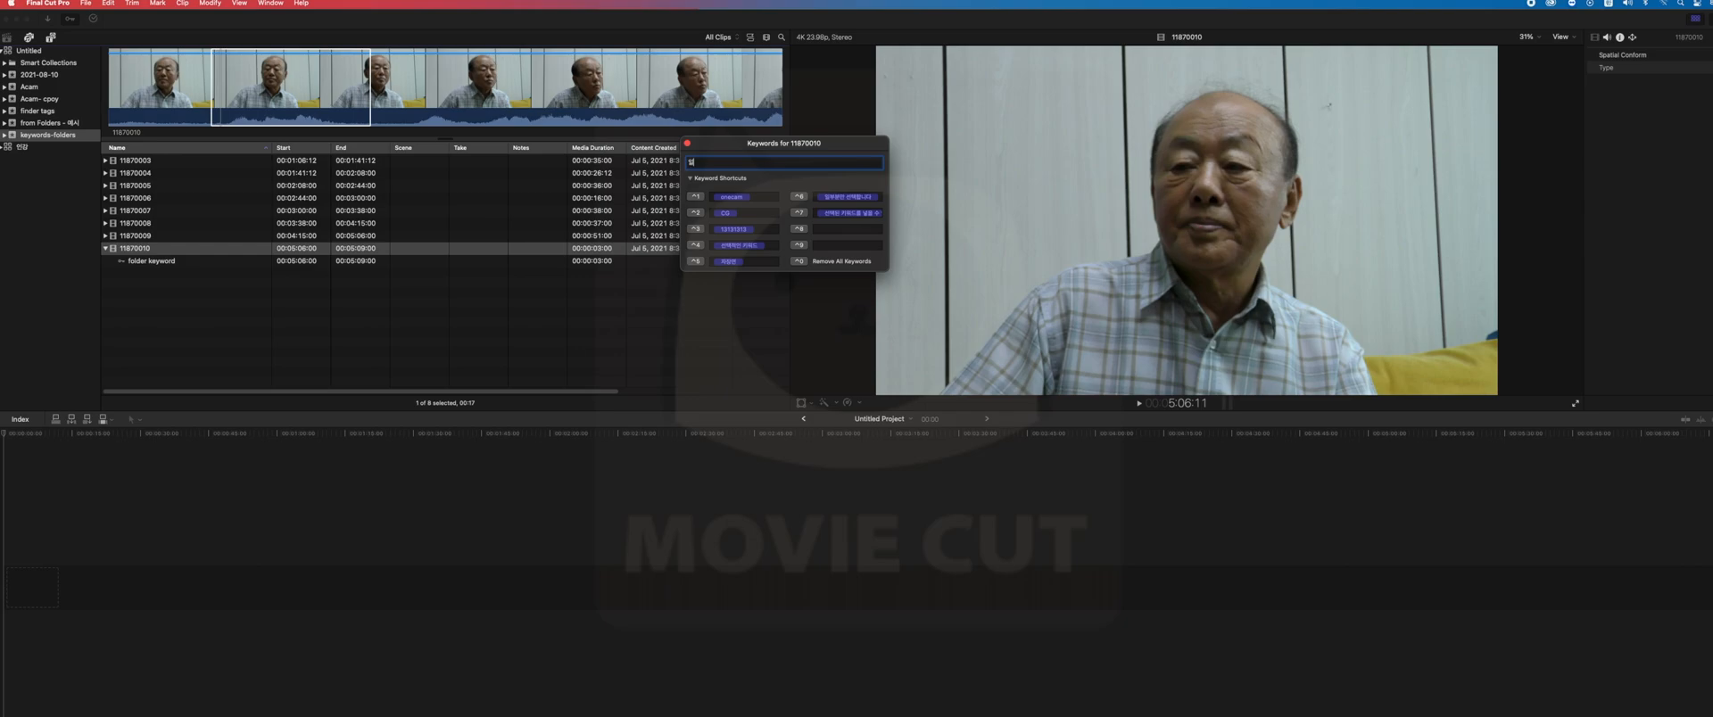
type("ㄴ택")
left_click(692, 179)
left_click(692, 179)
left_click(691, 180)
left_click(691, 179)
left_click(799, 198)
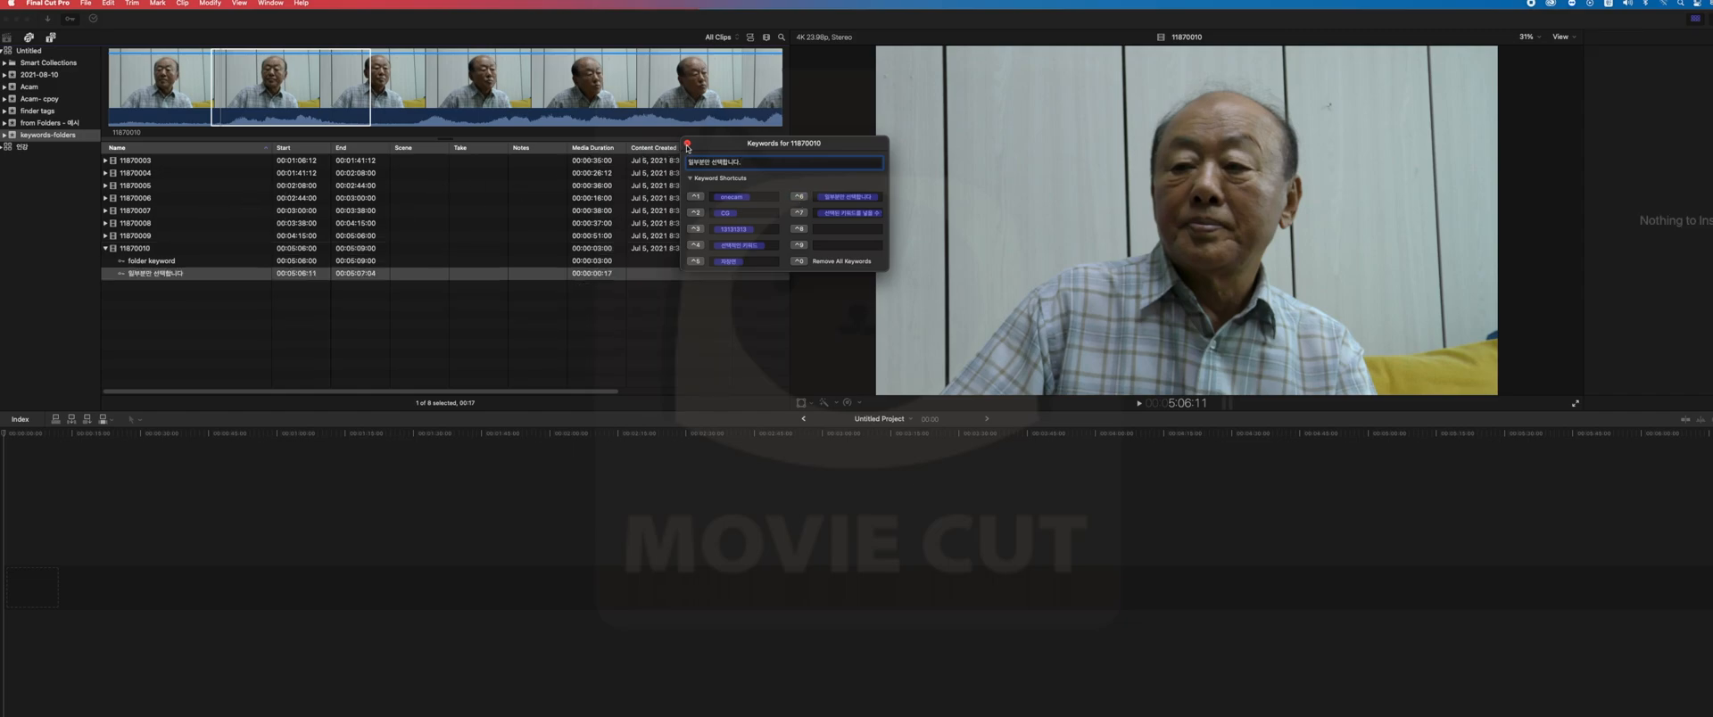
left_click(687, 144)
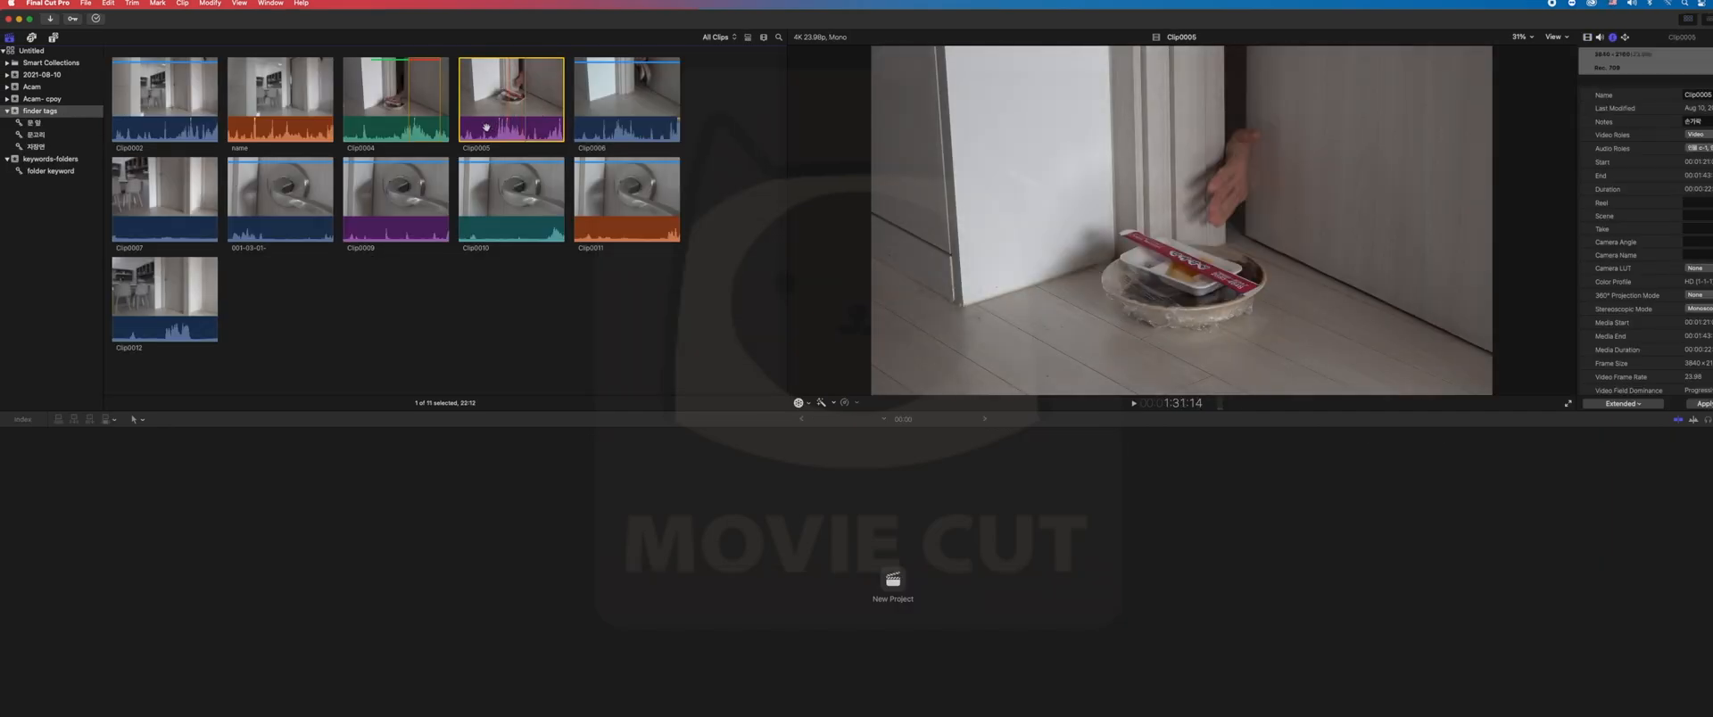
- Mark a range in the later part of Clip0009 in the finder tags event and rate it as Favorite
left_click(408, 197)
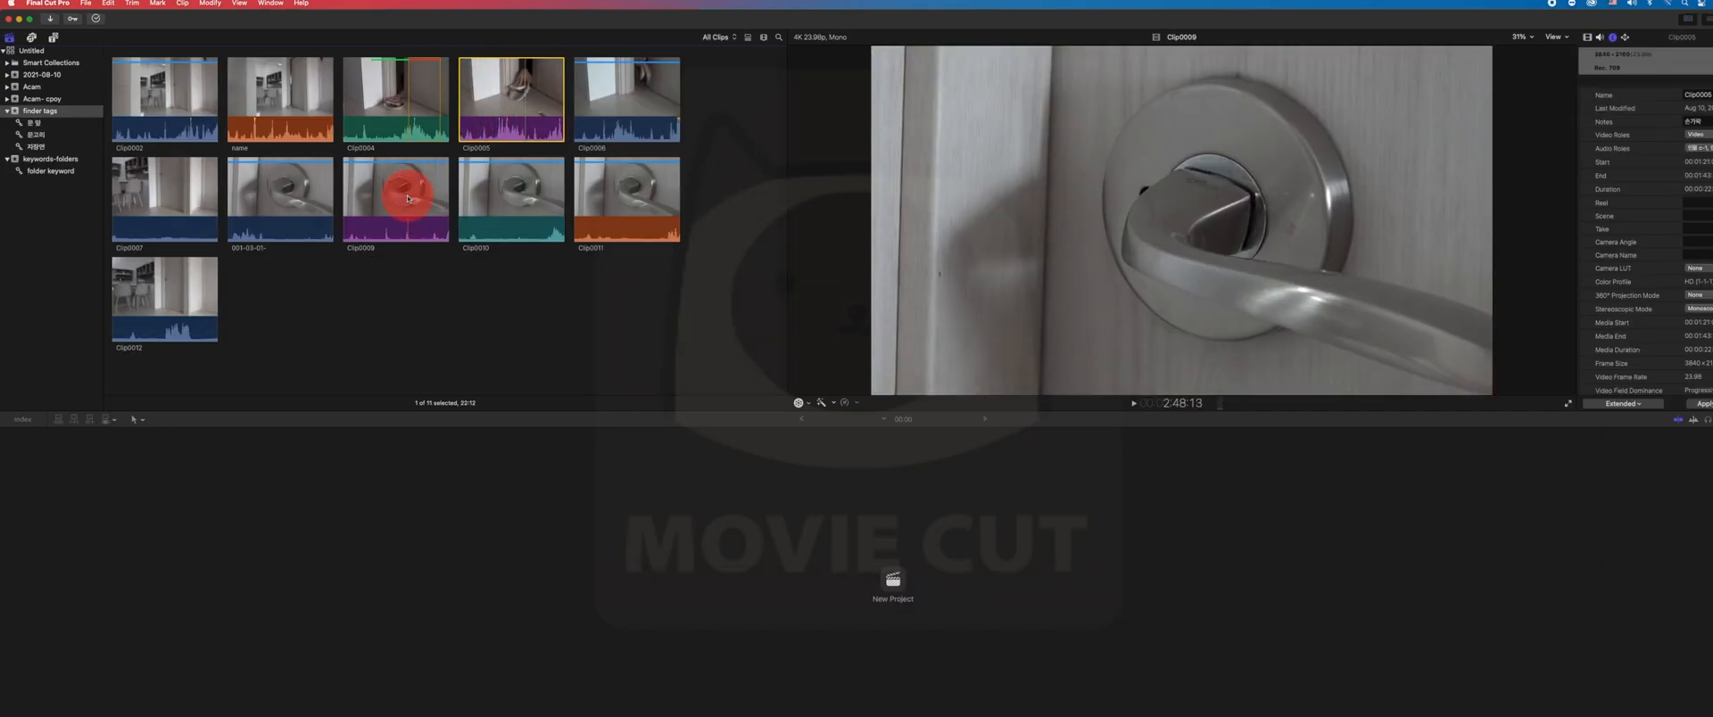
left_click_drag(408, 197, 433, 202)
key("f")
left_click(268, 214)
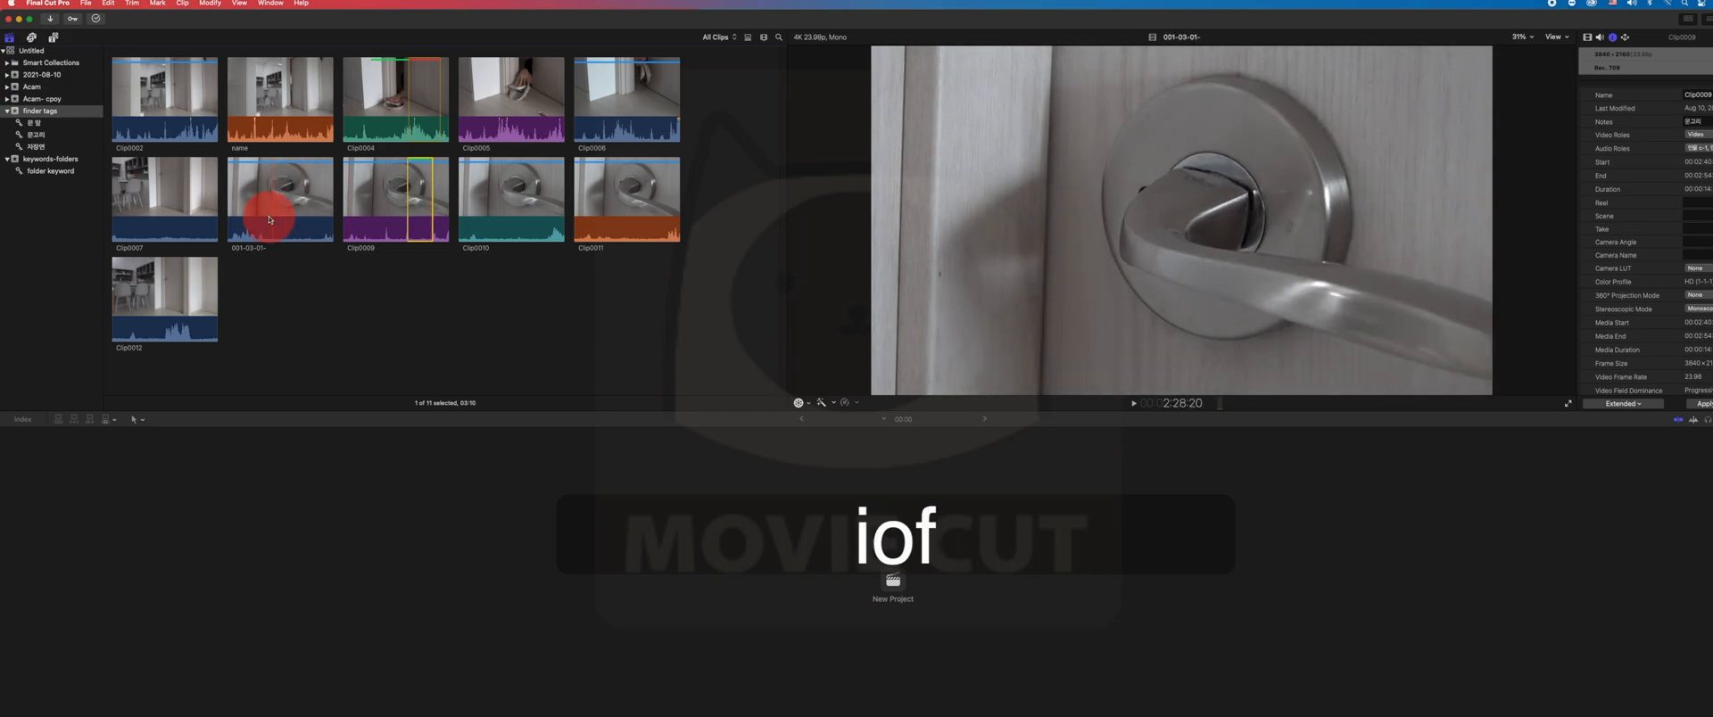
- Mark a range in the middle of the clip called "name" and rate it as Favorite
left_click(288, 89)
key("i")
key("o")
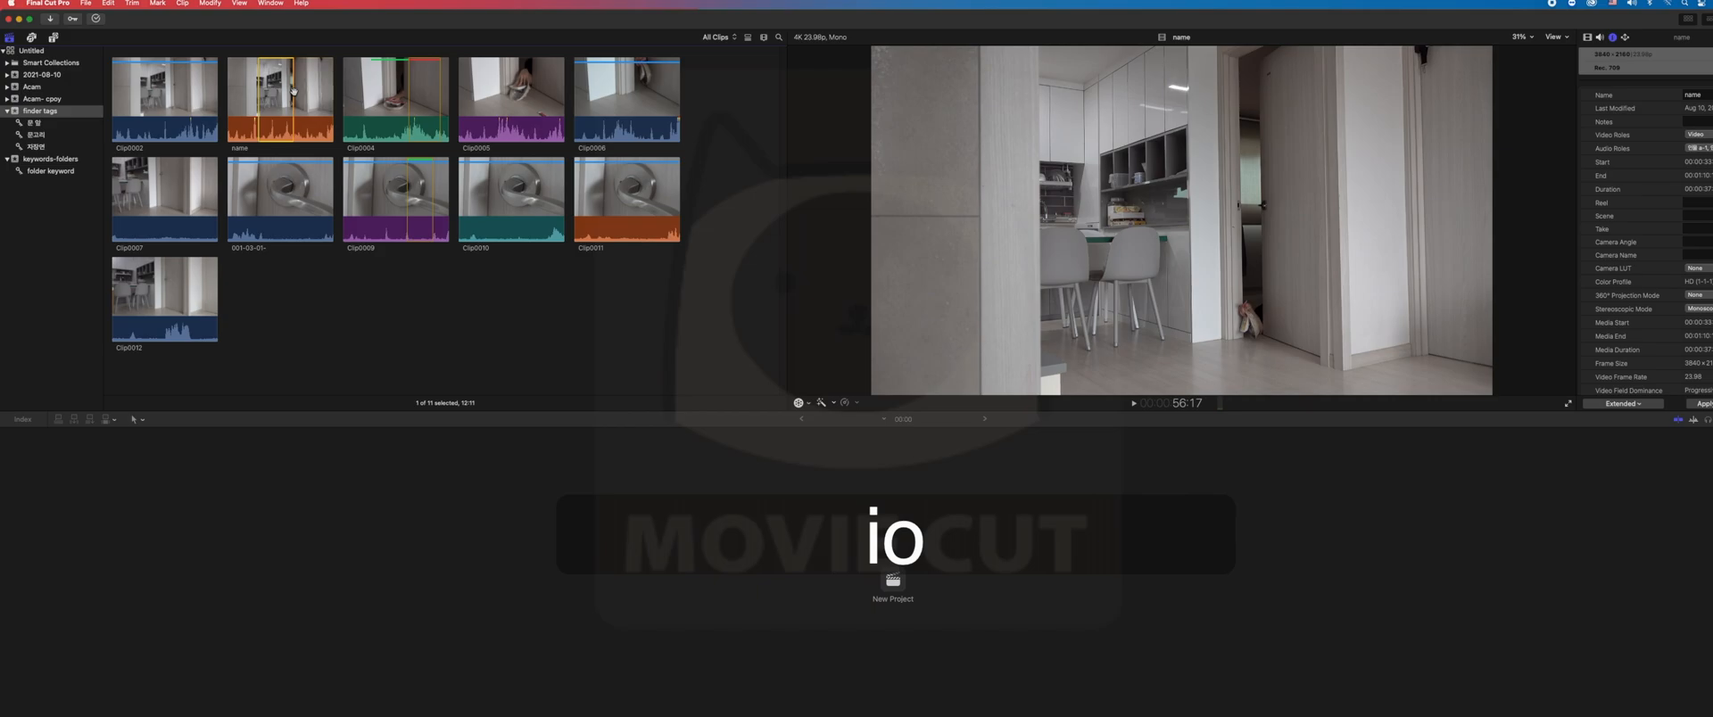
key("f")
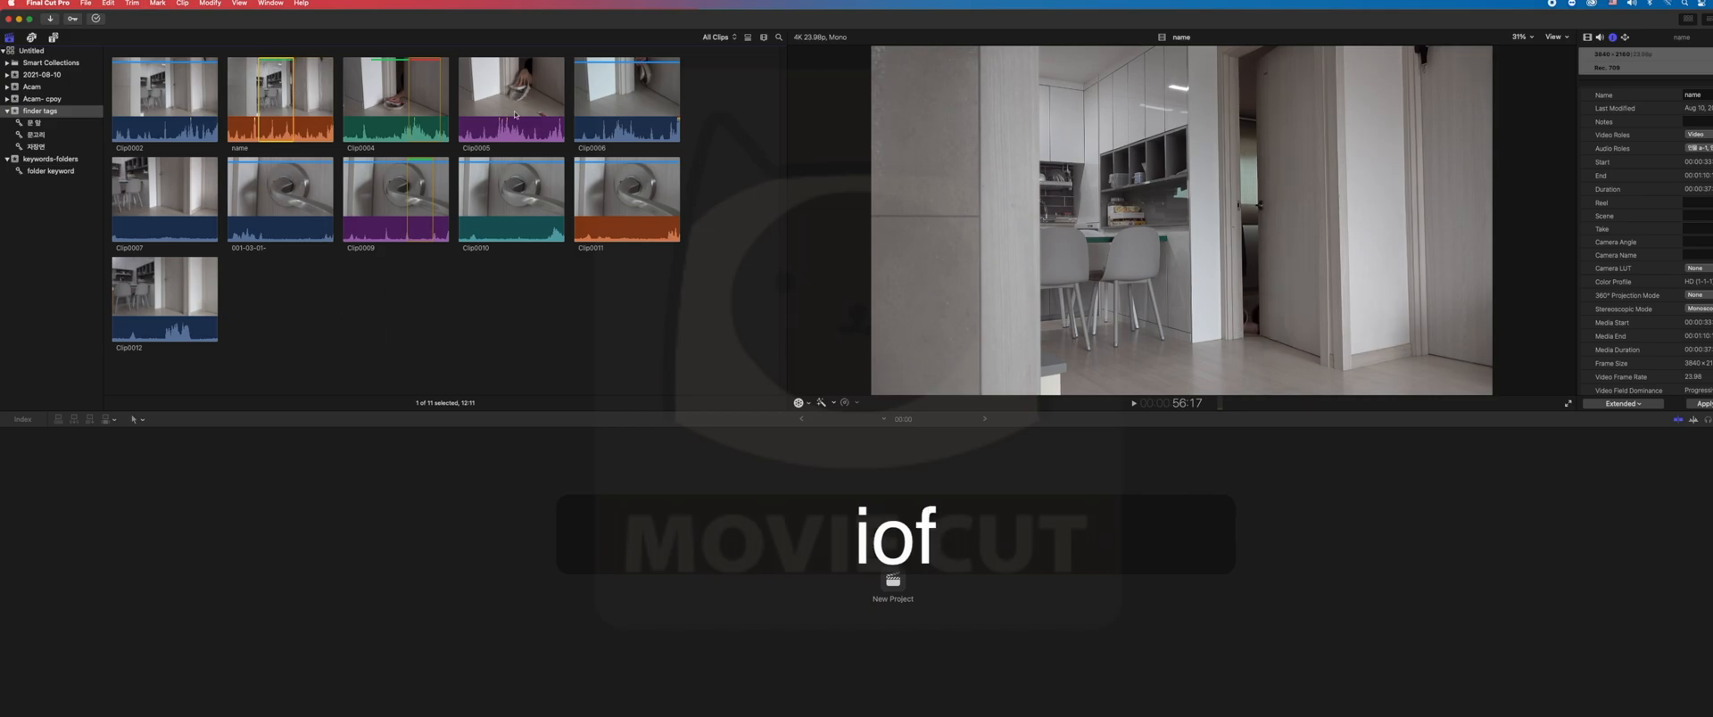
- Select all clips in the finder tags event and remove the ratings from their selected ranges
left_click(384, 334)
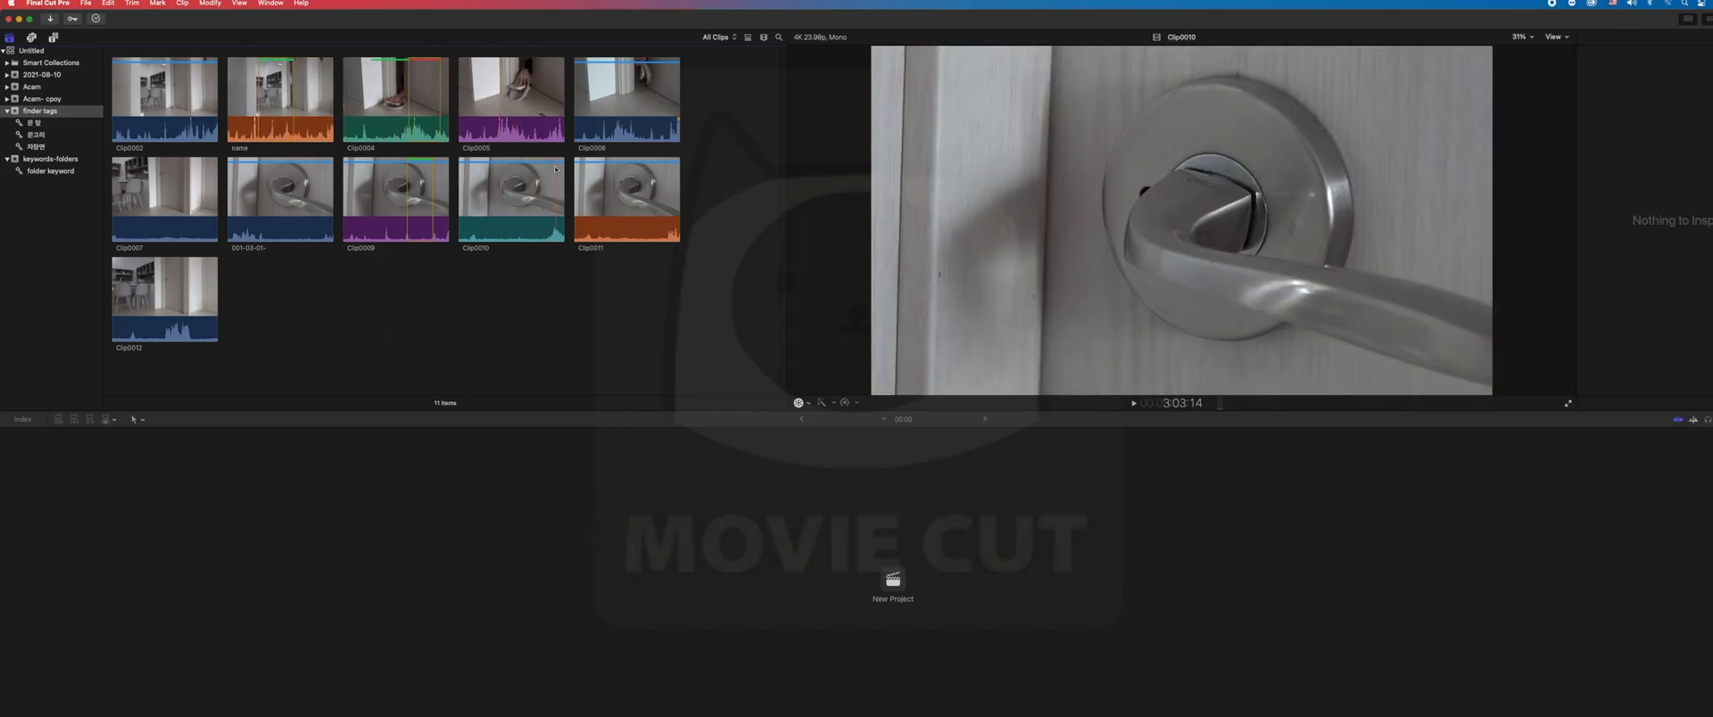
key("super+a")
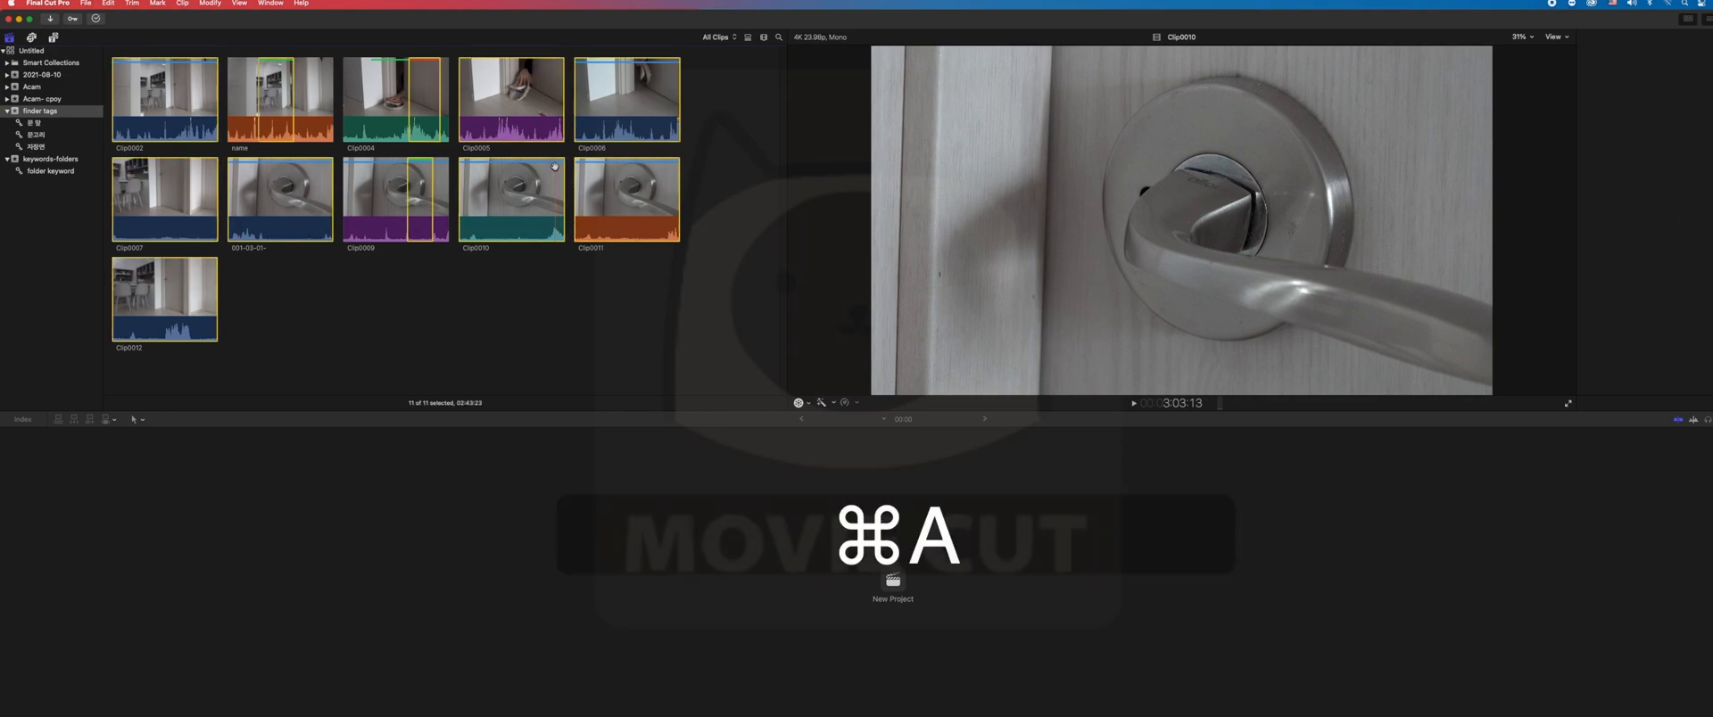
key("u")
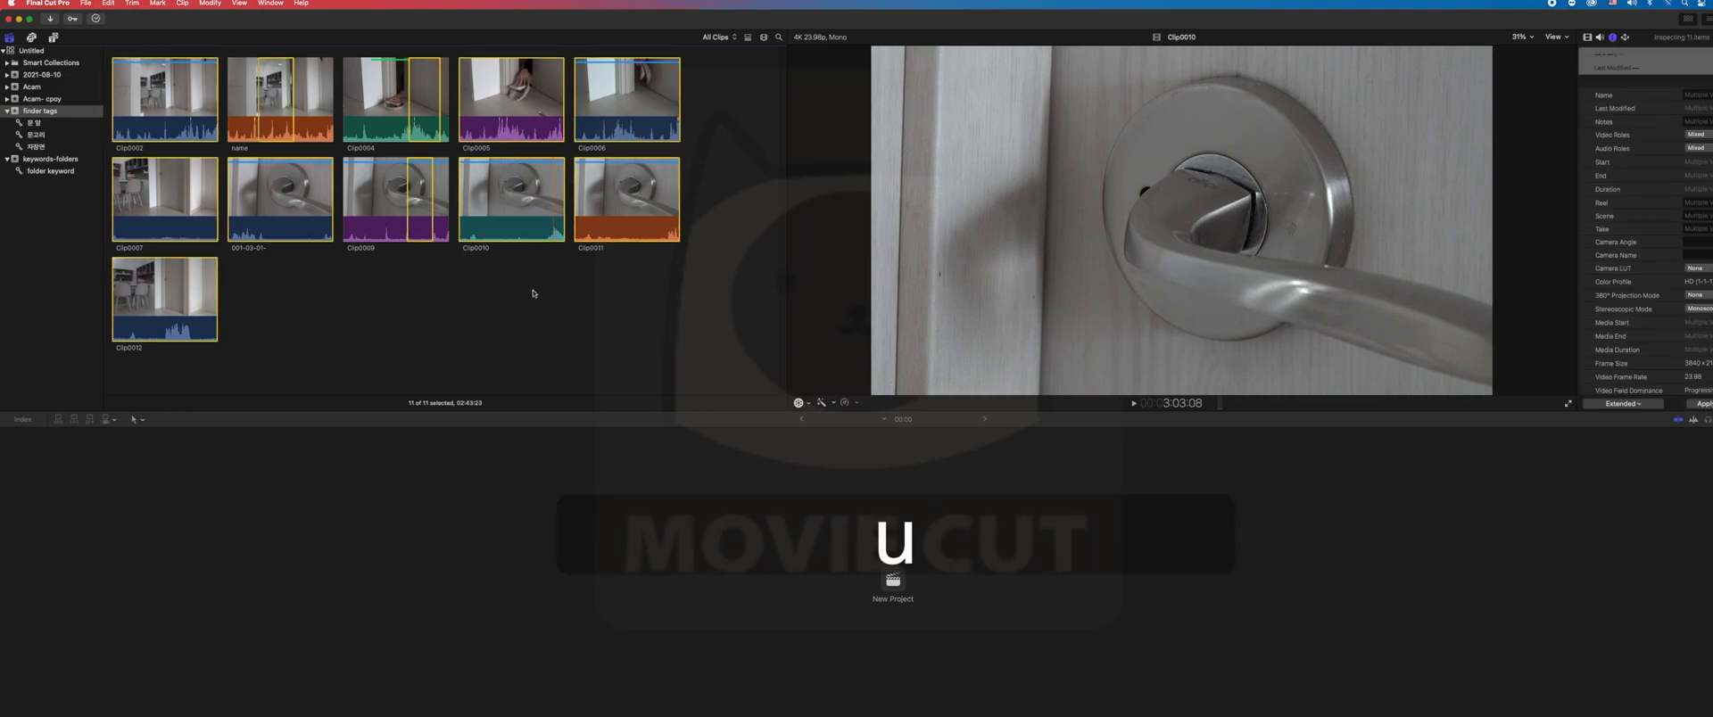
- Select the whole length of Clip0004 and remove its remaining rating
left_click(395, 125)
key("x")
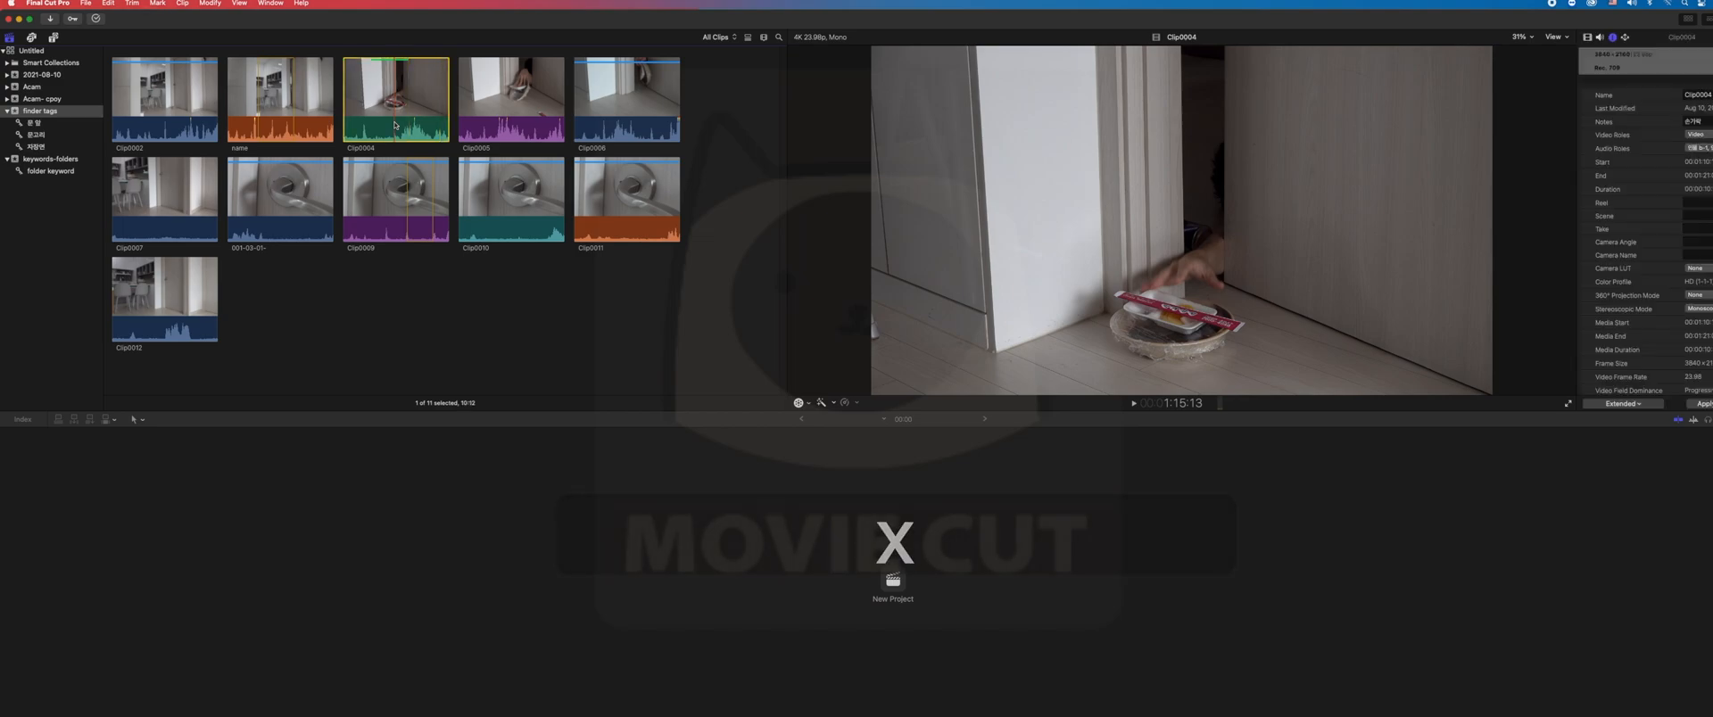
key("u")
- Select the clip called "name" and play it to review its marked range
left_click(396, 289)
left_click(266, 119)
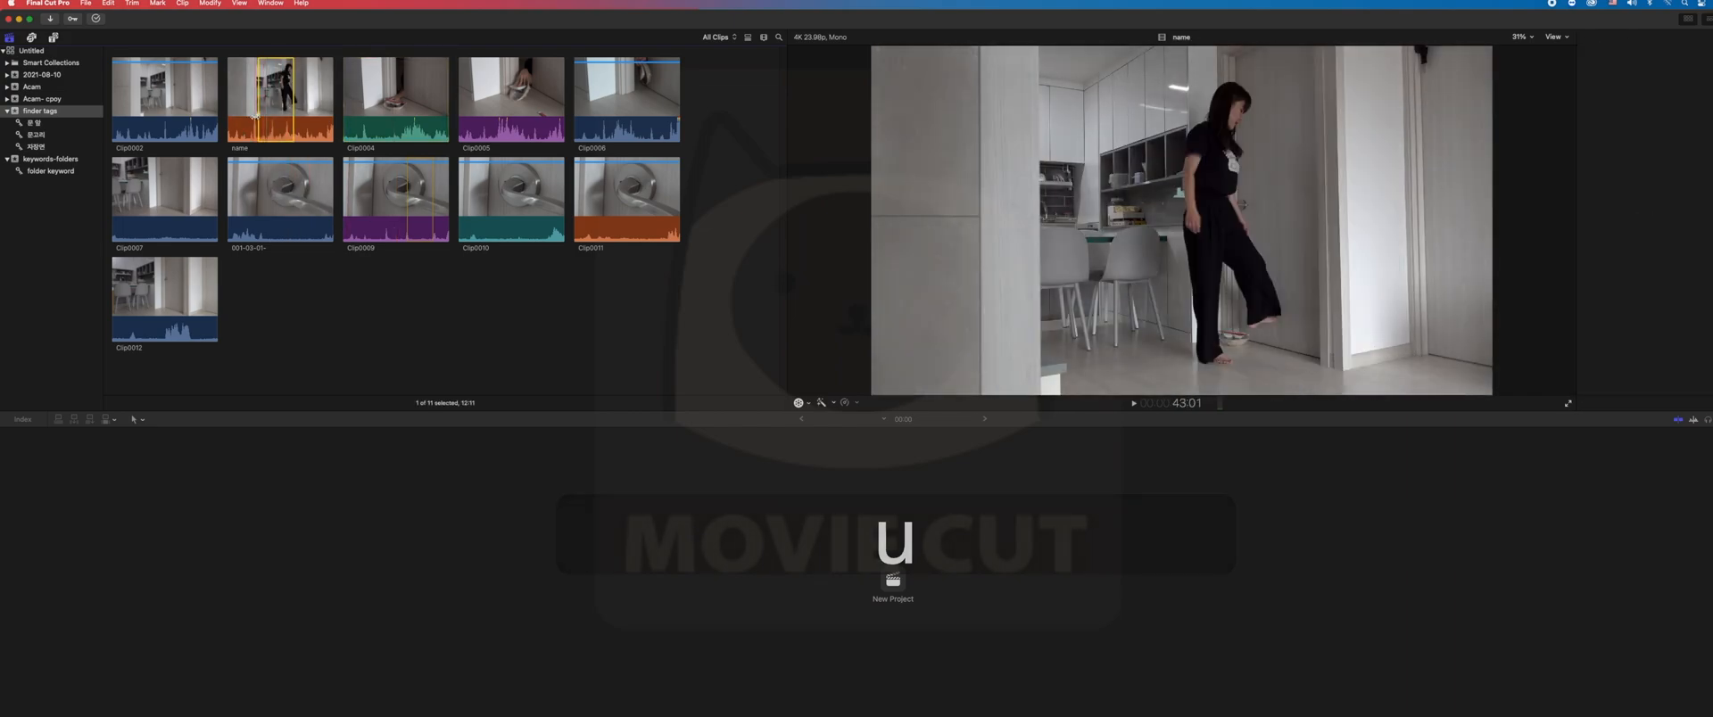
key("space")
key("space")
key("space")
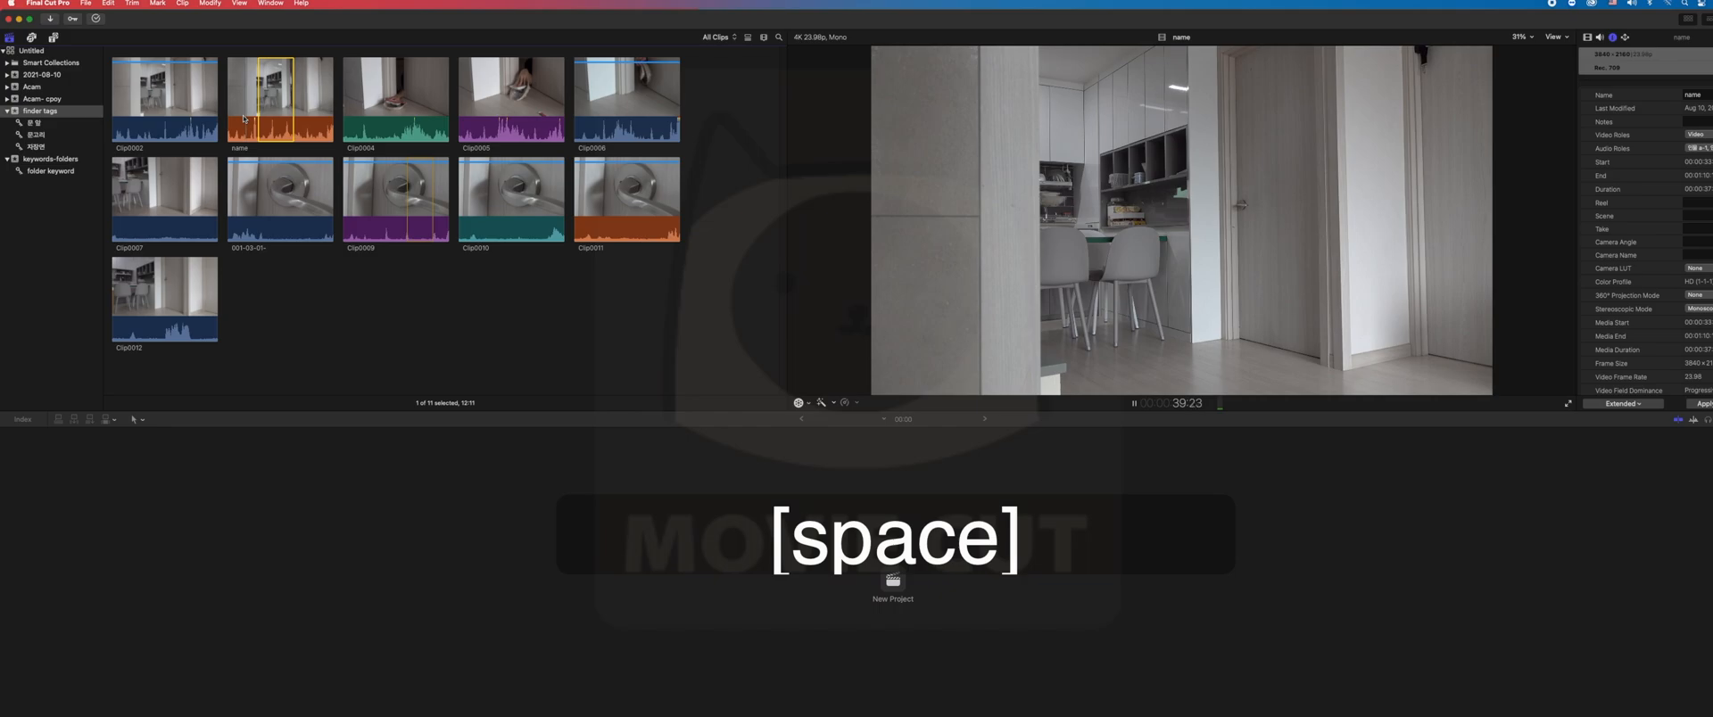
- Mark a range from 40:14 to 48:19 in the clip called "name" and rate it as Favorite
key("i")
key("space")
key("space")
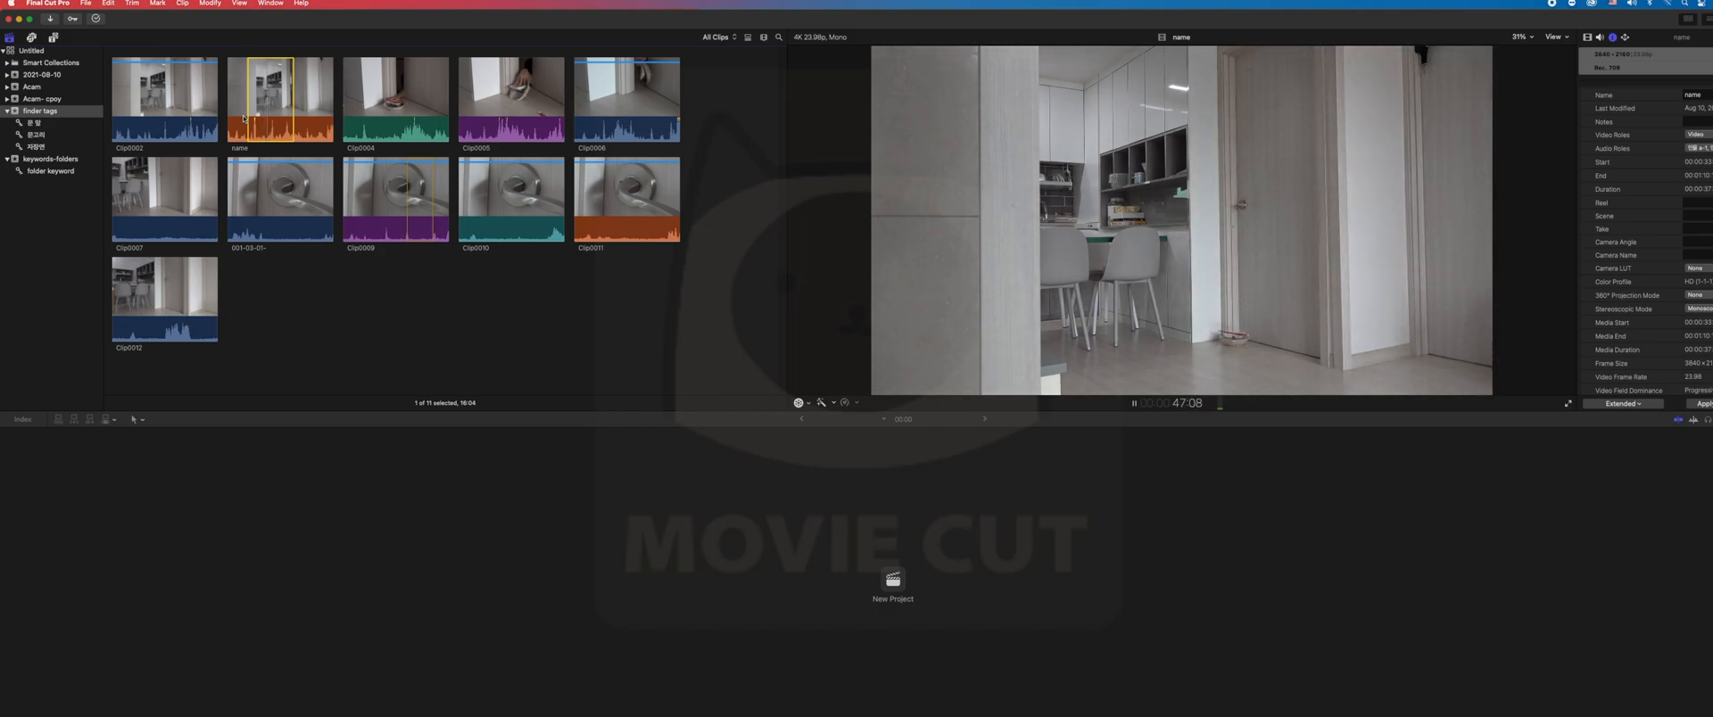
key("space")
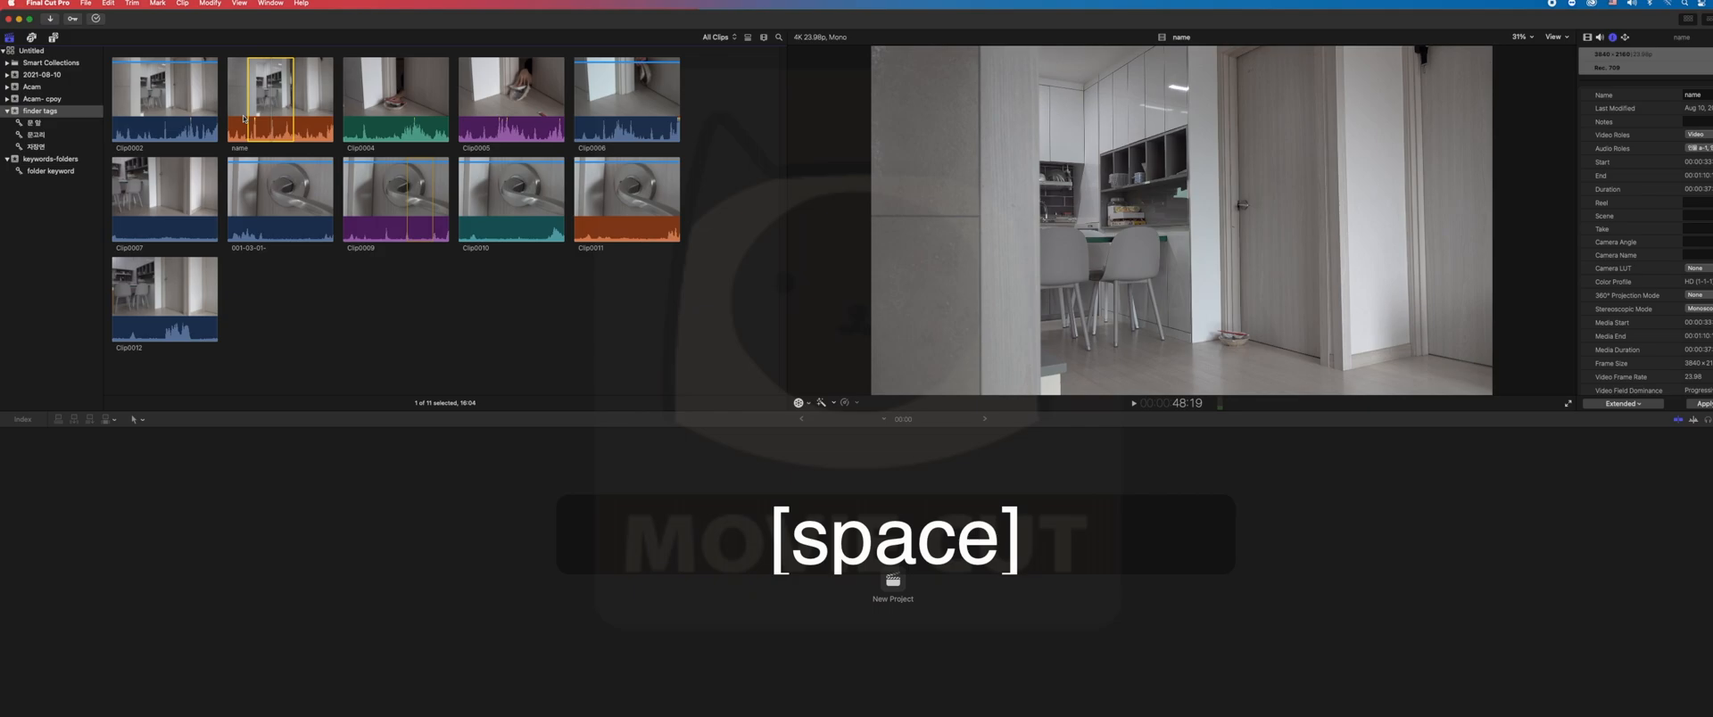
key("o")
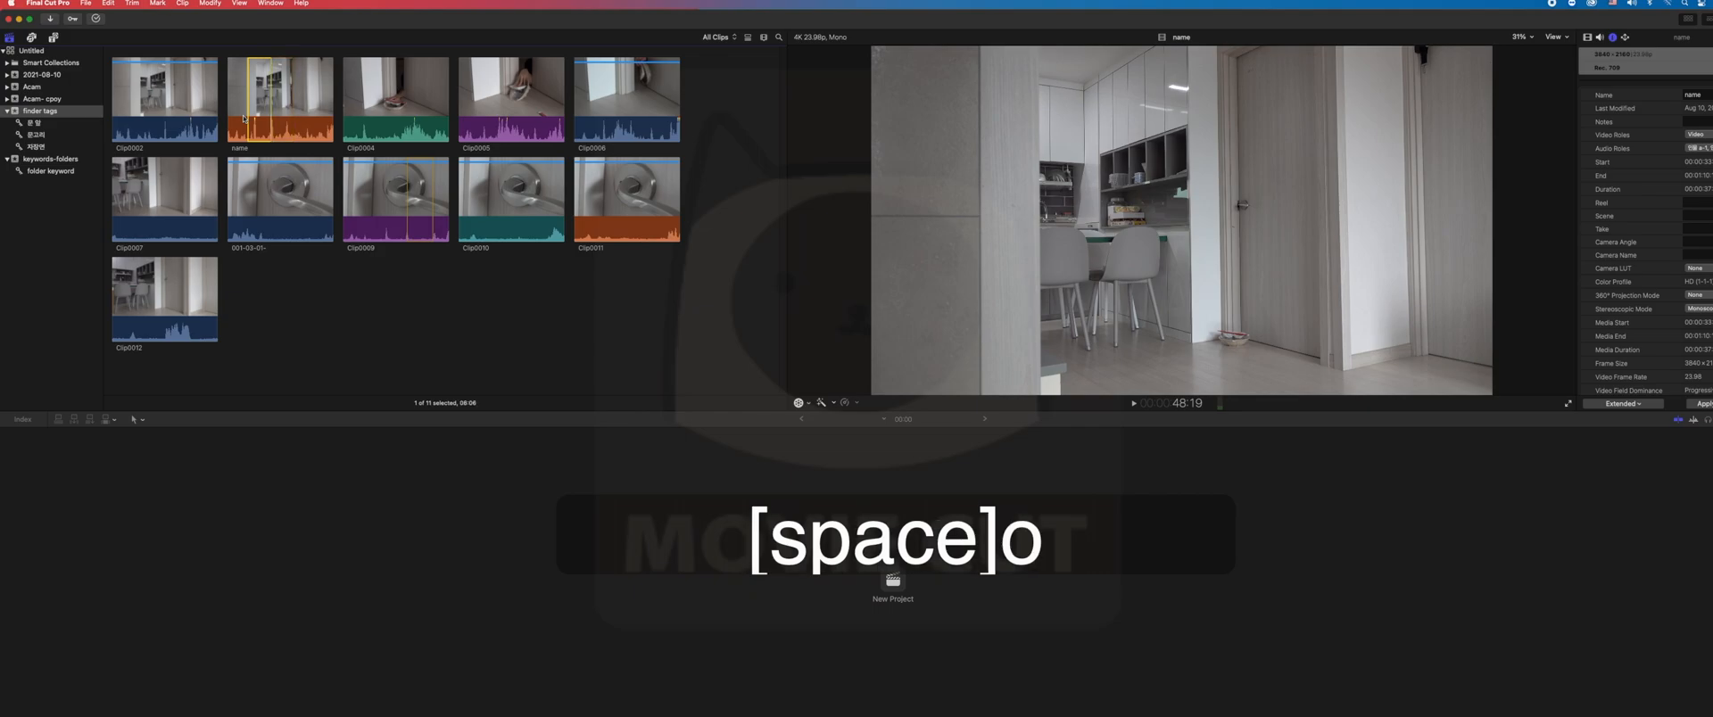
key("f")
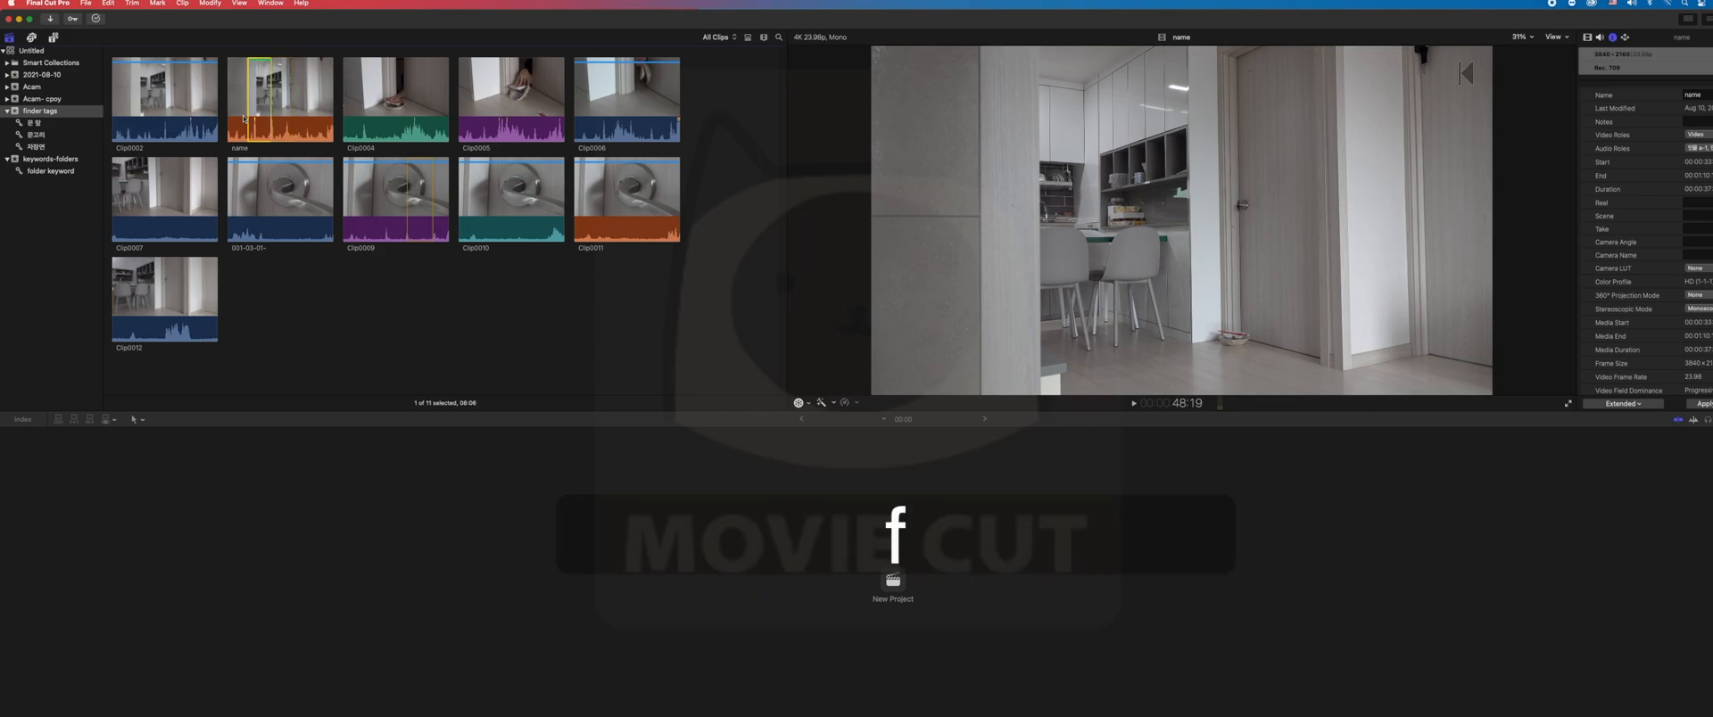
- Select Clip0004, play it until the door begins to open, and set the range start at 1:14:02
left_click(362, 108)
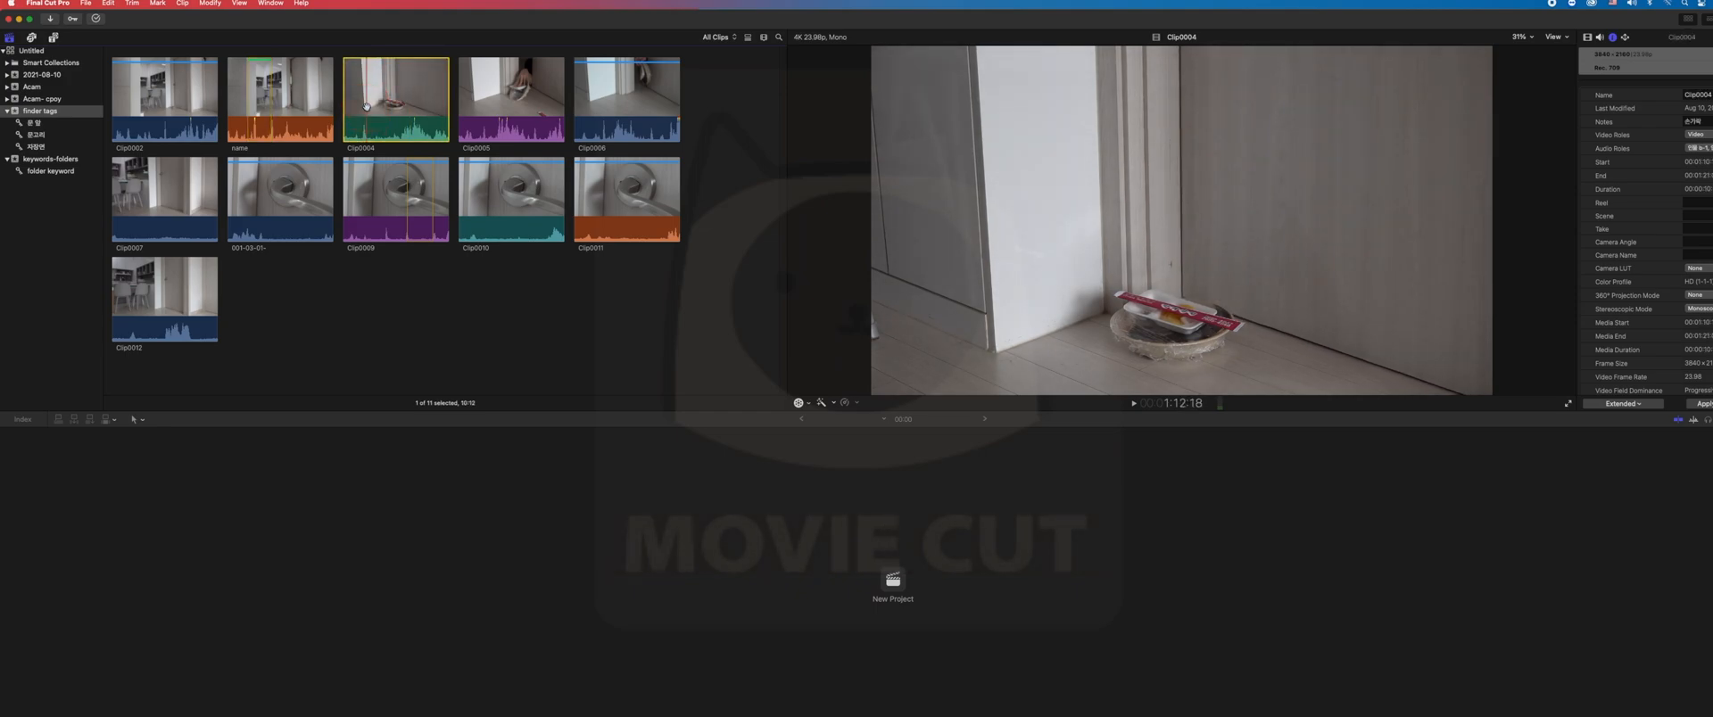
key("space")
key("space")
key("space")
key("space")
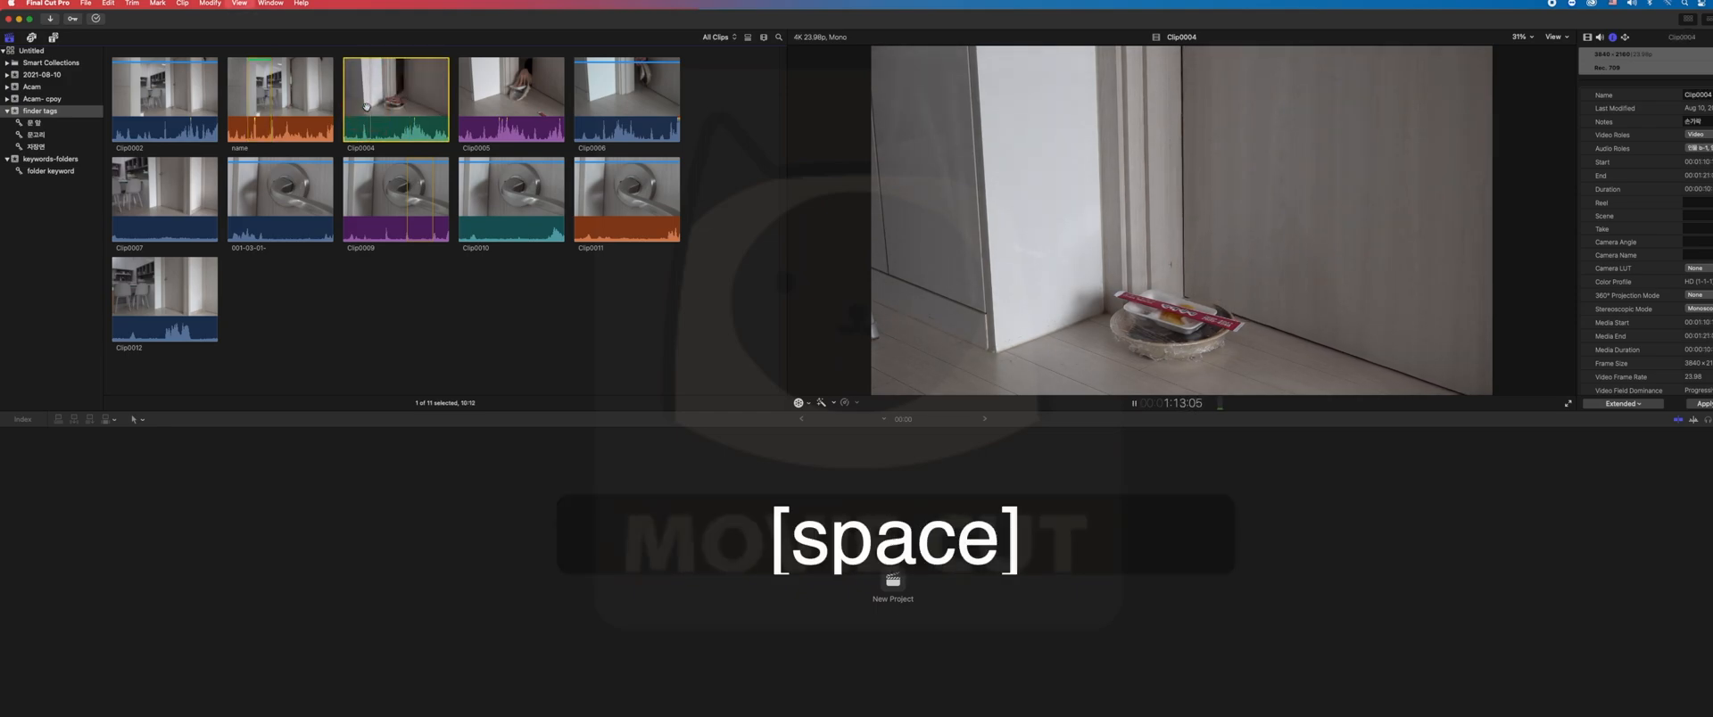
key("space")
key("space")
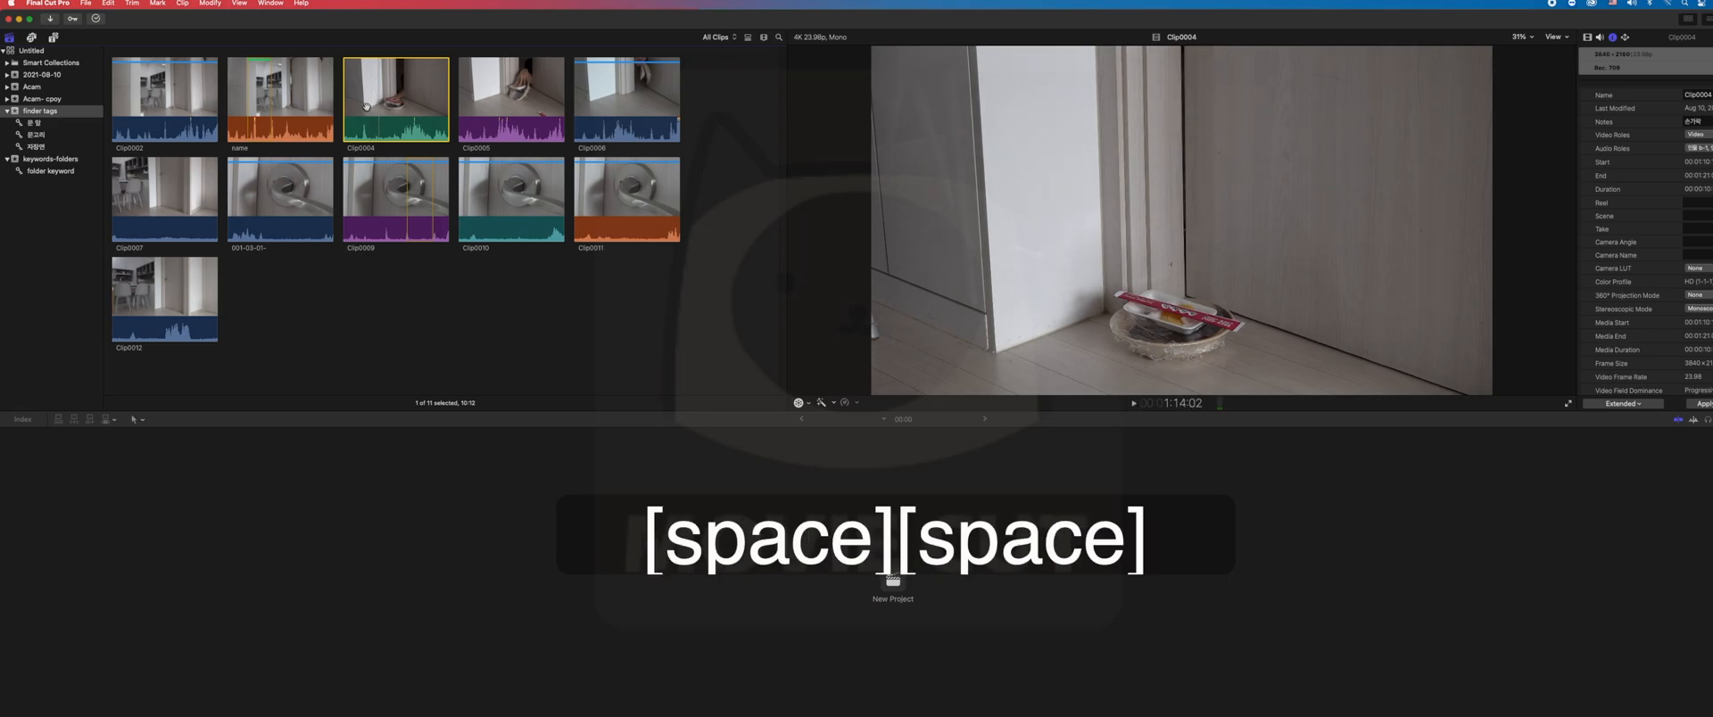
key("i")
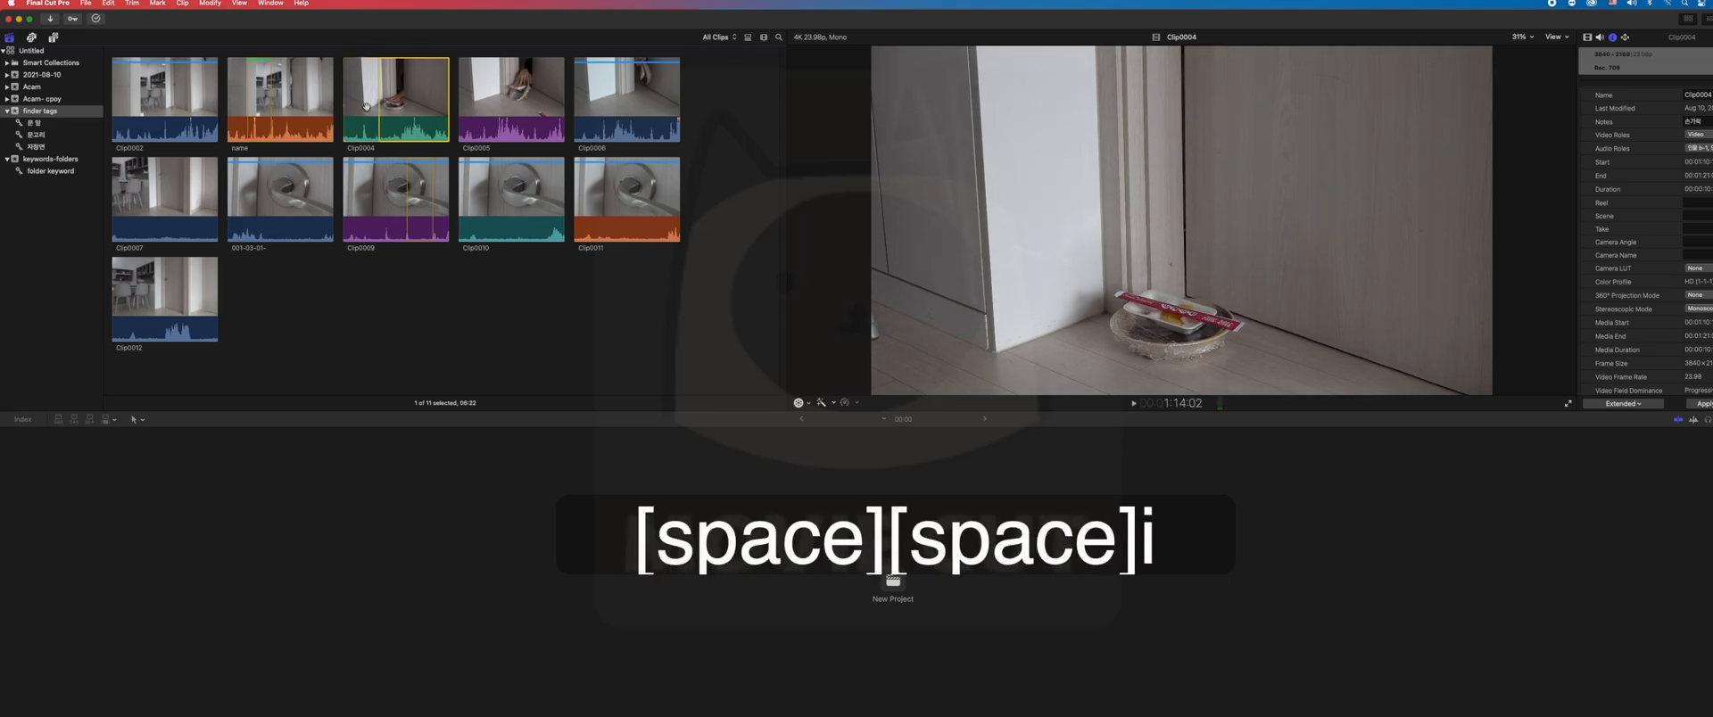
- Set the range end in Clip0004 at 1:16:23, where the hand grabs the bowl, and rate the range as Favorite
key("space")
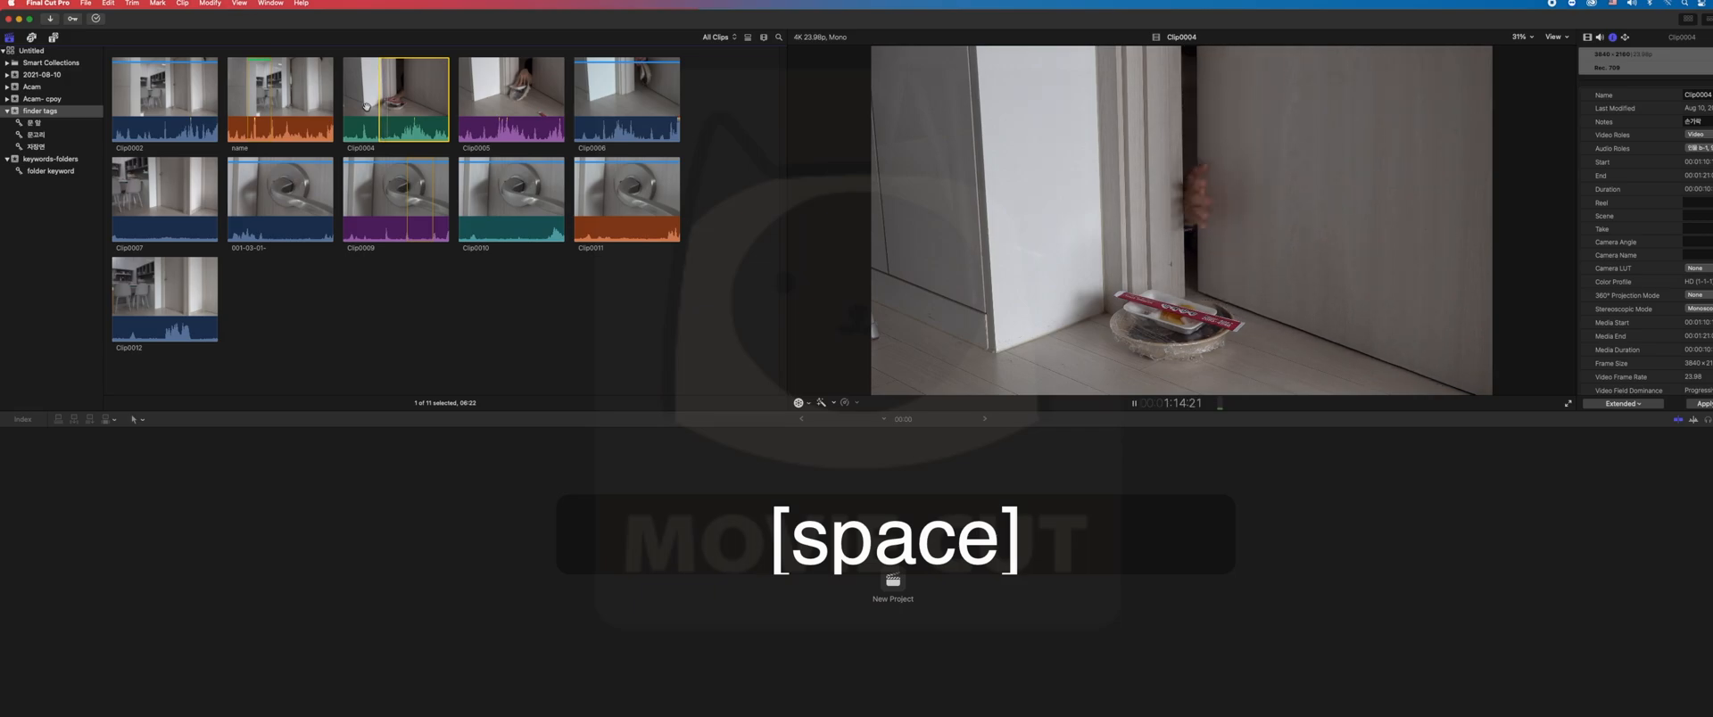
key("space")
key("space")
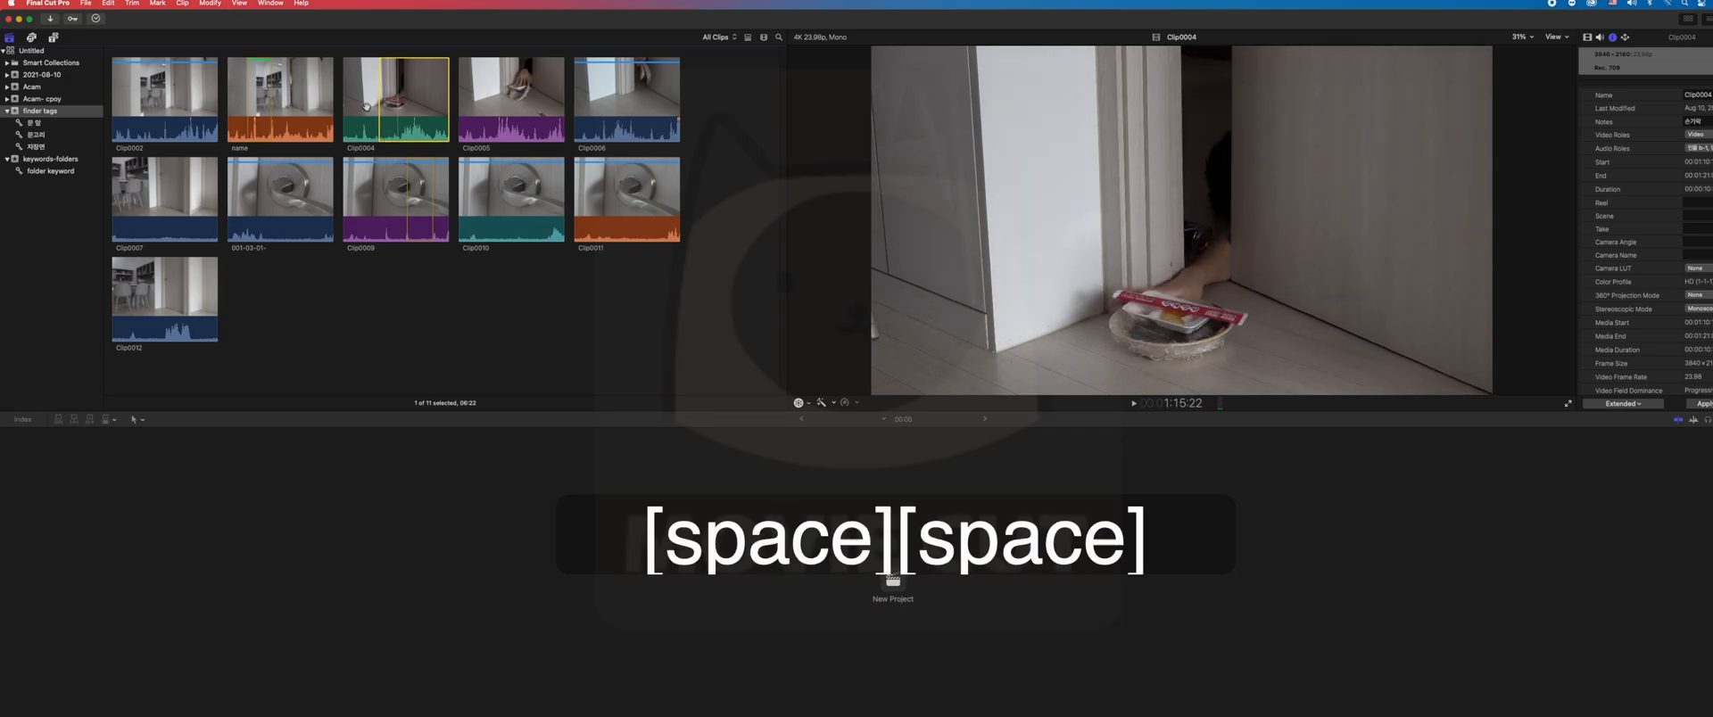
key("space")
key("space")
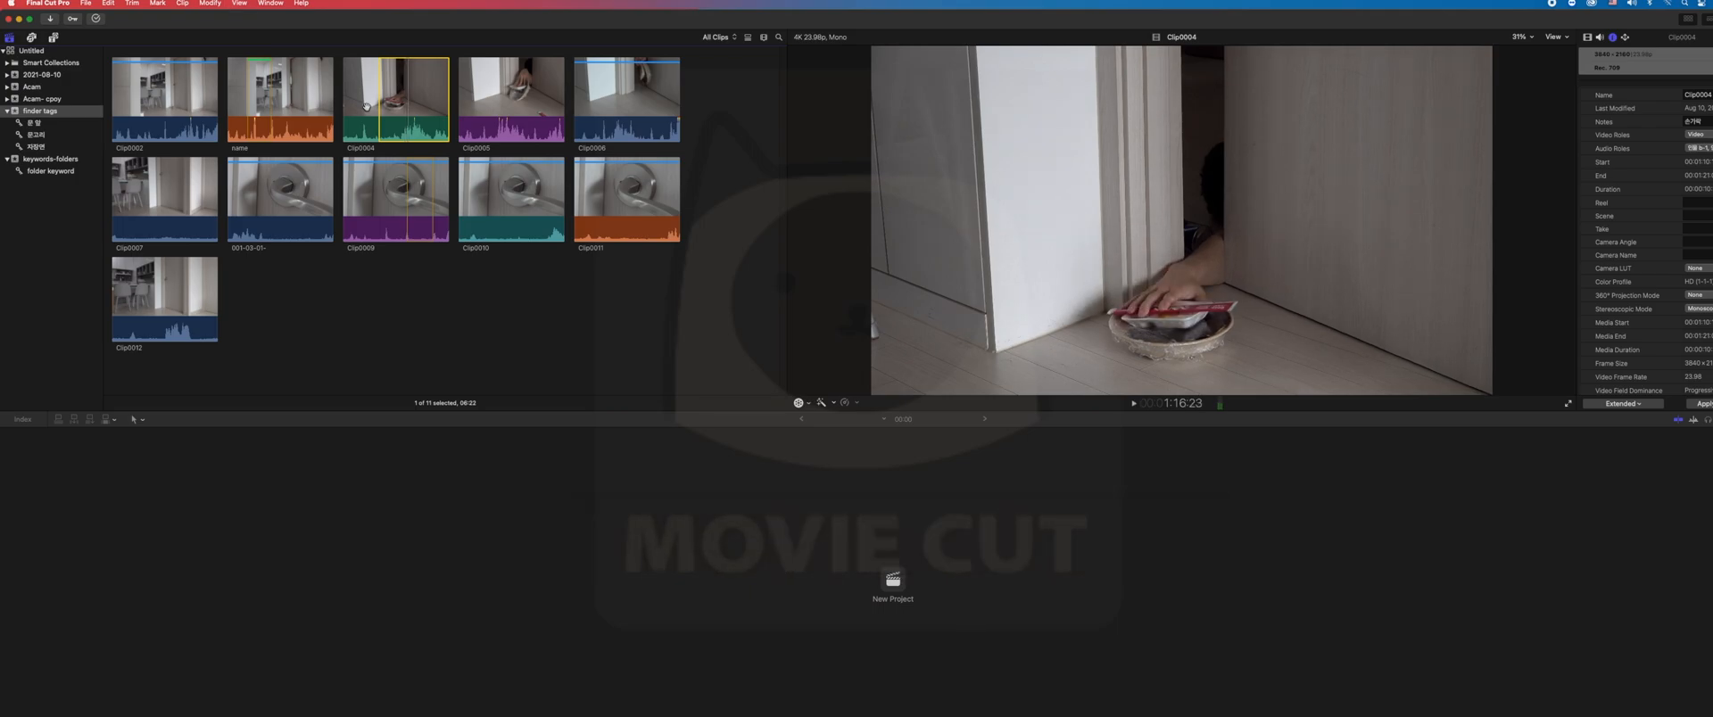
key("o")
key("f")
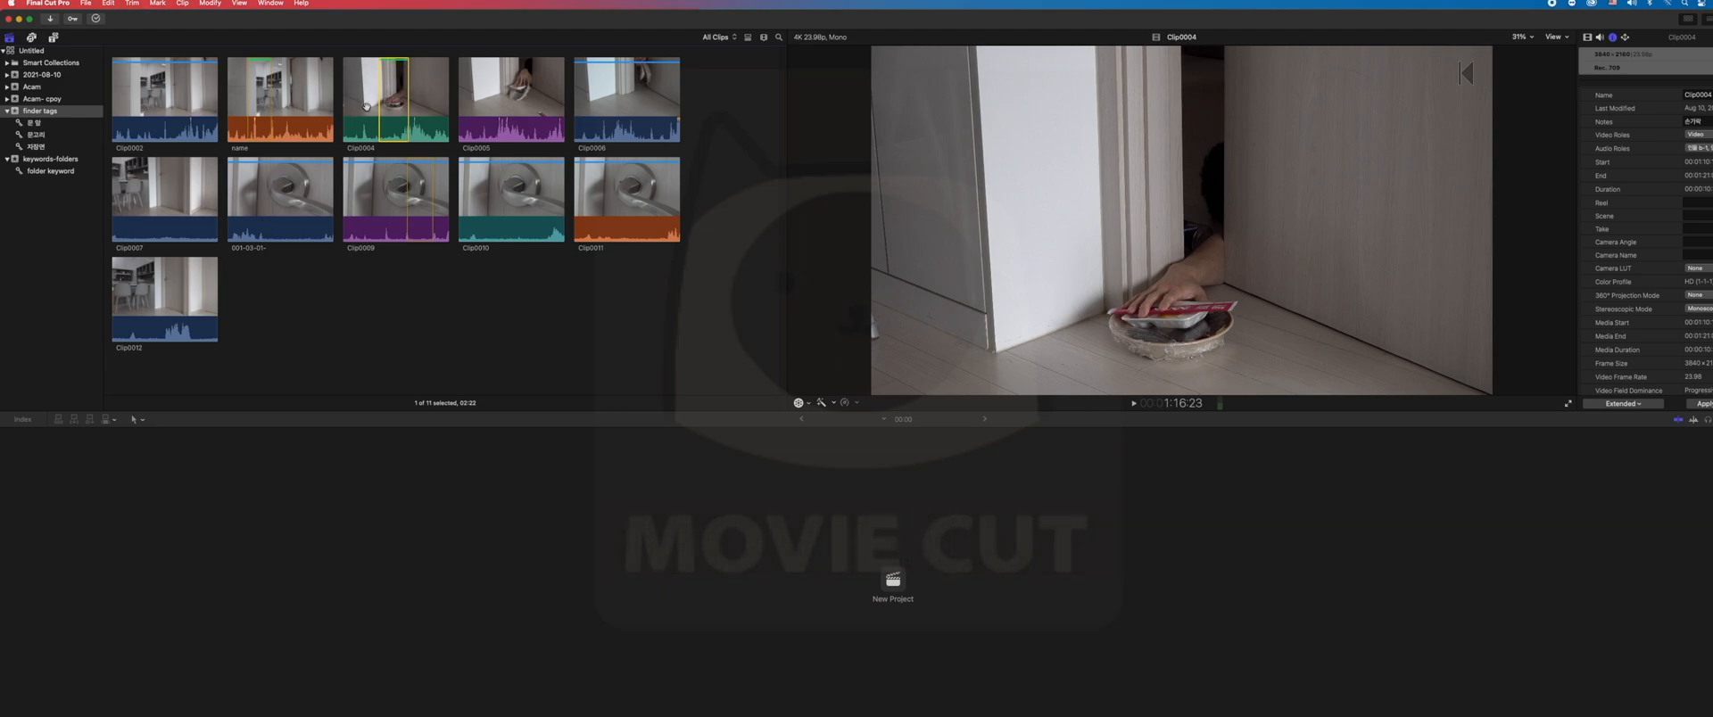
- Play Clip0004 backward and forward at double speed to review the marked range
key("j")
key("j")
key("k")
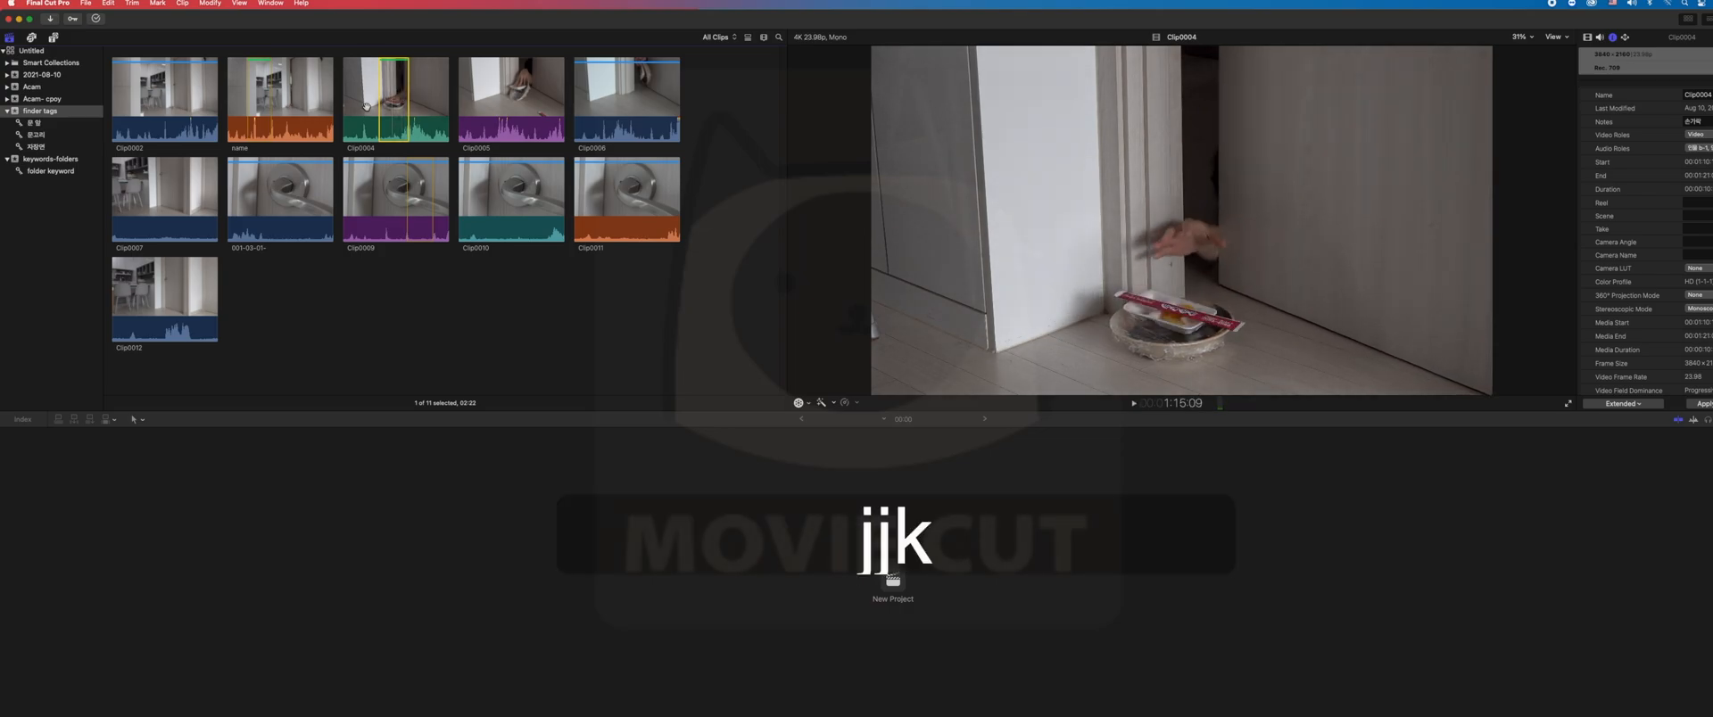
key("l")
key("l")
key("k")
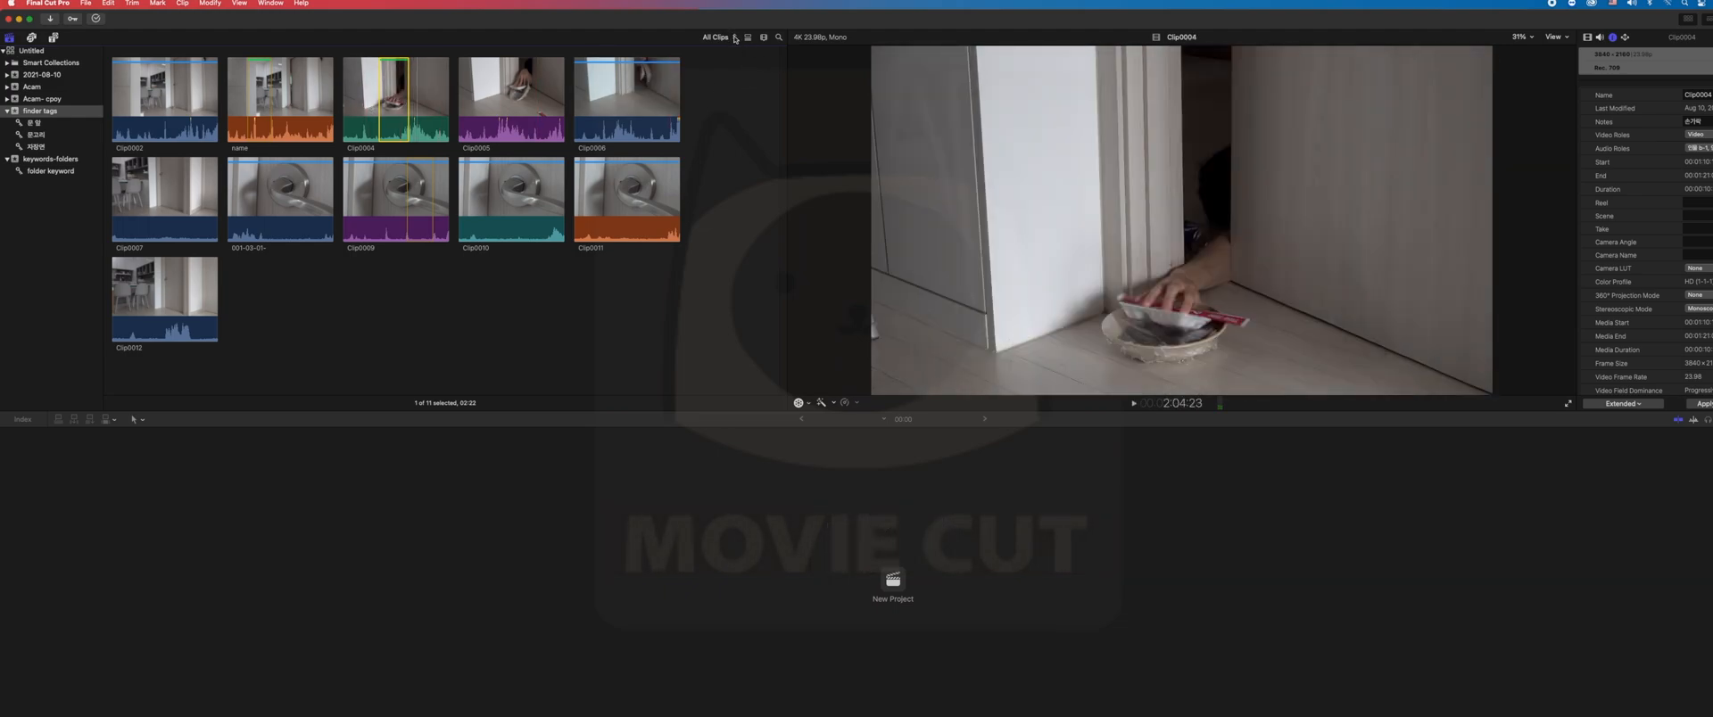
- Filter the event to Favorites, check the rated ranges in list view and return to filmstrip view
left_click(731, 37)
left_click(737, 76)
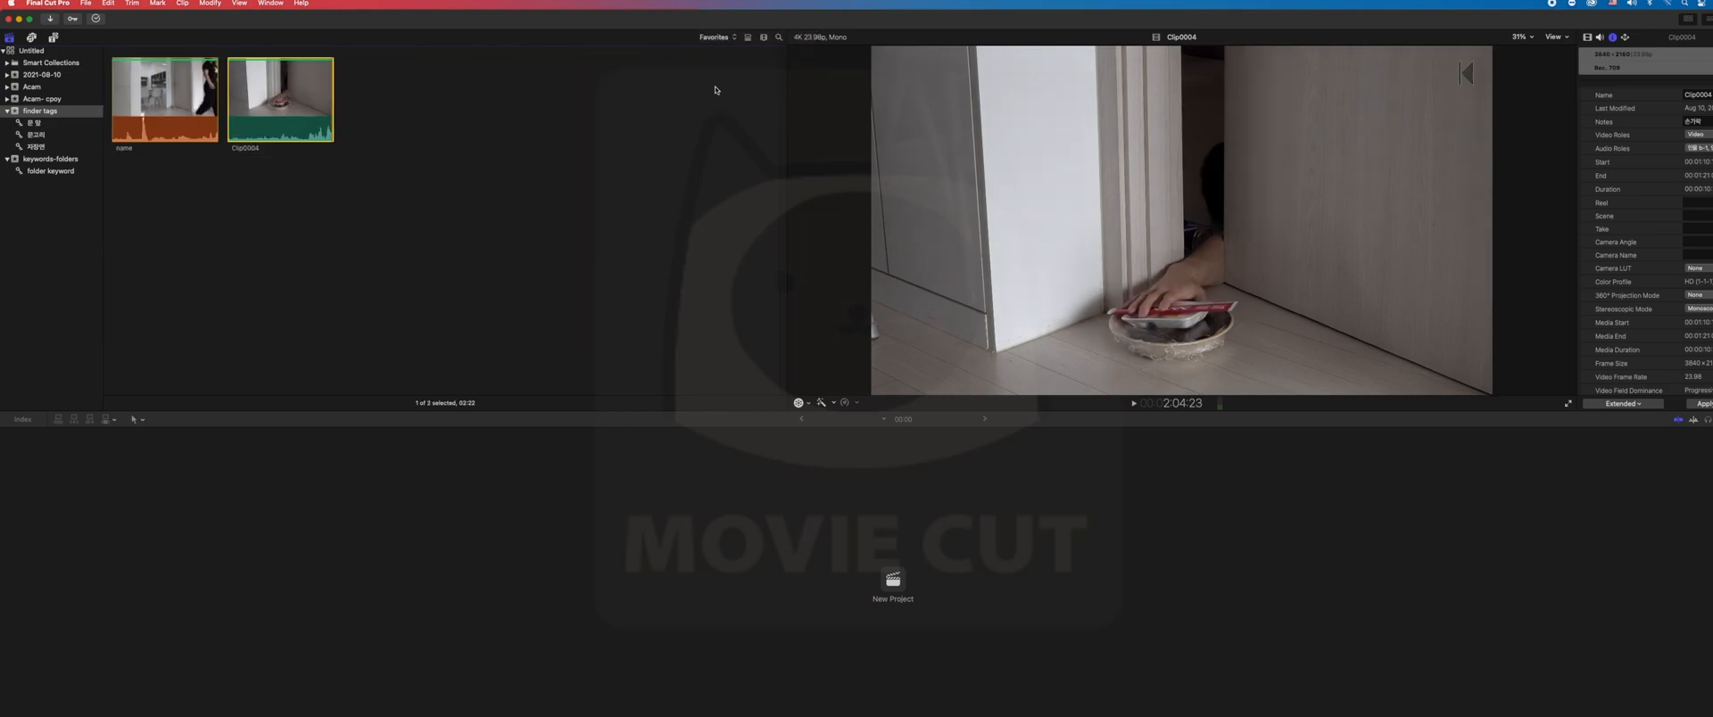
left_click(747, 37)
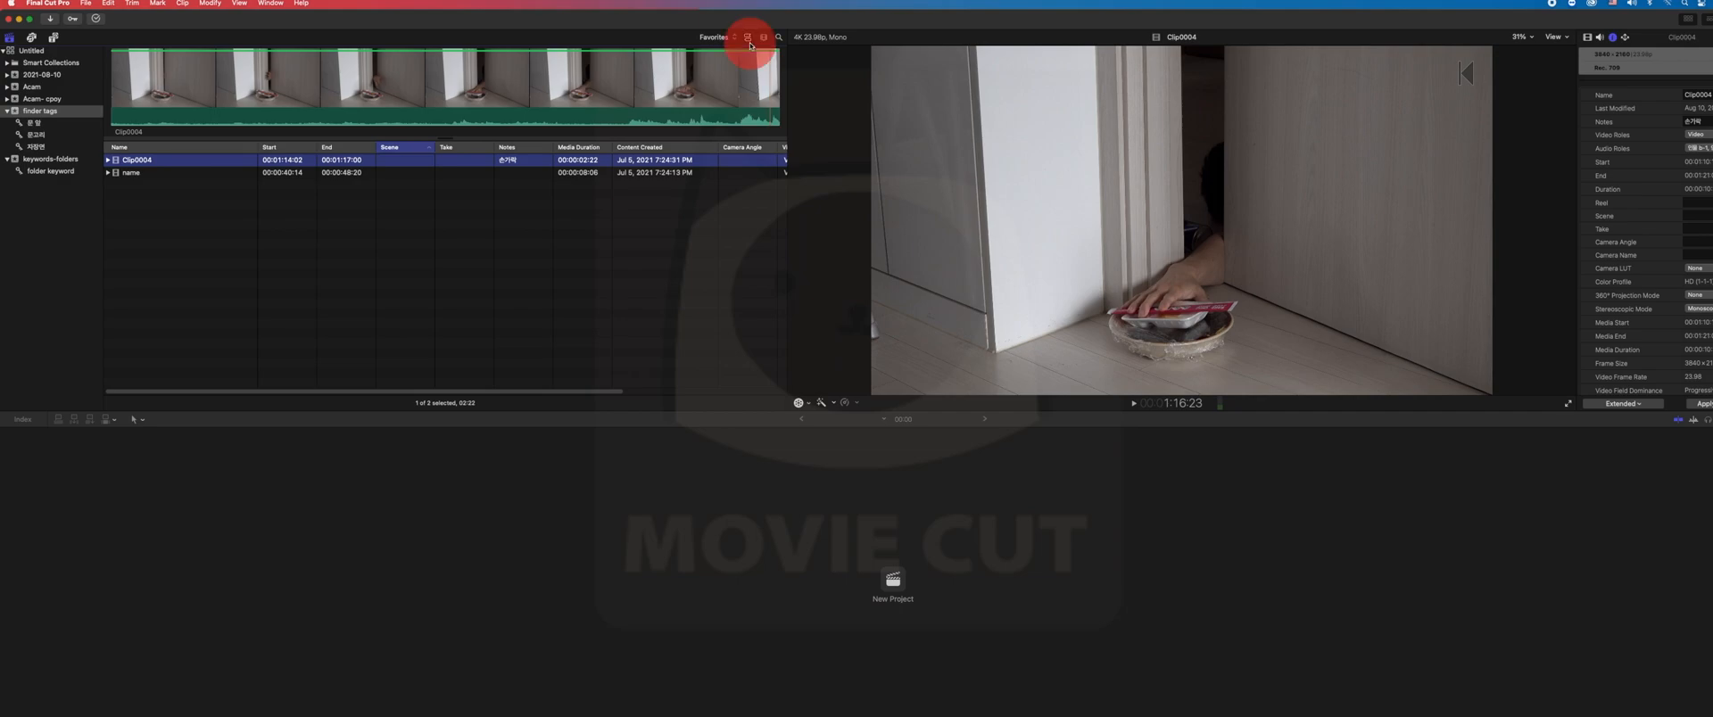
left_click(748, 40)
left_click(763, 37)
left_click(650, 233)
- Play the Favorite ranges of the filtered clips, starting with the clip called "name"
left_click(117, 123)
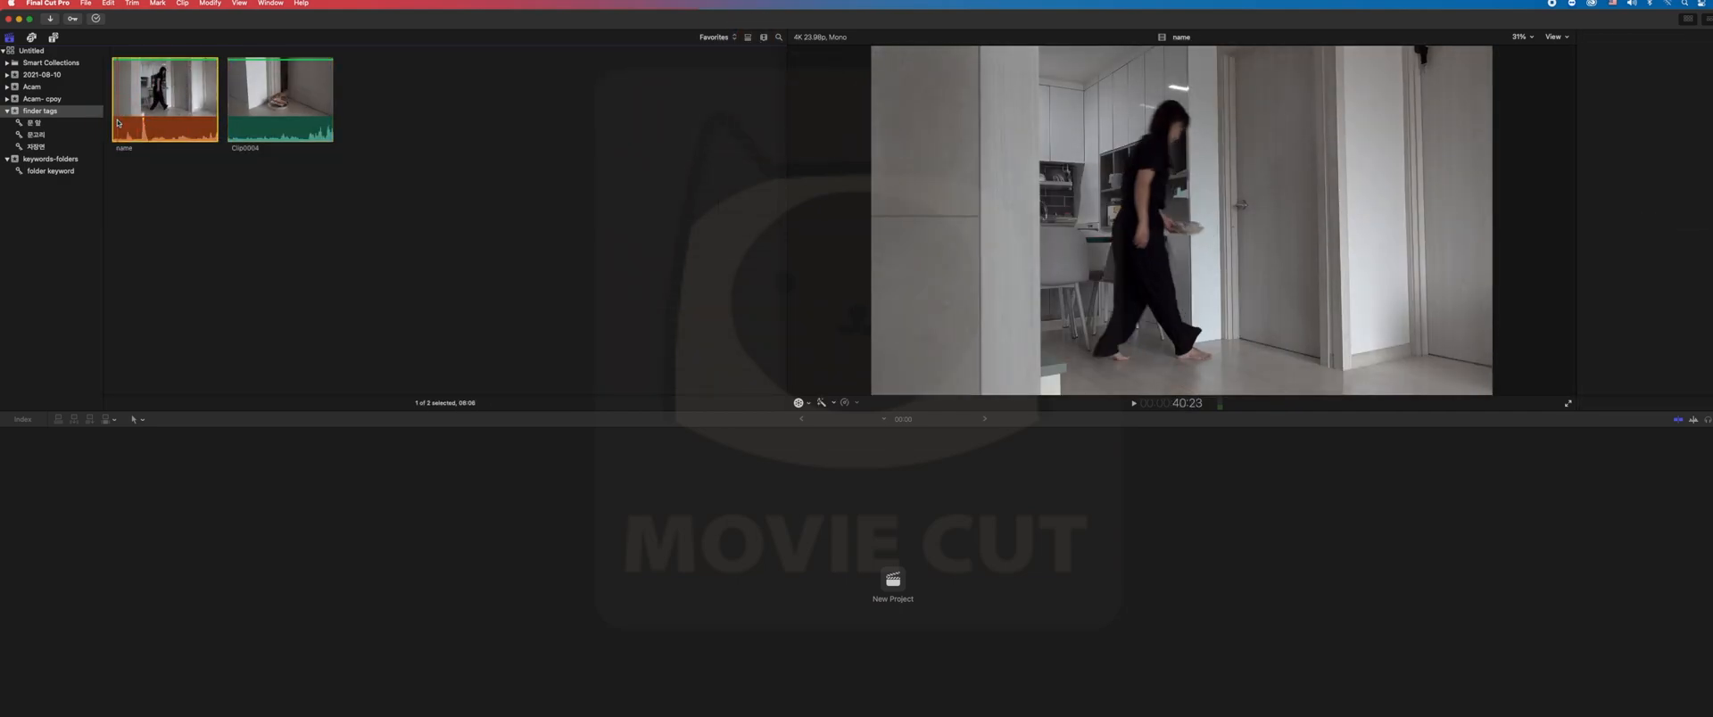
key("space")
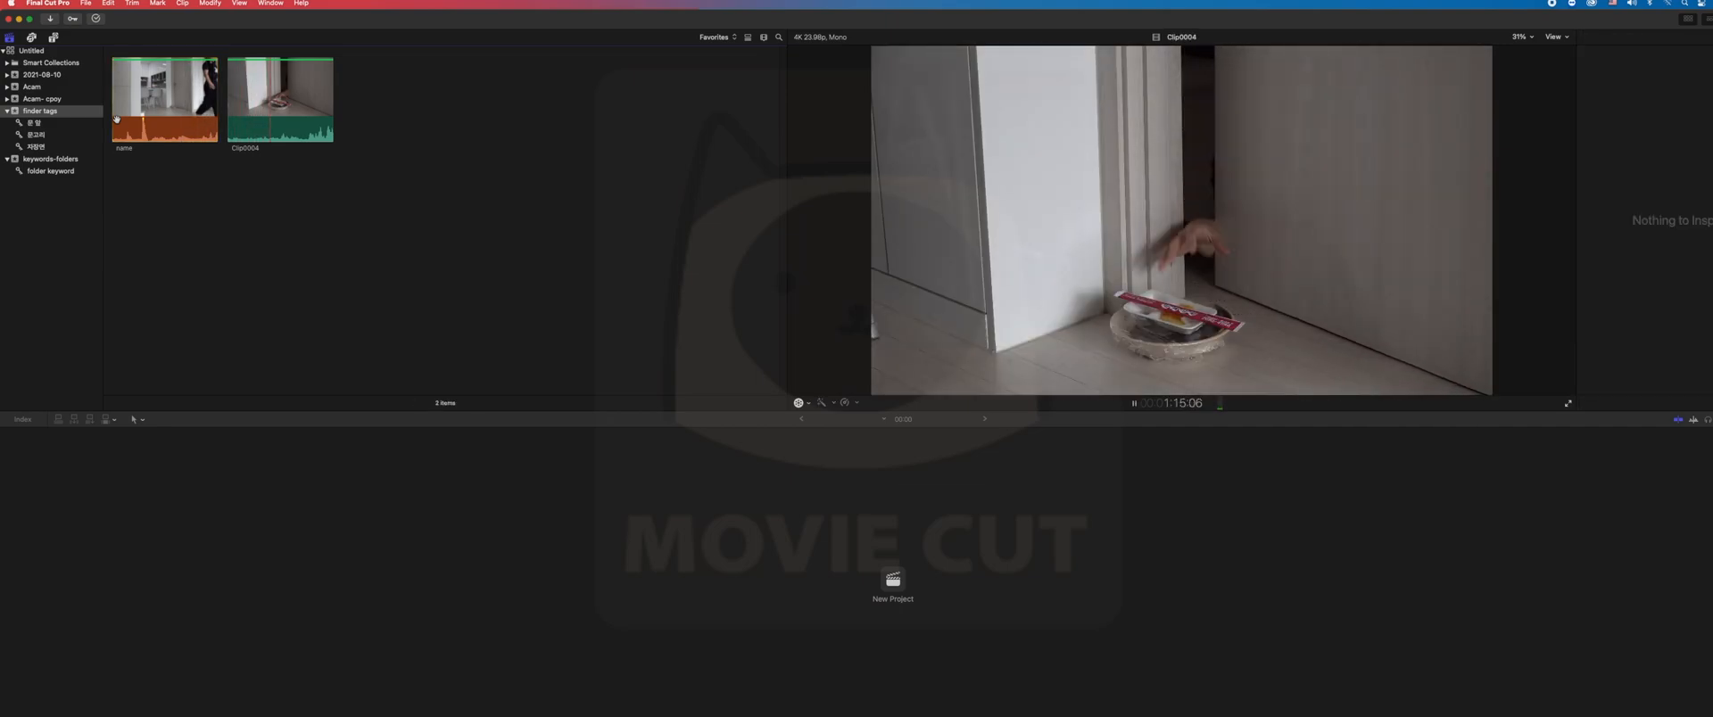
key("space")
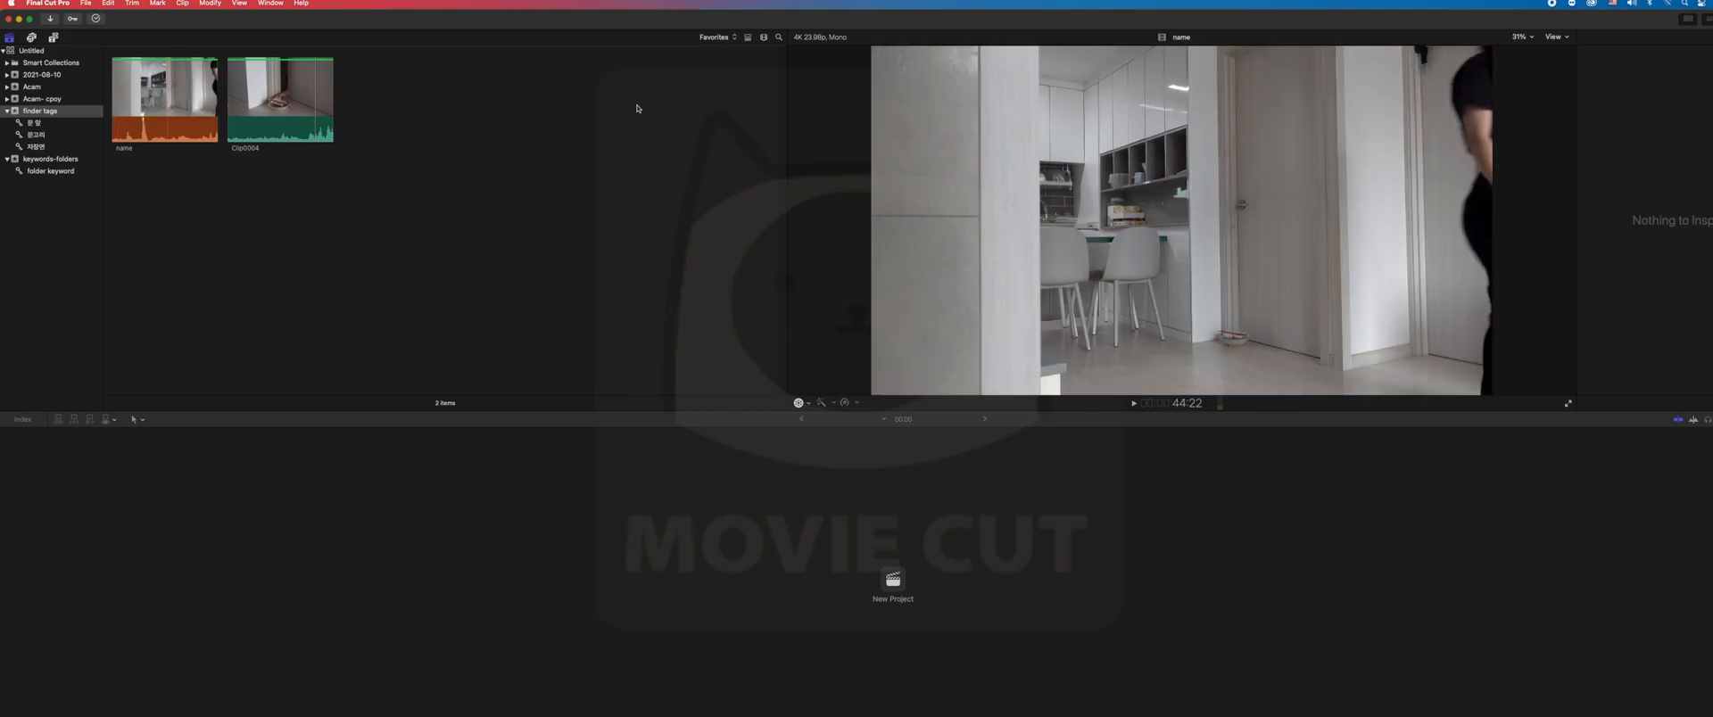
- Show all clips in the event again and search them for 문고리
left_click(725, 38)
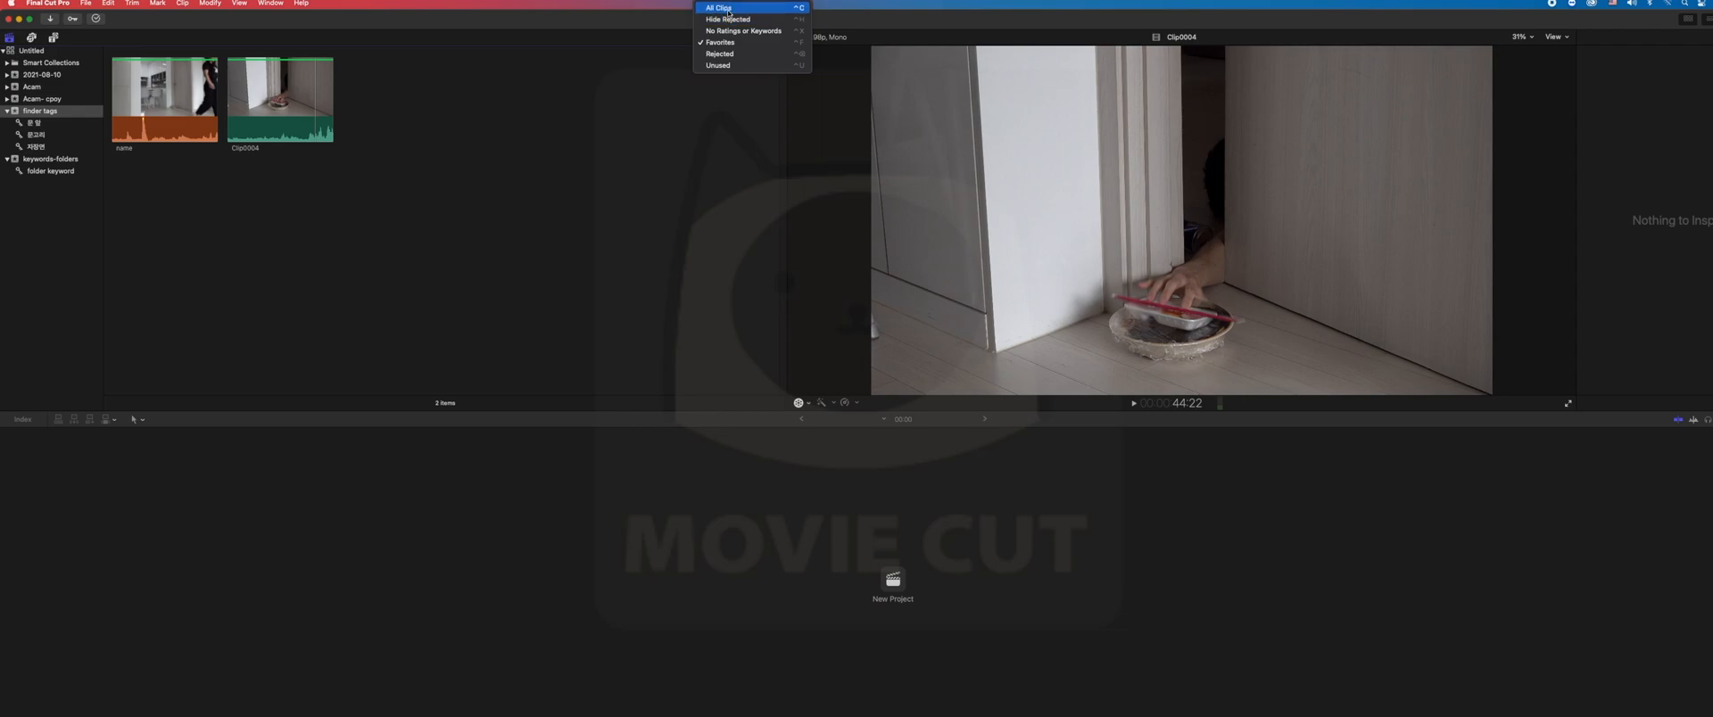
left_click(725, 7)
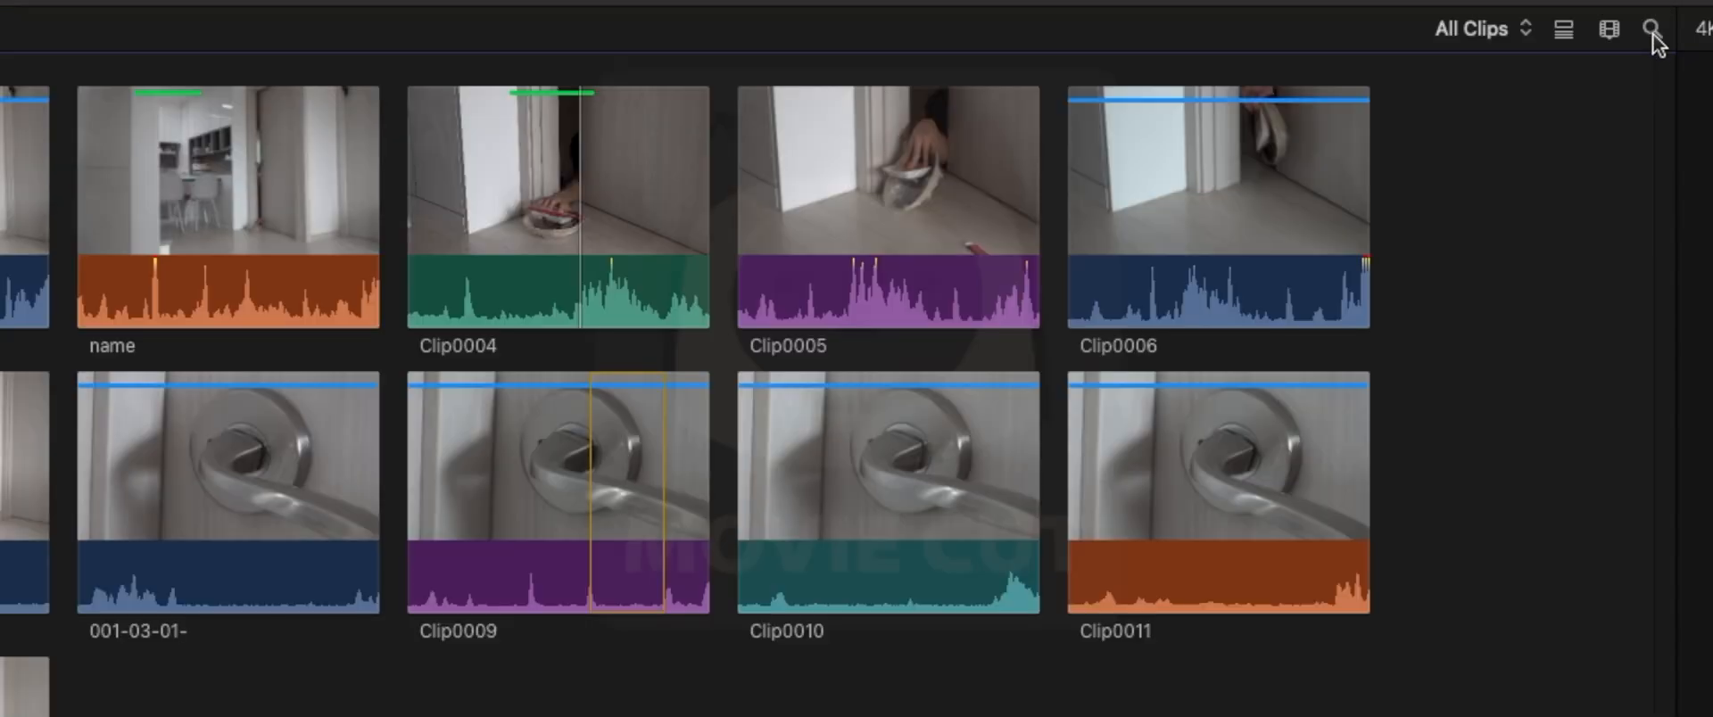
left_click(778, 37)
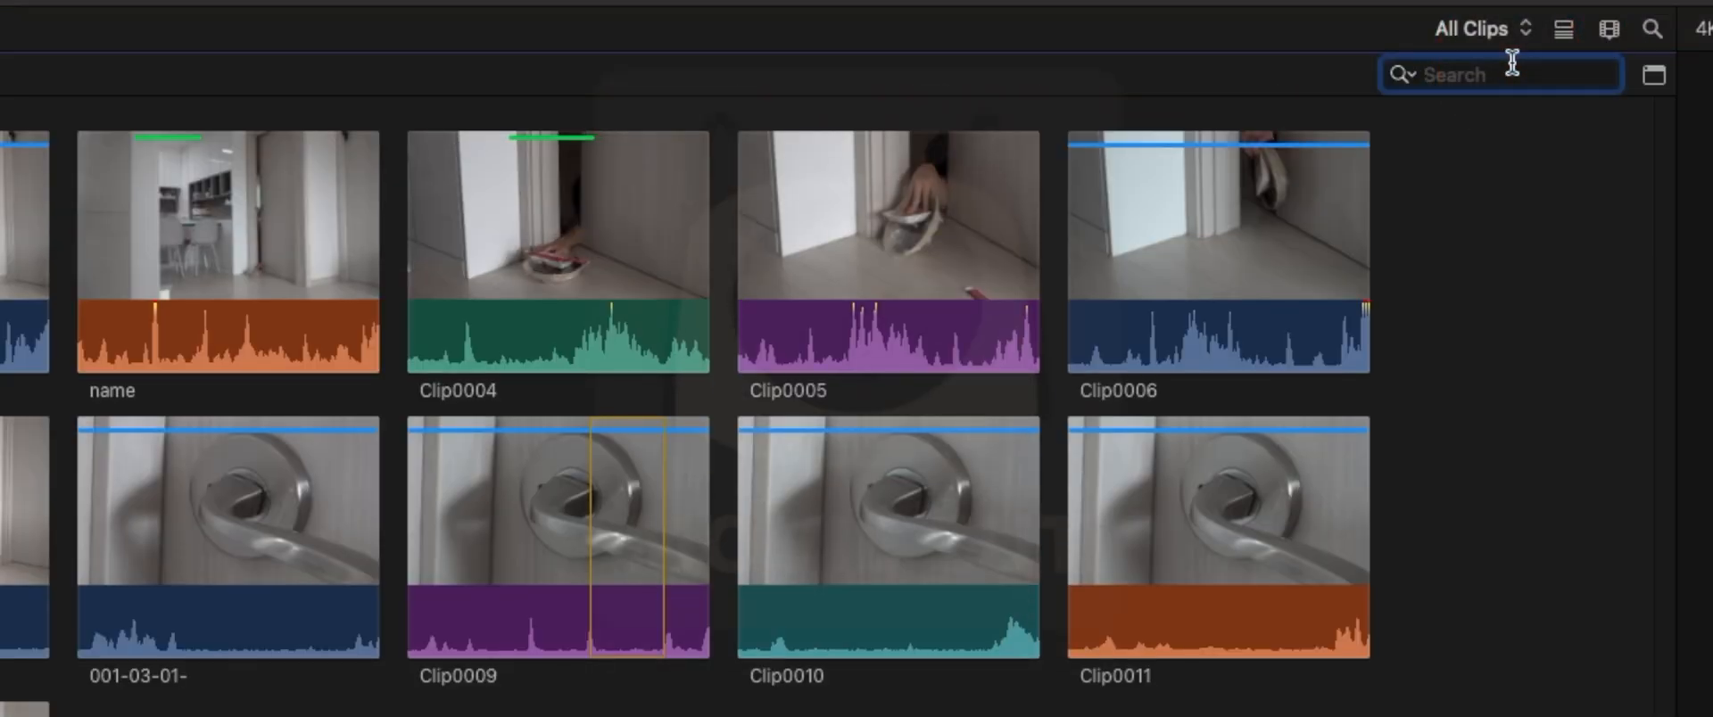
type("ana")
key("BackSpace")
key("BackSpace")
key("BackSpace")
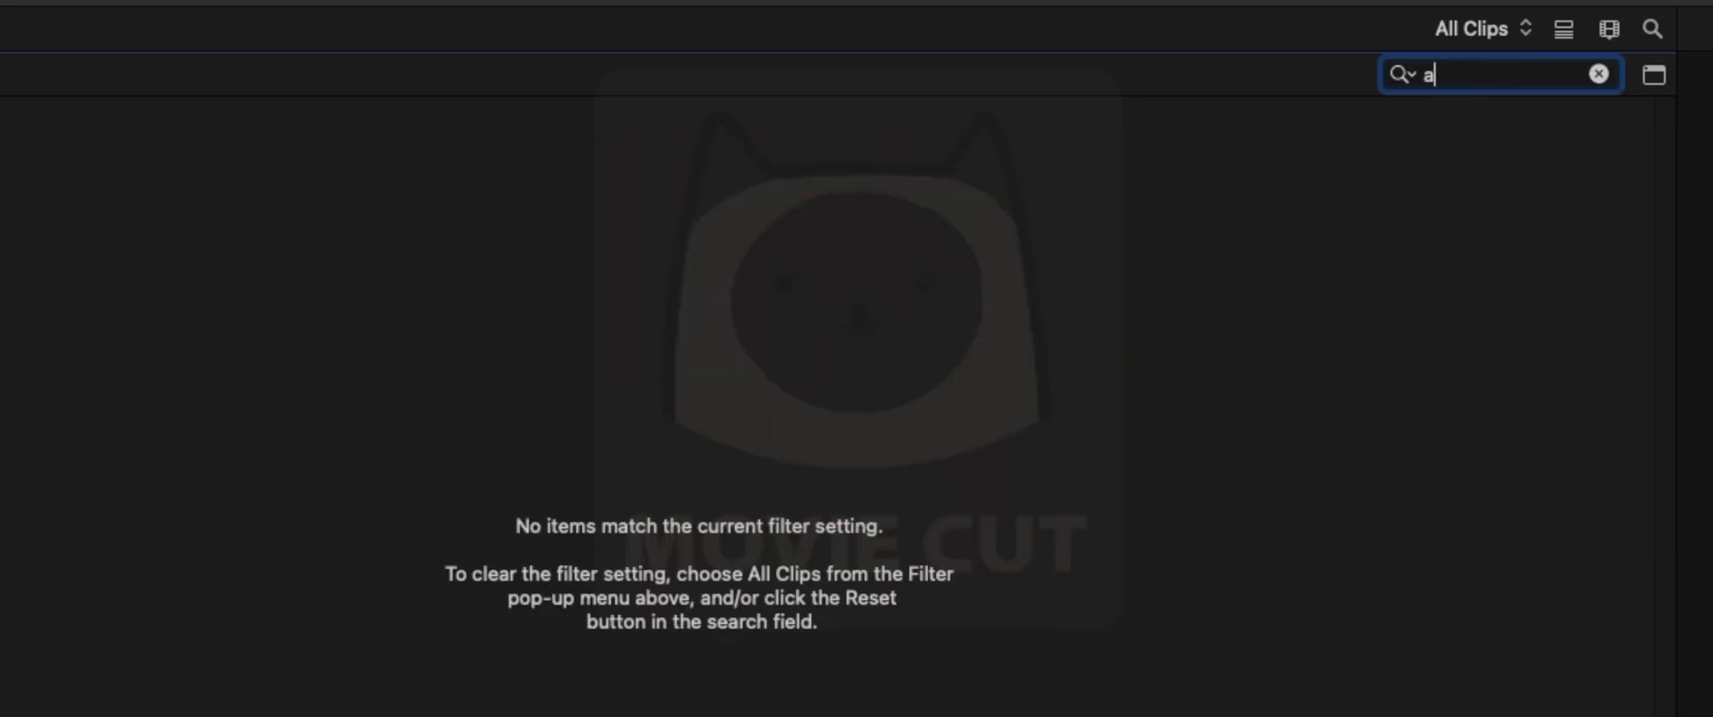
type("문고리")
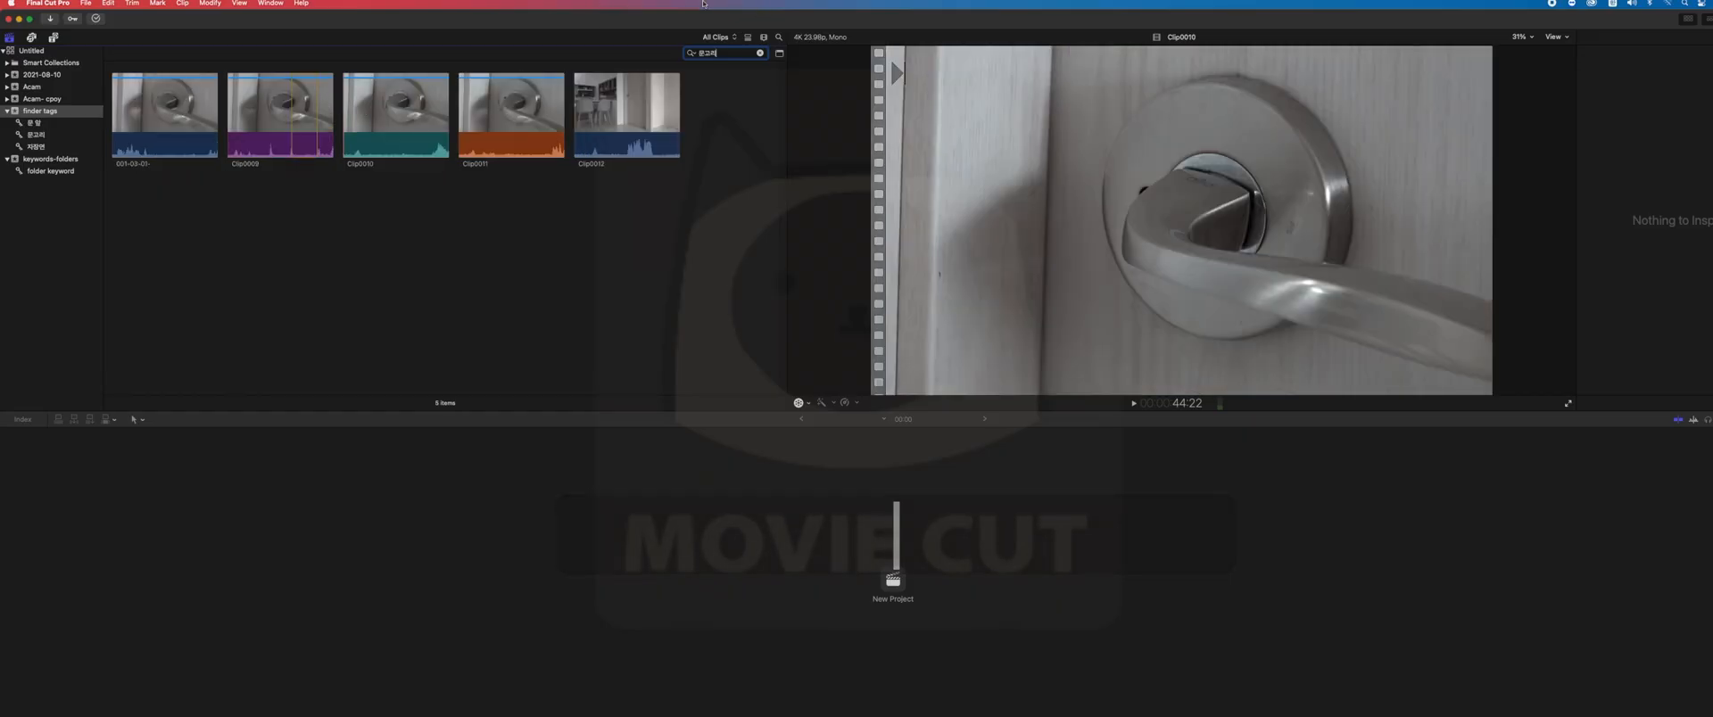
- Check the clips matching 문고리 in list view and return to filmstrip view
left_click(748, 37)
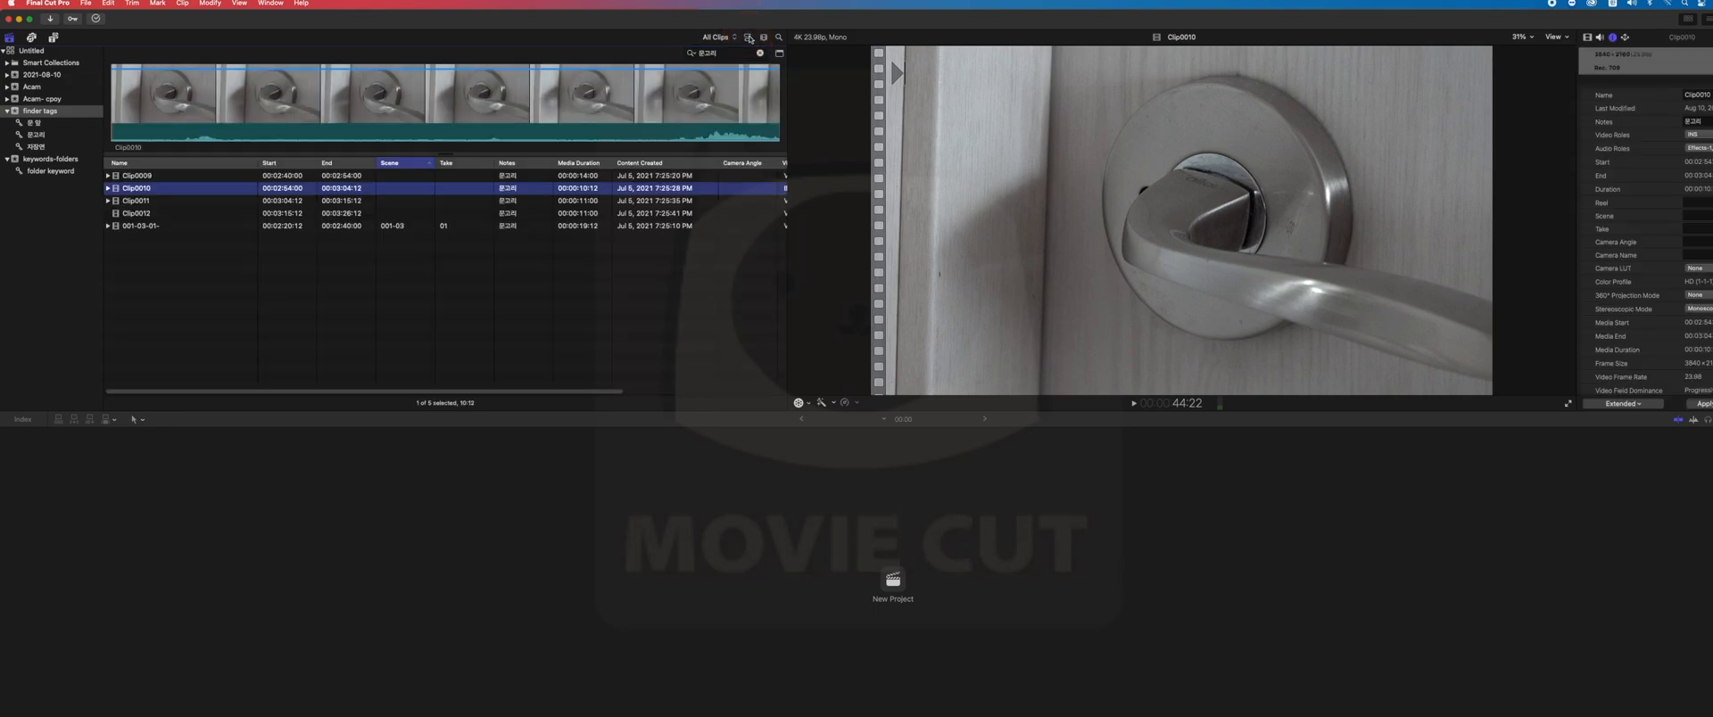
left_click(749, 37)
left_click(714, 53)
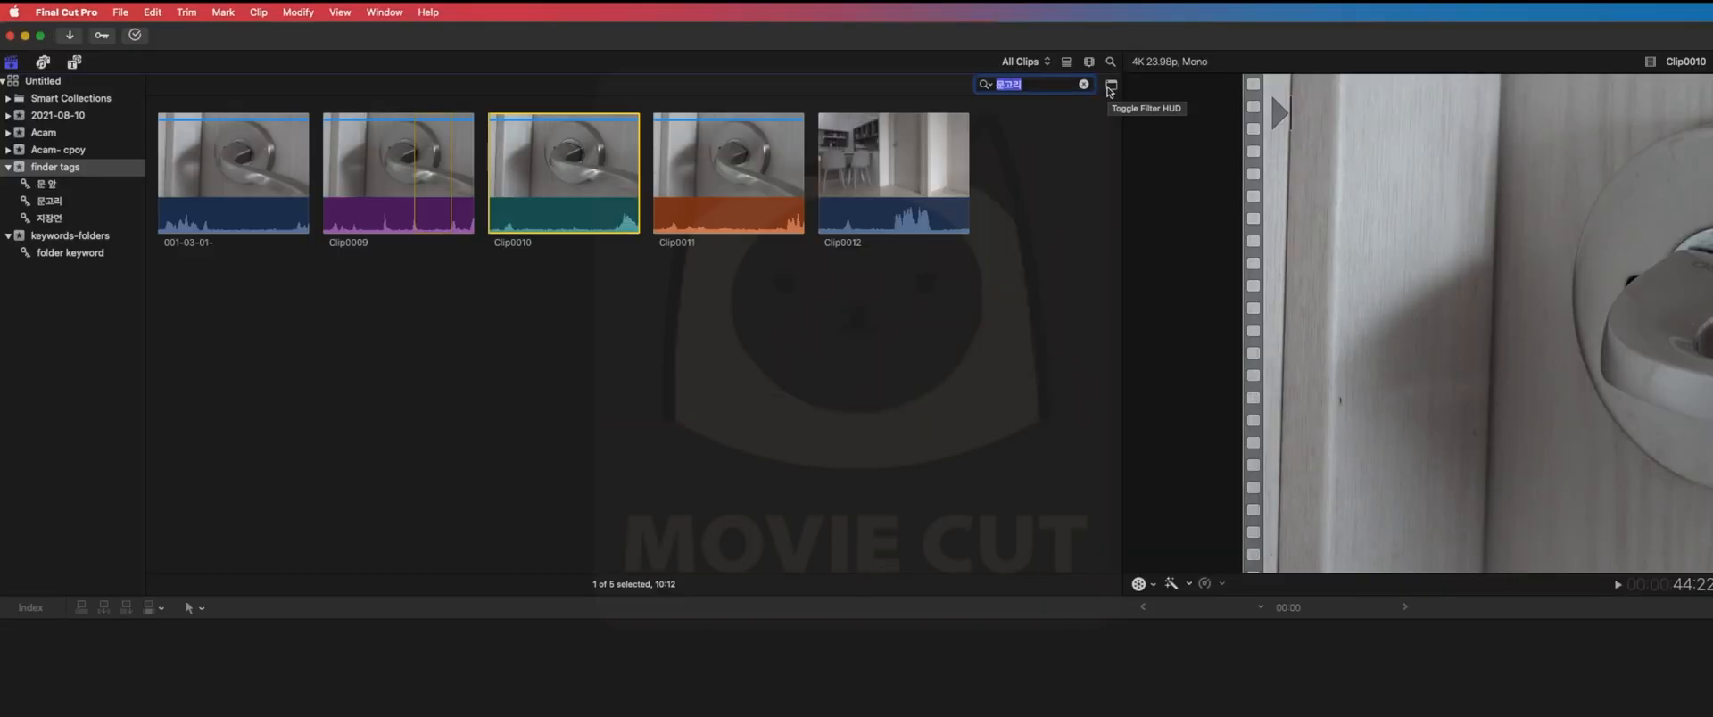
- Open the detailed filter for the 문고리 search and add a Ratings criterion set to Favorites
left_click(1111, 87)
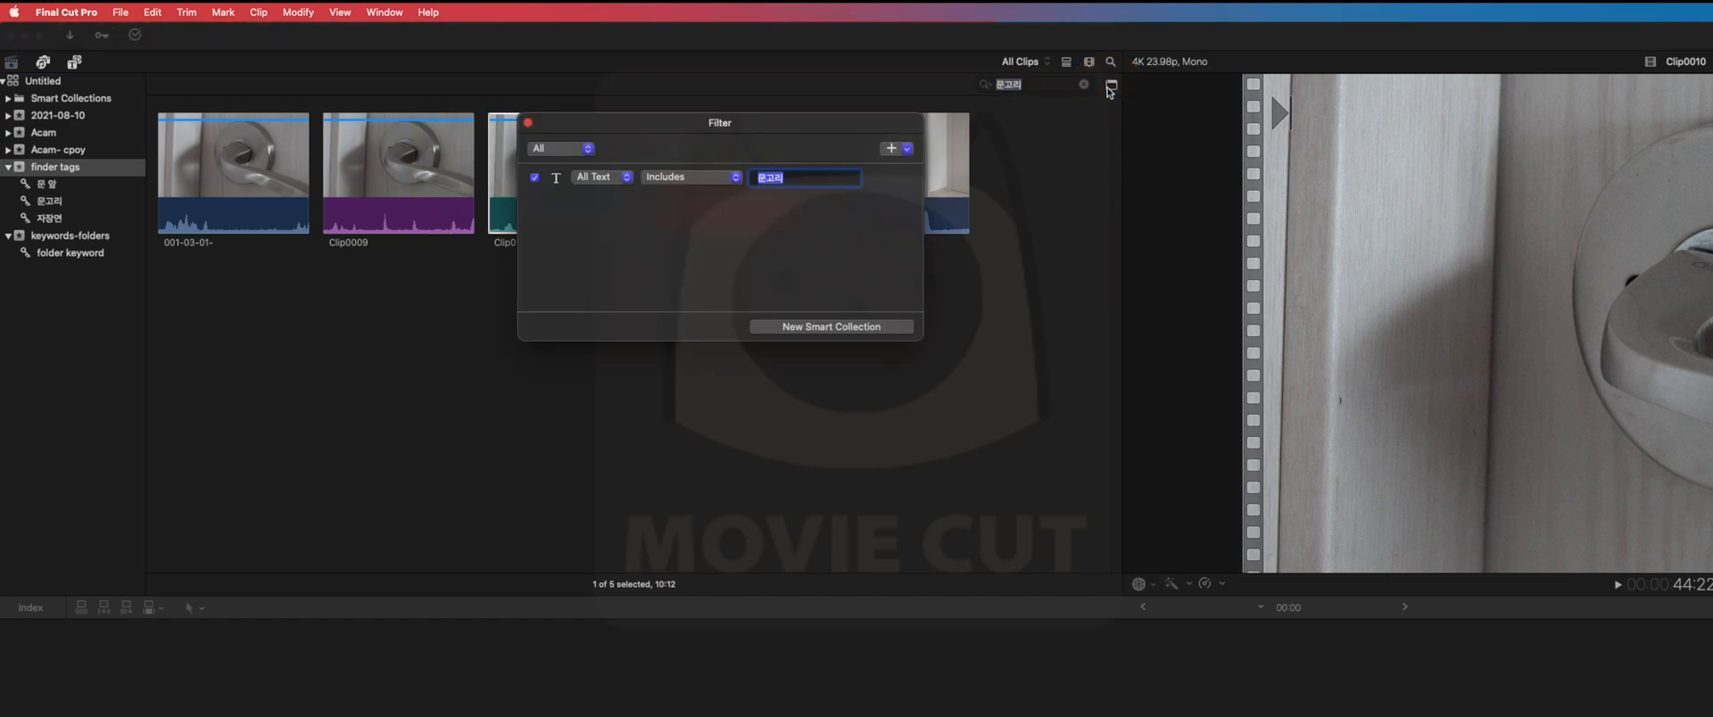
left_click(704, 126)
left_click_drag(705, 127, 755, 123)
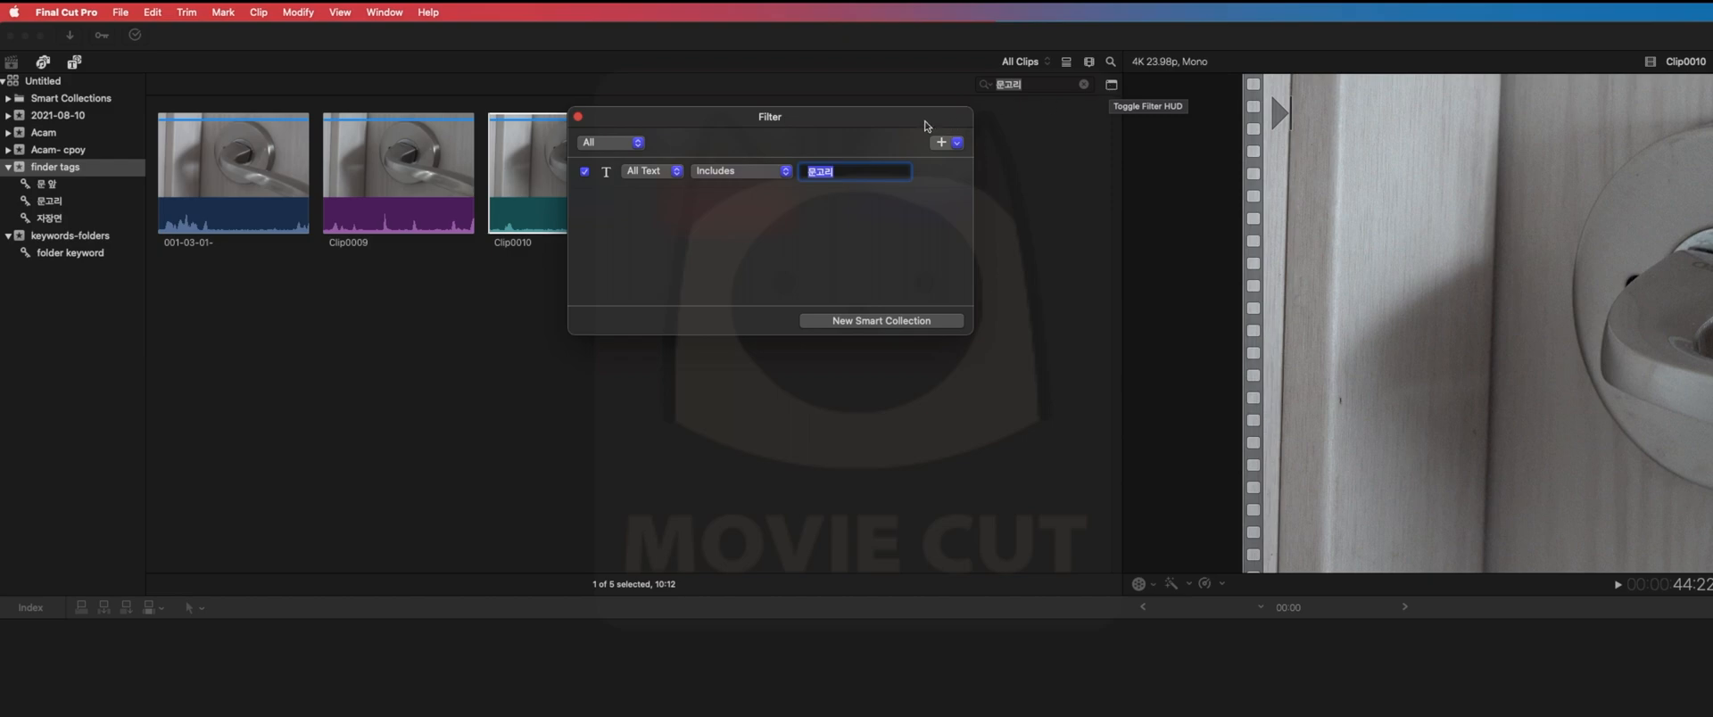
left_click_drag(874, 116, 1096, 166)
left_click(1090, 201)
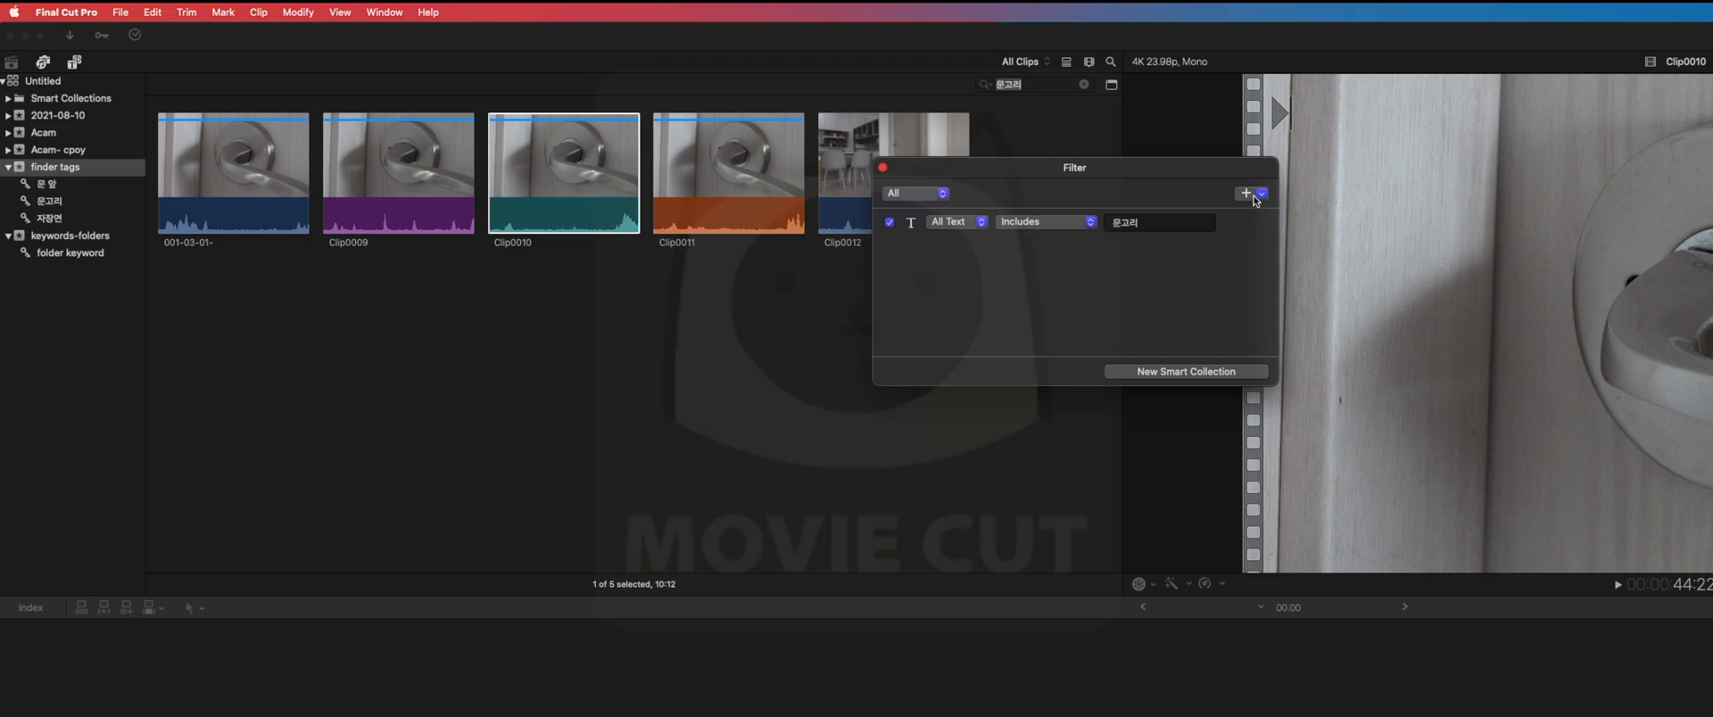
left_click(1258, 192)
left_click(1258, 228)
left_click(1089, 257)
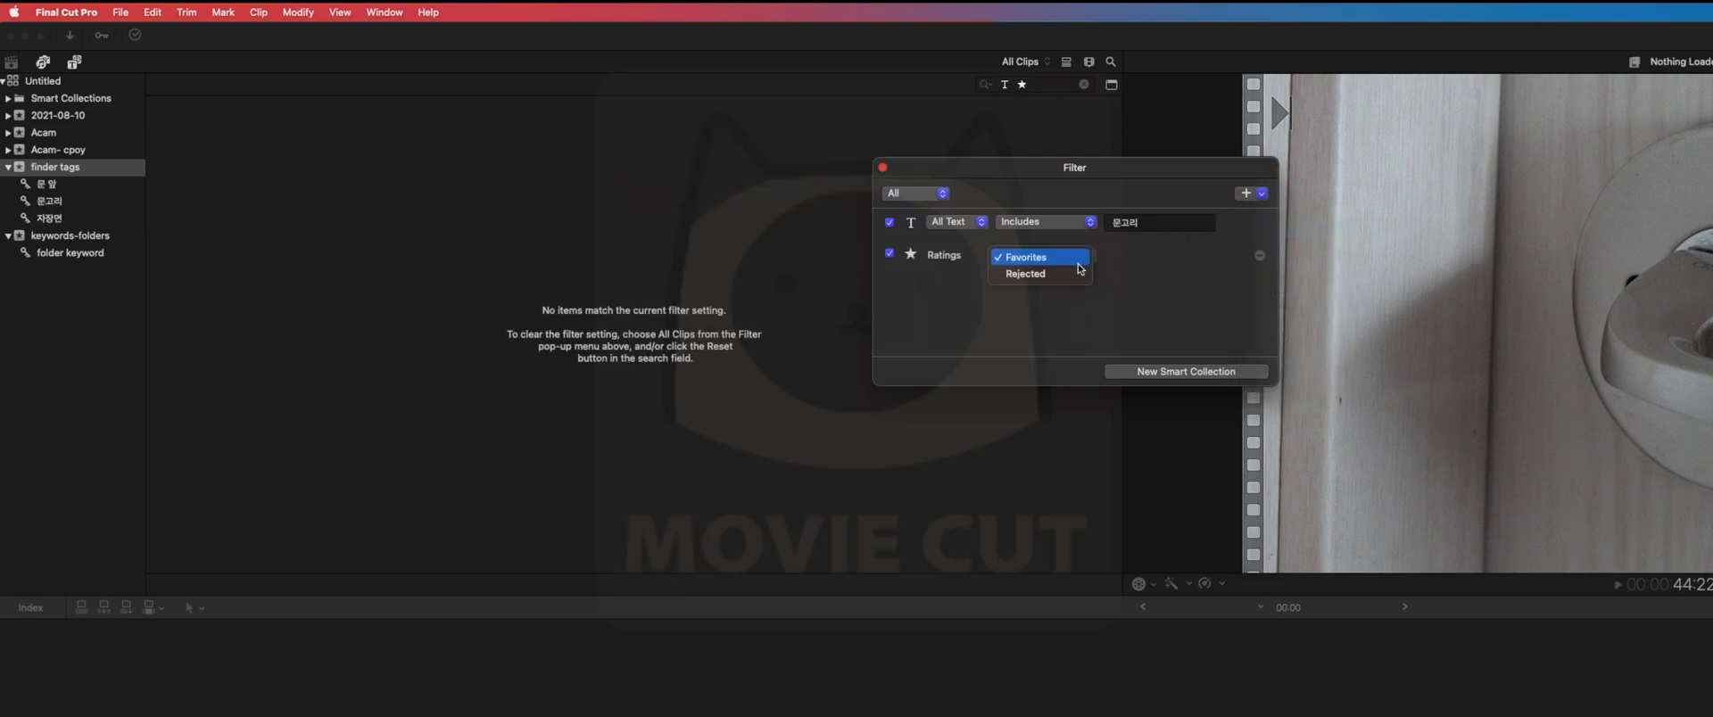
left_click(1048, 259)
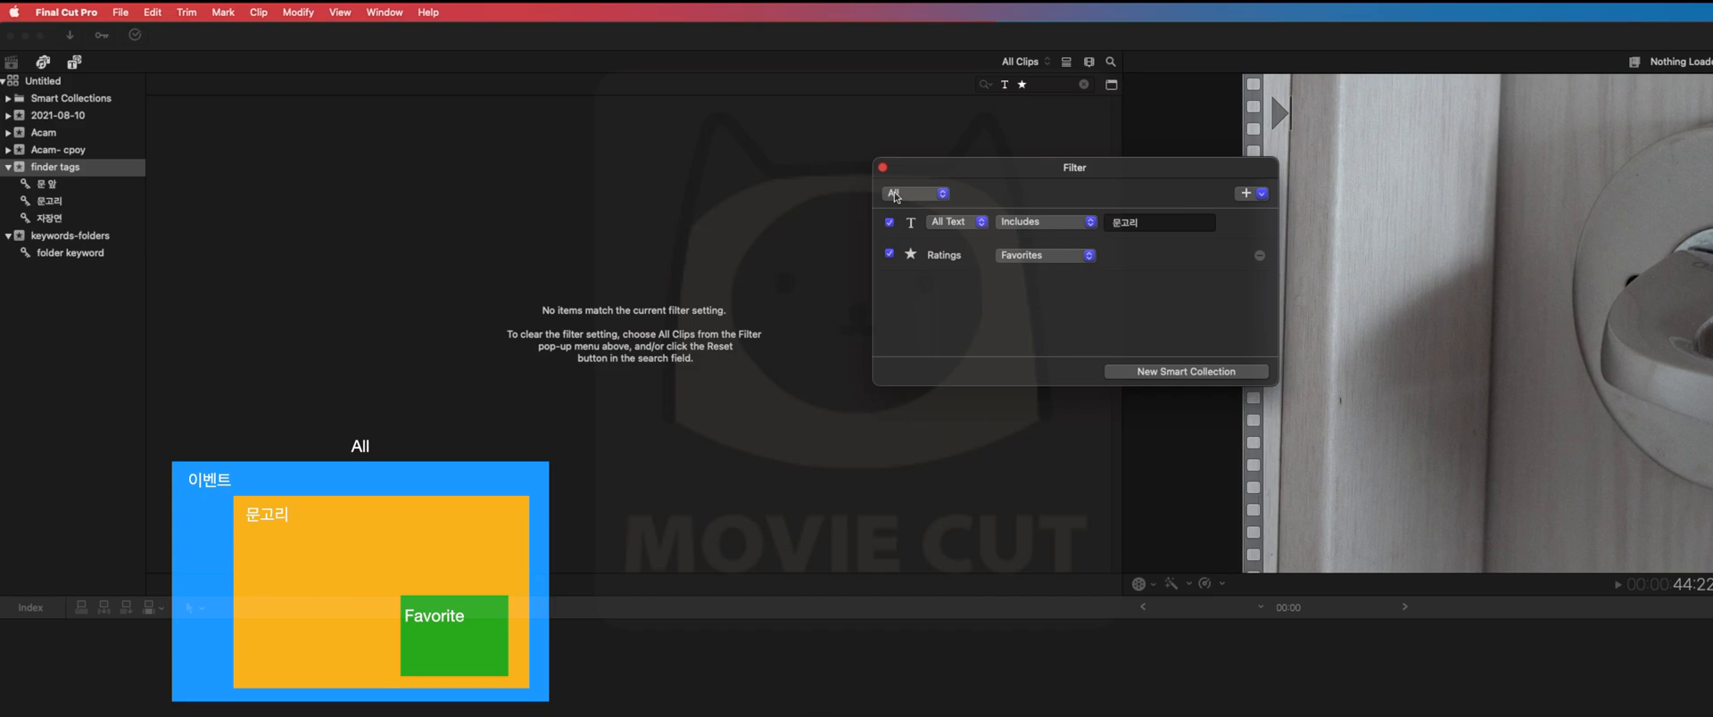
- Set the filter to match Any of its criteria and move the Filter window clear of the clips
left_click(895, 196)
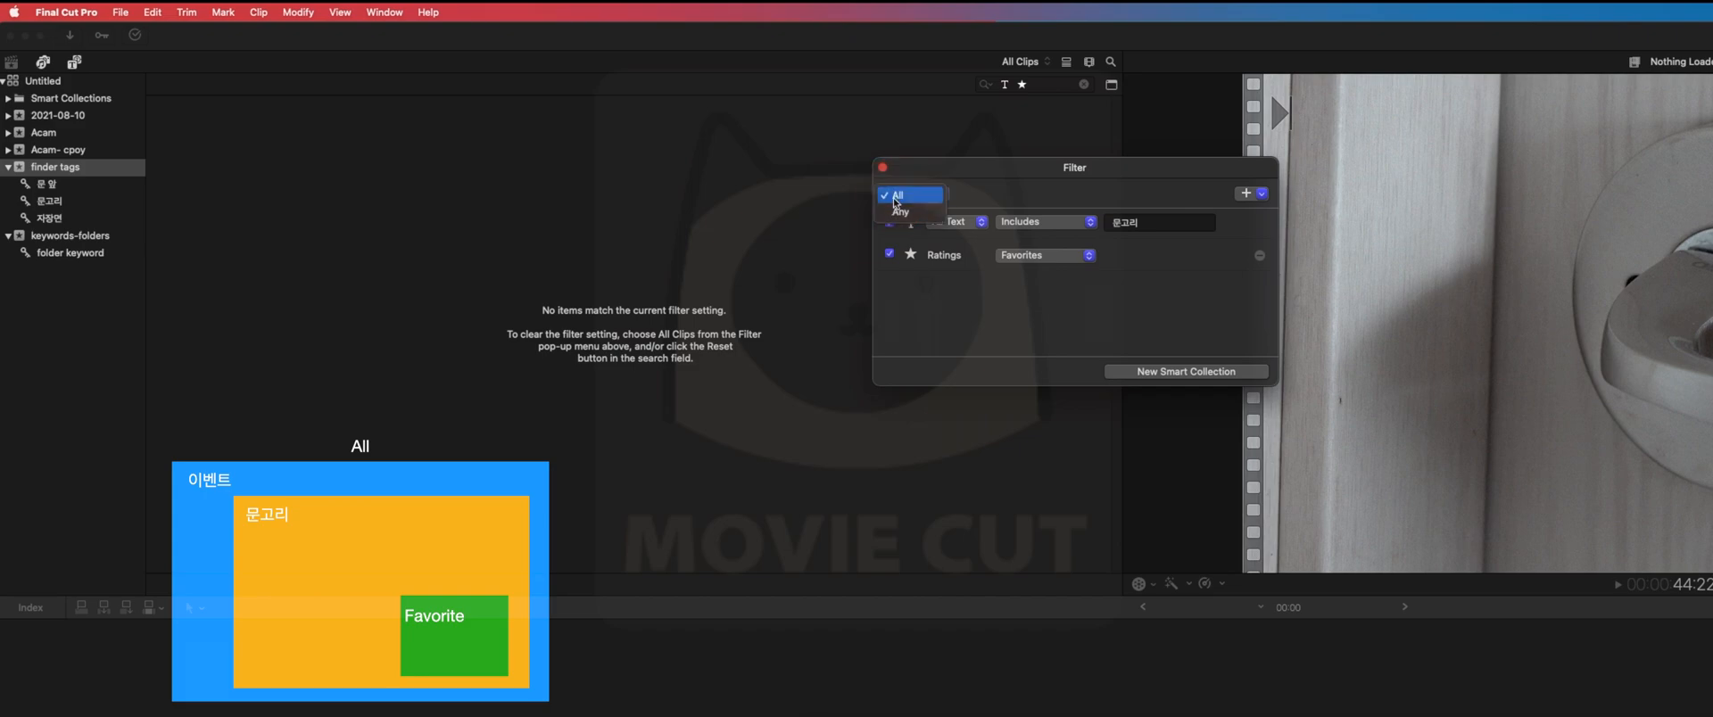
left_click(908, 216)
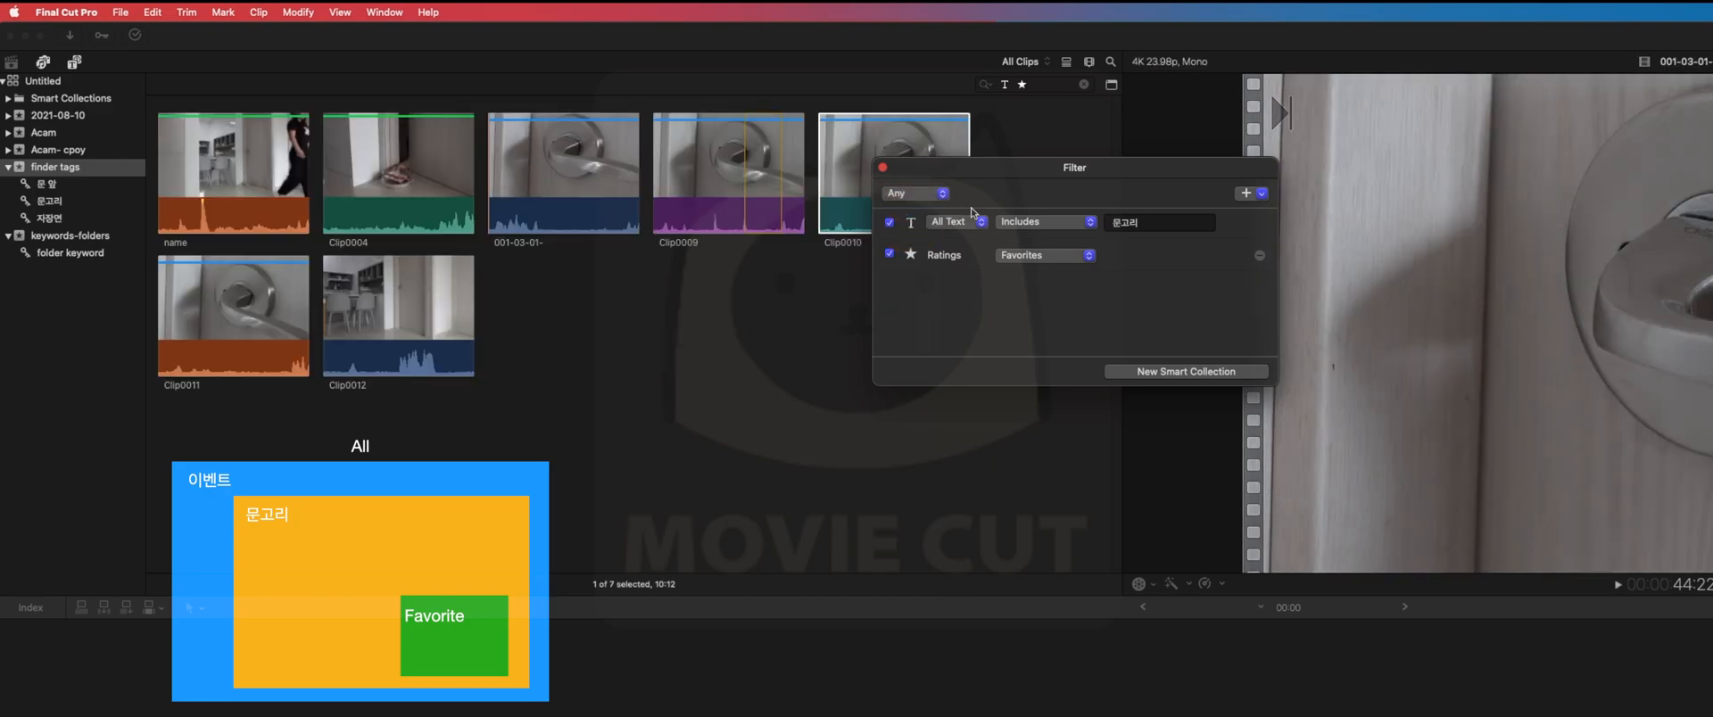
left_click_drag(987, 167, 1232, 109)
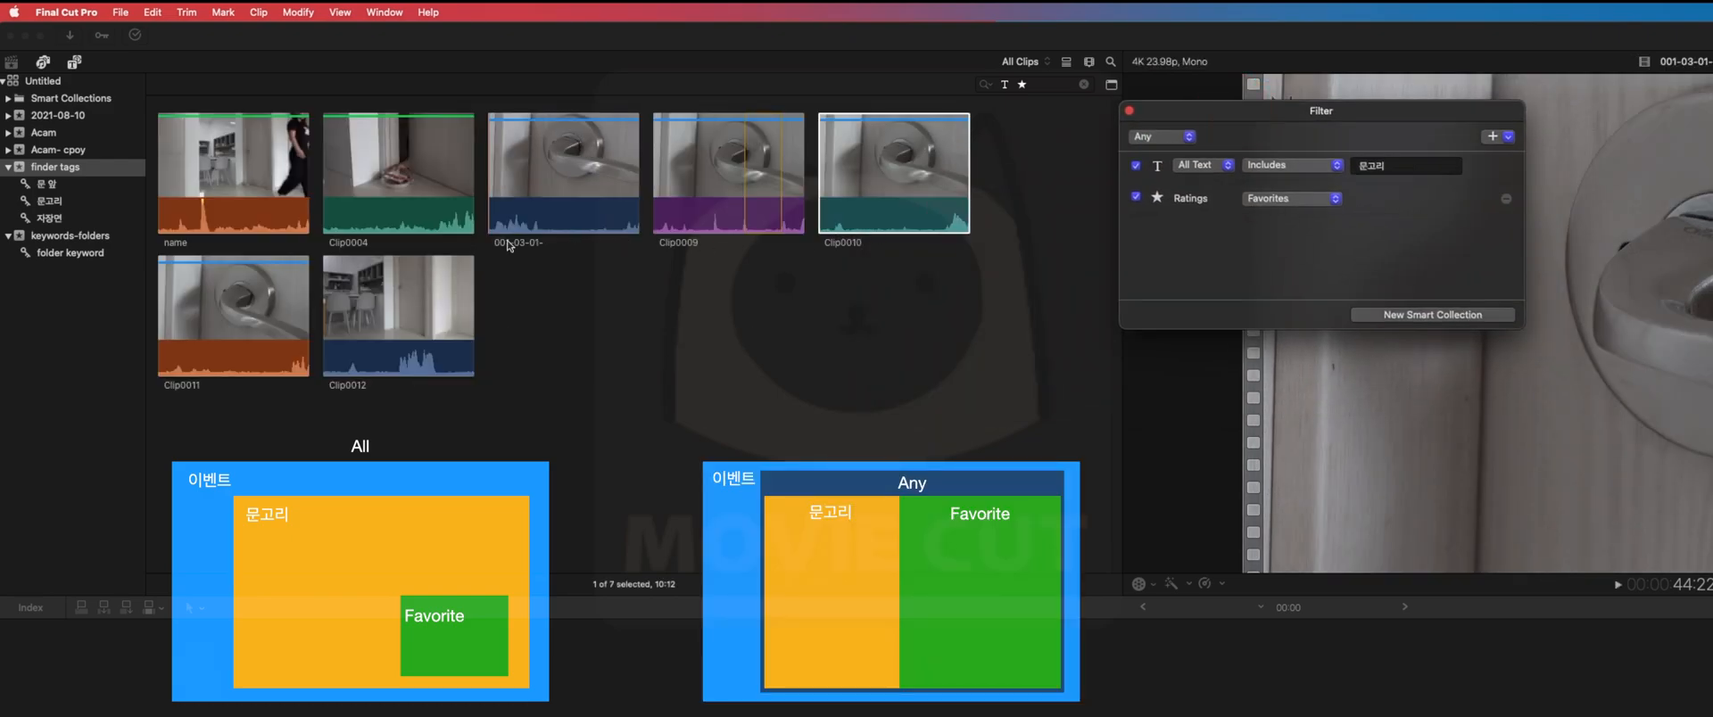
left_click(341, 223)
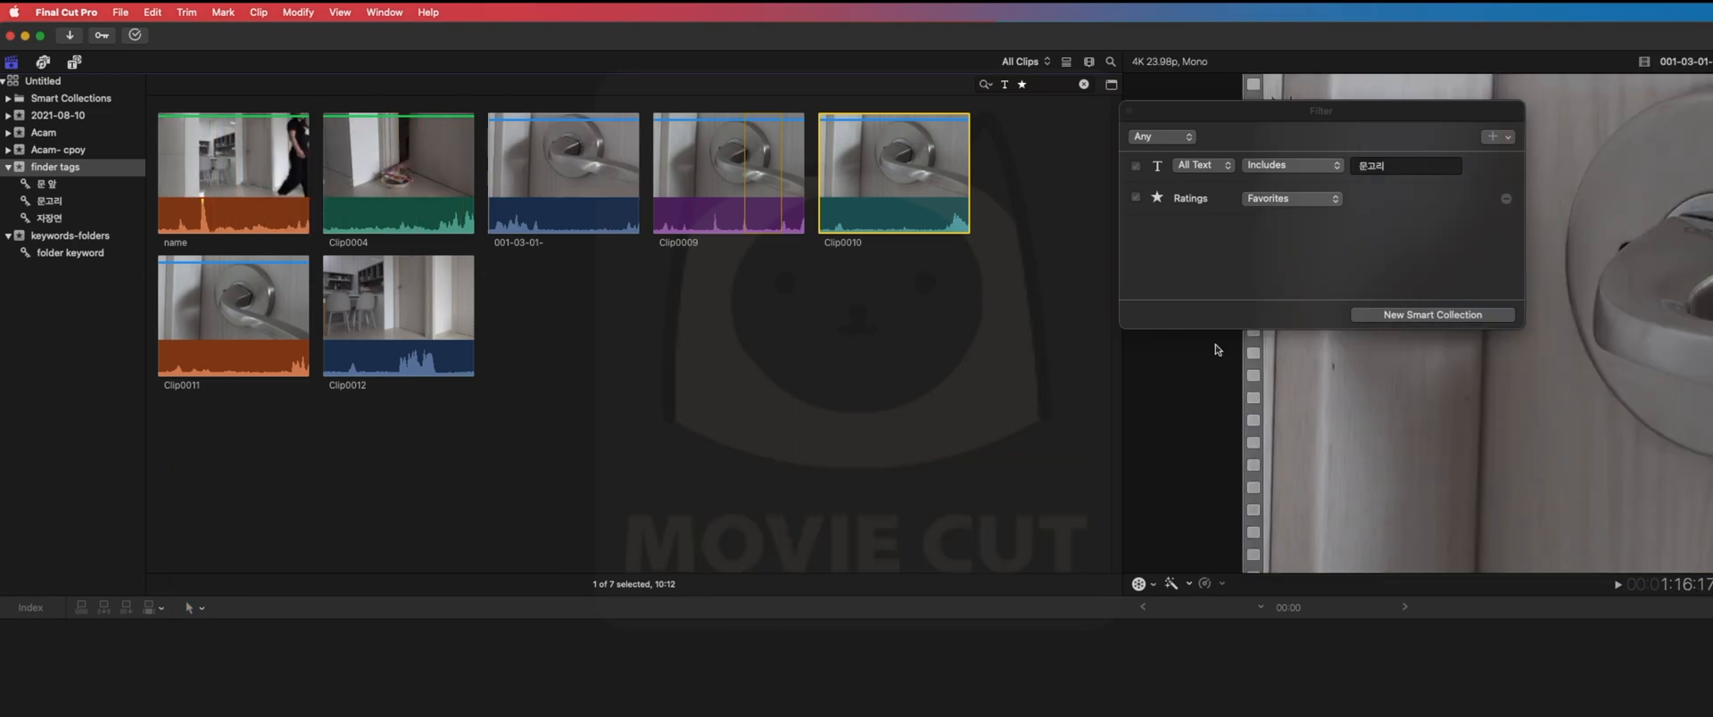
- Save the current 문고리 or Favorites filter as a new Smart Collection named 문고리+F
left_click(1274, 107)
left_click_drag(1274, 107, 1000, 211)
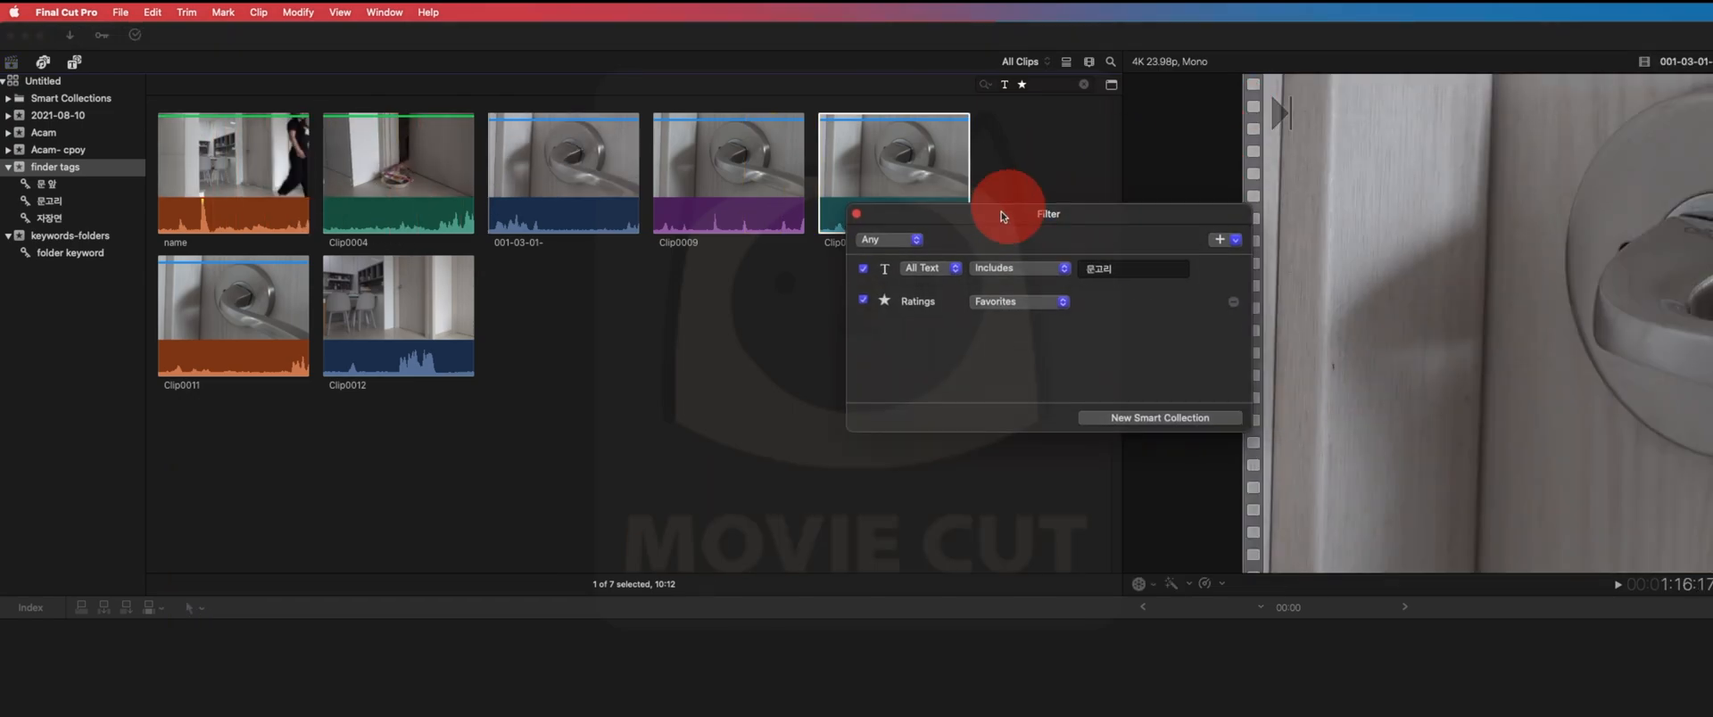
left_click(1140, 420)
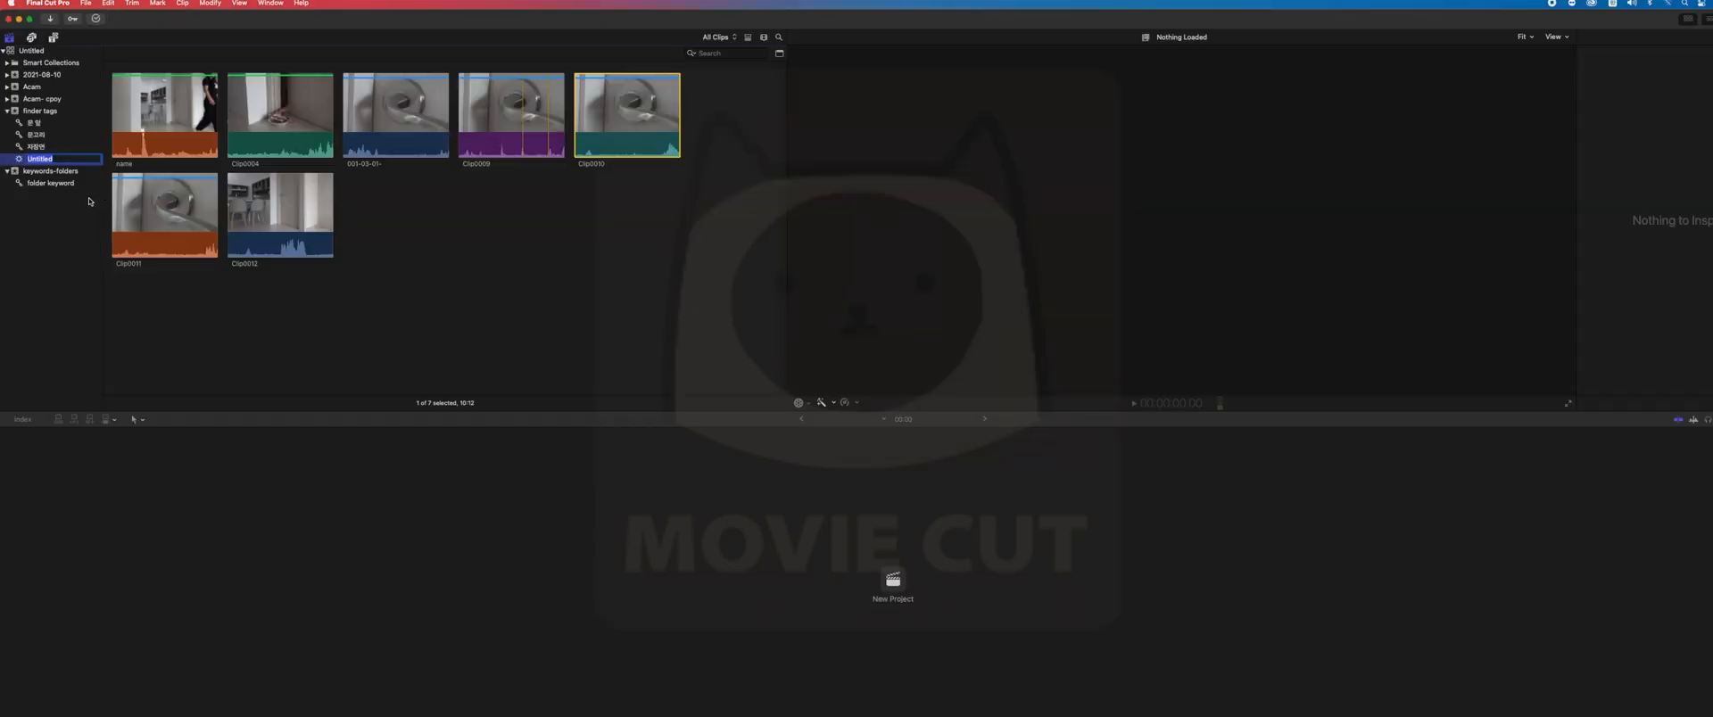
type("무ㄴ고리+")
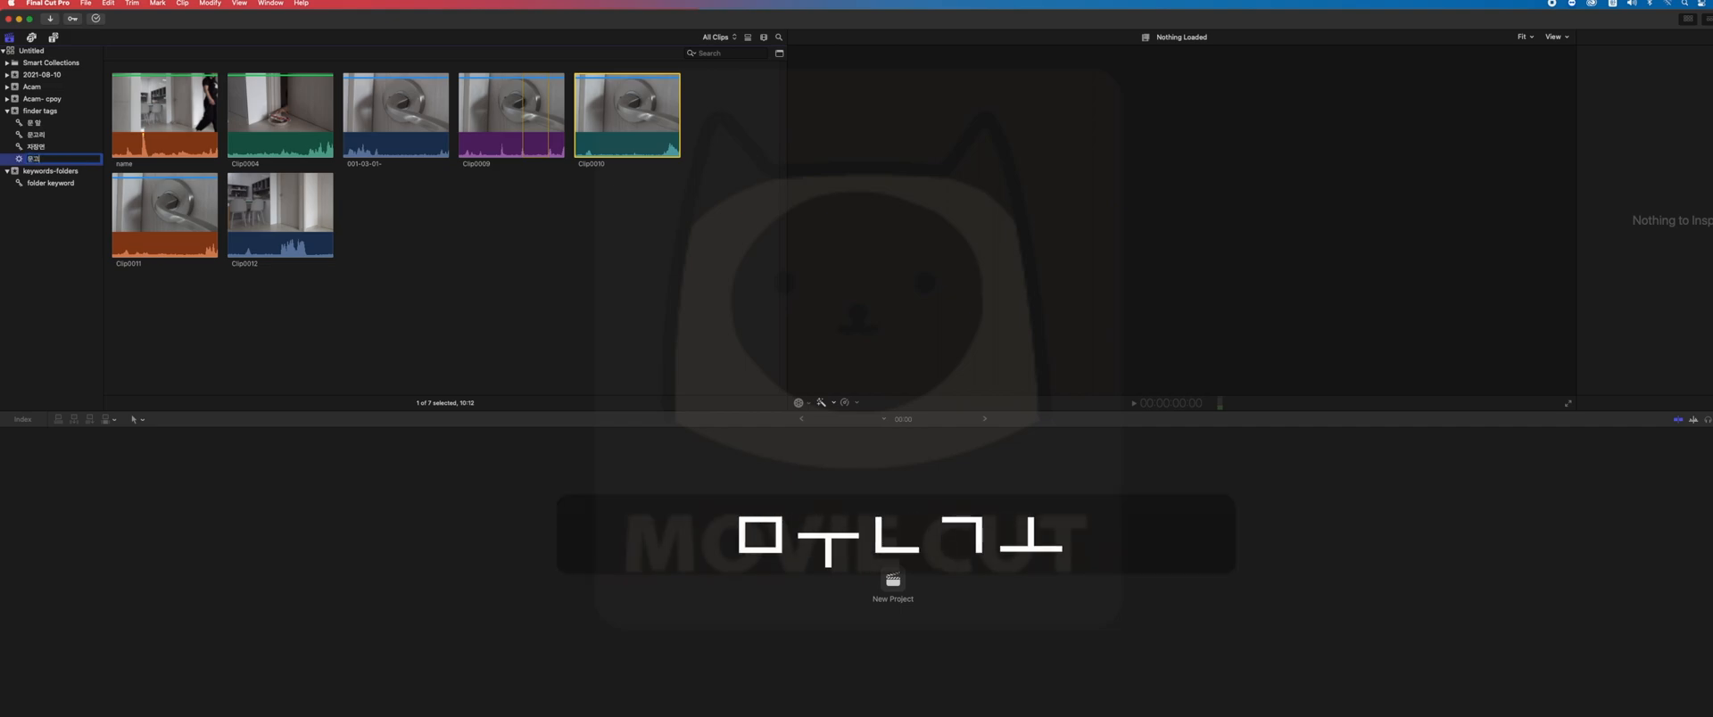
type("F")
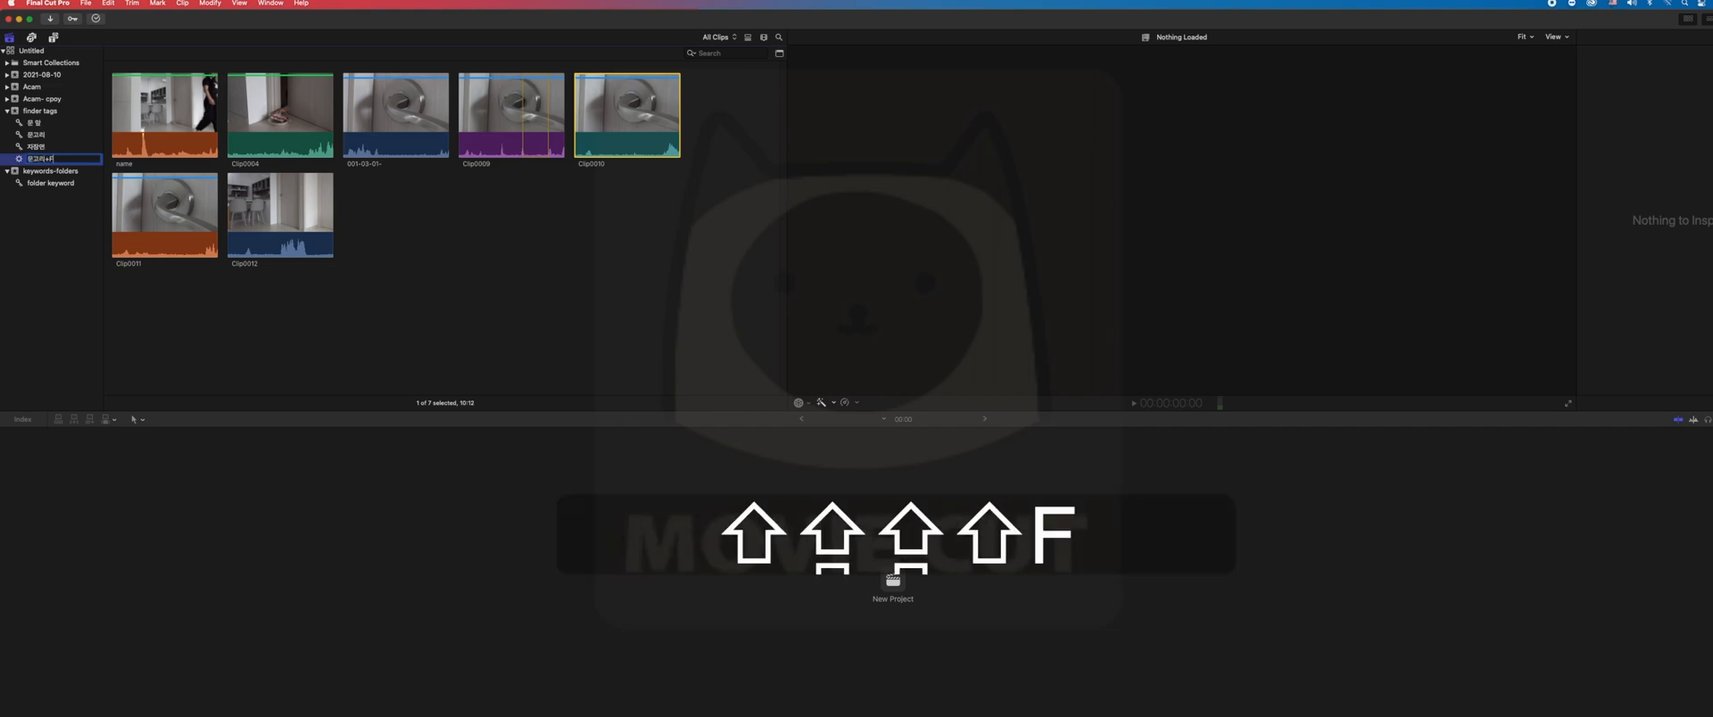
key("Return")
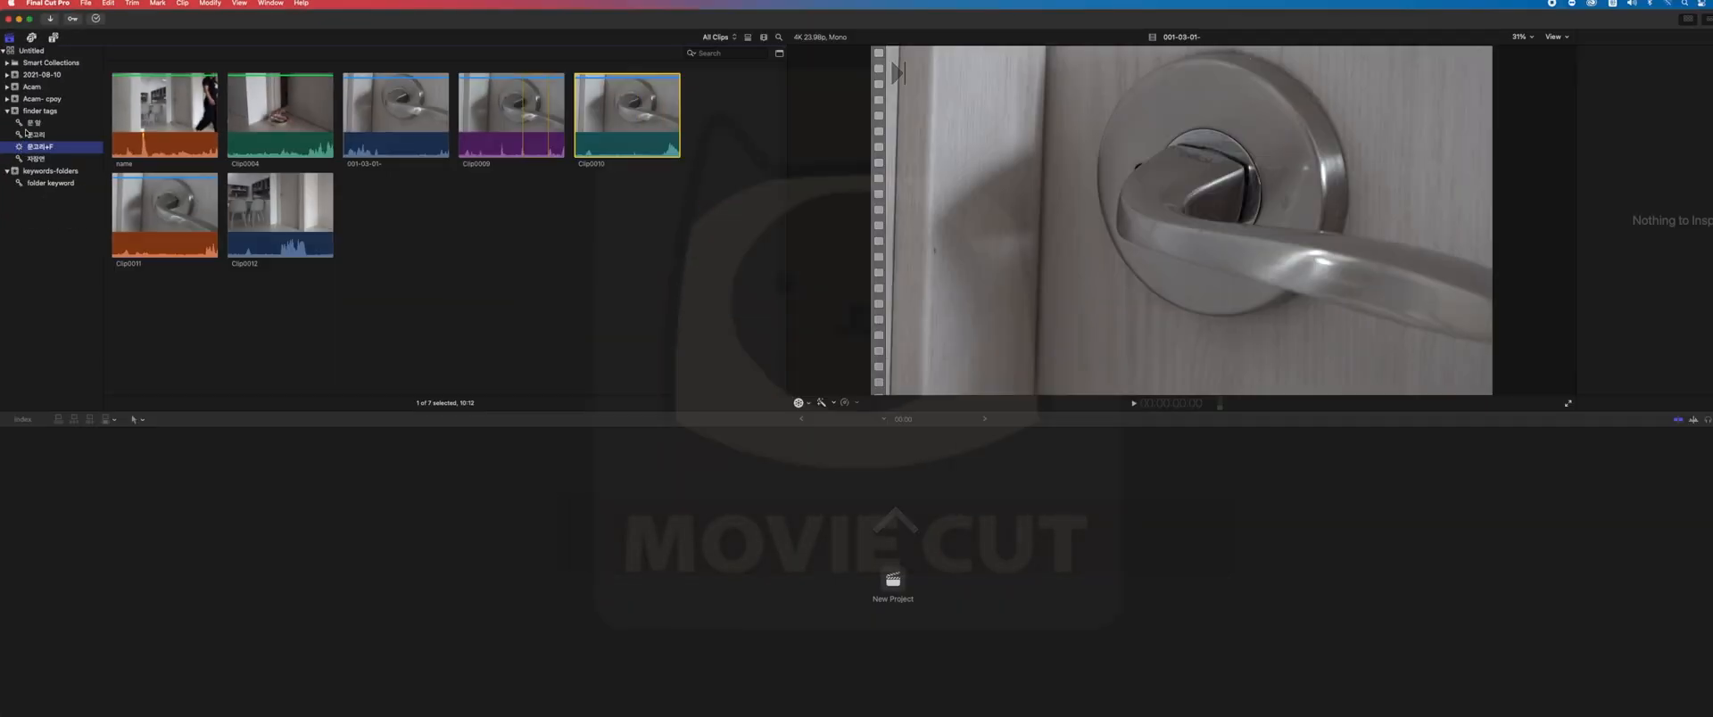
- Create a new Smart Collection named clip in the finder tags event
left_click(33, 114)
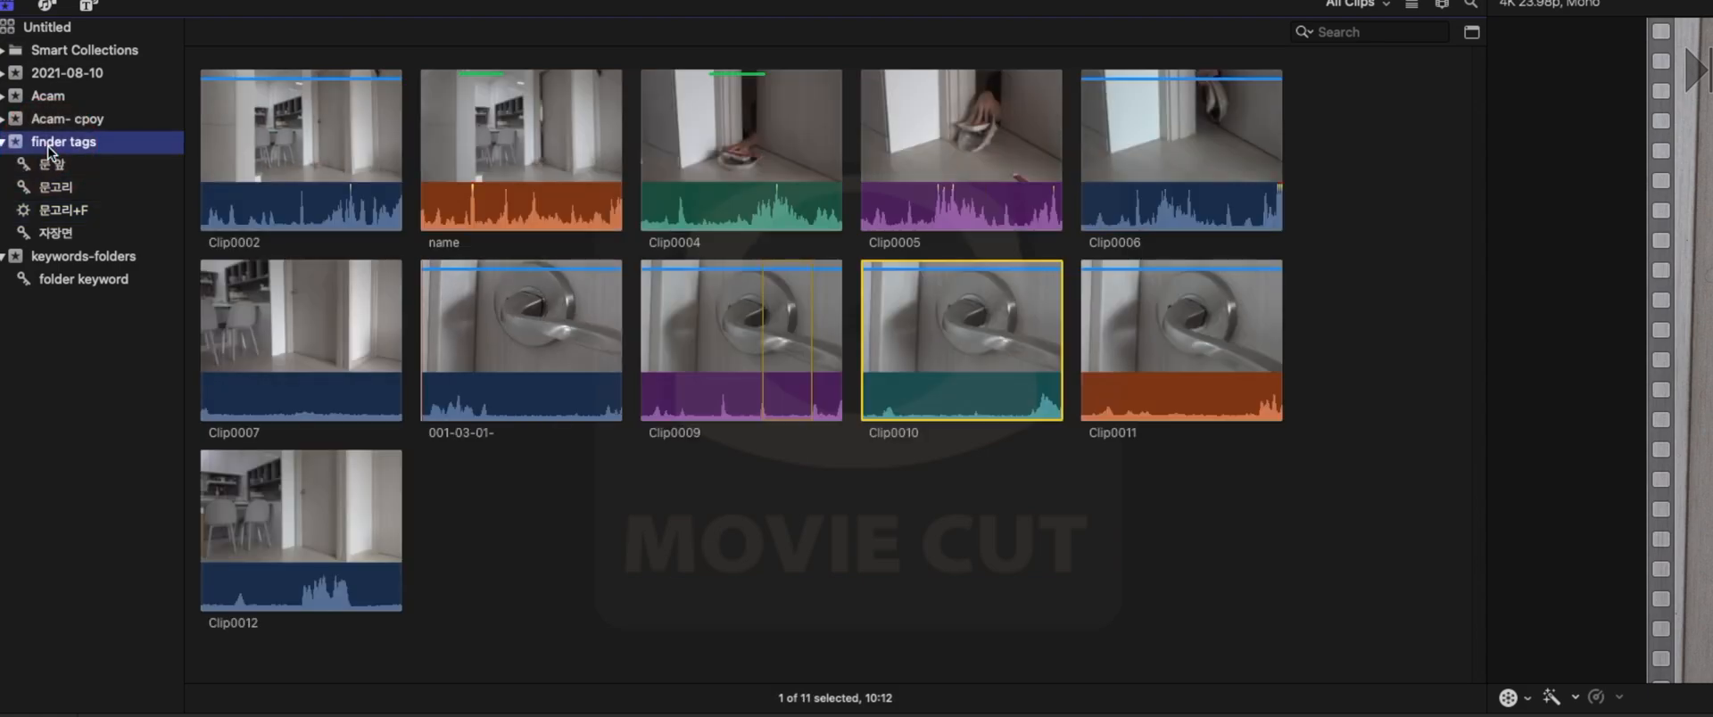
right_click(32, 113)
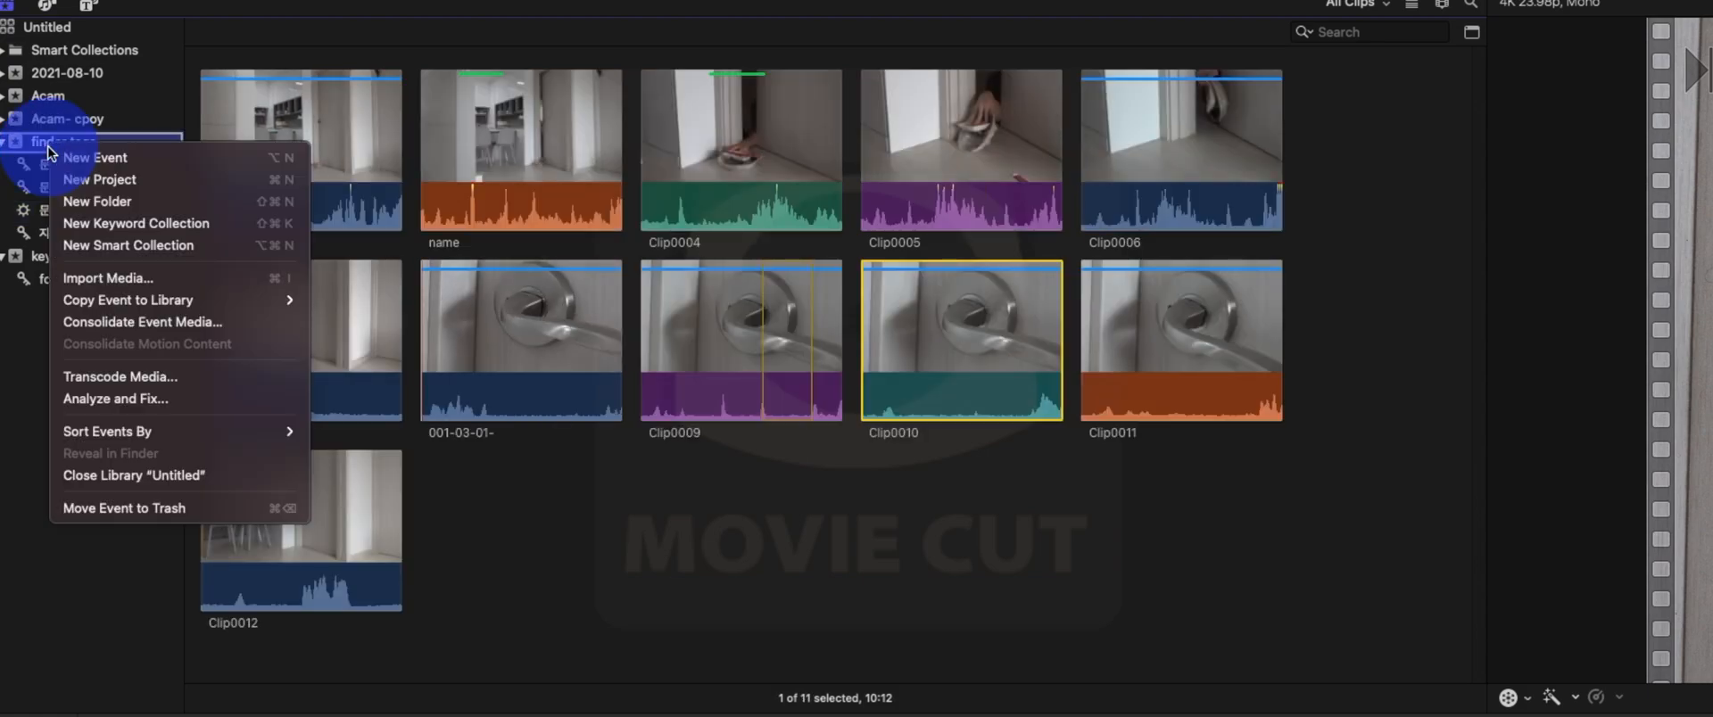
left_click(111, 253)
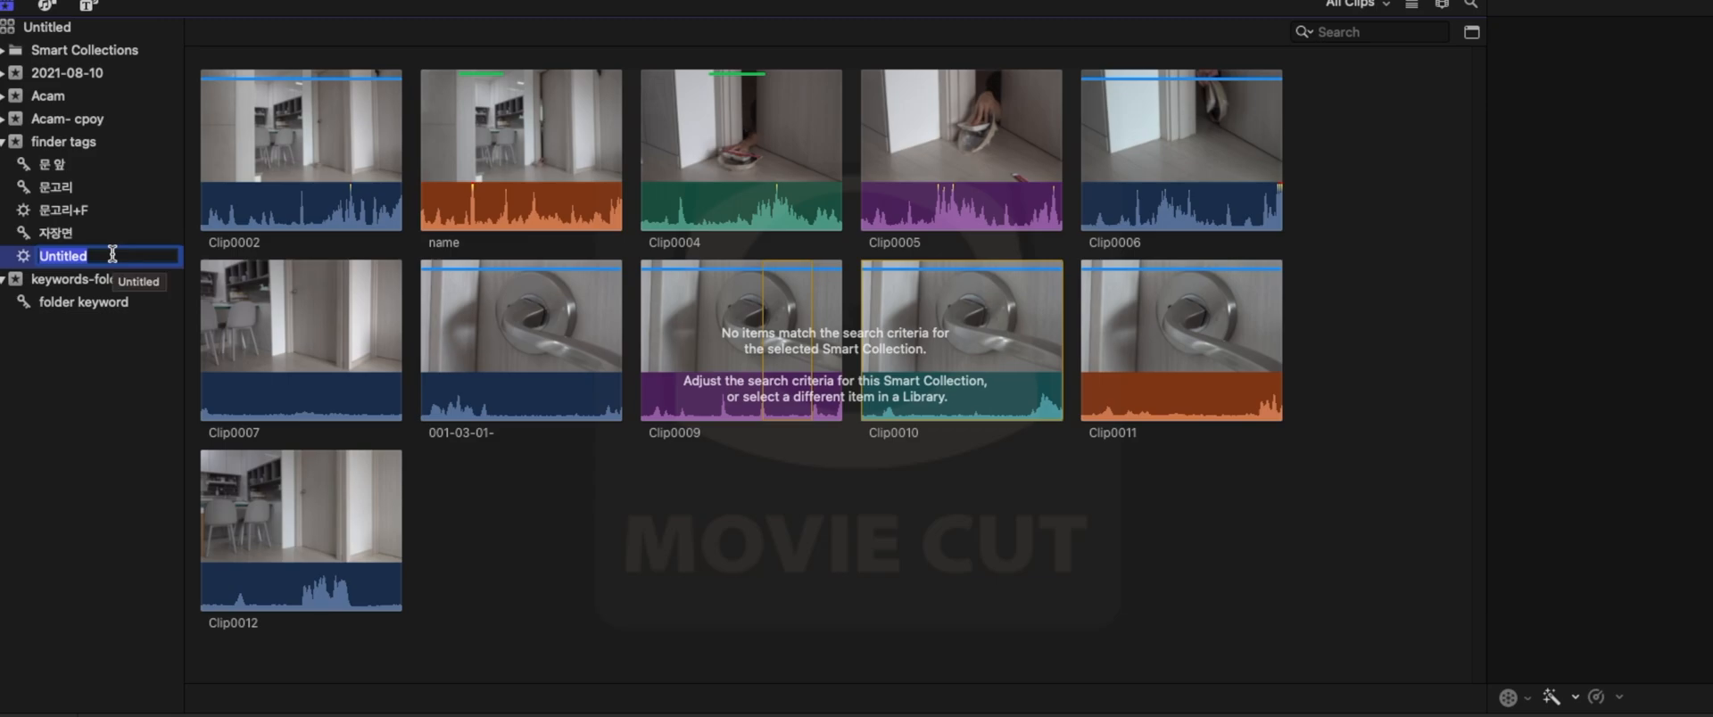
key("BackSpace")
type("clip")
key("Return")
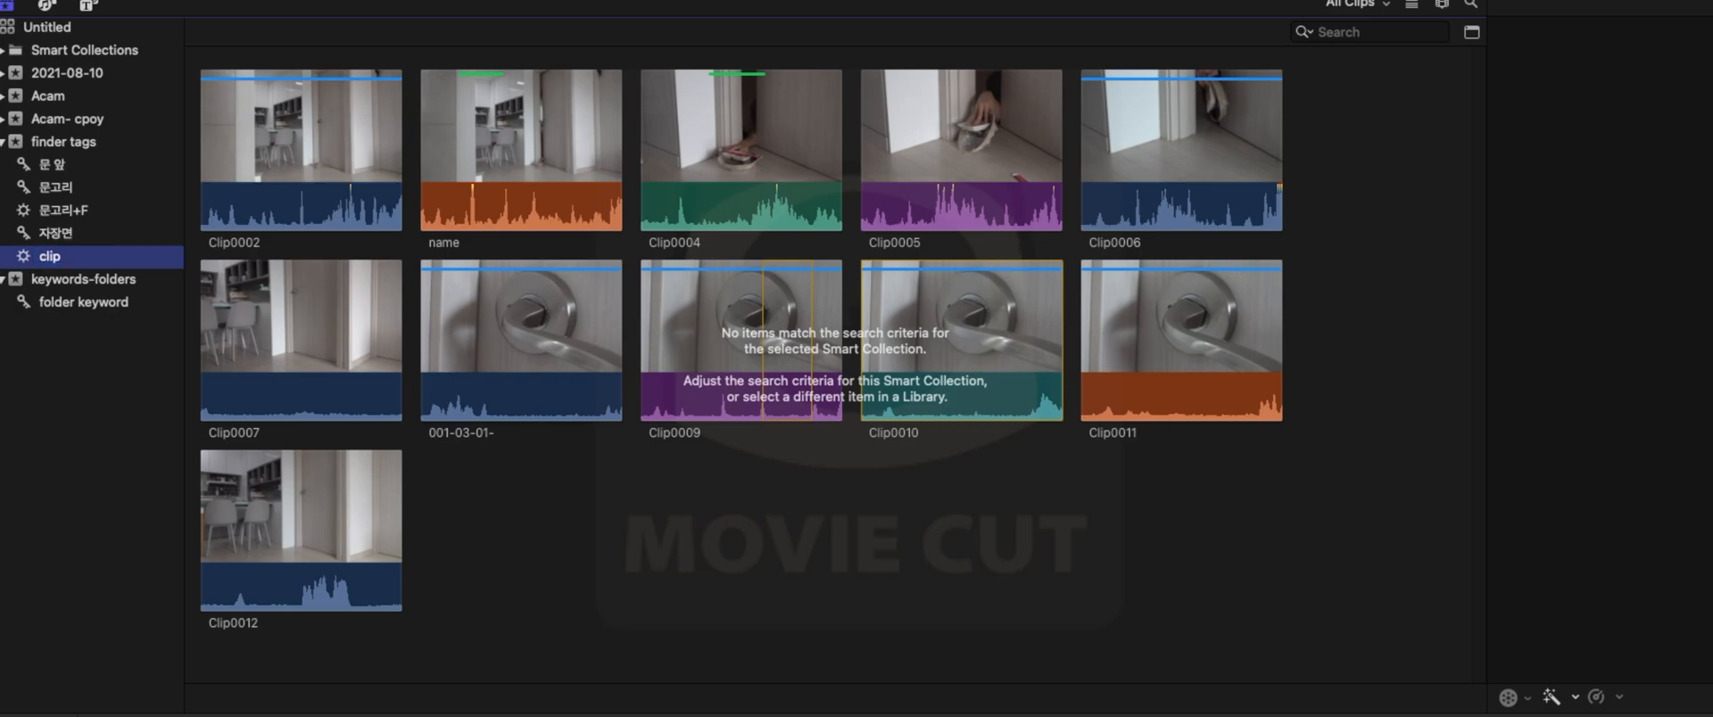
- Give the clip Smart Collection a Text criterion where All Text Includes Clip, and close its settings window
double_click(134, 260)
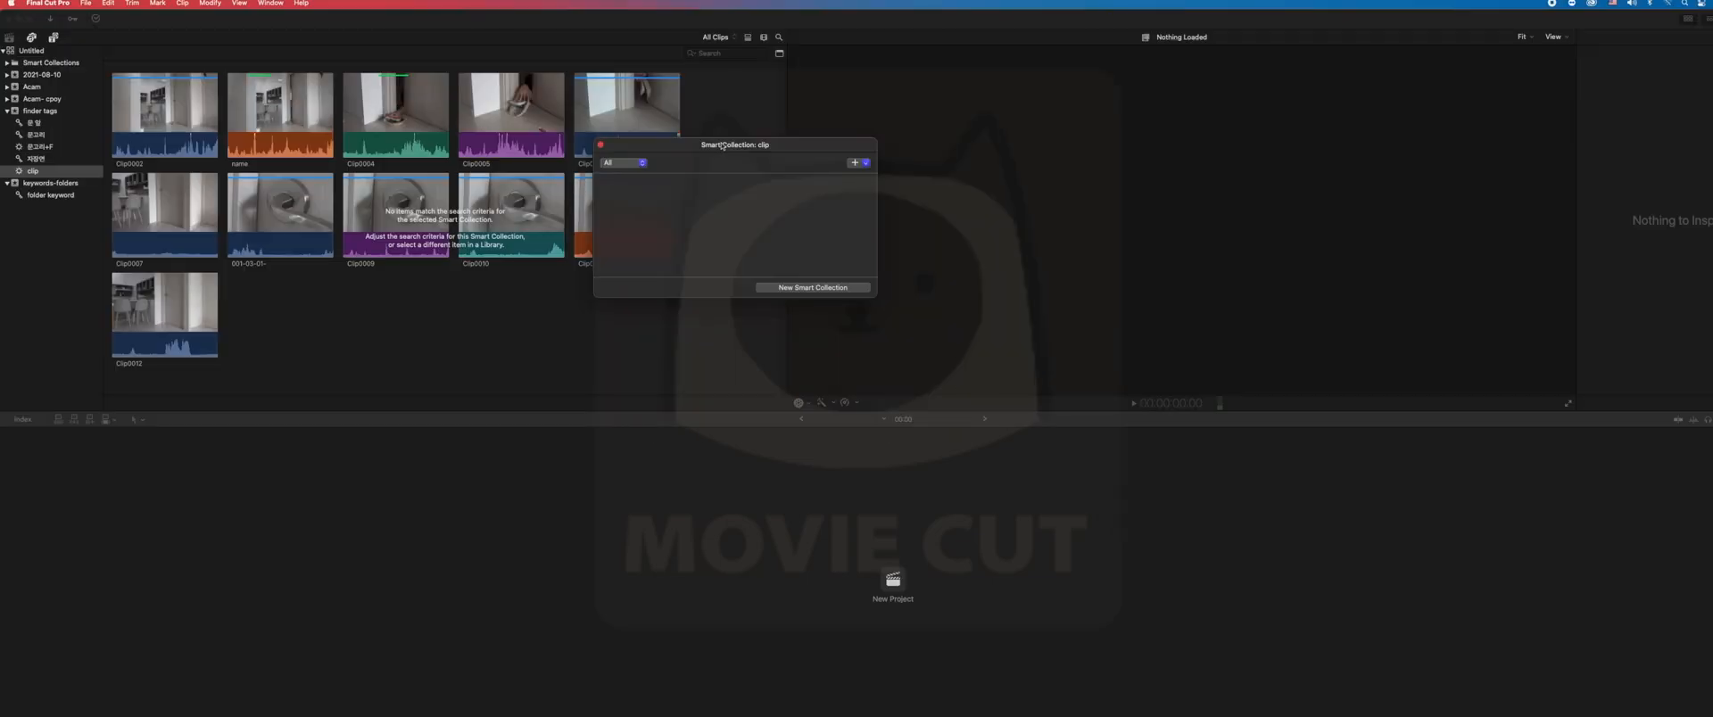
left_click_drag(1376, 212, 1614, 134)
left_click(1631, 242)
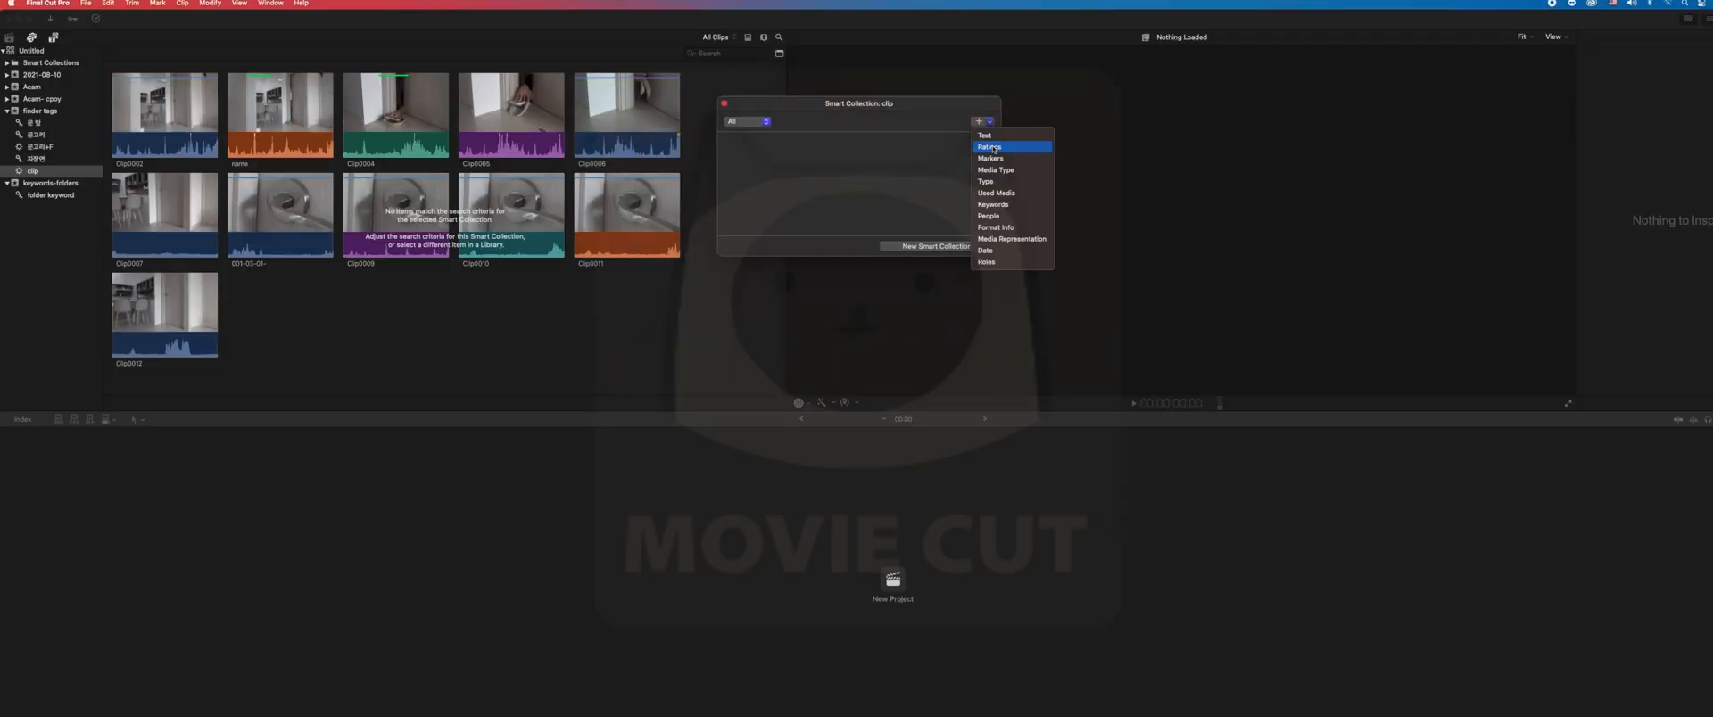
left_click(986, 134)
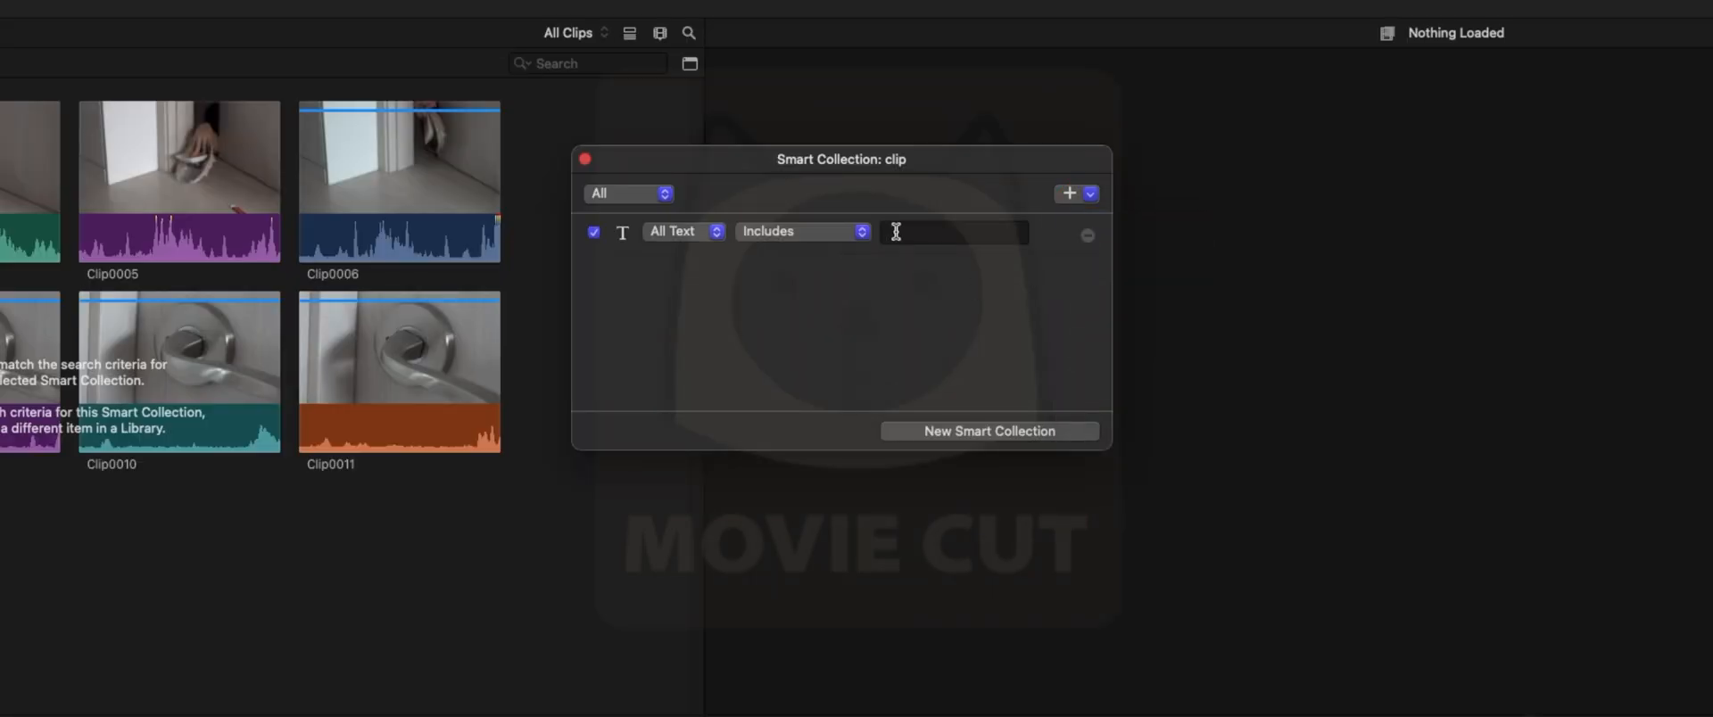
left_click(895, 231)
type("Clip")
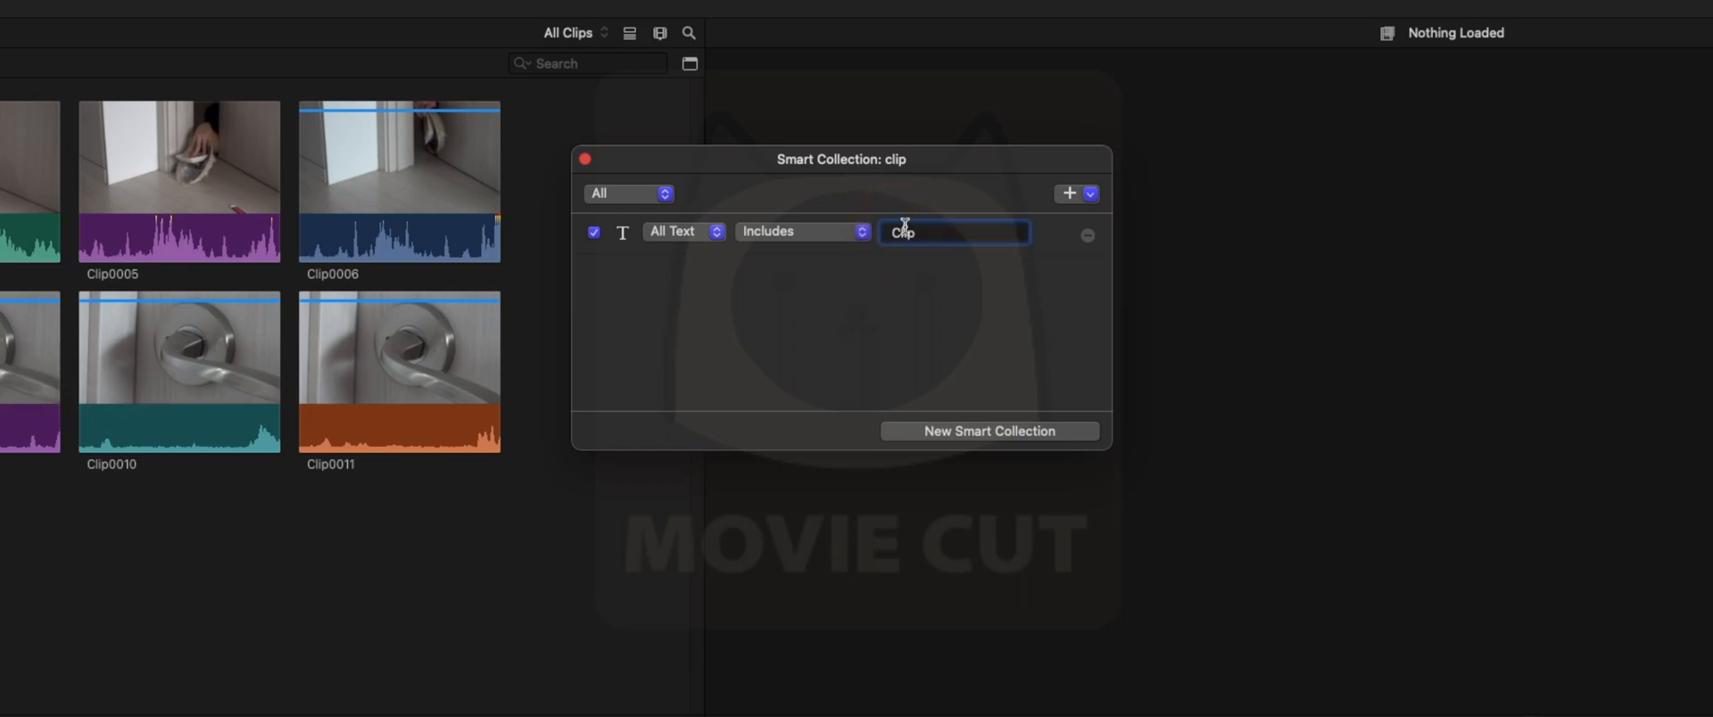
left_click(1023, 312)
left_click(584, 160)
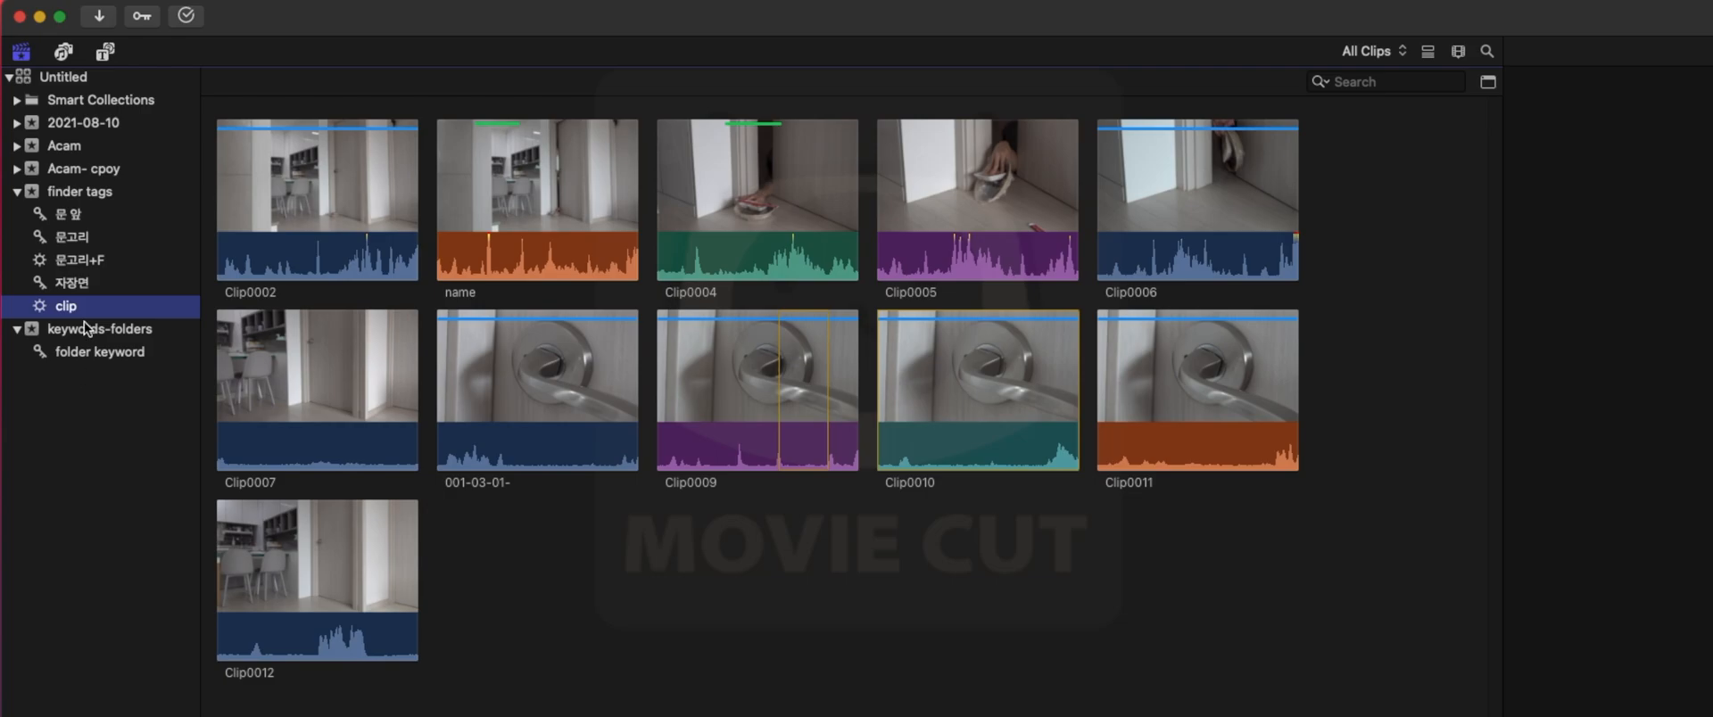
- Look through the clips gathered in each keyword and Smart Collection of the finder tags event
left_click(72, 285)
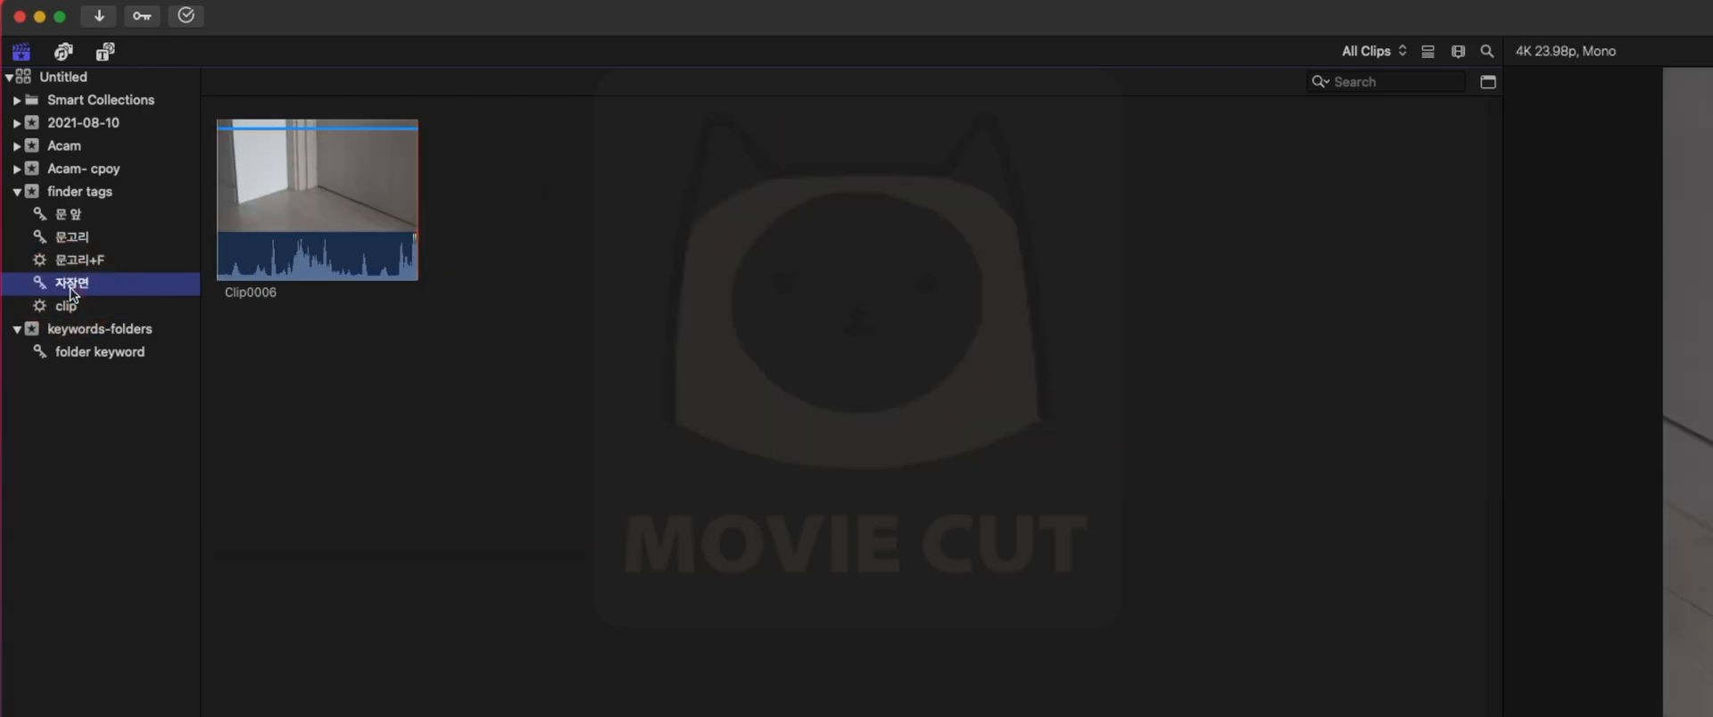
key("Up")
key("Up")
key("Up")
key("Down")
key("Down")
key("Down")
key("Down")
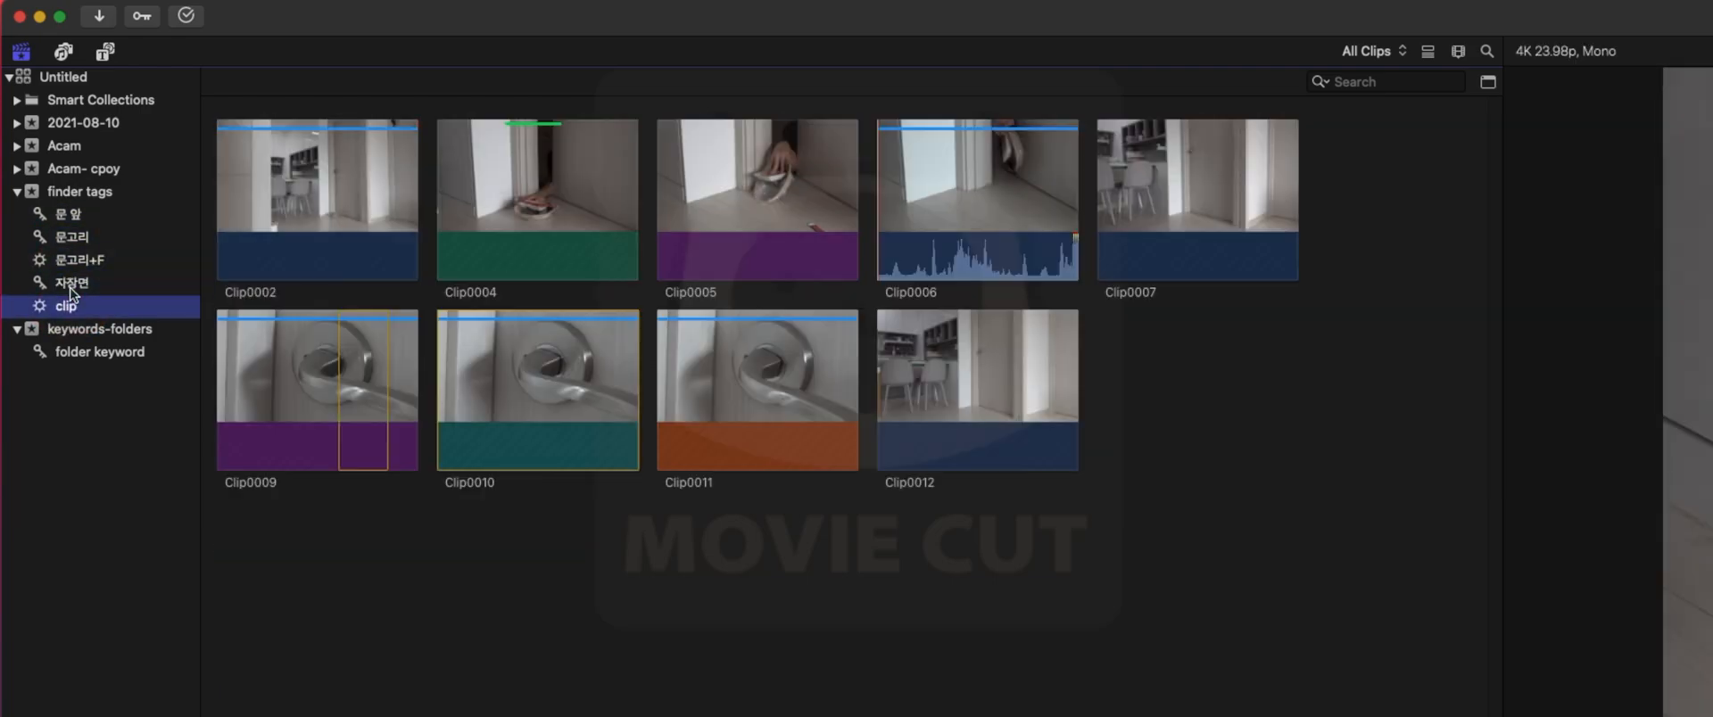
key("Up")
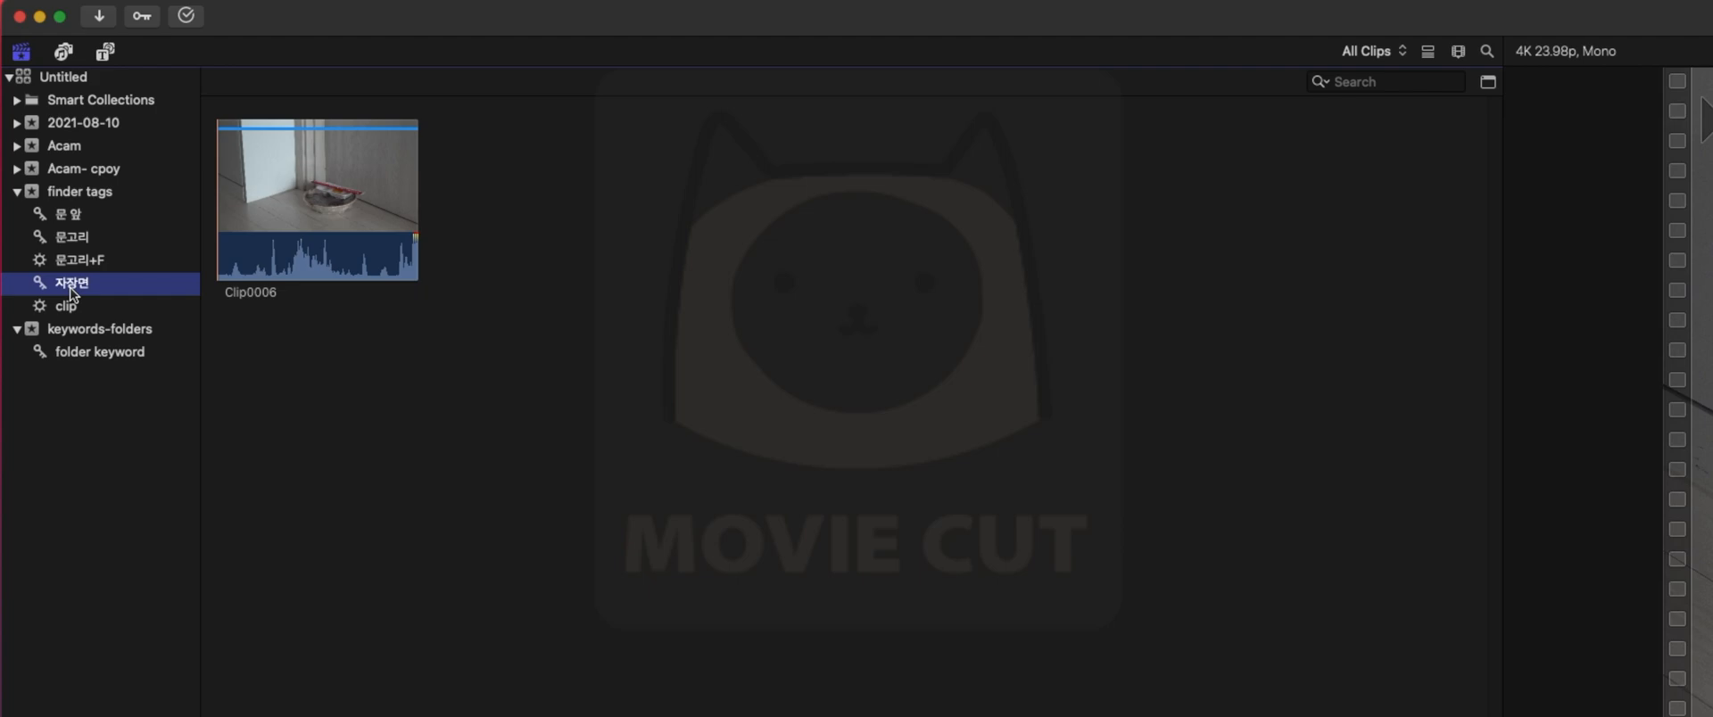
- Delete the 자장면 keyword collection from the finder tags event
right_click(71, 288)
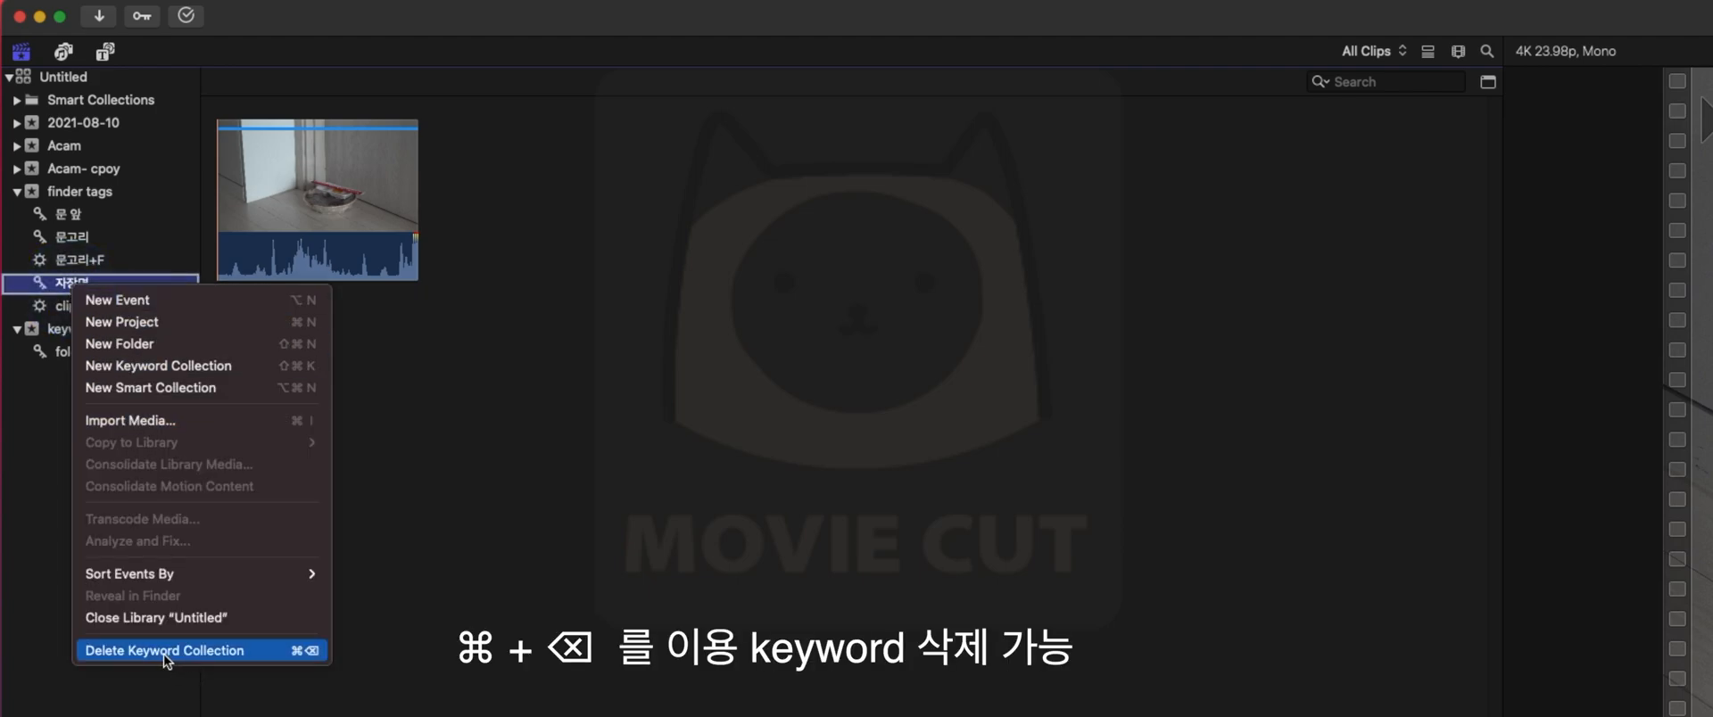
left_click(453, 567)
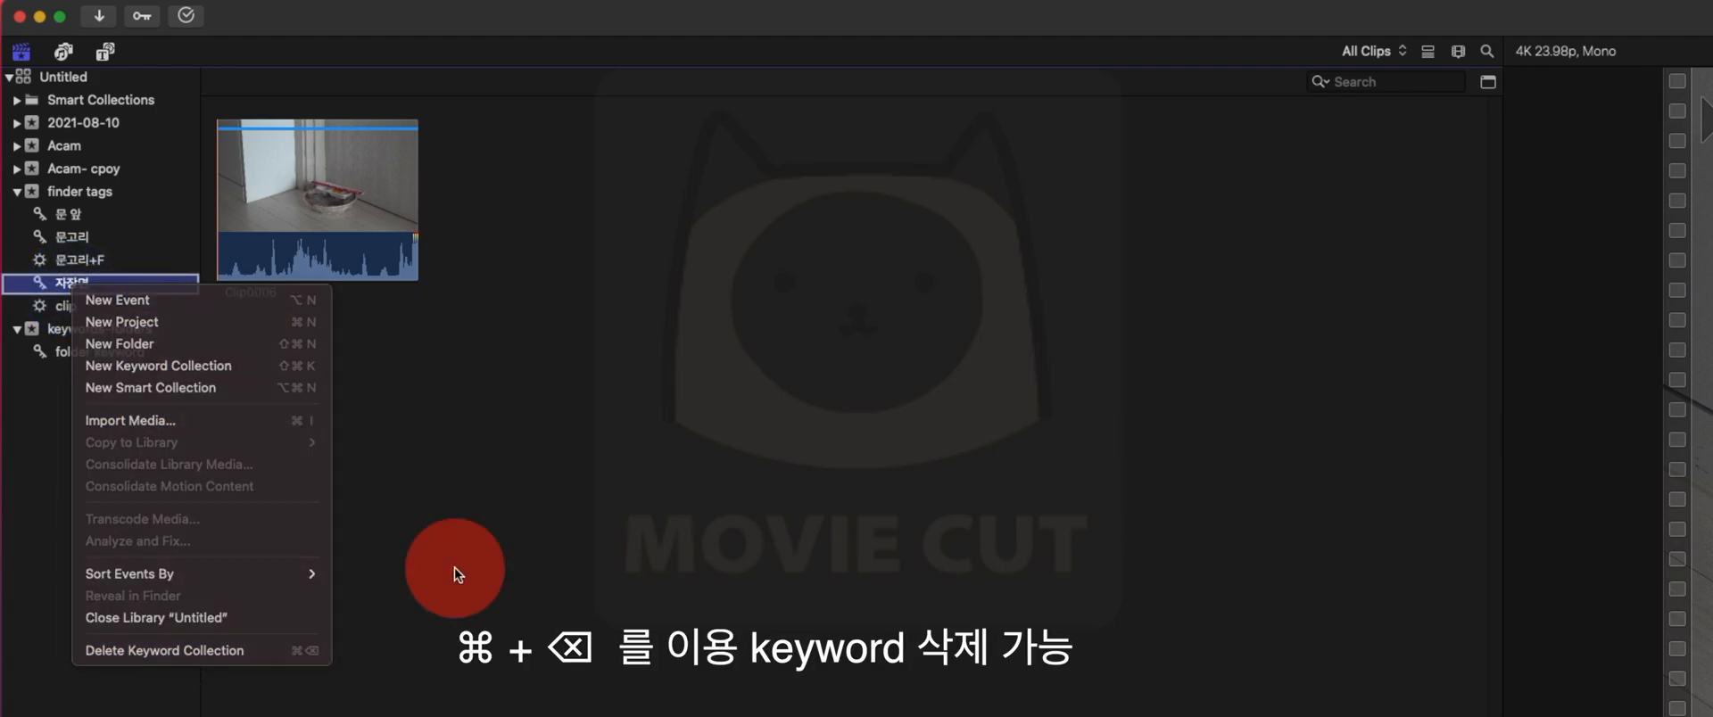
key("super+BackSpace")
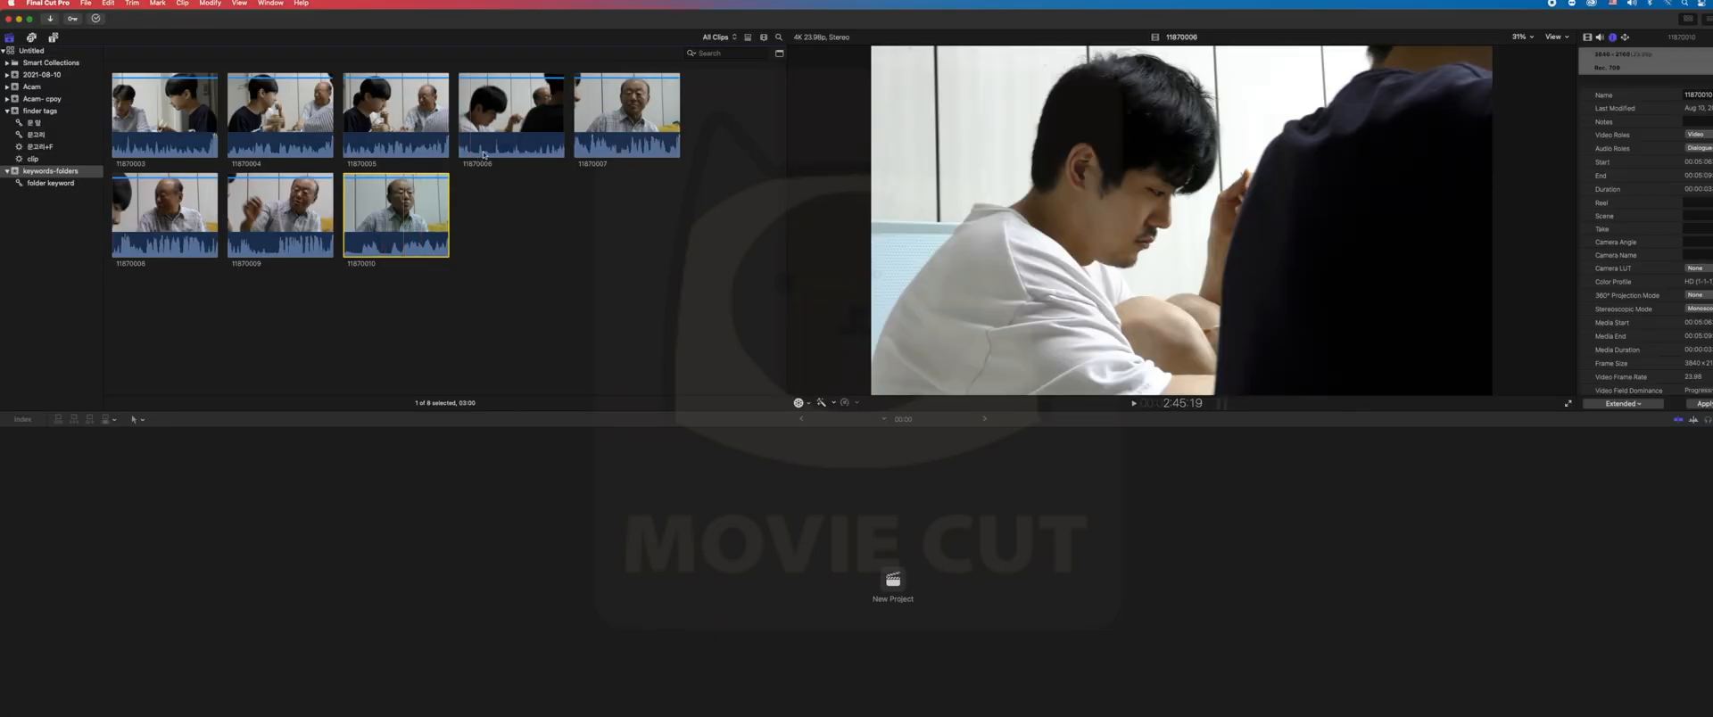
left_click(505, 148)
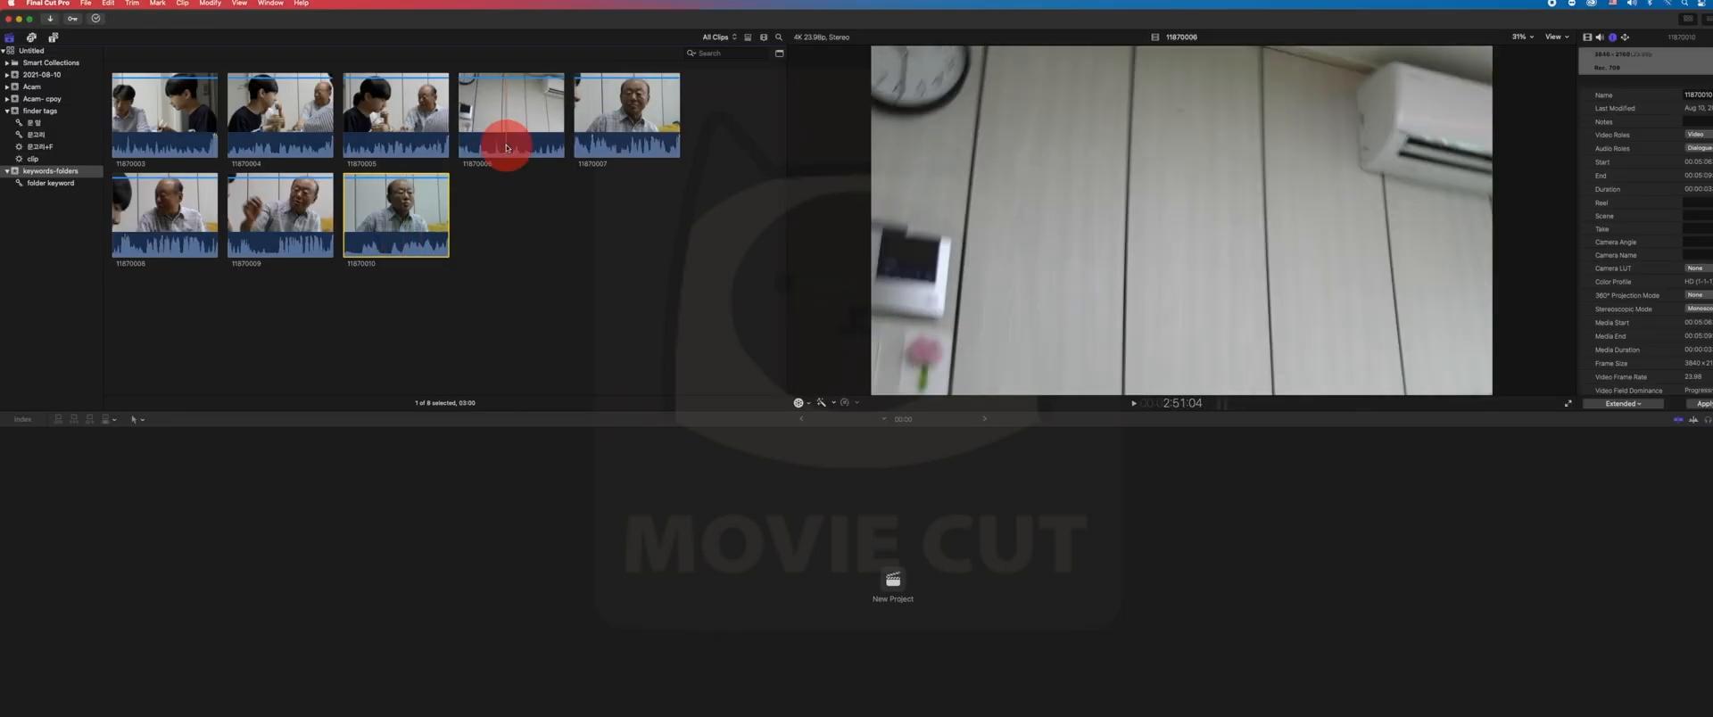
left_click(415, 120)
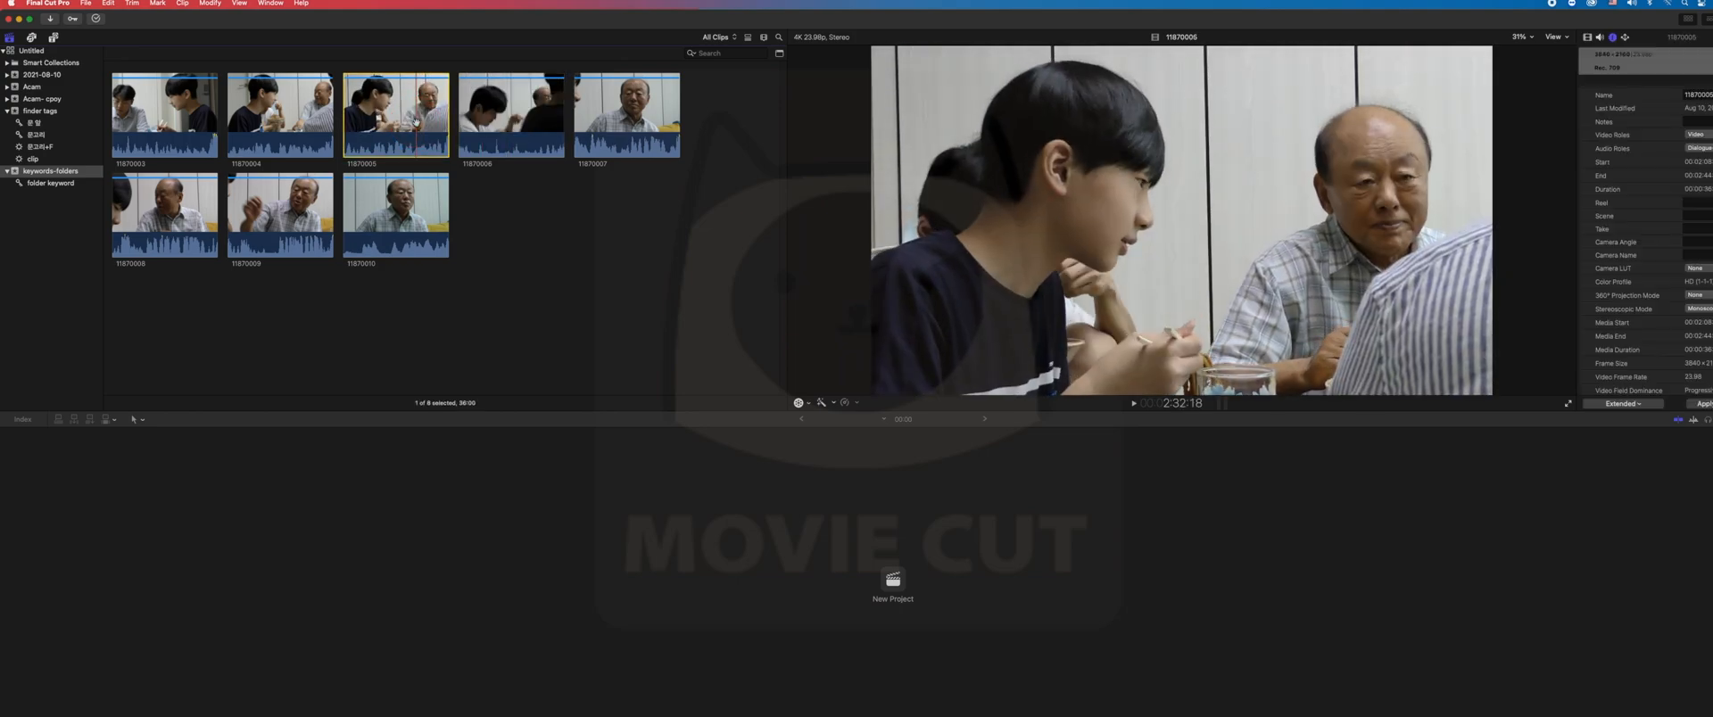
right_click(415, 121)
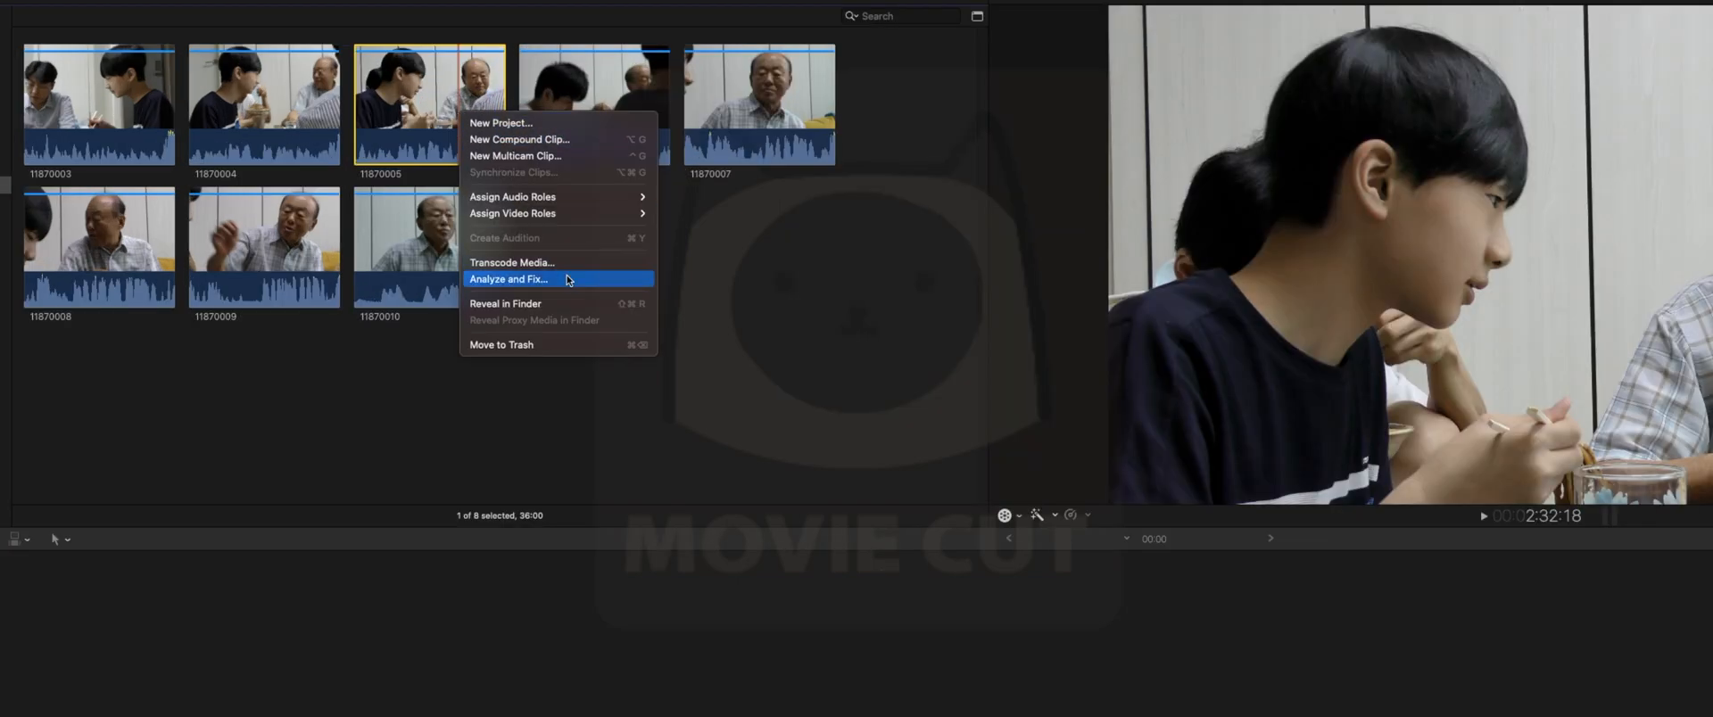
left_click(568, 279)
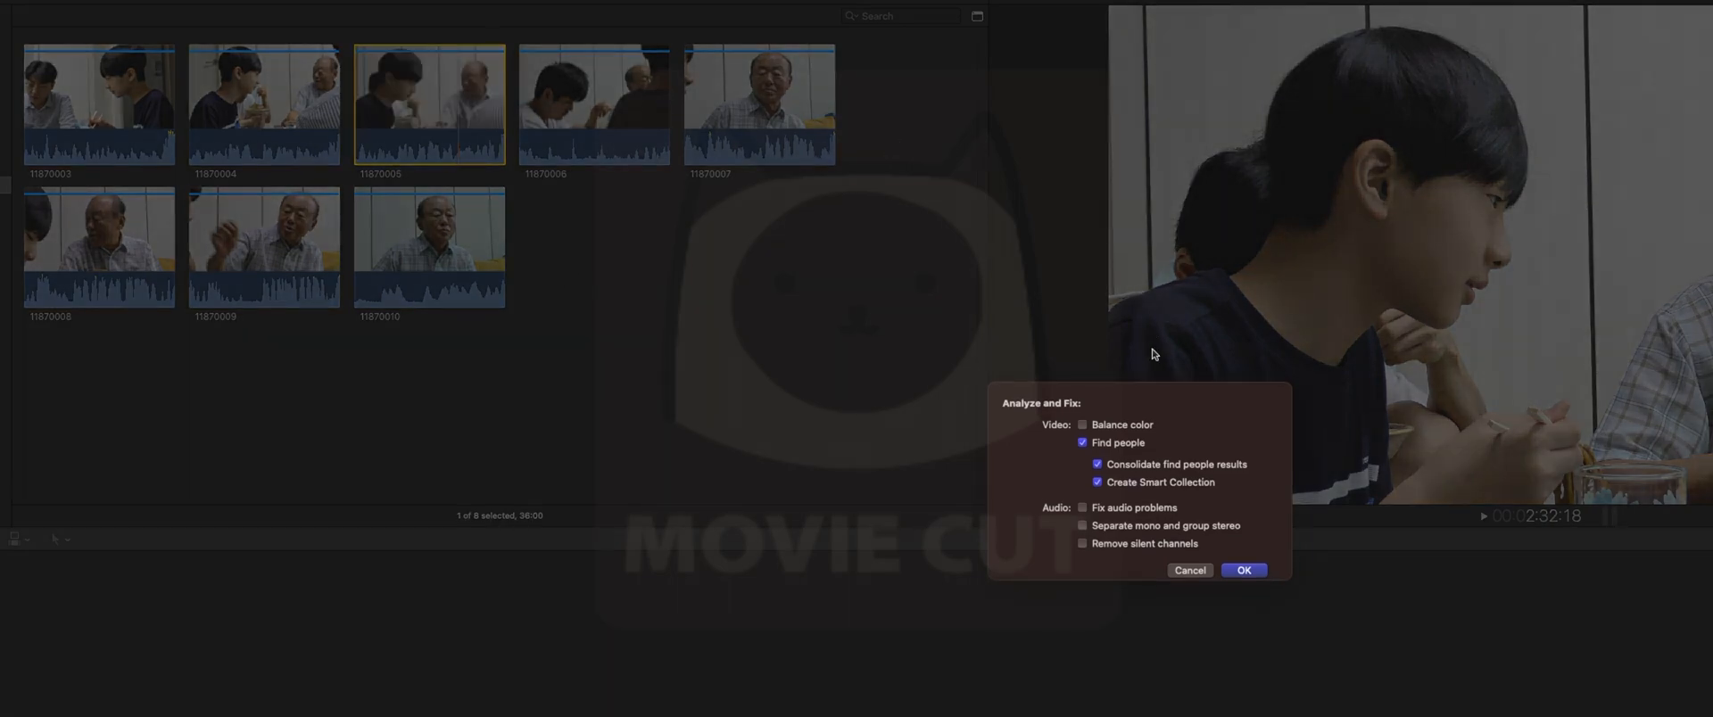
left_click(1119, 449)
left_click(1120, 451)
left_click(1120, 450)
left_click(1119, 450)
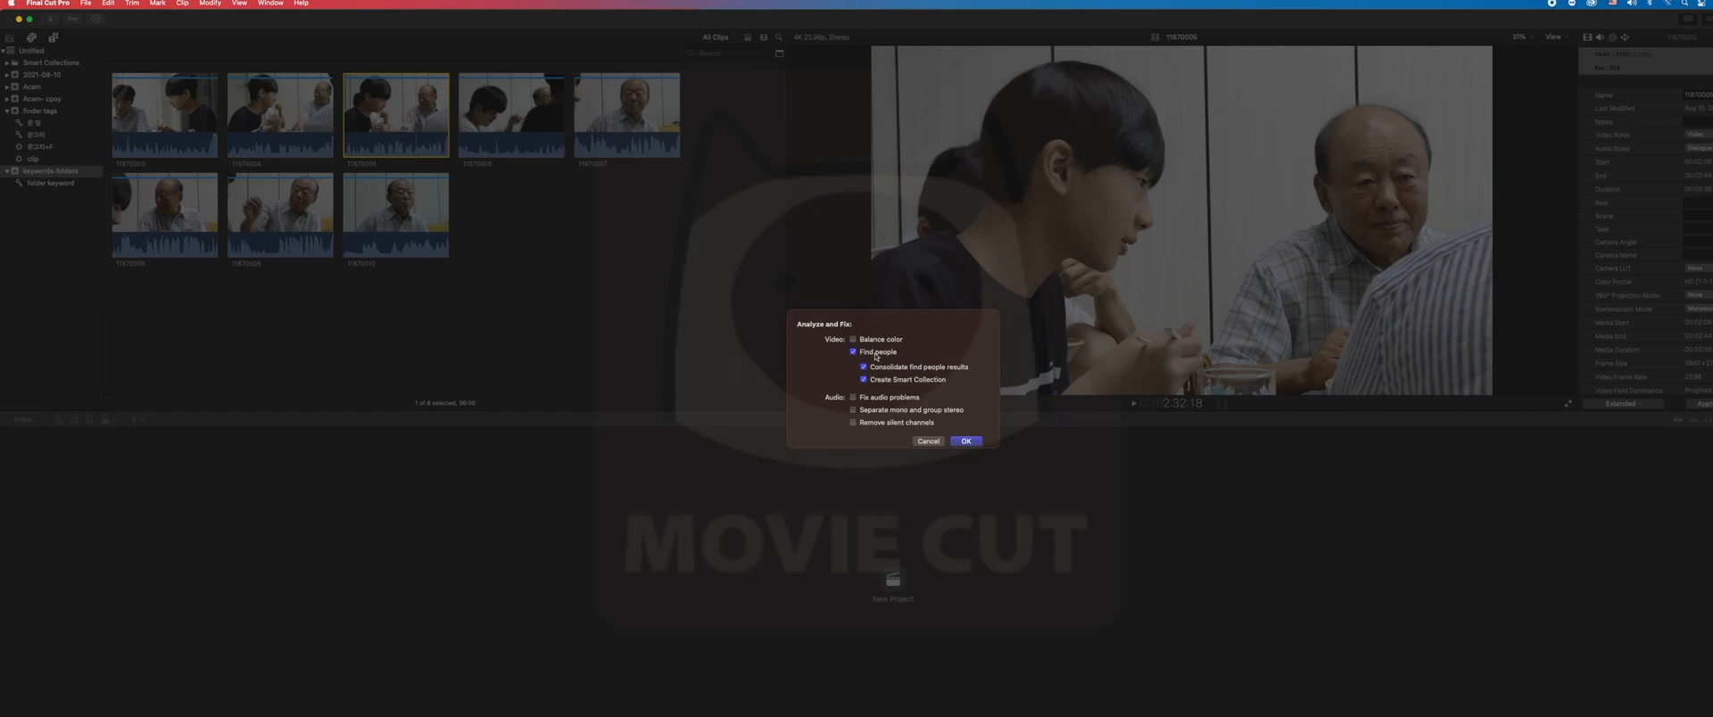
key("Escape")
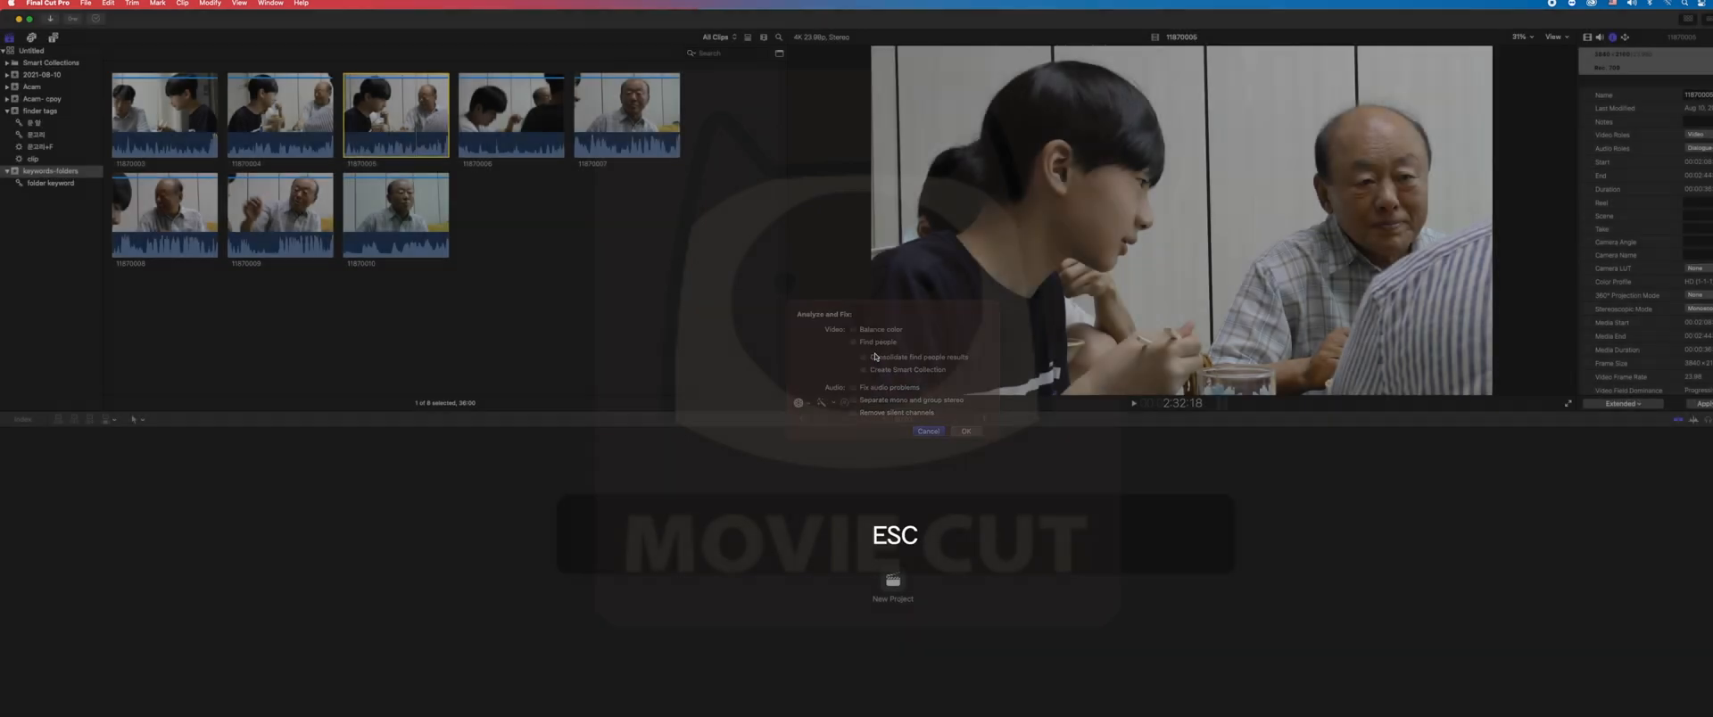
key("super+i")
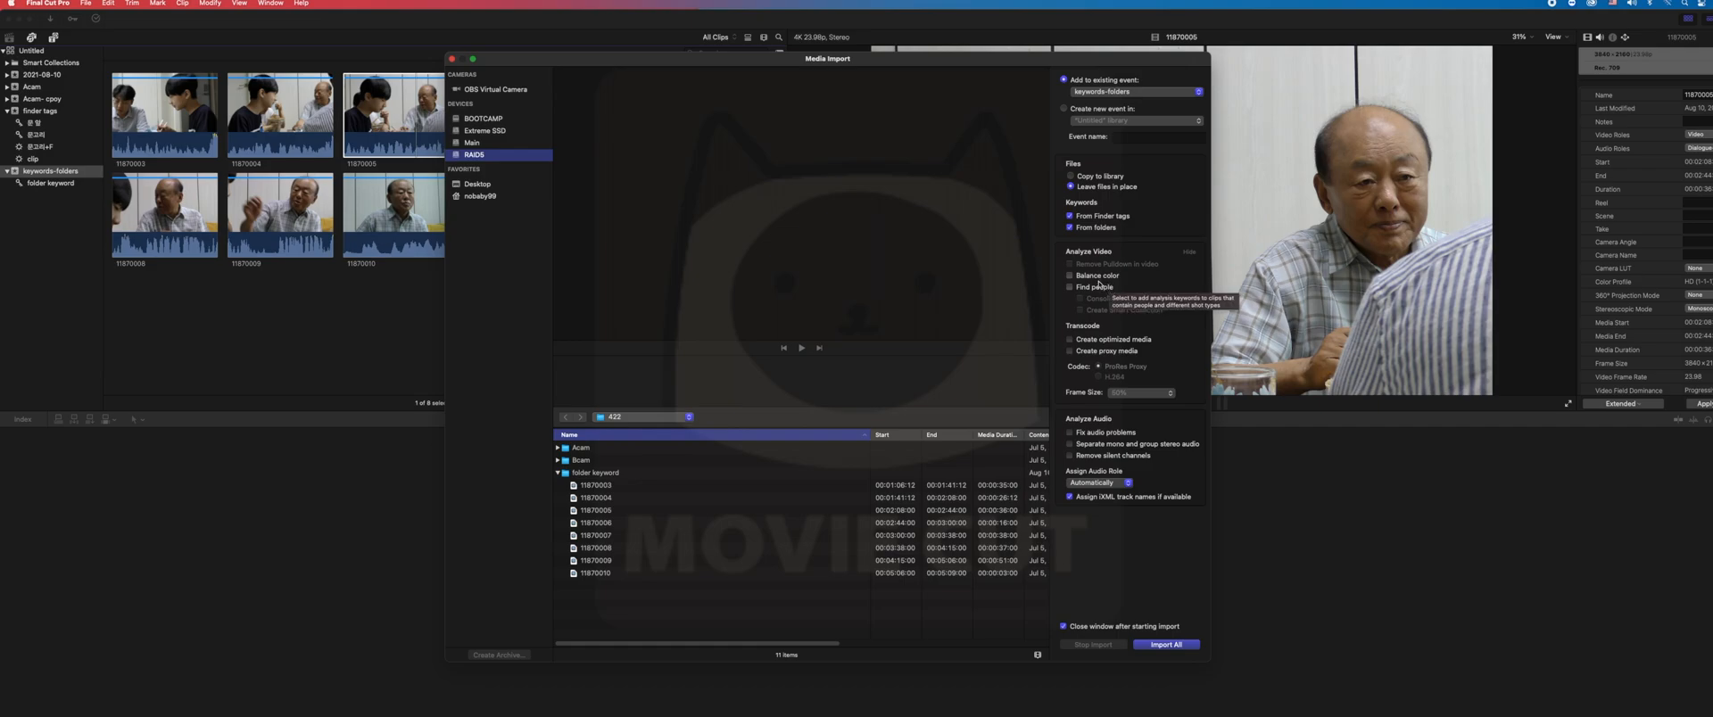
key("Escape")
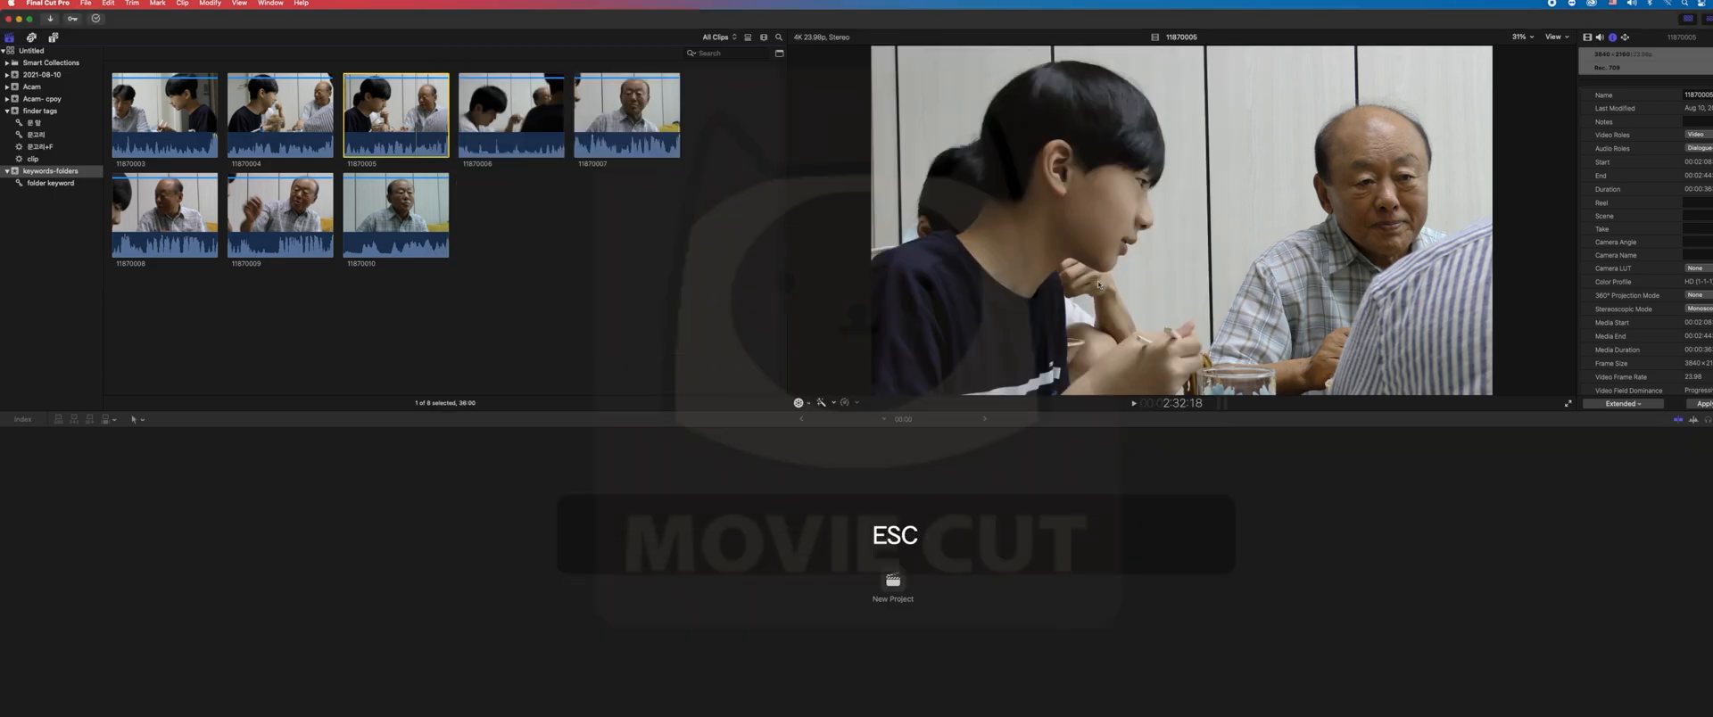
- Run Analyze and Fix on clip 11870005 with Find people, Consolidate find people results and Create Smart Collection enabled
right_click(433, 124)
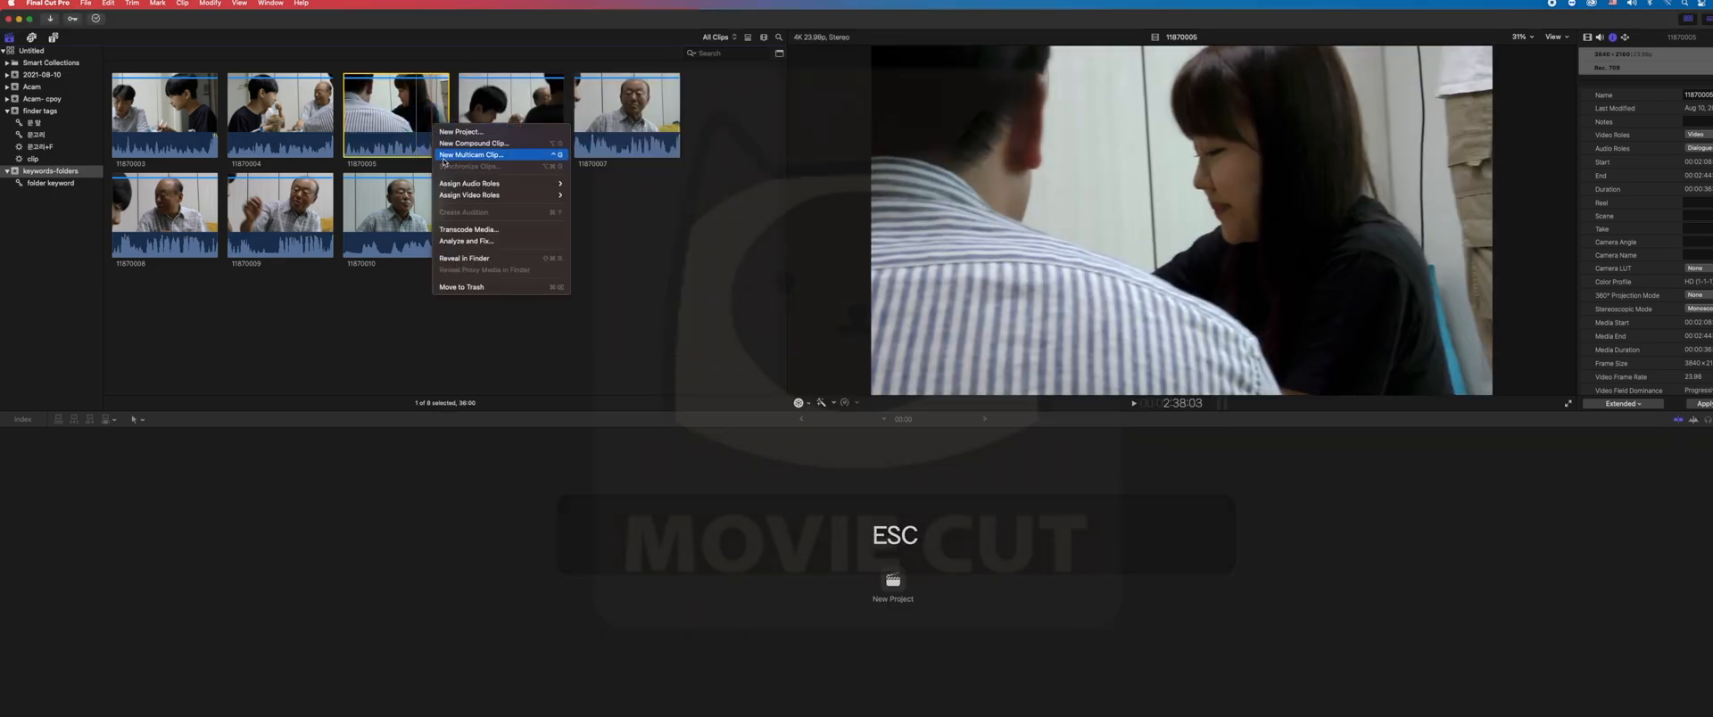
left_click(492, 244)
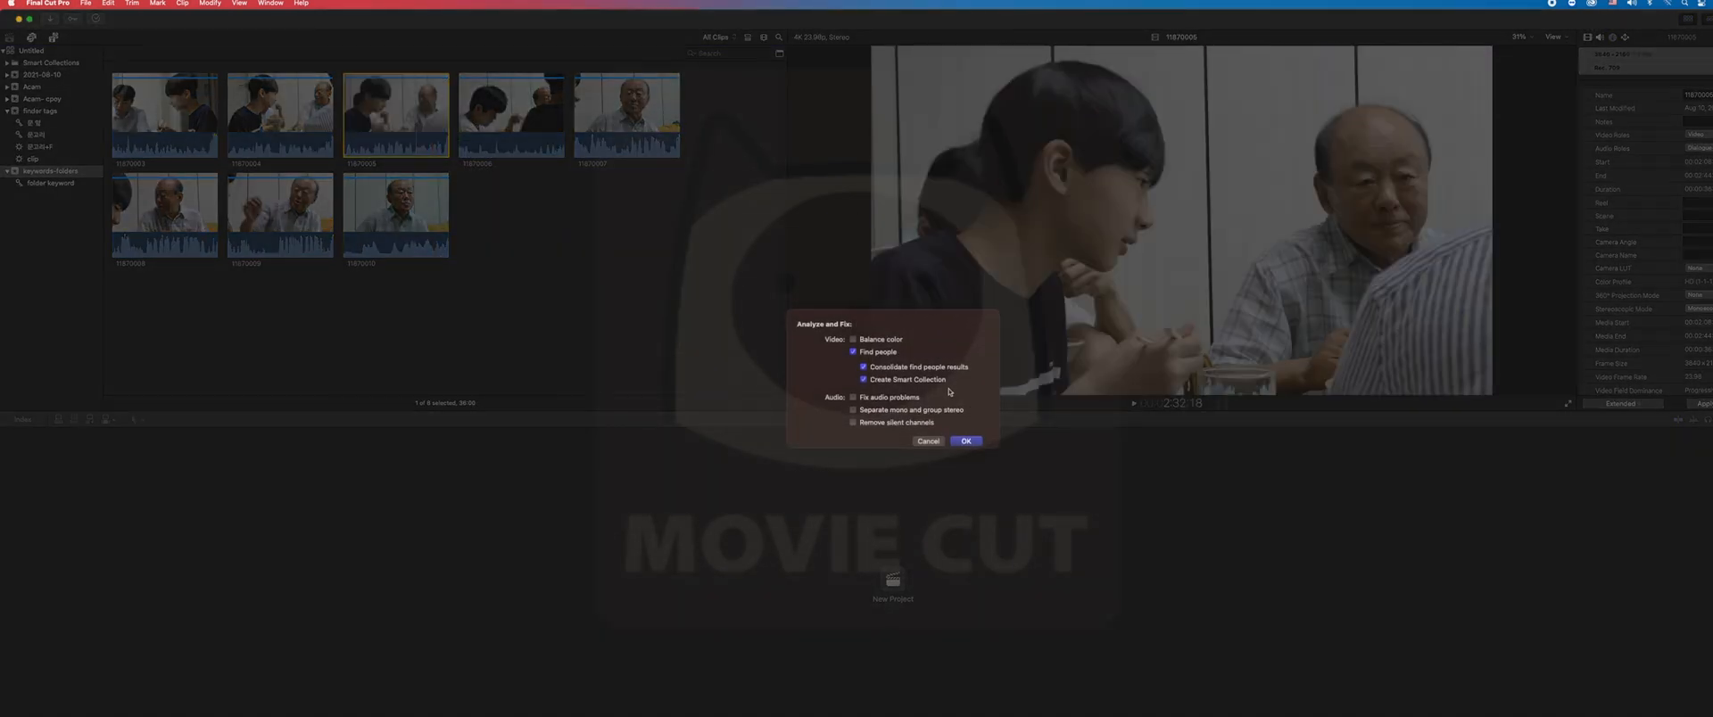
left_click(965, 442)
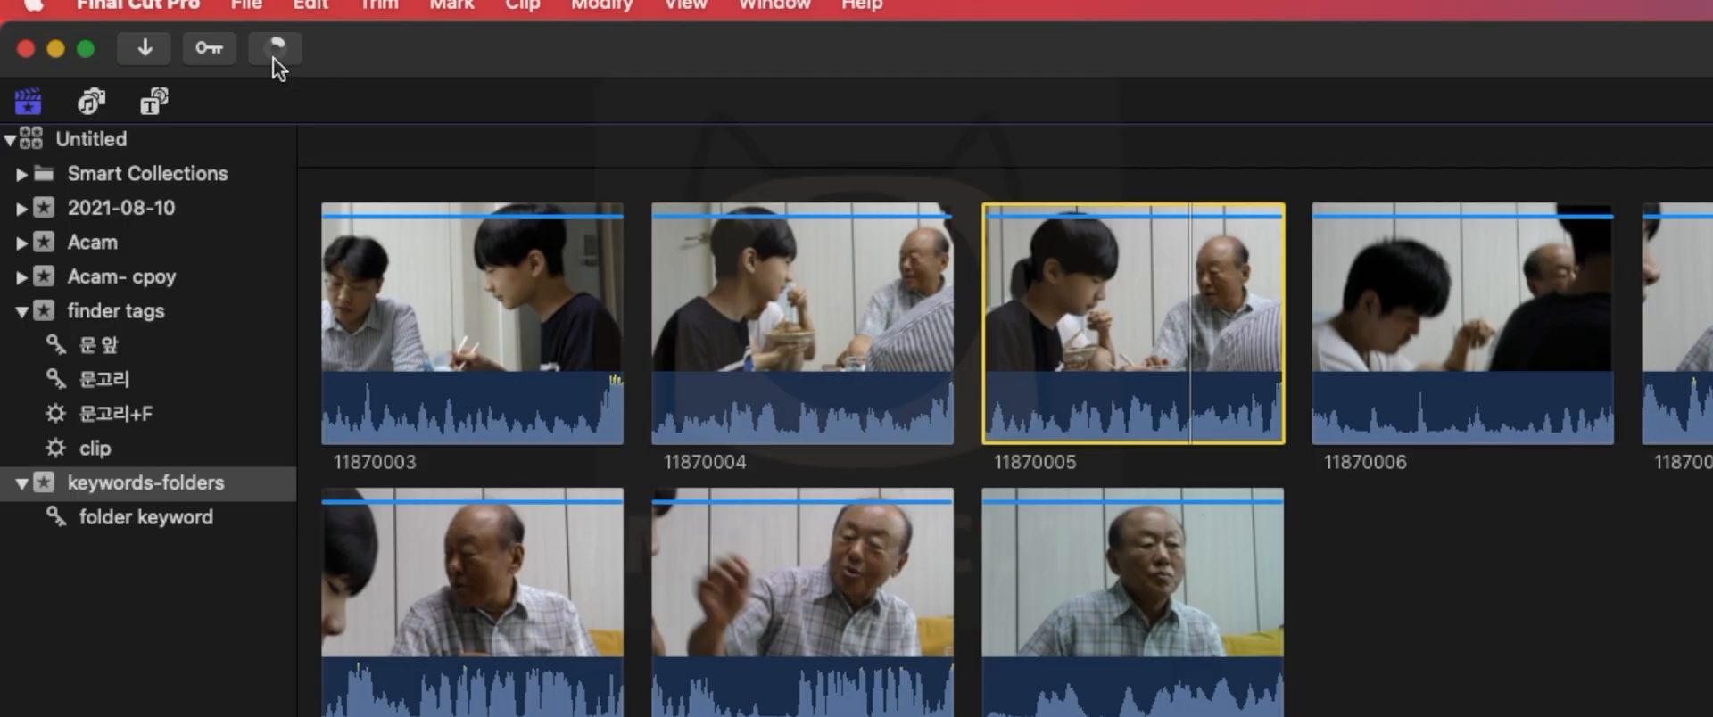
- Check the progress of the analysis in the Background Tasks window and close it
left_click(96, 18)
left_click_drag(350, 81, 977, 85)
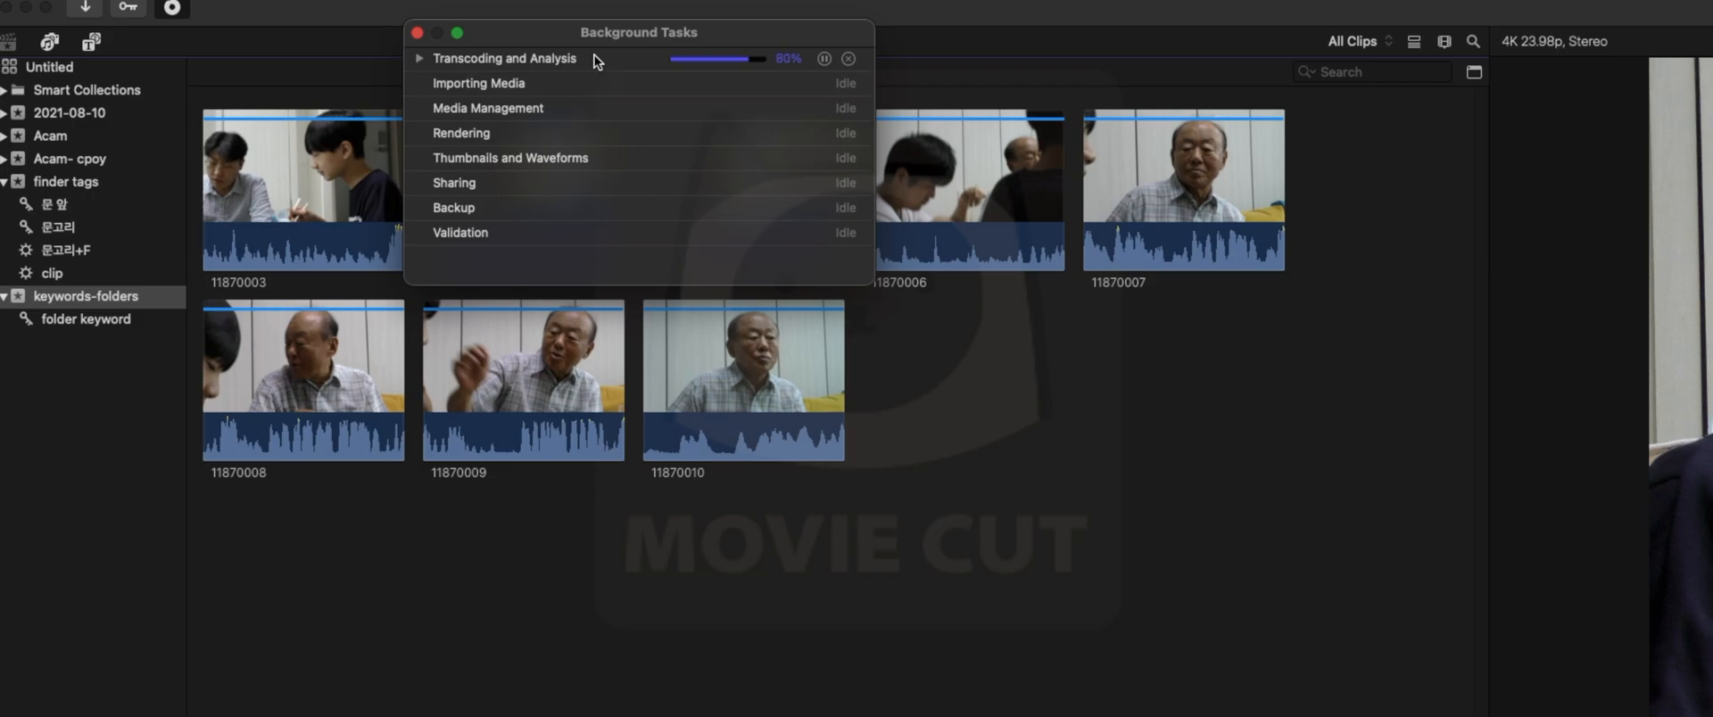
left_click(421, 34)
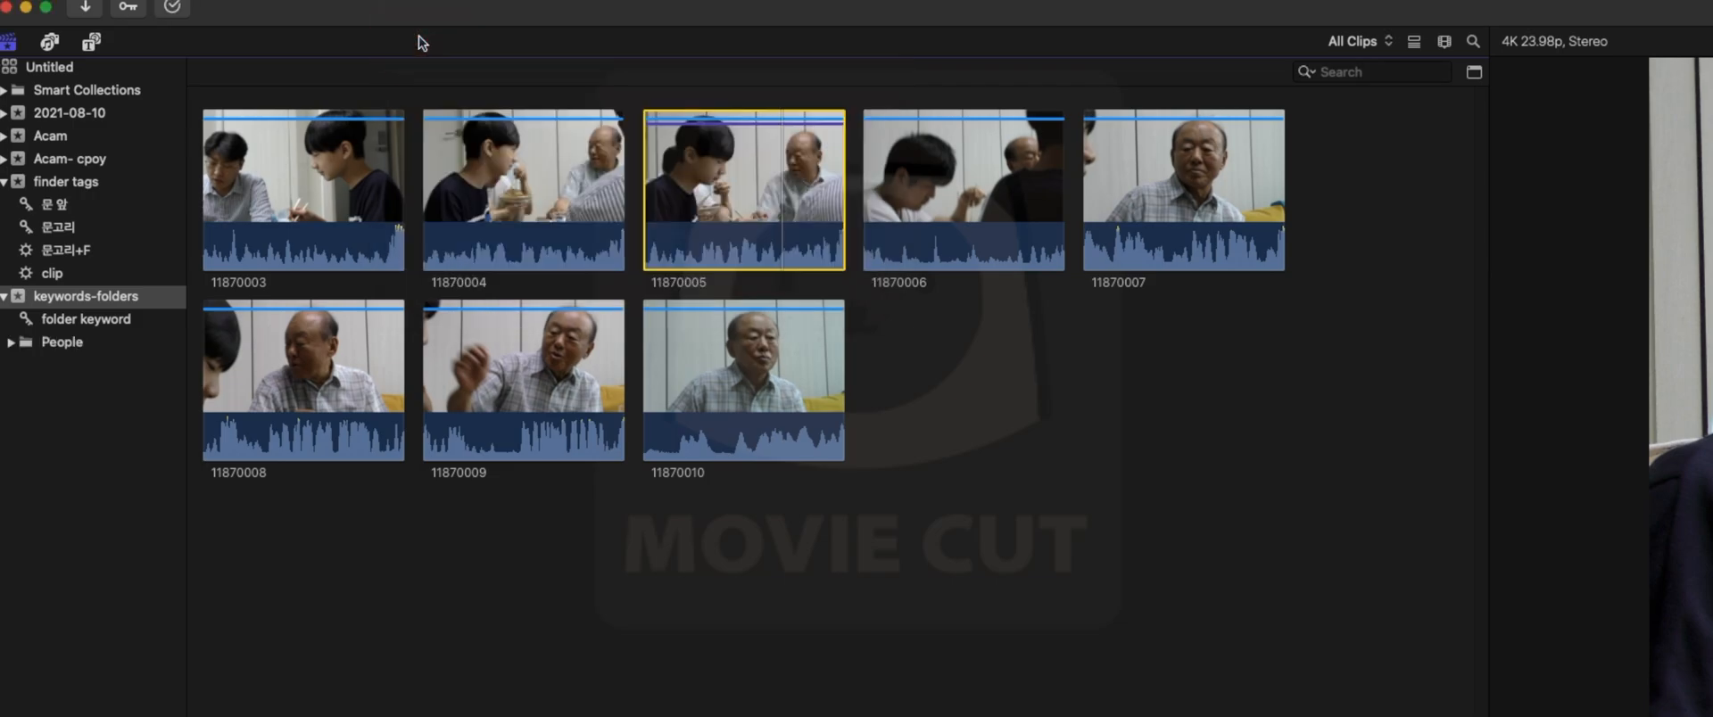
- Expand the People folder, compare its Medium Shot and Two Persons collections, and return to the keywords-folders event
left_click(36, 348)
left_click(10, 342)
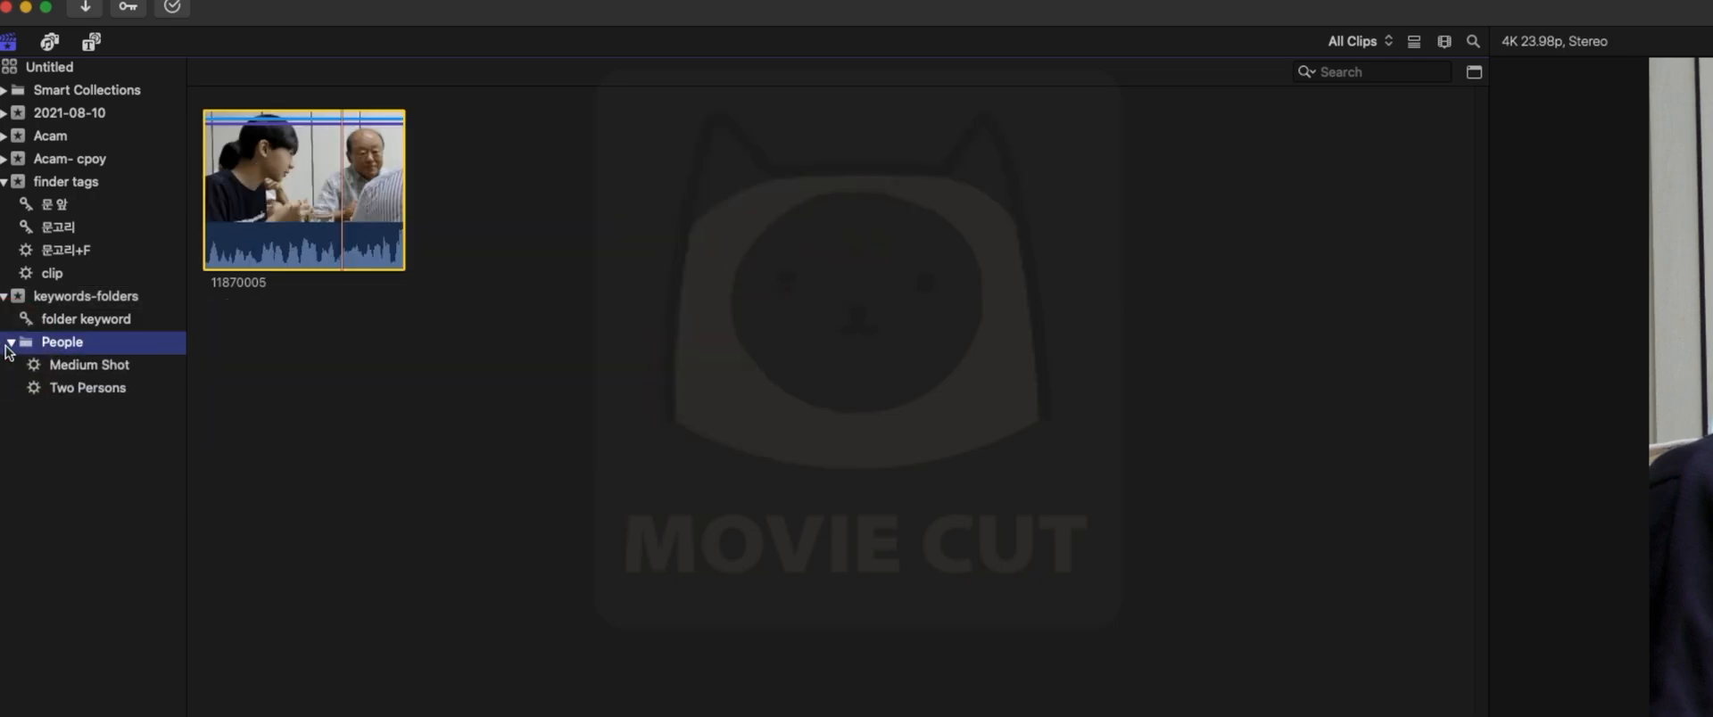
left_click(59, 366)
left_click(57, 389)
left_click(59, 368)
left_click(68, 389)
left_click(61, 367)
left_click(222, 104)
left_click(114, 297)
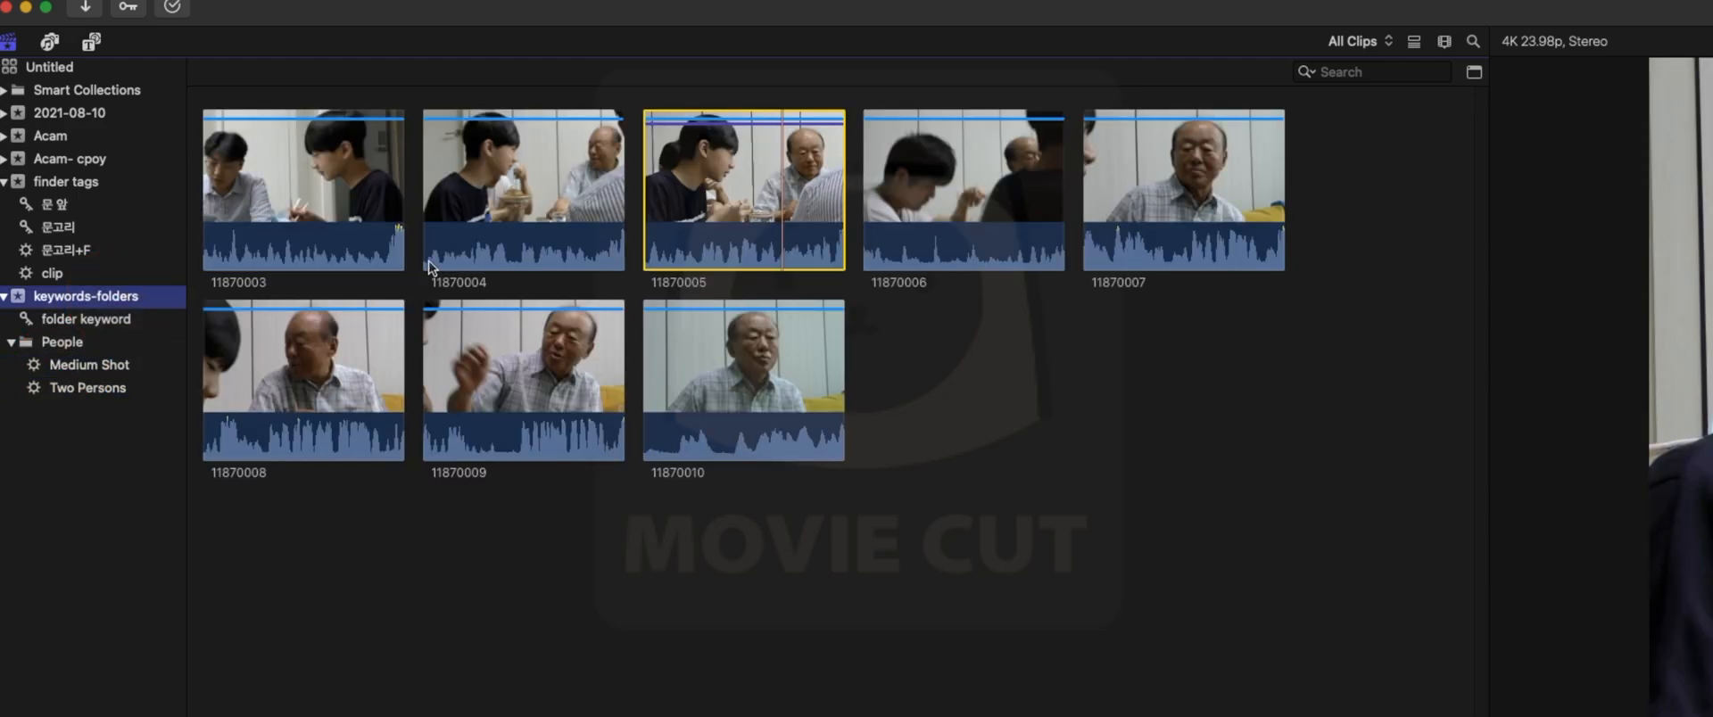
- Review the Find people options in Analyze and Fix for clip 11870005 and close them without running the analysis
right_click(795, 207)
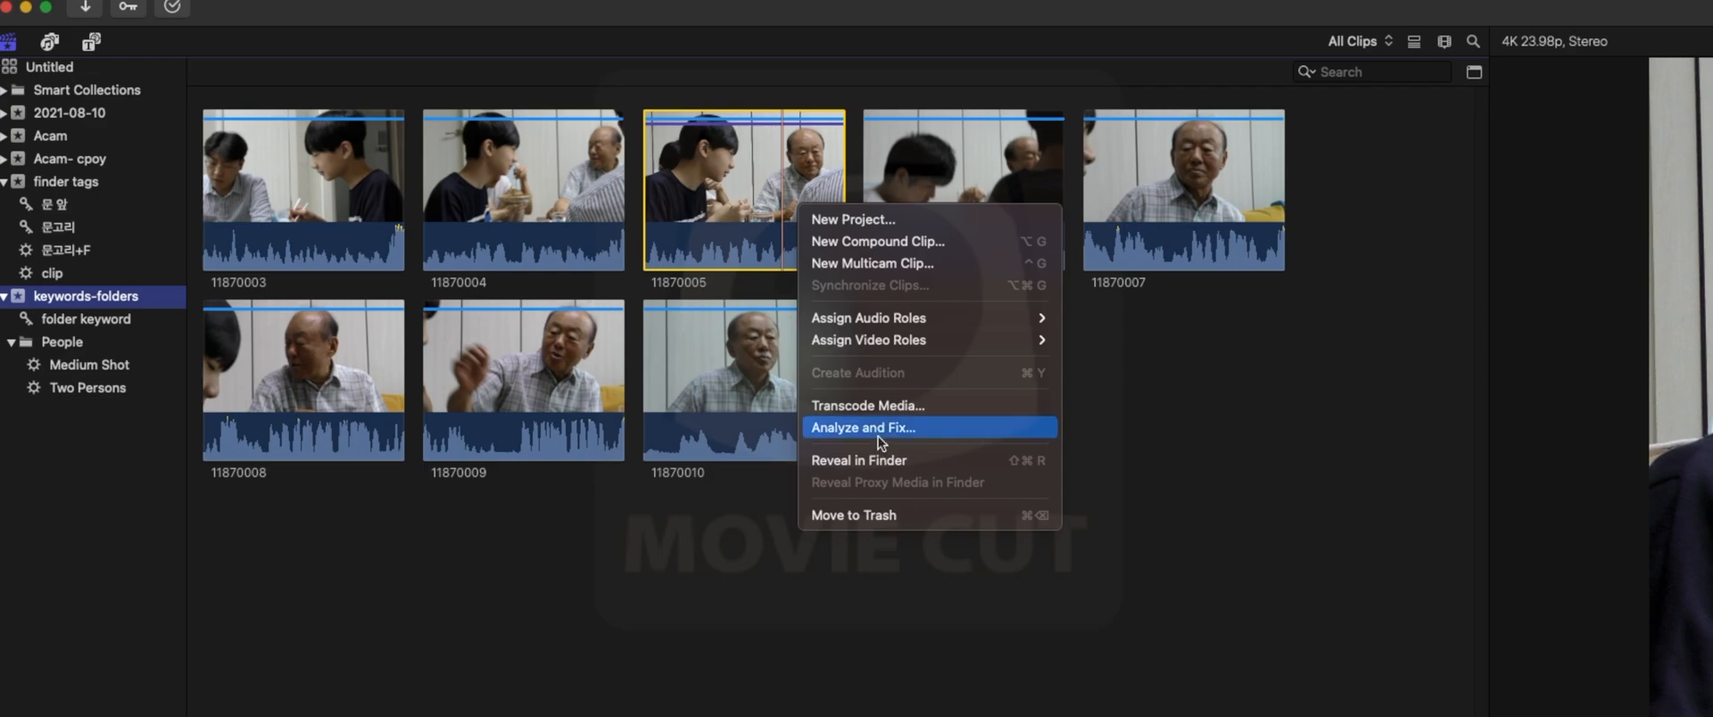
left_click(878, 433)
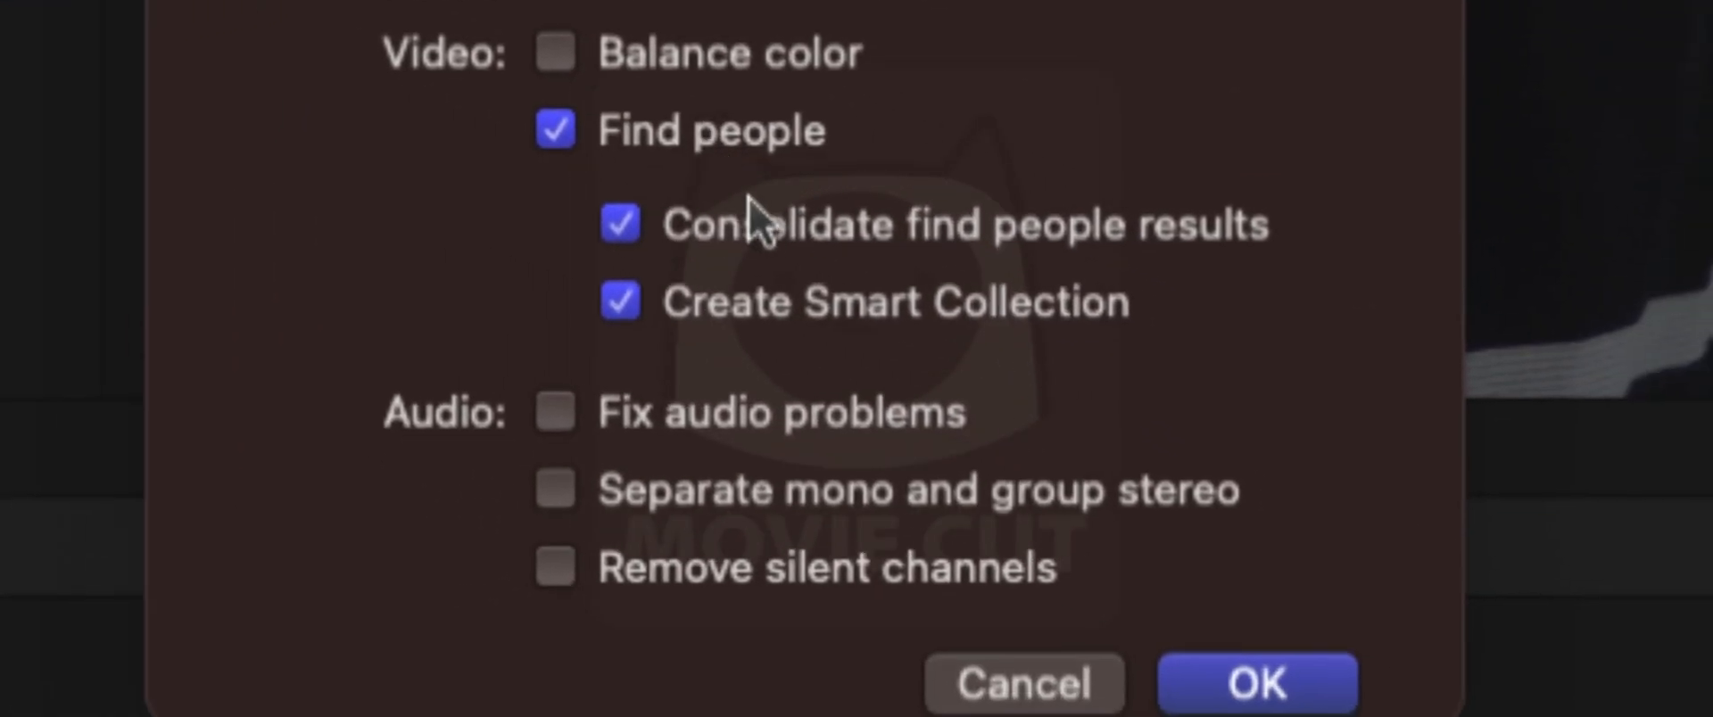
mouse_move(776, 245)
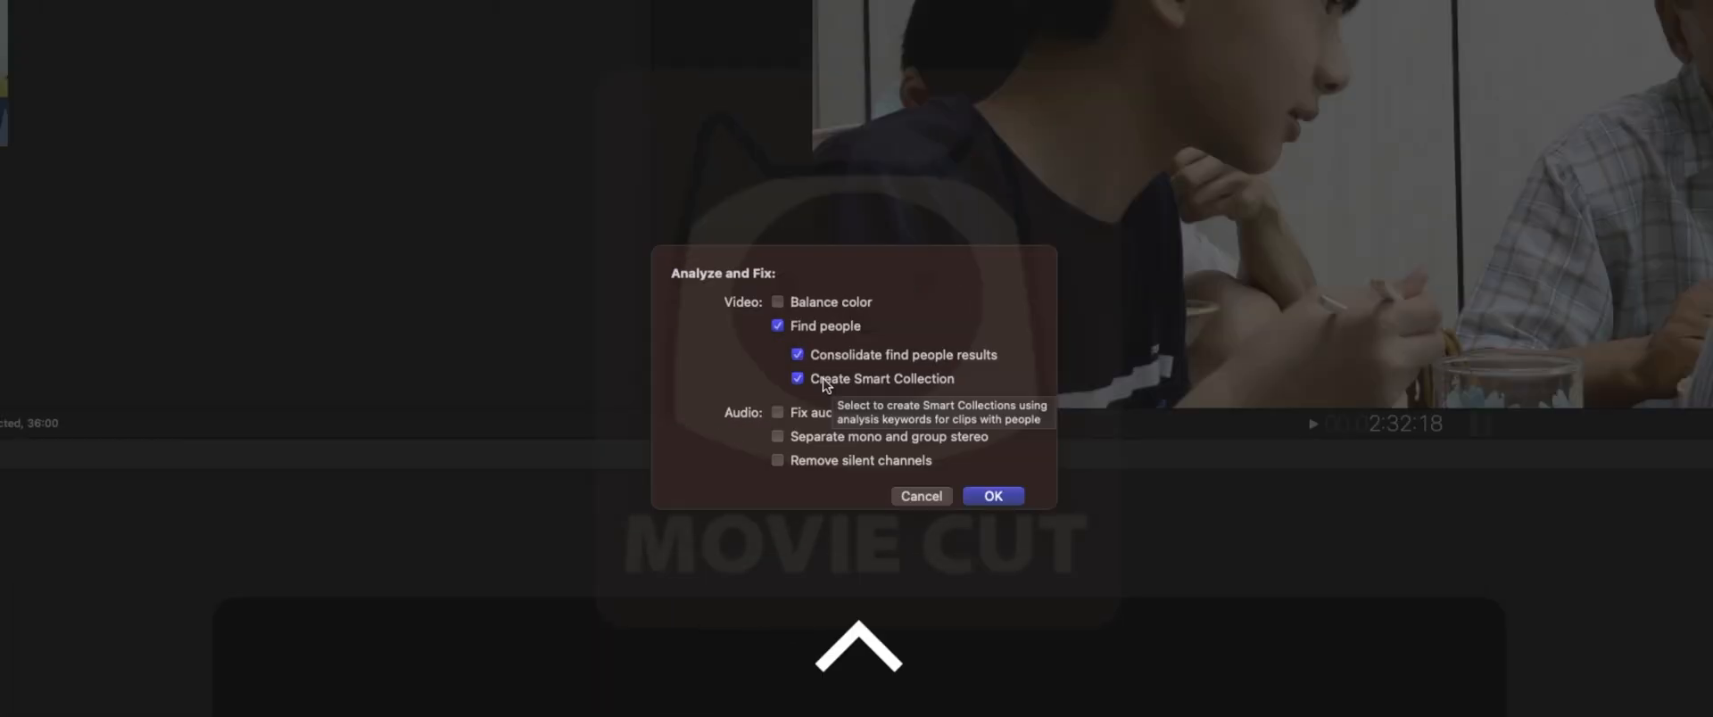
key("Escape")
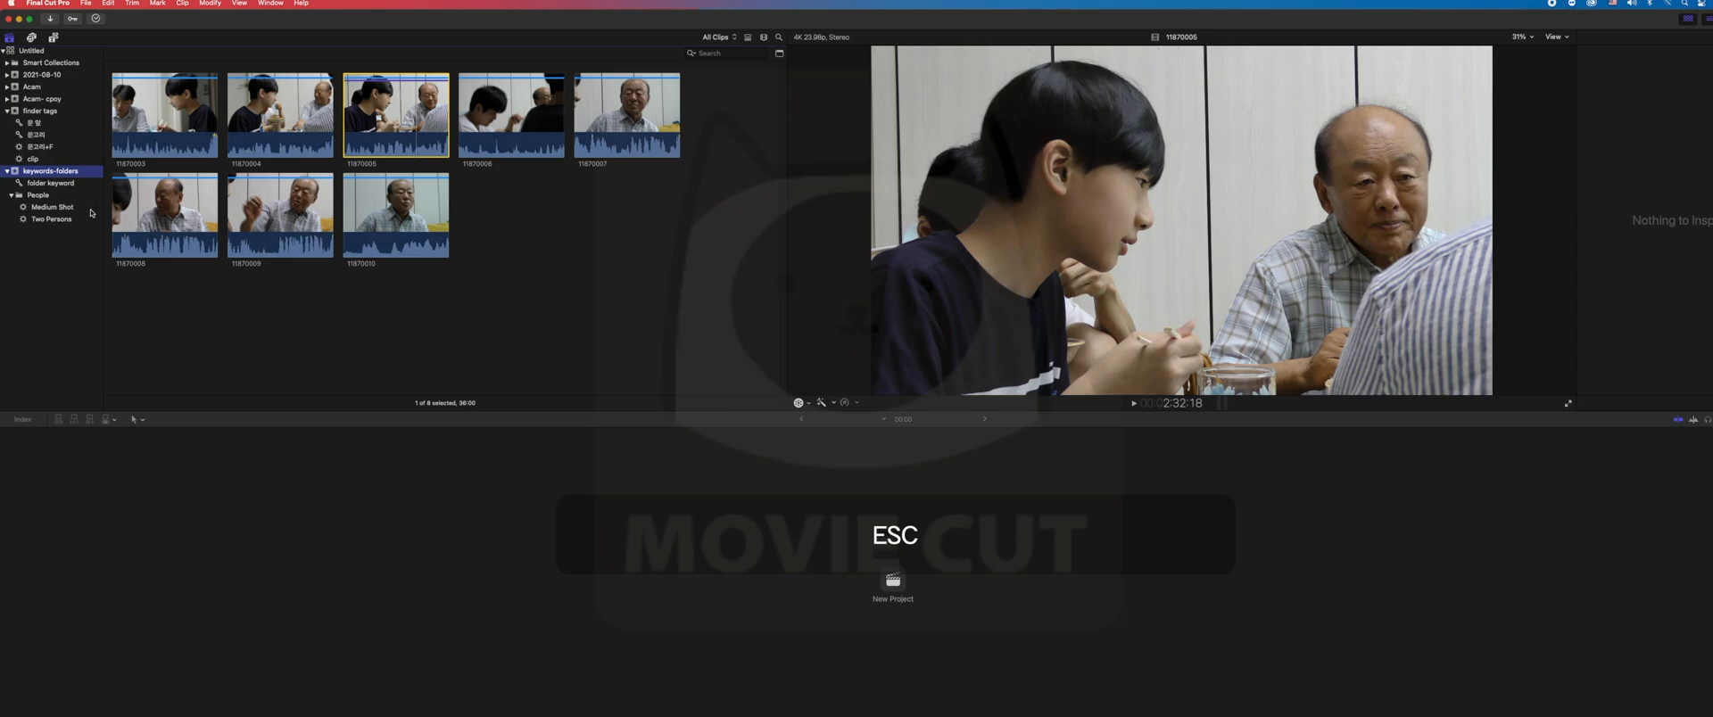
- View the clips in the People folder and its collections, and return to the keywords-folders event
left_click(53, 184)
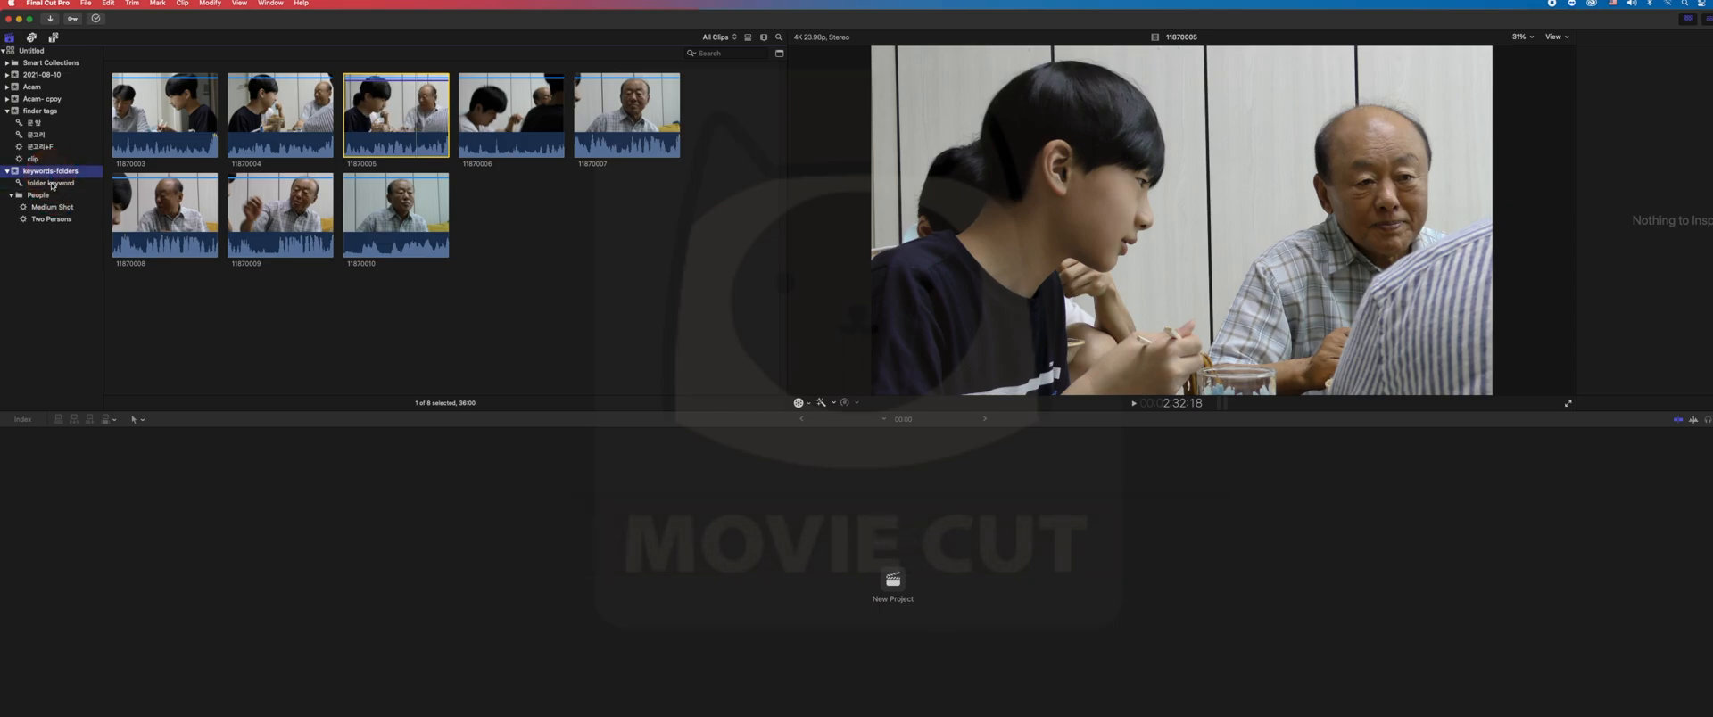
left_click(50, 172)
left_click(45, 197)
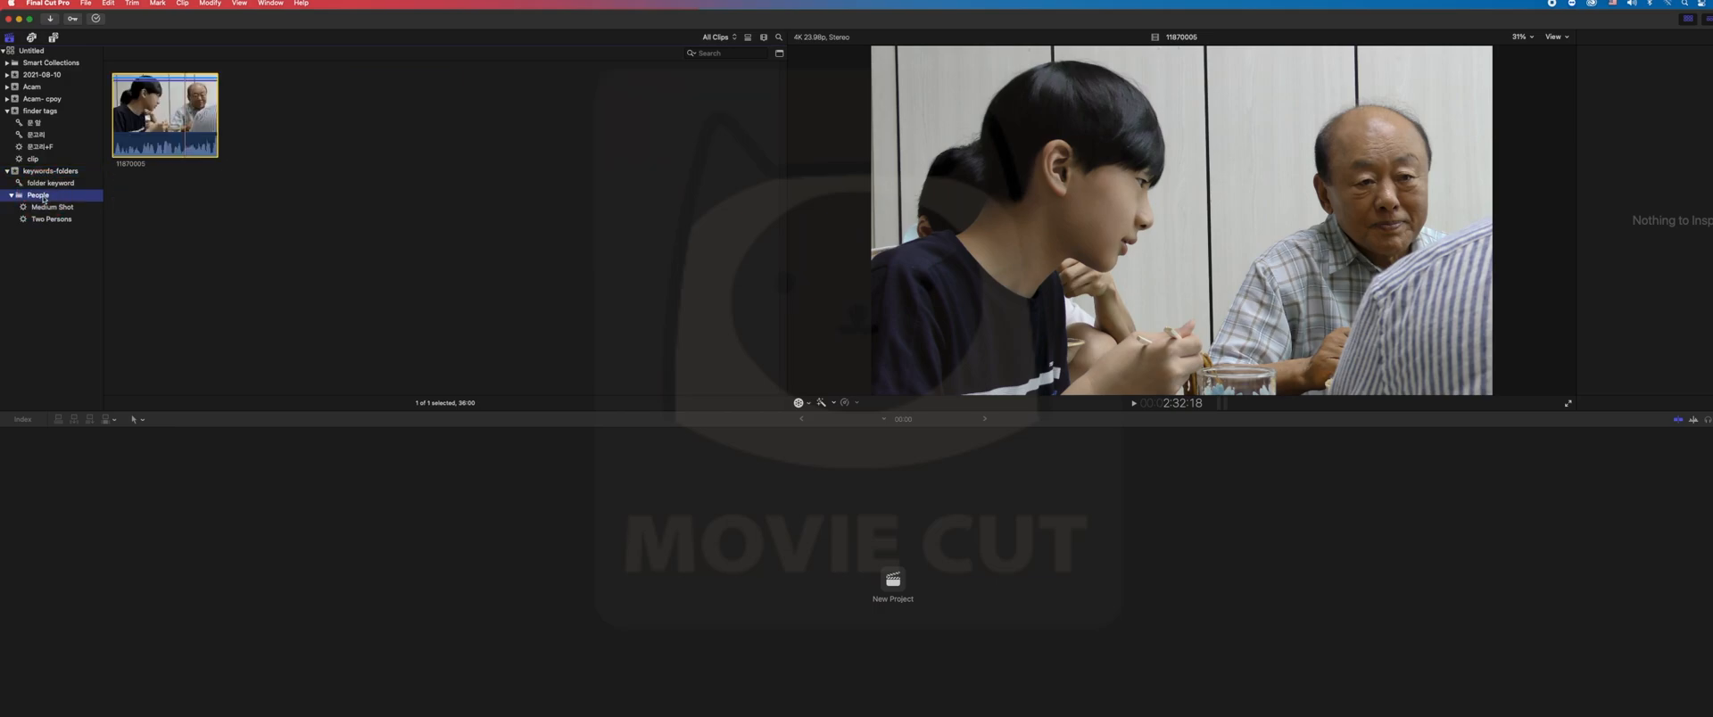
left_click(48, 208)
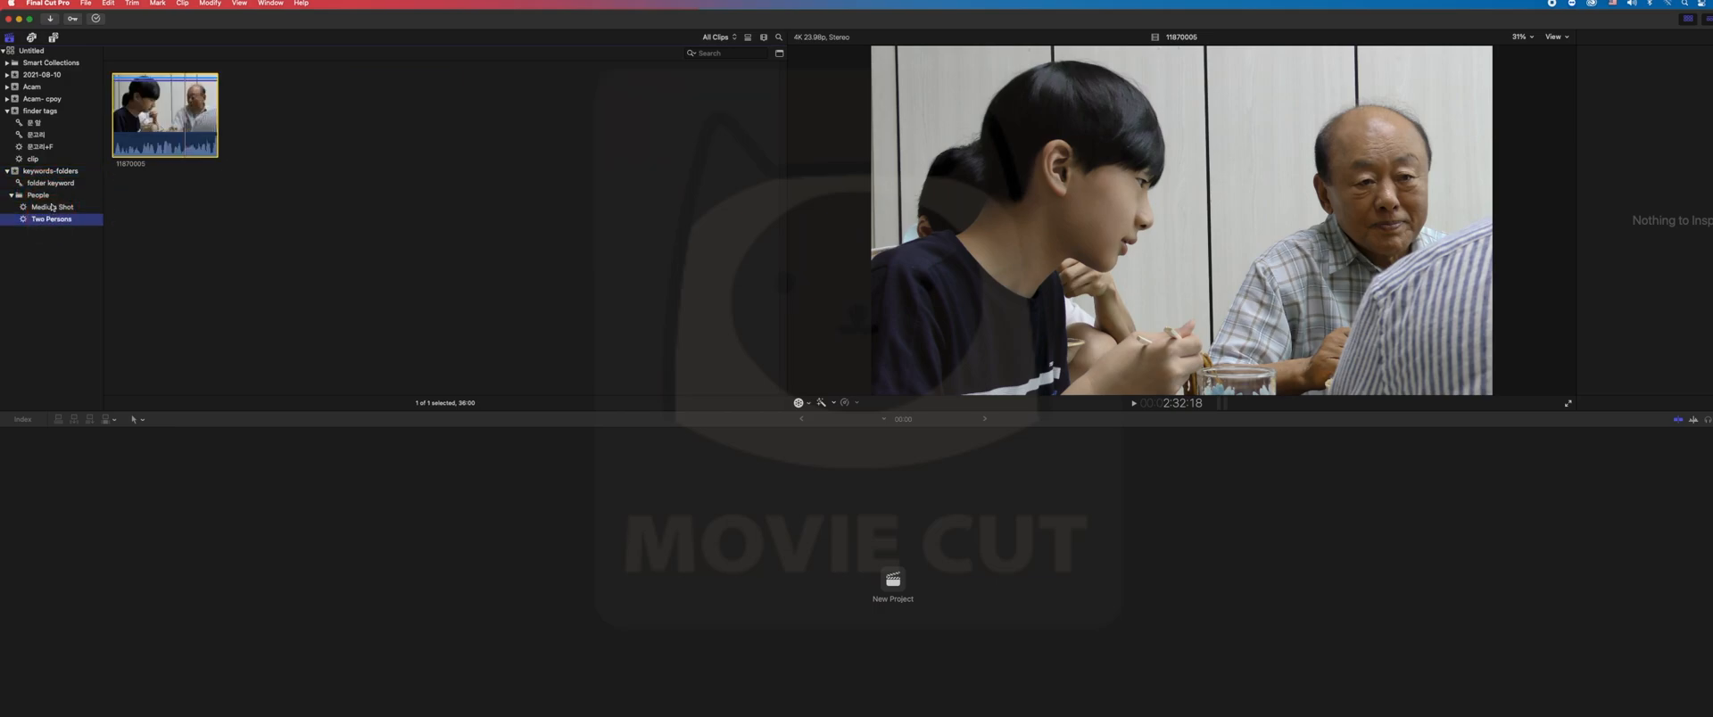
left_click(49, 171)
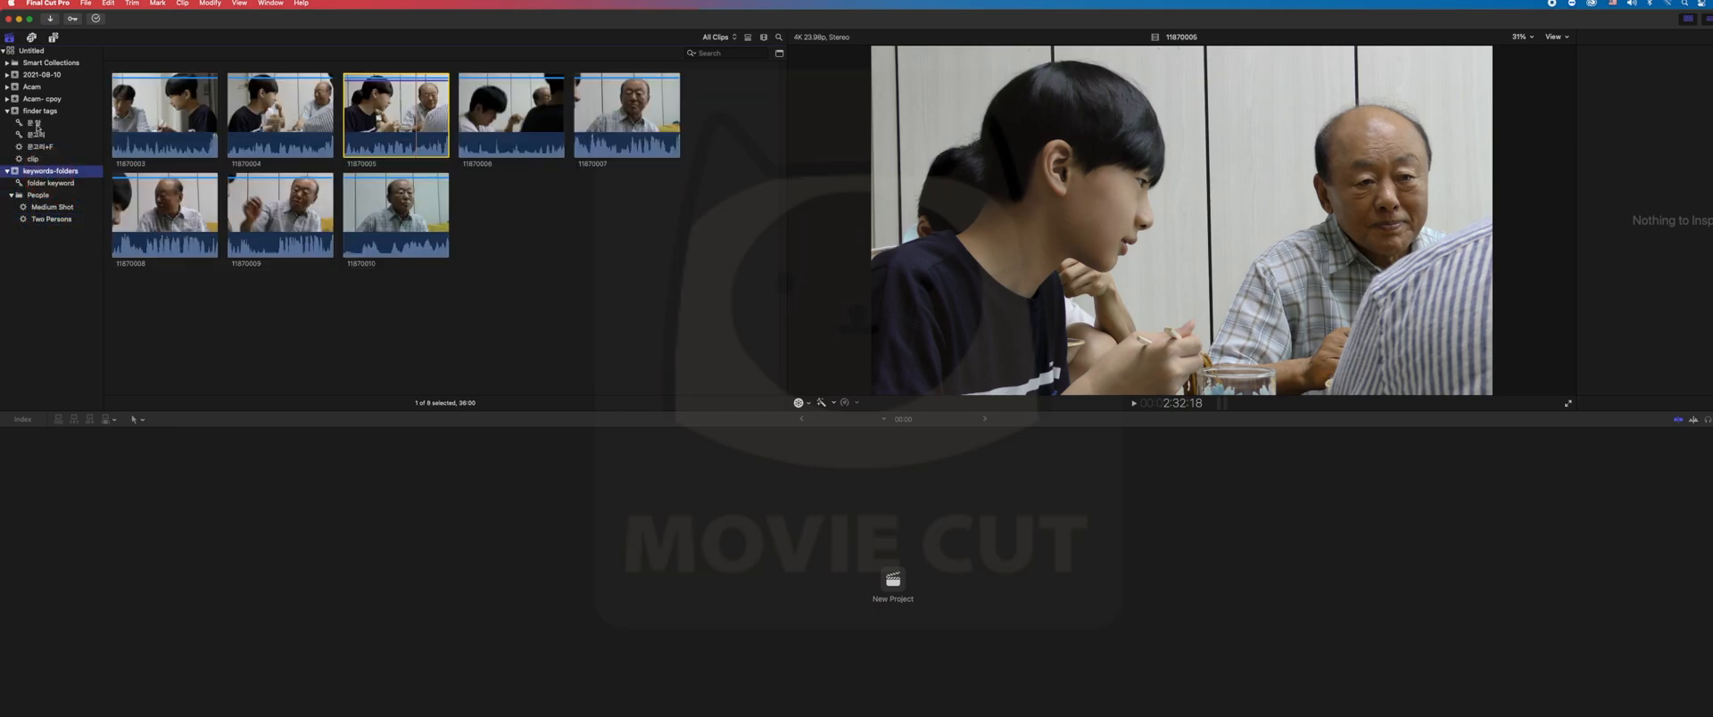
- Create a new folder in the finder tags event and move the 문고리+F and clip Smart Collections into it
left_click(42, 110)
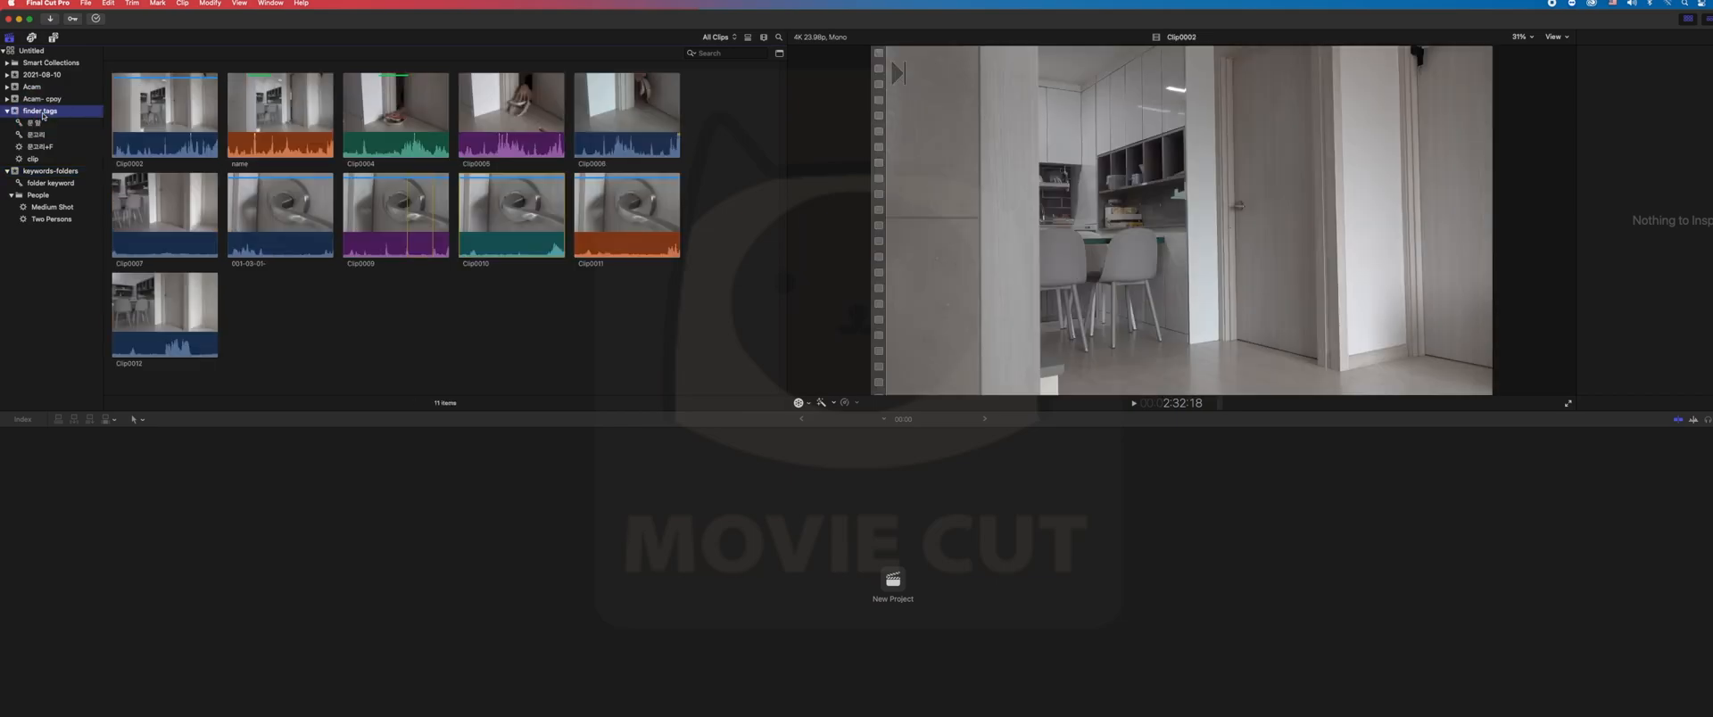
right_click(43, 111)
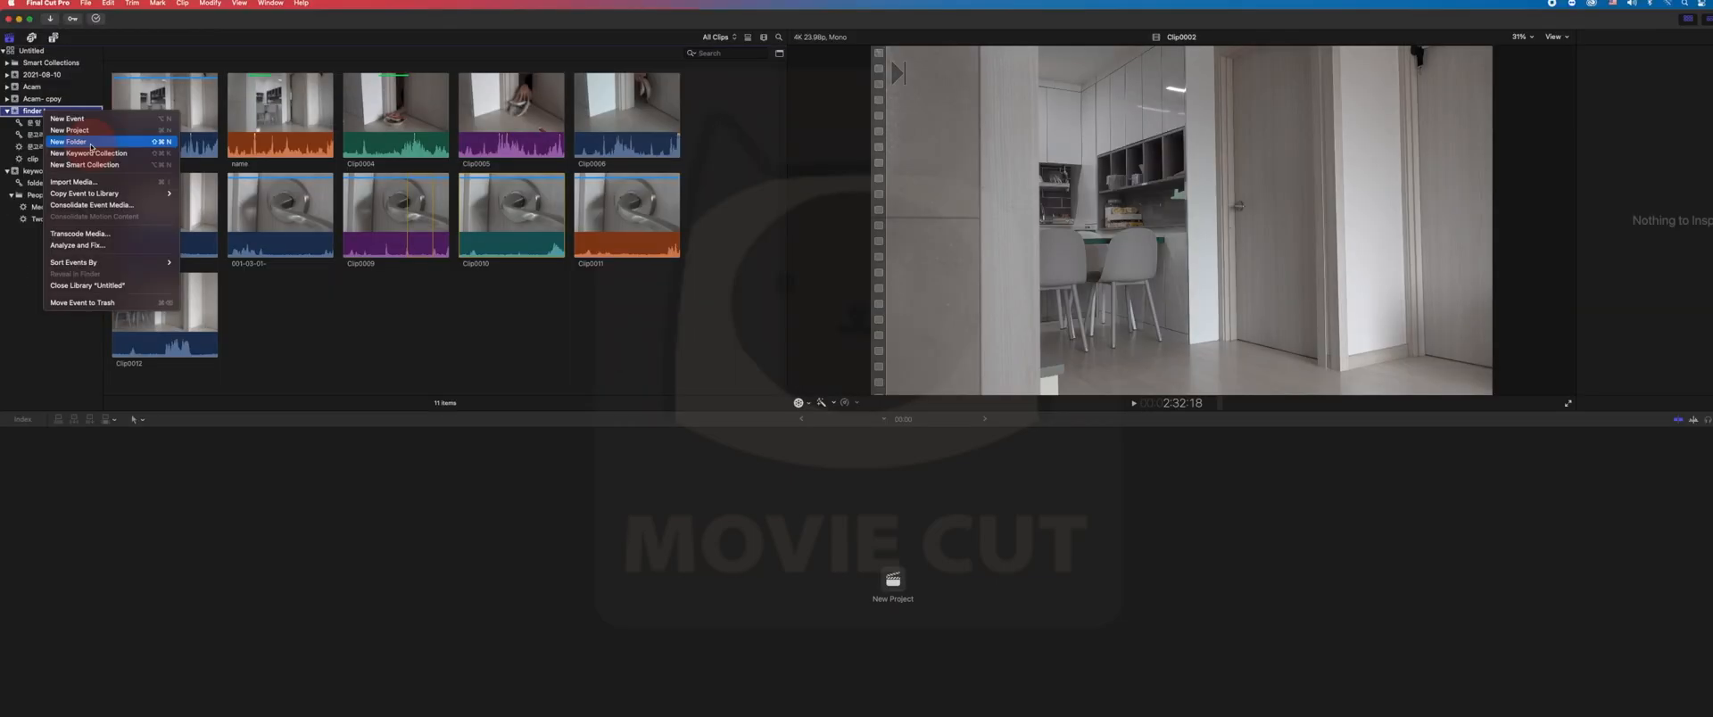
left_click(163, 148)
left_click(108, 164)
mouse_move(37, 142)
left_mouse_down()
mouse_move(34, 171)
mouse_move(18, 162)
left_mouse_up()
left_click(11, 147)
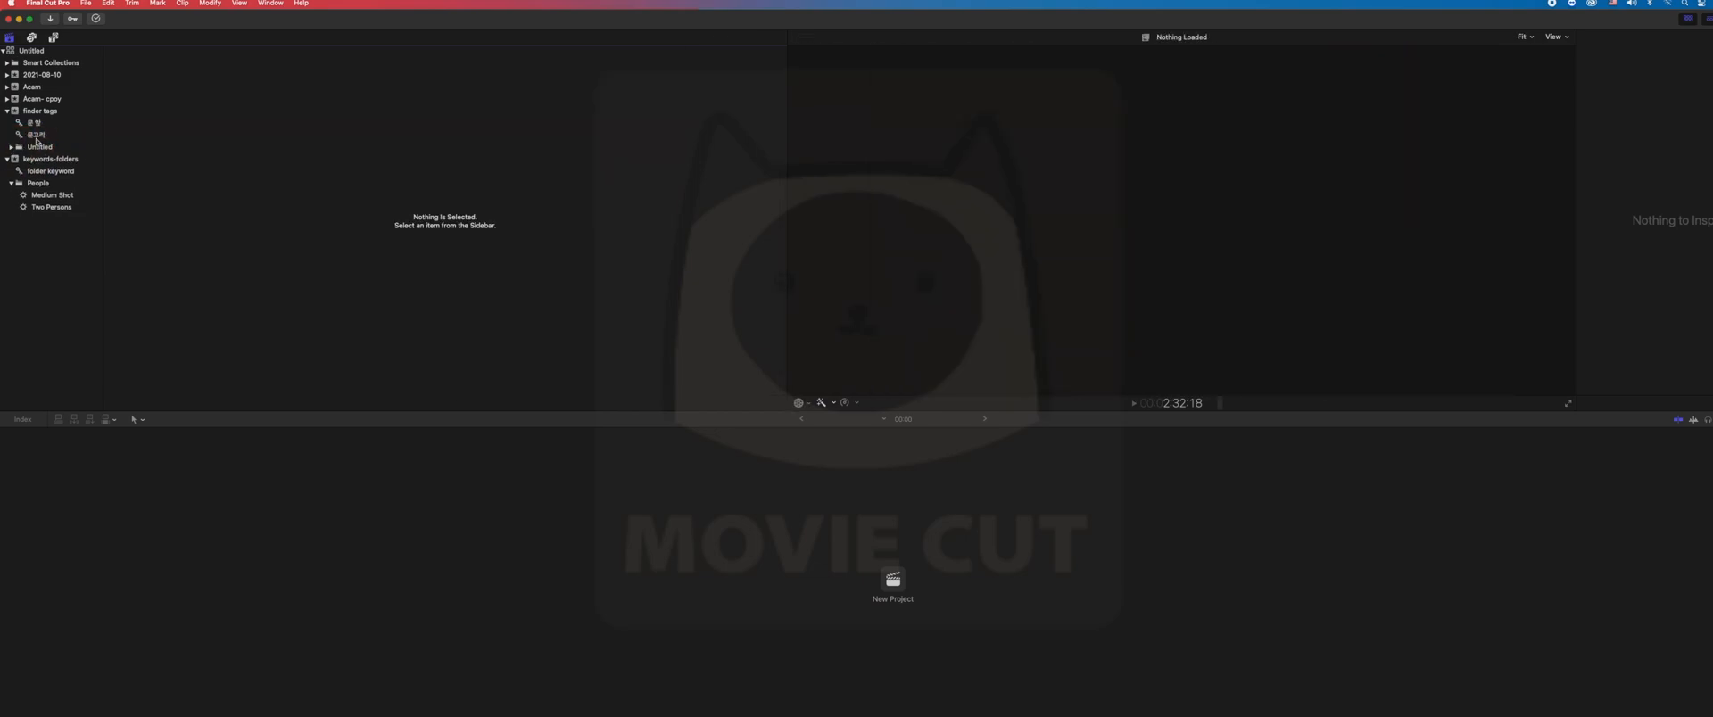
- Move the 문고리 keyword collection into the new folder of the finder tags event and collapse the folder
left_click(41, 147)
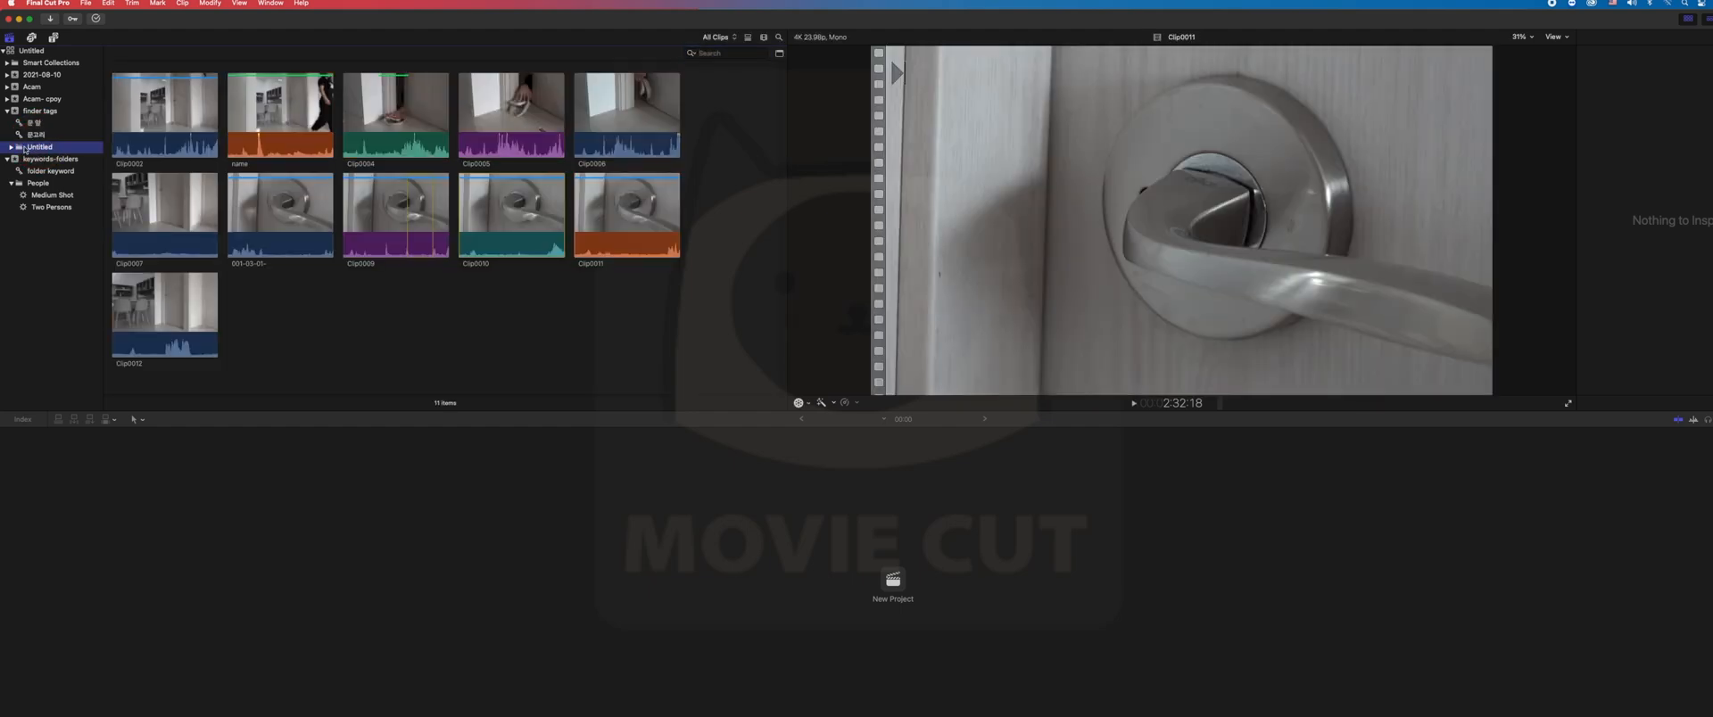
left_click_drag(21, 138, 20, 150)
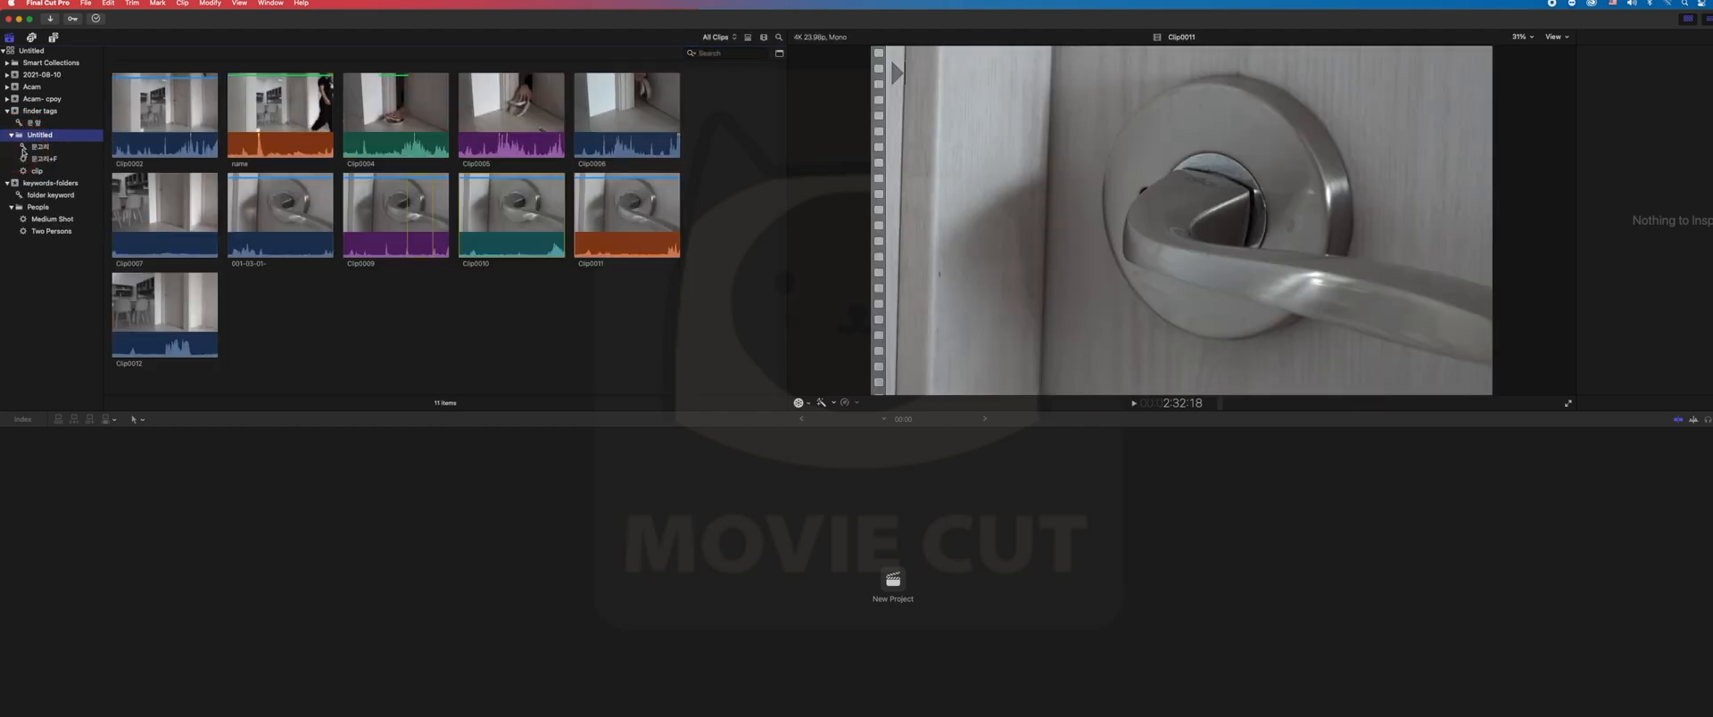
left_click(35, 186)
left_click(11, 136)
- Compare the clips shown for the new finder tags folder with those in the keywords-folders event
left_click(38, 160)
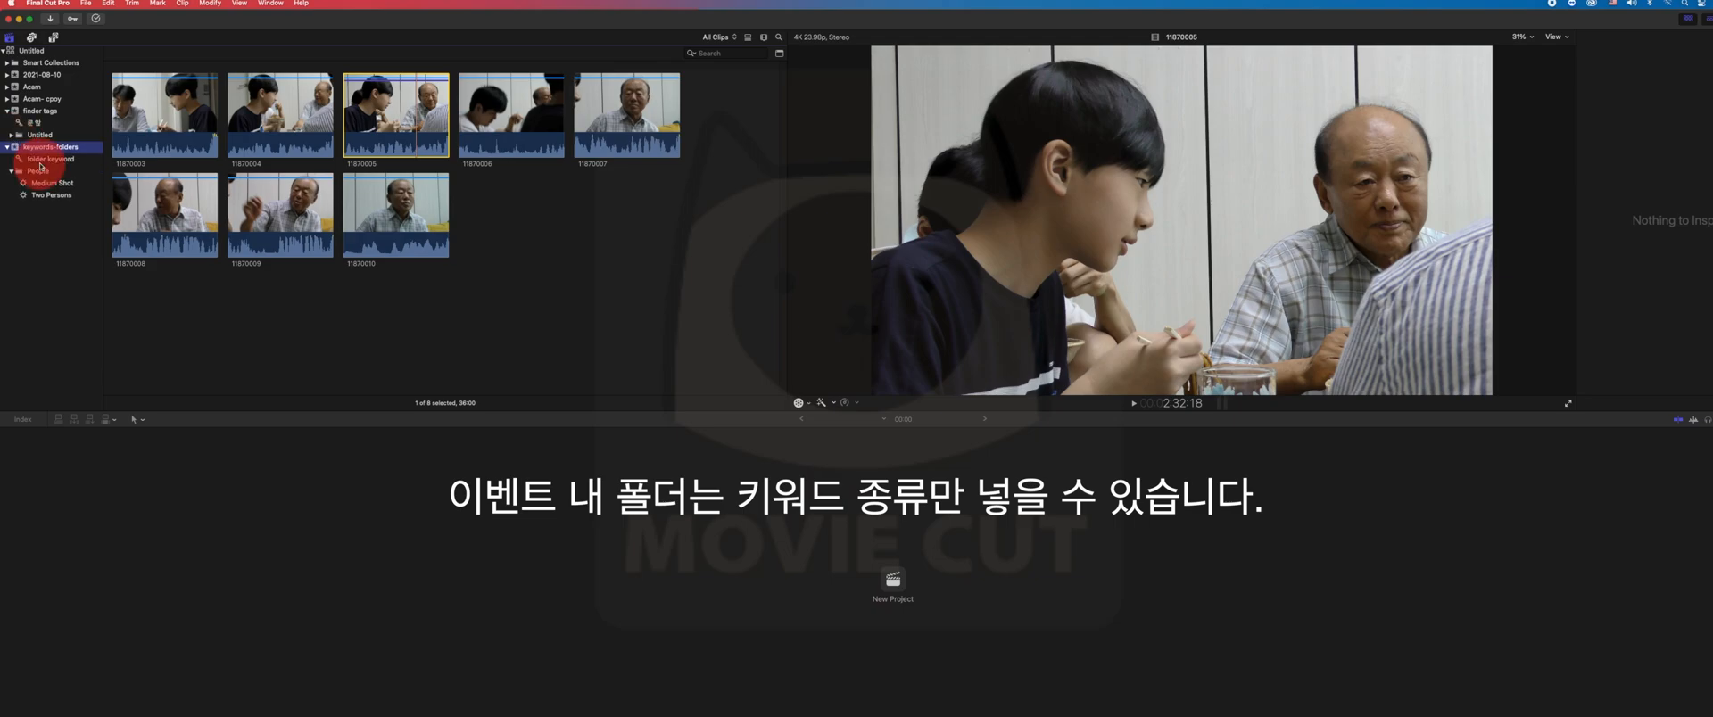
left_click(36, 135)
left_click(47, 170)
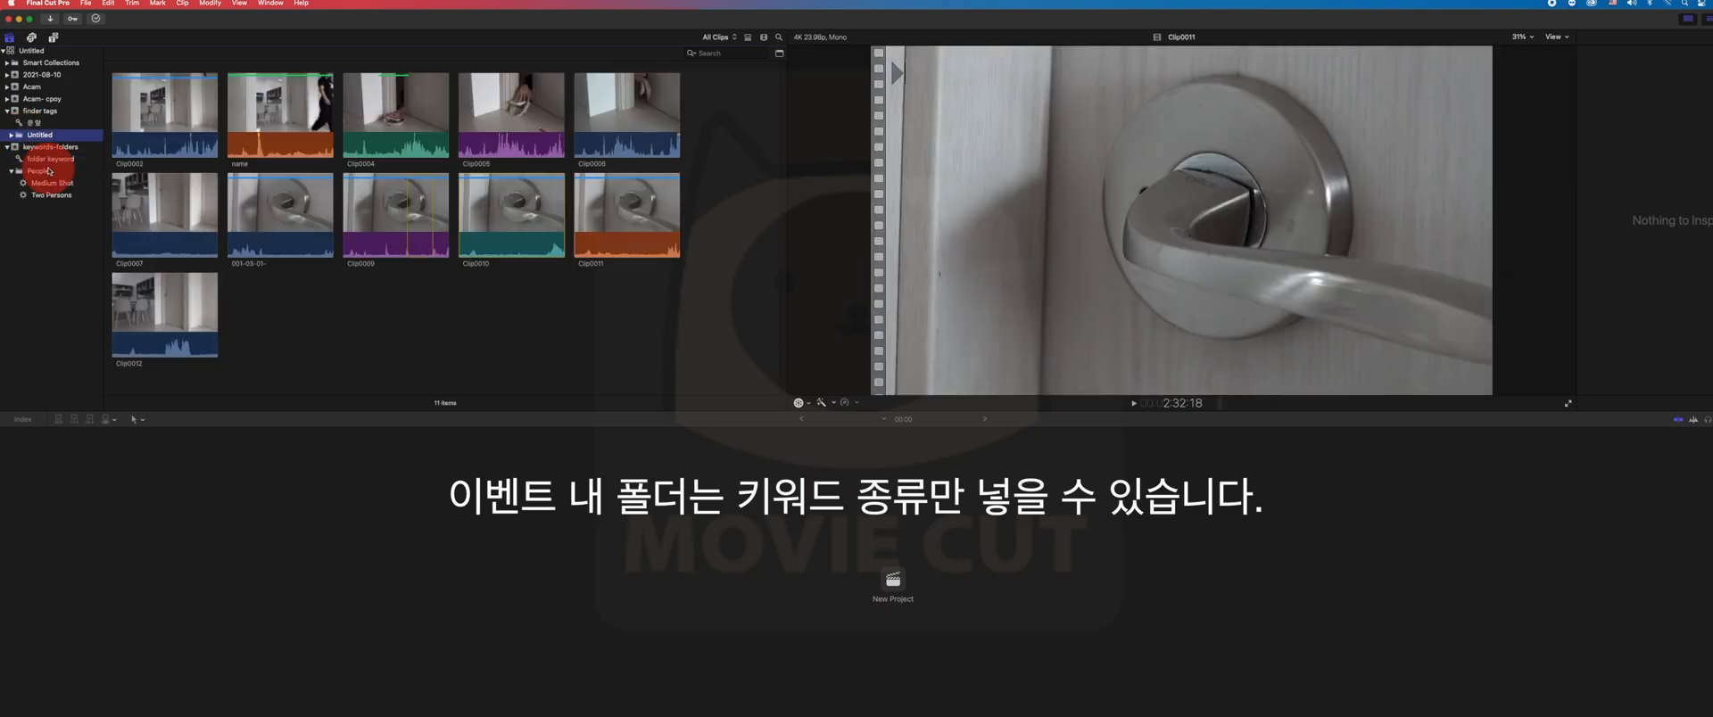
left_click(44, 158)
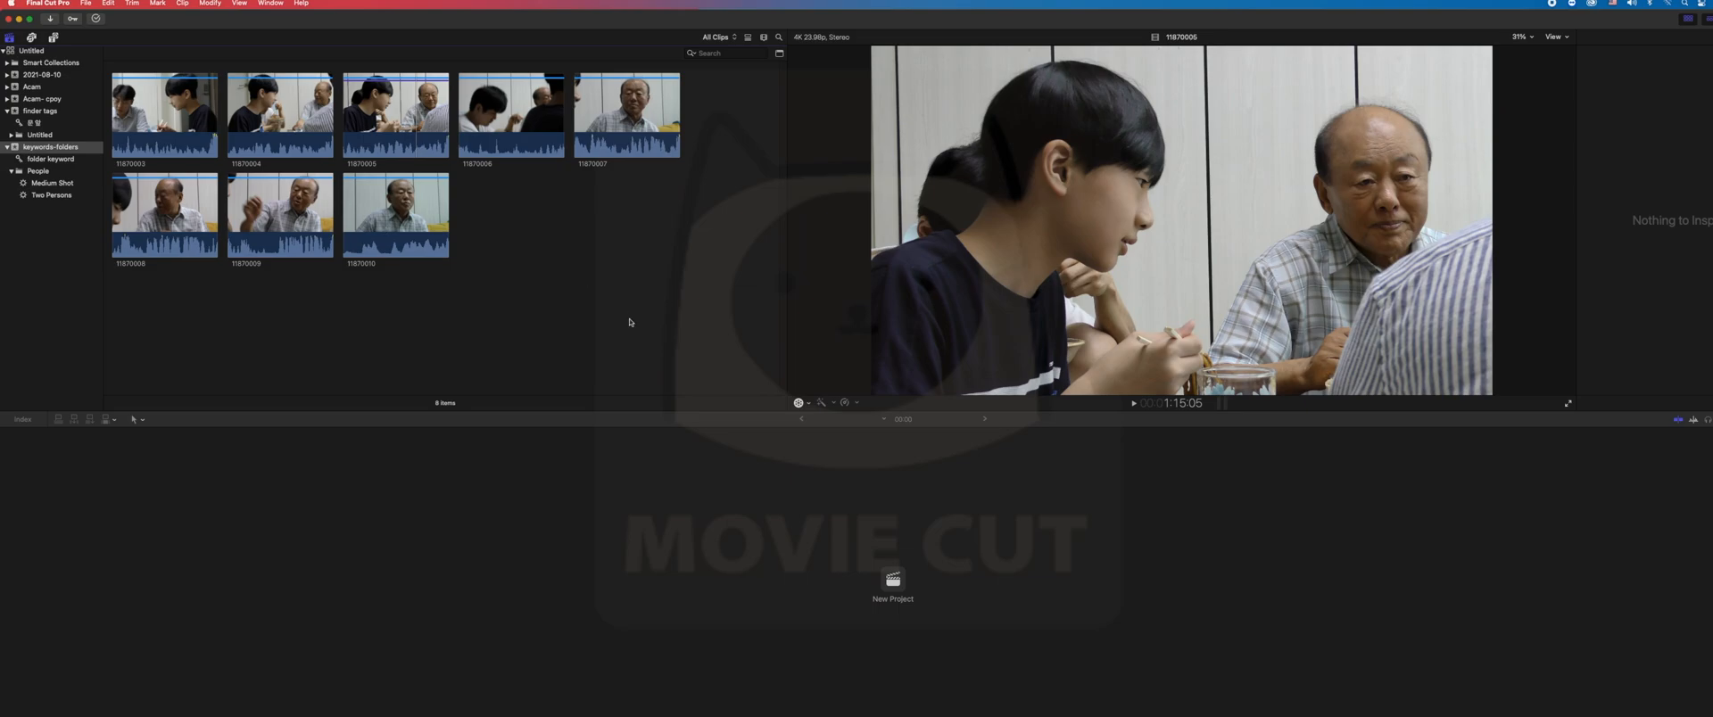
left_click(602, 342, "ctrl")
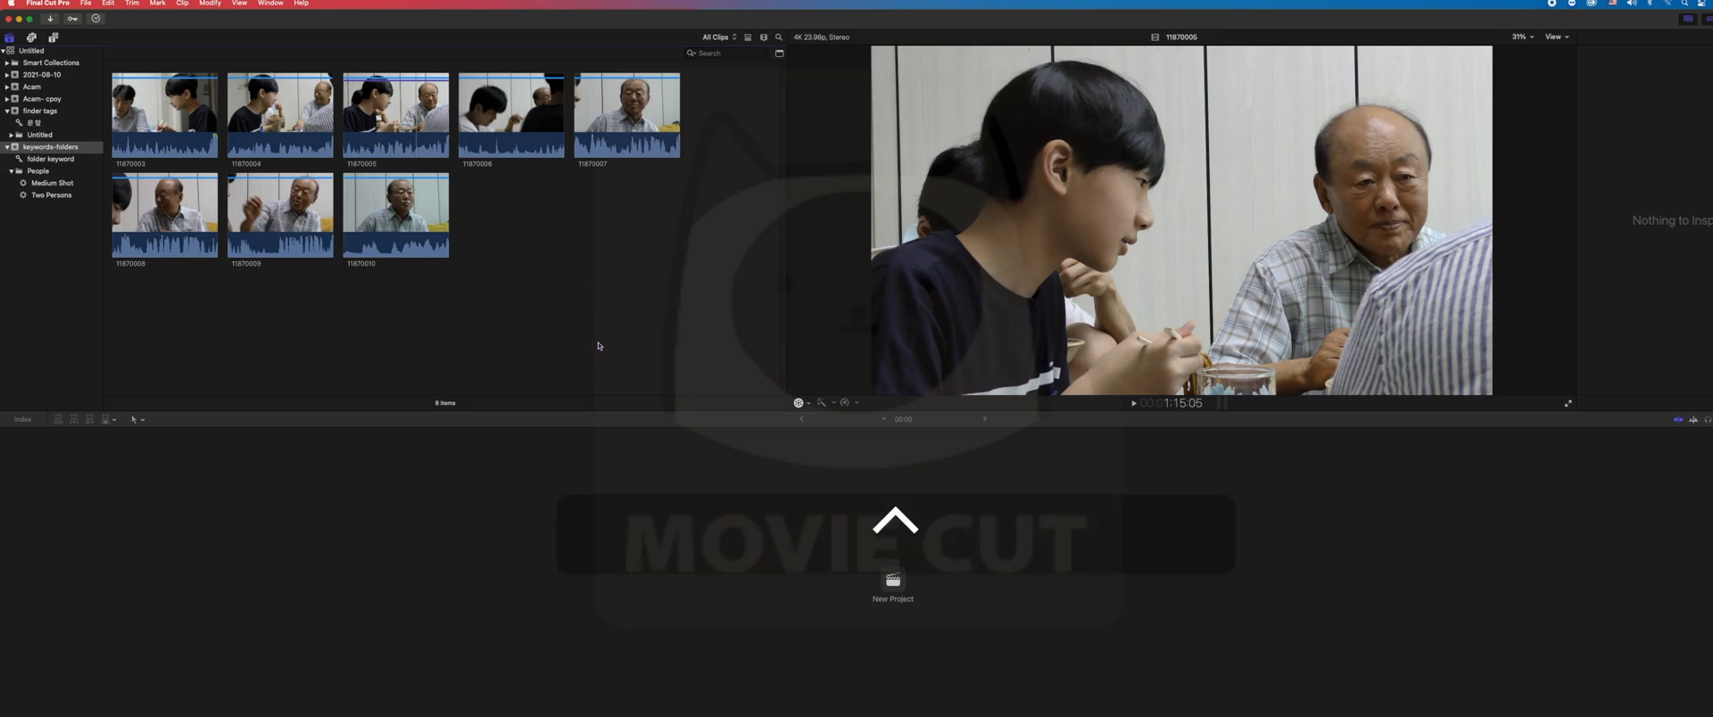